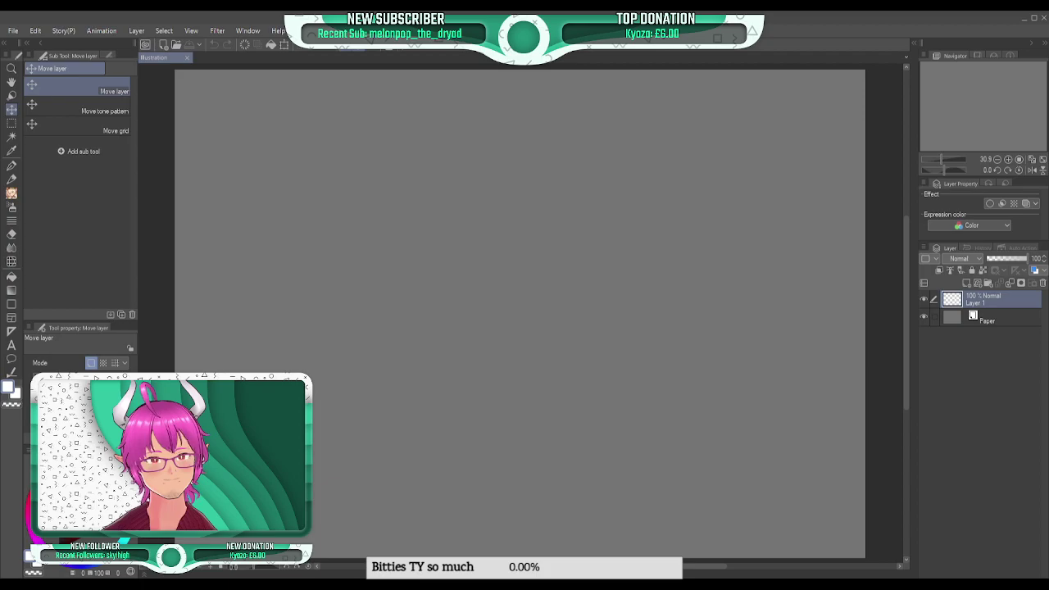
# - Choose the Pencil2 brush from the brush sub tools for sketching
pyautogui.press('p')
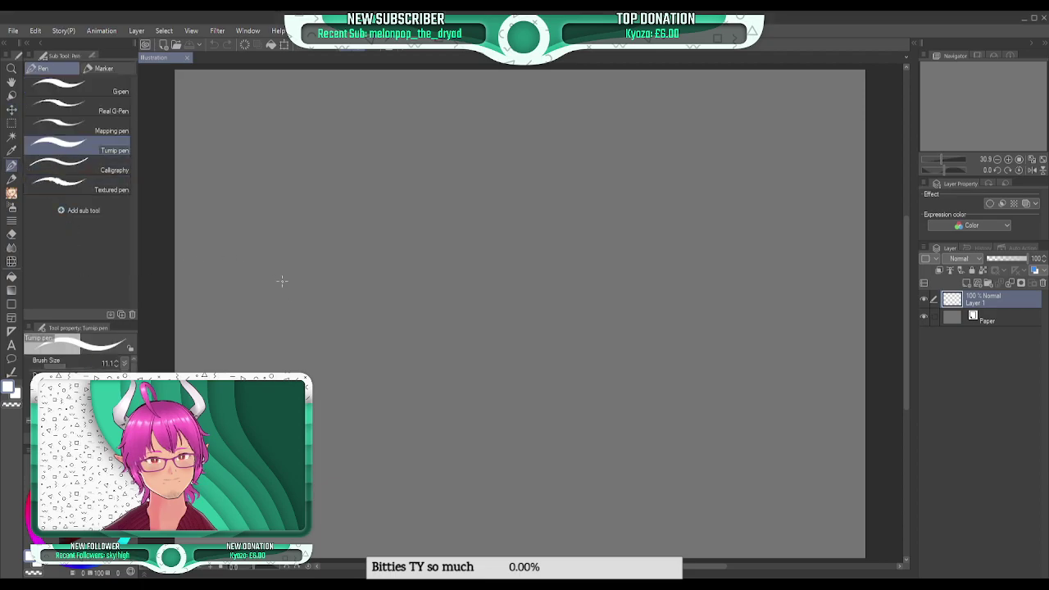
pyautogui.press('b')
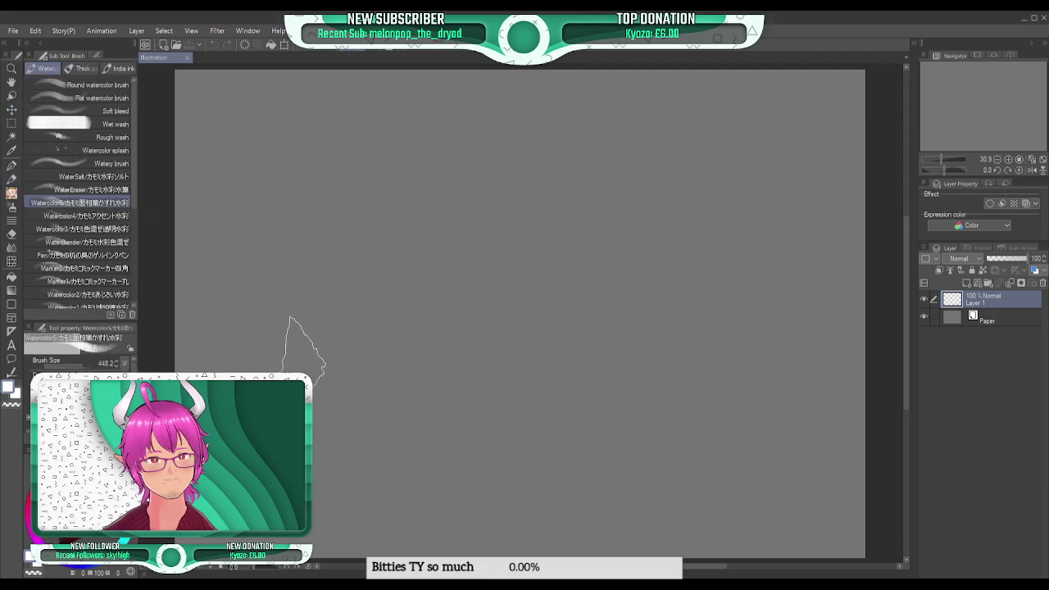
pyautogui.scroll(-5, 131, 201)
pyautogui.scroll(-2, 123, 238)
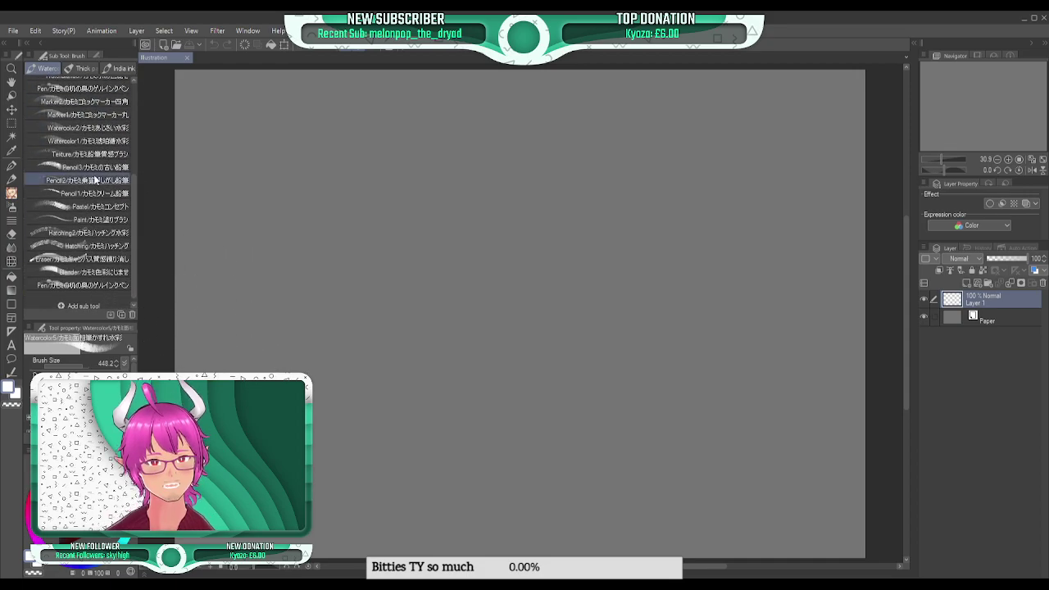
pyautogui.click(96, 180)
pyautogui.moveTo(257, 279)
pyautogui.mouseDown()
pyautogui.moveTo(309, 331)
pyautogui.moveTo(351, 421)
pyautogui.mouseUp()
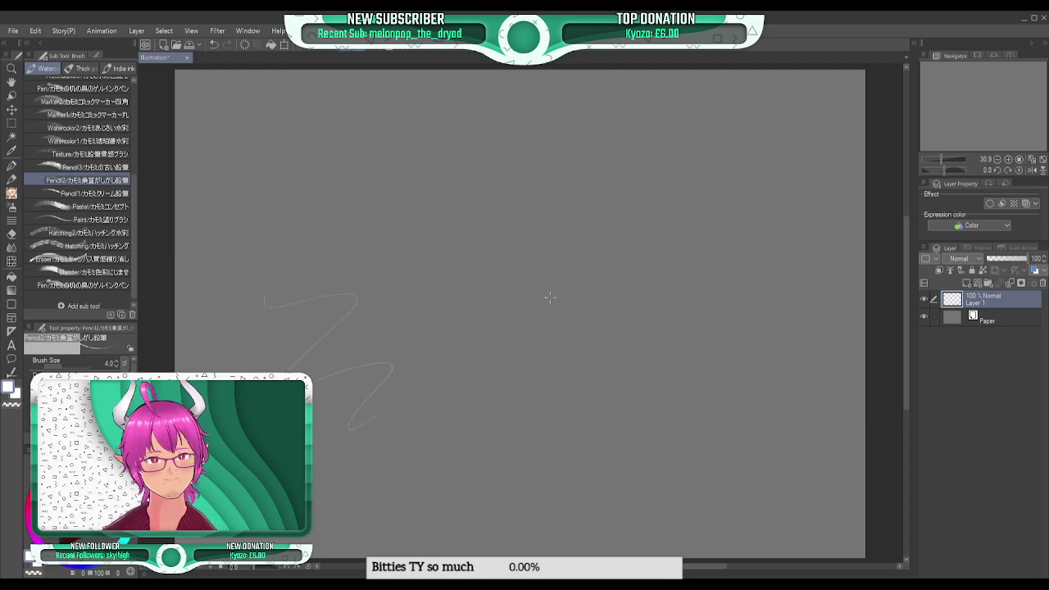
pyautogui.hotkey('ctrl', 'z')
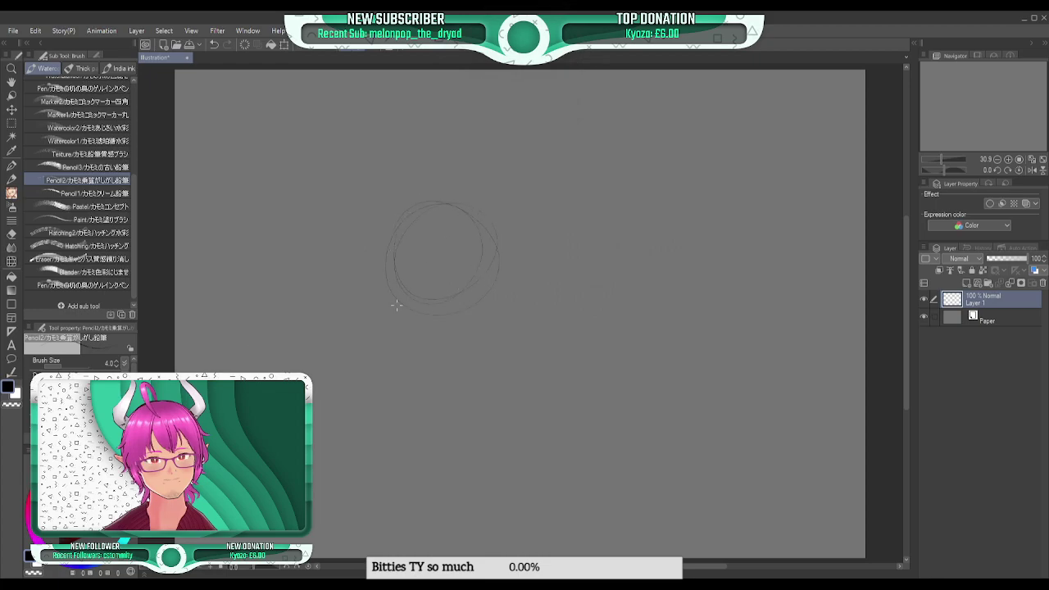
pyautogui.hotkey('ctrl', 'z')
# - Set the brush size to 6 and sketch the first figure's head as a loose circle in the upper left canvas area
pyautogui.click(117, 360)
pyautogui.click(116, 361)
pyautogui.click(1008, 160)
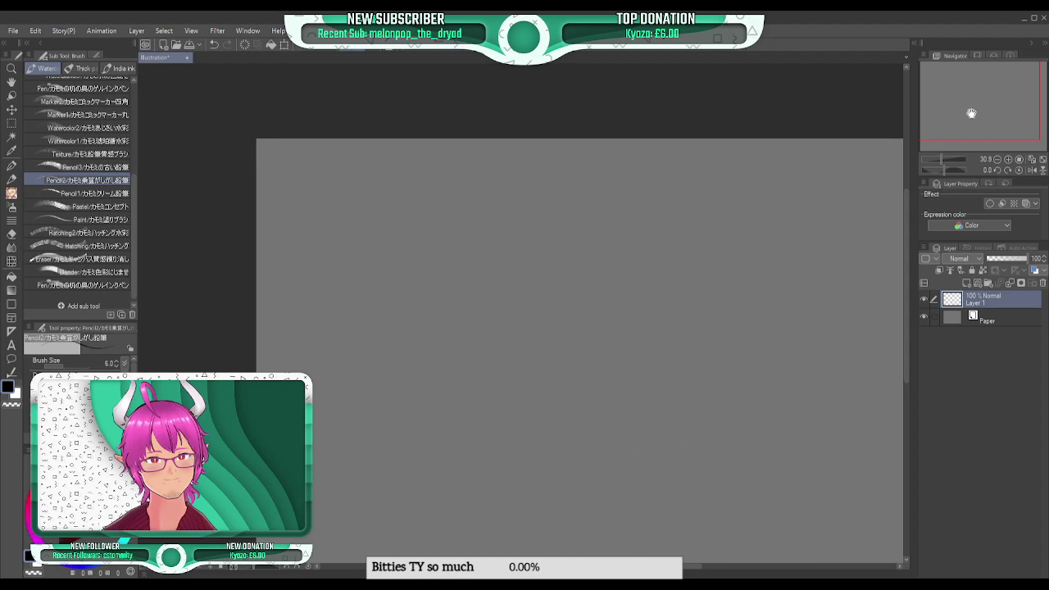
pyautogui.click(1008, 160)
pyautogui.click(1008, 160)
pyautogui.moveTo(978, 101); pyautogui.dragTo(963, 91)
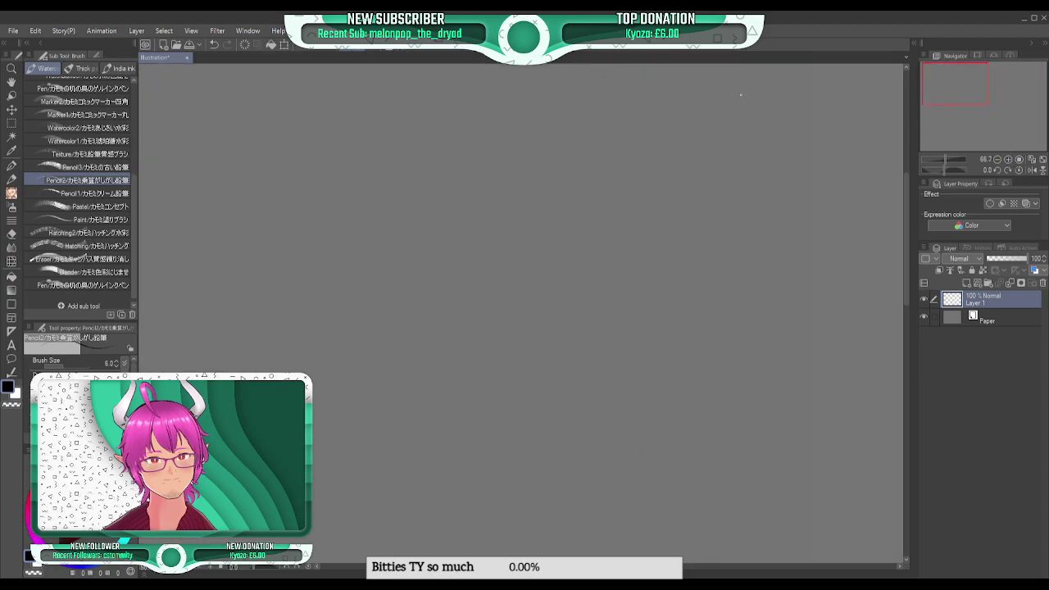
pyautogui.moveTo(375, 175)
pyautogui.mouseDown()
pyautogui.moveTo(425, 130)
pyautogui.moveTo(438, 194)
pyautogui.moveTo(387, 185)
pyautogui.moveTo(390, 139)
pyautogui.mouseUp()
# - Sketch a curved spine line and two leg guide lines below the head
pyautogui.moveTo(402, 254); pyautogui.dragTo(411, 342)
pyautogui.moveTo(403, 230); pyautogui.dragTo(427, 422)
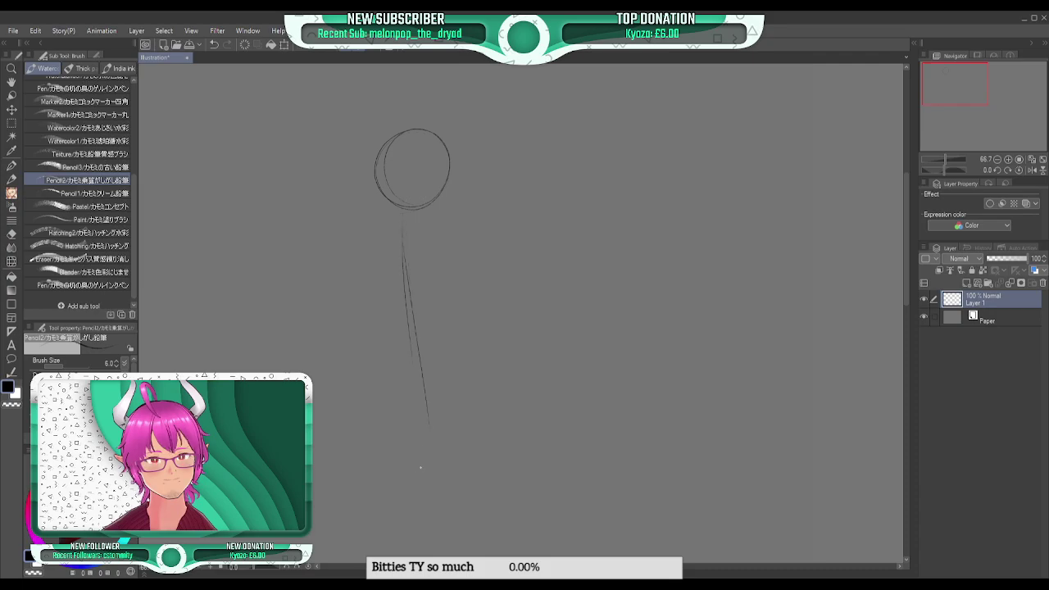
pyautogui.moveTo(426, 334); pyautogui.dragTo(414, 505)
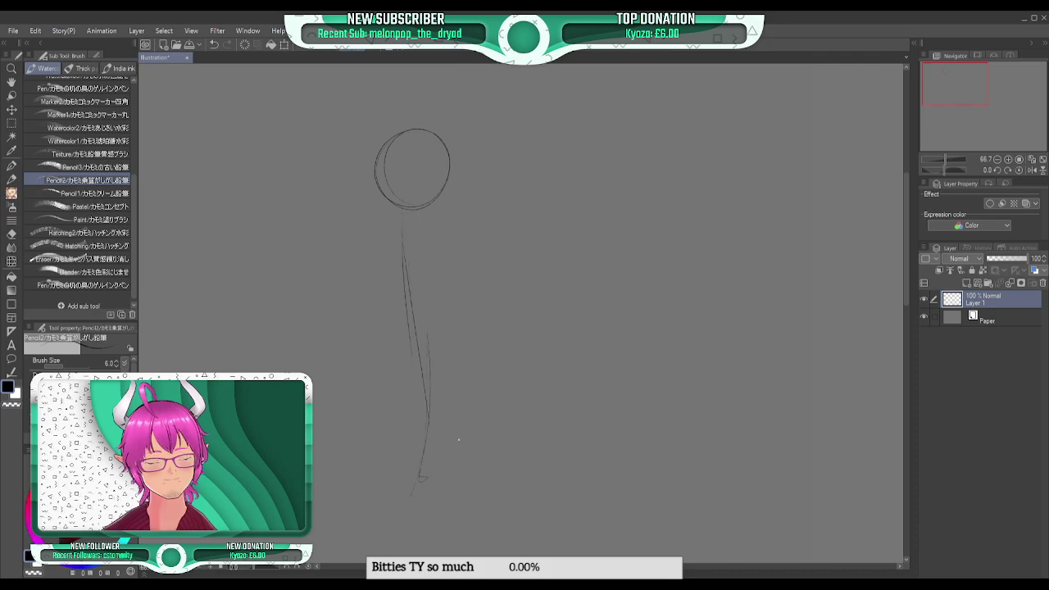
pyautogui.moveTo(385, 471); pyautogui.dragTo(407, 281)
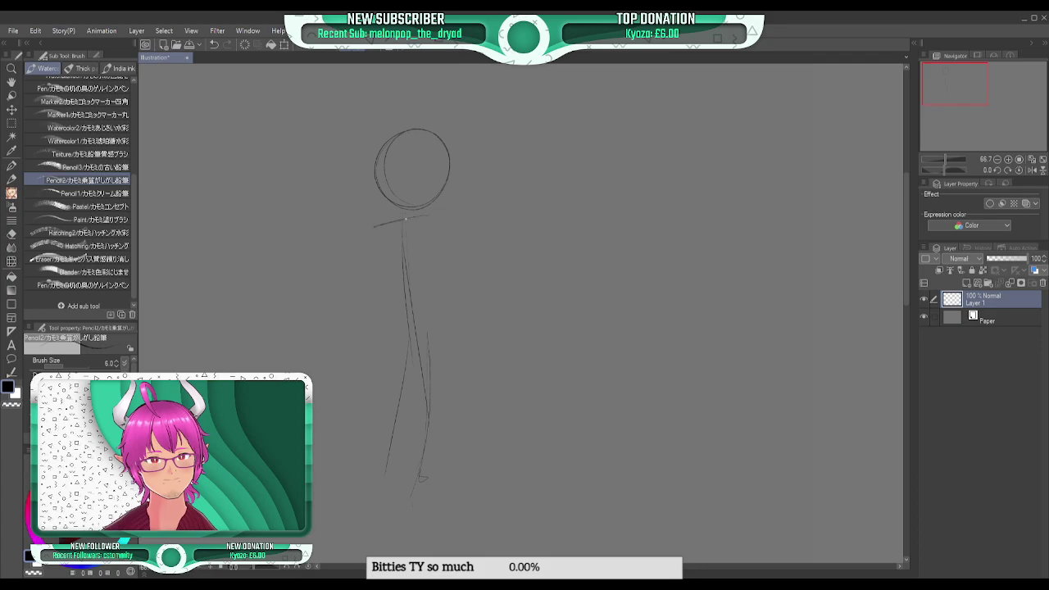
# - Sketch the first figure's torso outline around the spine, from the shoulder line down to the hips
pyautogui.moveTo(442, 215)
pyautogui.mouseDown()
pyautogui.moveTo(448, 283)
pyautogui.moveTo(426, 354)
pyautogui.mouseUp()
pyautogui.moveTo(367, 227); pyautogui.dragTo(381, 318)
pyautogui.moveTo(371, 262)
pyautogui.mouseDown()
pyautogui.moveTo(388, 328)
pyautogui.moveTo(426, 359)
pyautogui.mouseUp()
pyautogui.moveTo(437, 231); pyautogui.dragTo(425, 354)
pyautogui.moveTo(369, 222); pyautogui.dragTo(378, 311)
pyautogui.moveTo(393, 351); pyautogui.dragTo(414, 354)
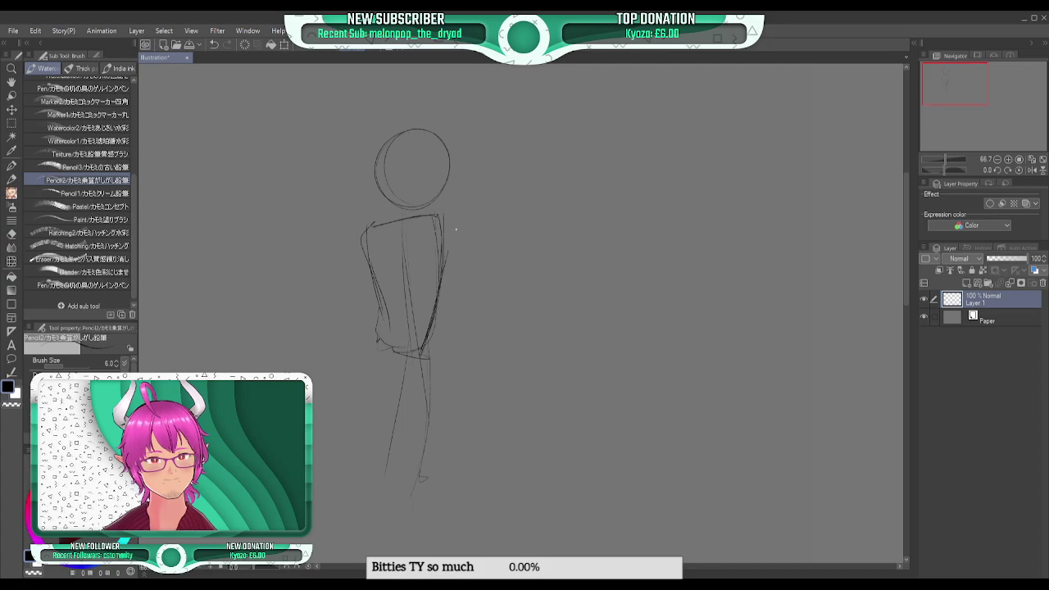
pyautogui.moveTo(442, 197)
pyautogui.mouseDown()
pyautogui.moveTo(455, 248)
pyautogui.moveTo(426, 222)
pyautogui.moveTo(495, 205)
pyautogui.mouseUp()
pyautogui.click(1008, 159)
pyautogui.moveTo(959, 91); pyautogui.dragTo(955, 82)
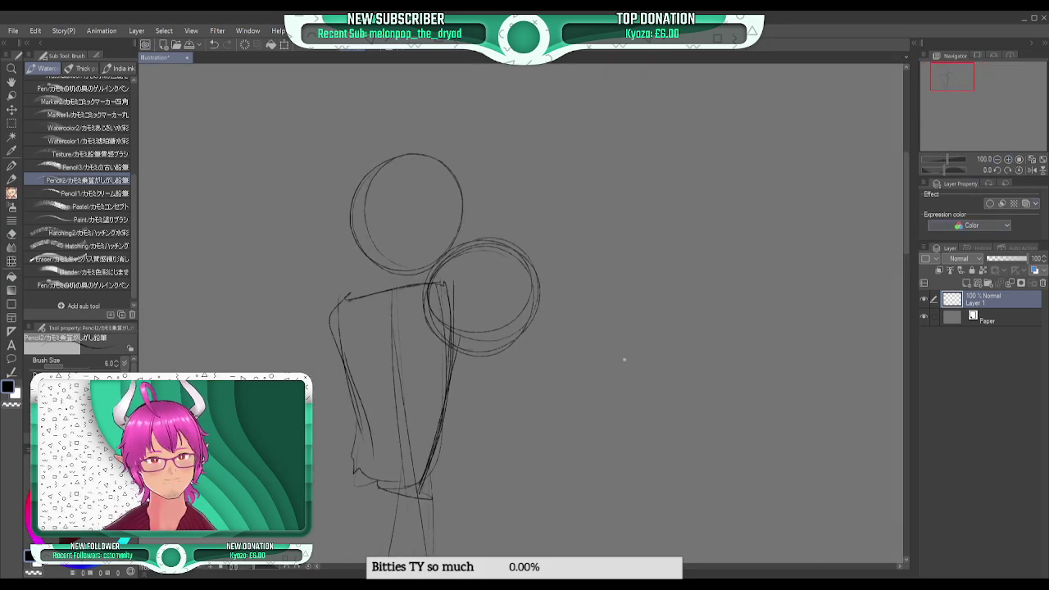
pyautogui.hotkey('ctrl', 'z')
pyautogui.moveTo(536, 246)
pyautogui.mouseDown()
pyautogui.moveTo(543, 303)
pyautogui.moveTo(547, 238)
pyautogui.moveTo(543, 300)
pyautogui.moveTo(465, 220)
pyautogui.mouseUp()
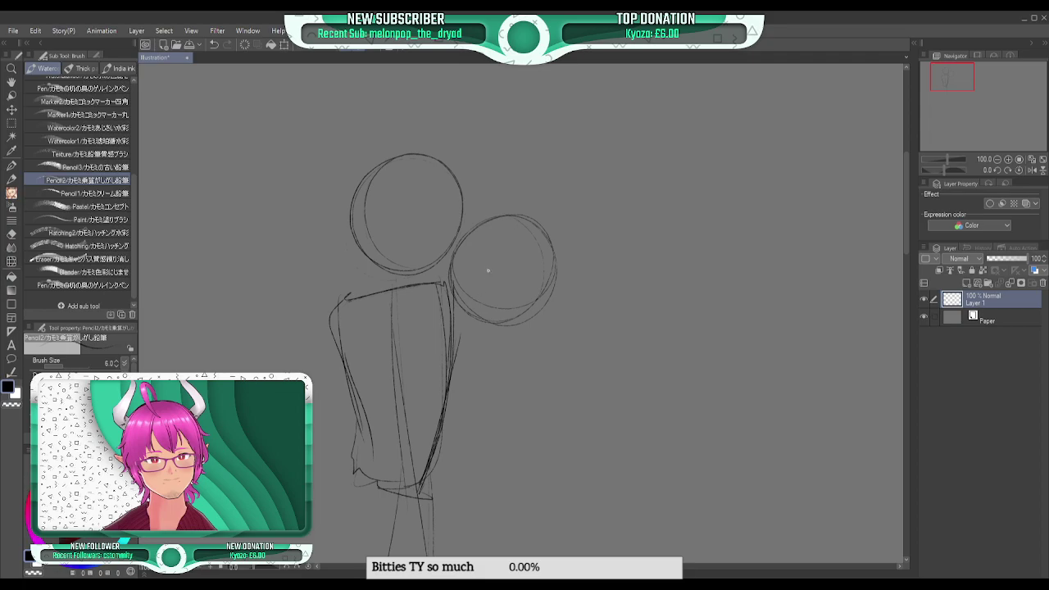
pyautogui.moveTo(416, 291)
pyautogui.mouseDown()
pyautogui.moveTo(457, 321)
pyautogui.moveTo(414, 282)
pyautogui.moveTo(442, 333)
pyautogui.mouseUp()
pyautogui.moveTo(348, 297)
pyautogui.mouseDown()
pyautogui.moveTo(344, 344)
pyautogui.moveTo(325, 323)
pyautogui.moveTo(352, 287)
pyautogui.mouseUp()
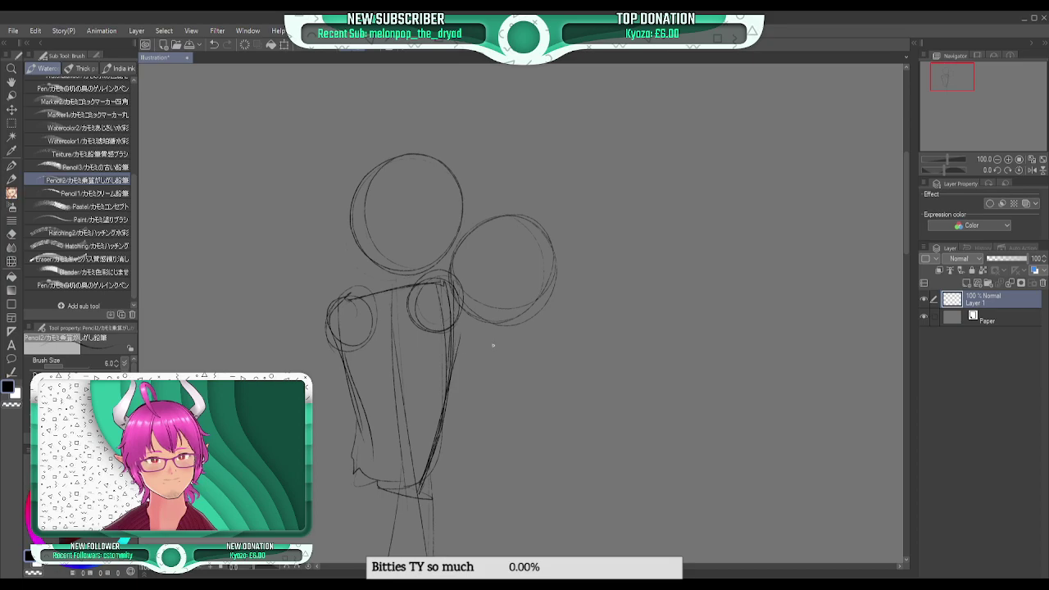
pyautogui.hotkey('ctrl', 'z')
pyautogui.hotkey('ctrl', 'z')
pyautogui.hotkey('ctrl', 'z')
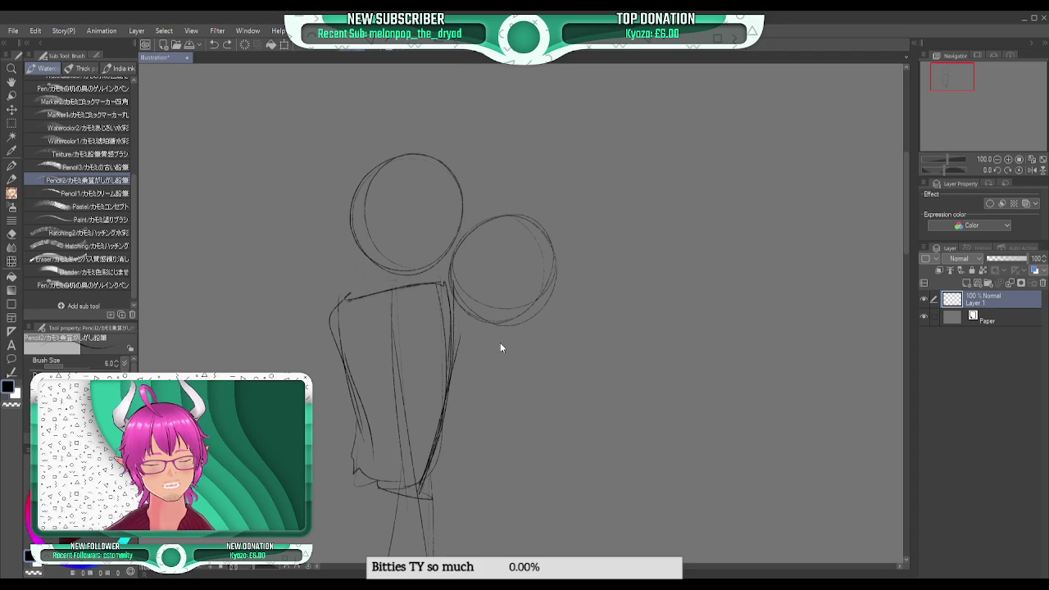
pyautogui.moveTo(413, 152)
pyautogui.mouseDown()
pyautogui.moveTo(366, 174)
pyautogui.moveTo(328, 224)
pyautogui.moveTo(419, 231)
pyautogui.moveTo(439, 262)
pyautogui.mouseUp()
pyautogui.hotkey('ctrl', 'z')
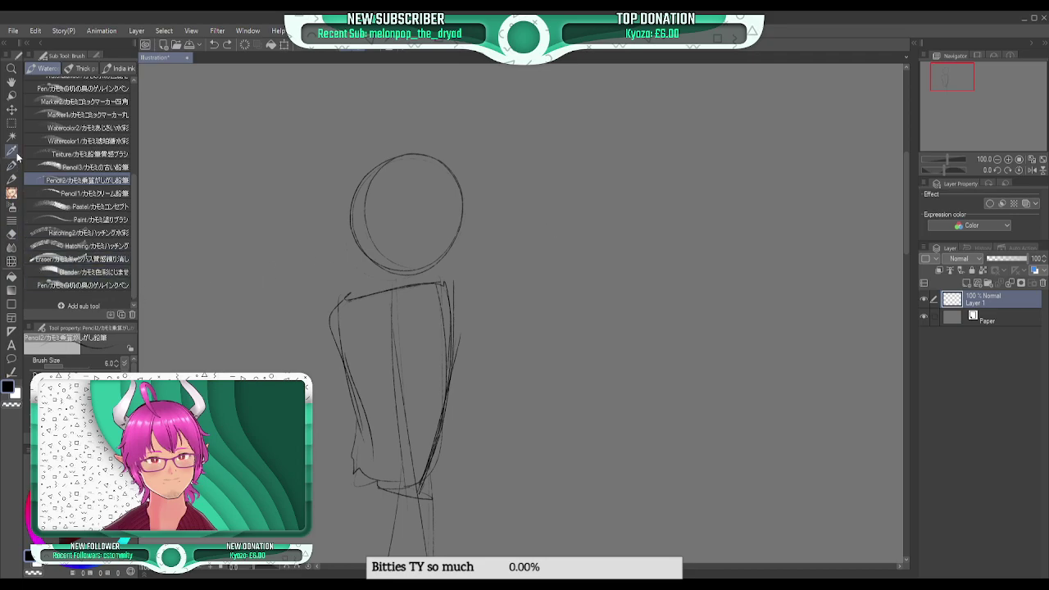
# - Select the head circle with the Lasso and move it down until it overlaps the far end of the shoulder line
pyautogui.click(11, 123)
pyautogui.click(107, 125)
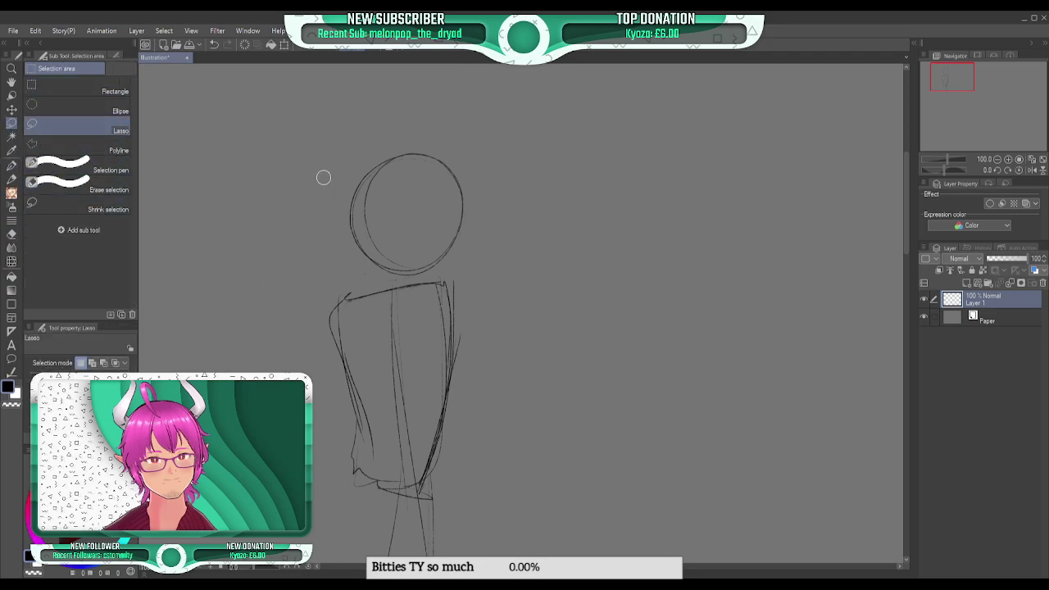
pyautogui.moveTo(453, 123)
pyautogui.mouseDown()
pyautogui.moveTo(430, 121)
pyautogui.moveTo(360, 272)
pyautogui.moveTo(457, 265)
pyautogui.moveTo(492, 159)
pyautogui.mouseUp()
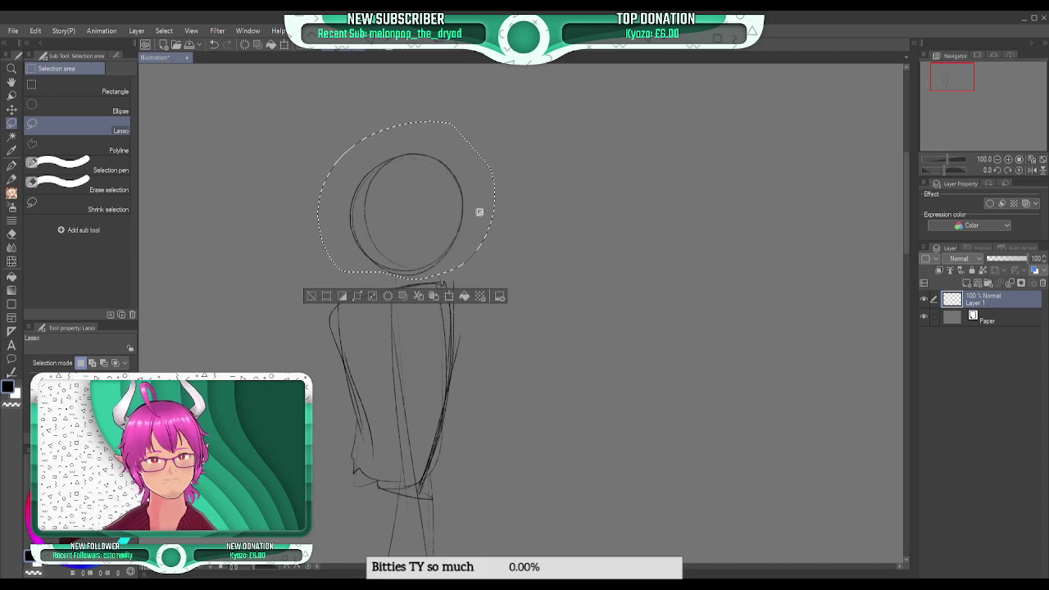
pyautogui.press('k')
pyautogui.moveTo(418, 228)
pyautogui.mouseDown()
pyautogui.moveTo(461, 227)
pyautogui.moveTo(449, 248)
pyautogui.mouseUp()
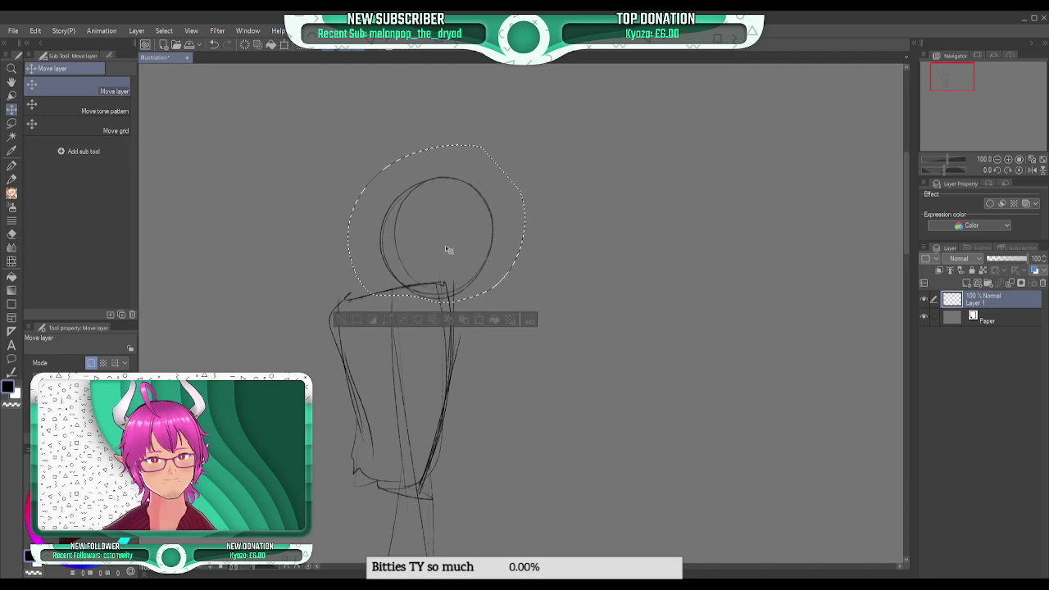
pyautogui.click(344, 319)
pyautogui.hotkey('ctrl', 'z')
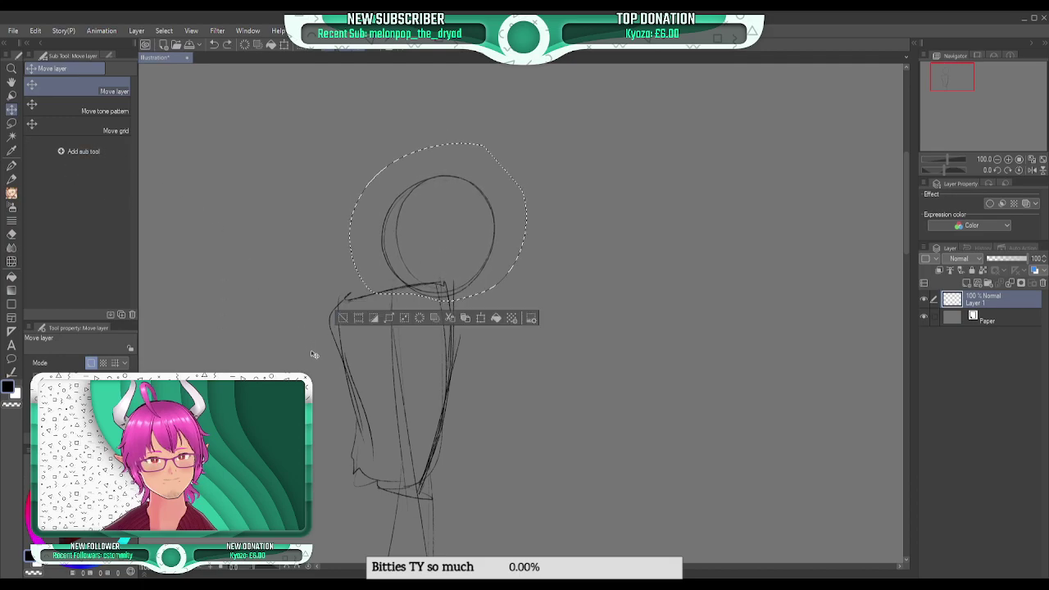
pyautogui.hotkey('ctrl', 'z')
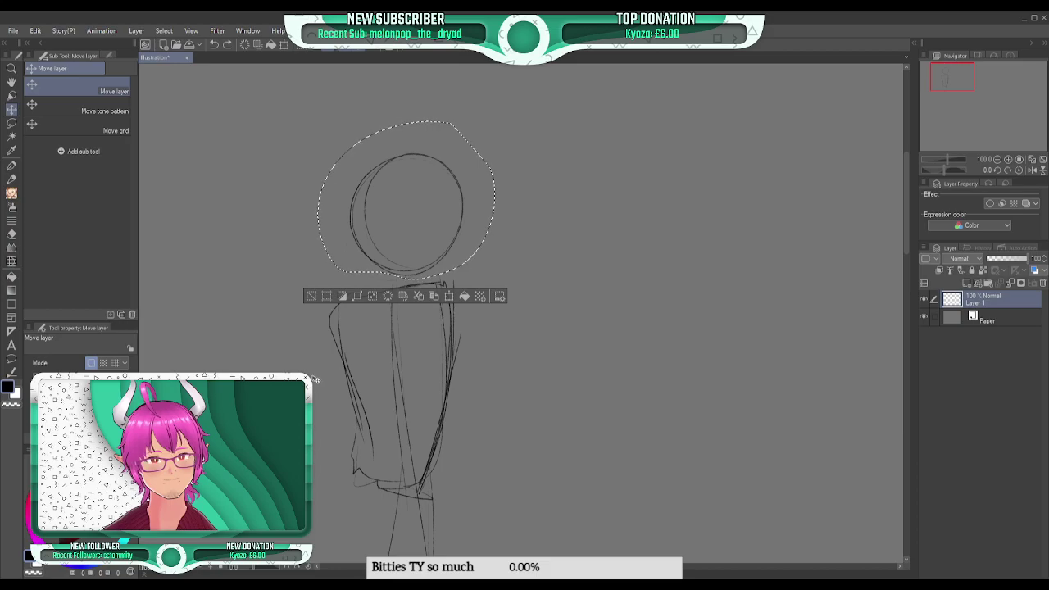
pyautogui.moveTo(437, 205); pyautogui.dragTo(471, 218)
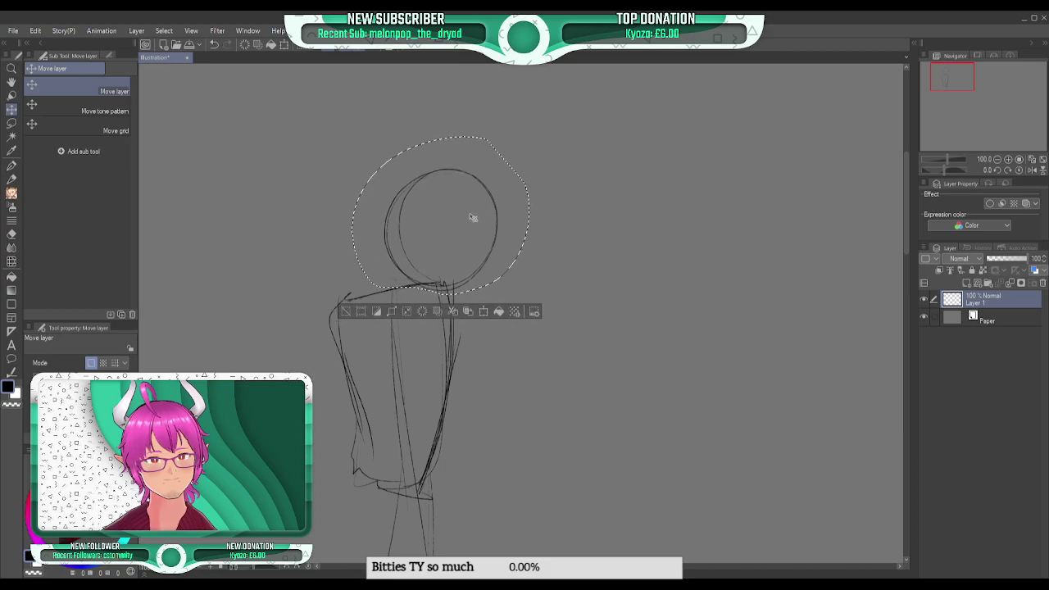
# - Paste a copy of the head circle on its own layer and place it just below the first head as the second figure's head
pyautogui.hotkey('ctrl', 'v')
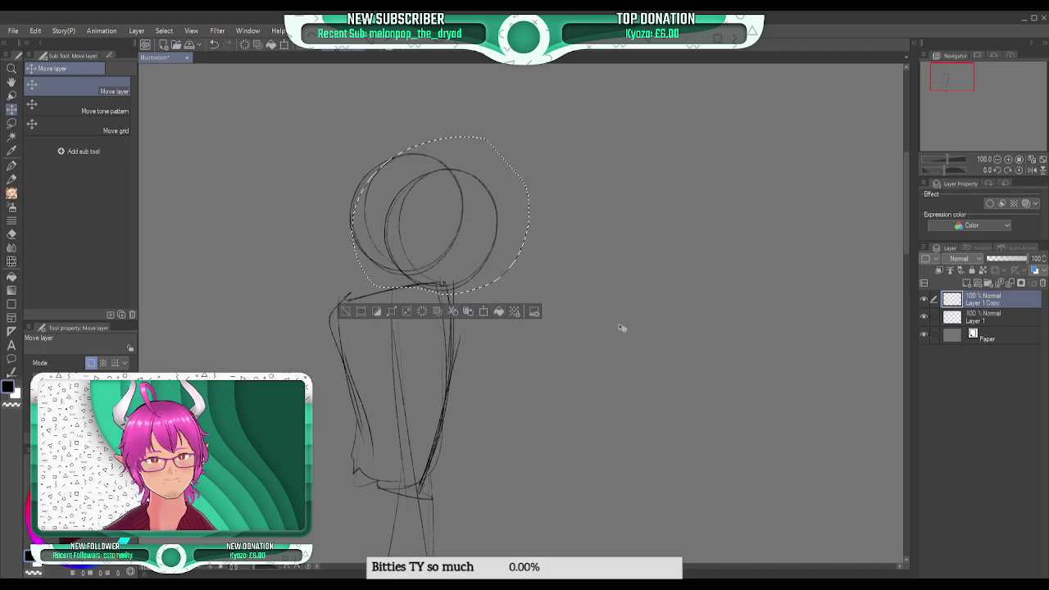
pyautogui.click(345, 311)
pyautogui.moveTo(371, 252); pyautogui.dragTo(398, 317)
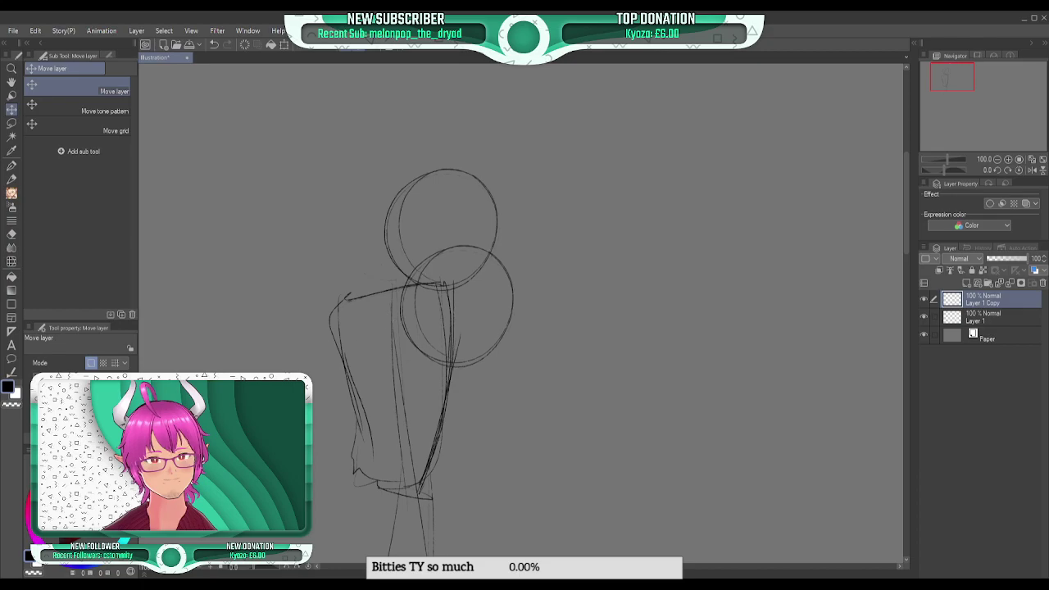
# - Return to the Pencil2 brush and sketch the second figure's shoulder and back lines beside the lower head
pyautogui.click(13, 178)
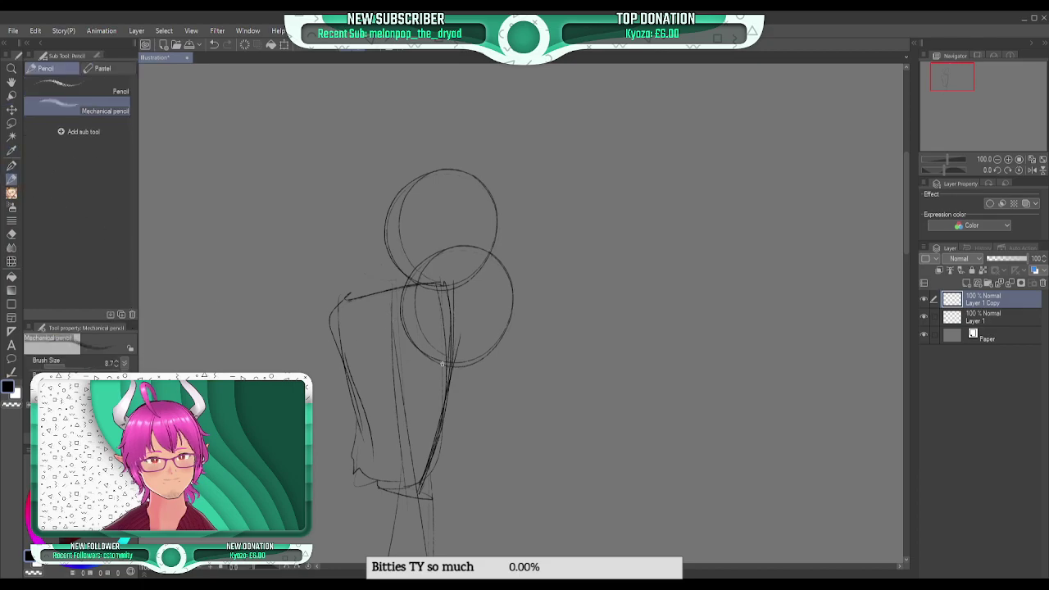
pyautogui.click(12, 193)
pyautogui.moveTo(510, 334); pyautogui.dragTo(520, 433)
pyautogui.moveTo(453, 379)
pyautogui.mouseDown()
pyautogui.moveTo(520, 337)
pyautogui.moveTo(565, 400)
pyautogui.mouseUp()
pyautogui.moveTo(571, 453); pyautogui.dragTo(572, 490)
pyautogui.moveTo(518, 314); pyautogui.dragTo(570, 436)
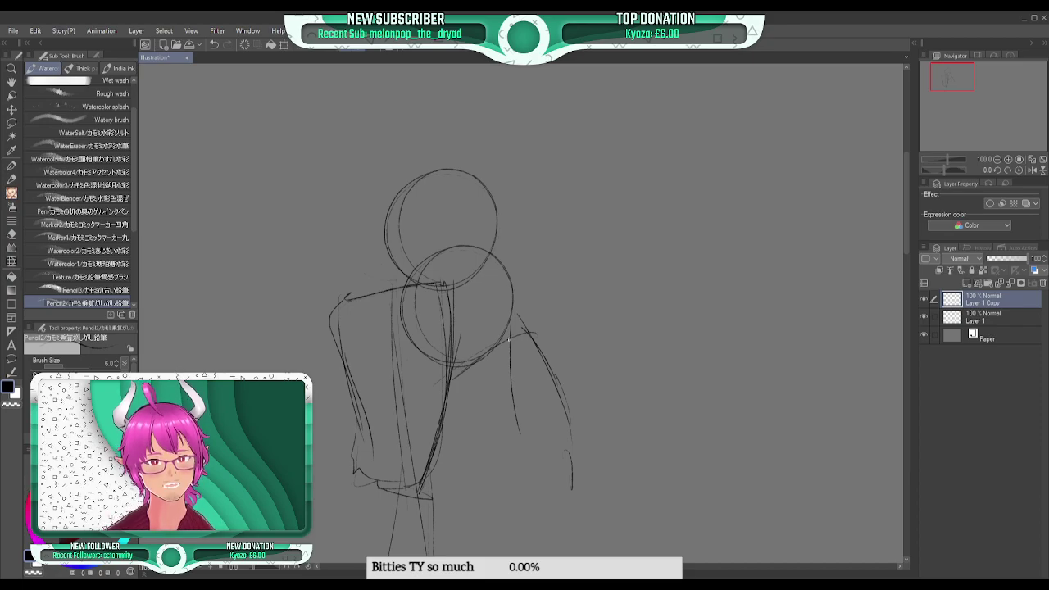
# - Extend the second figure's torso with side lines and a long curve from beneath the head down to the lower back
pyautogui.moveTo(504, 351)
pyautogui.mouseDown()
pyautogui.moveTo(470, 380)
pyautogui.moveTo(518, 338)
pyautogui.mouseUp()
pyautogui.moveTo(538, 374)
pyautogui.mouseDown()
pyautogui.moveTo(547, 428)
pyautogui.moveTo(578, 484)
pyautogui.moveTo(540, 516)
pyautogui.mouseUp()
pyautogui.moveTo(950, 79); pyautogui.dragTo(951, 87)
pyautogui.moveTo(464, 263)
pyautogui.mouseDown()
pyautogui.moveTo(522, 351)
pyautogui.moveTo(482, 313)
pyautogui.moveTo(517, 342)
pyautogui.mouseUp()
pyautogui.moveTo(482, 312); pyautogui.dragTo(565, 364)
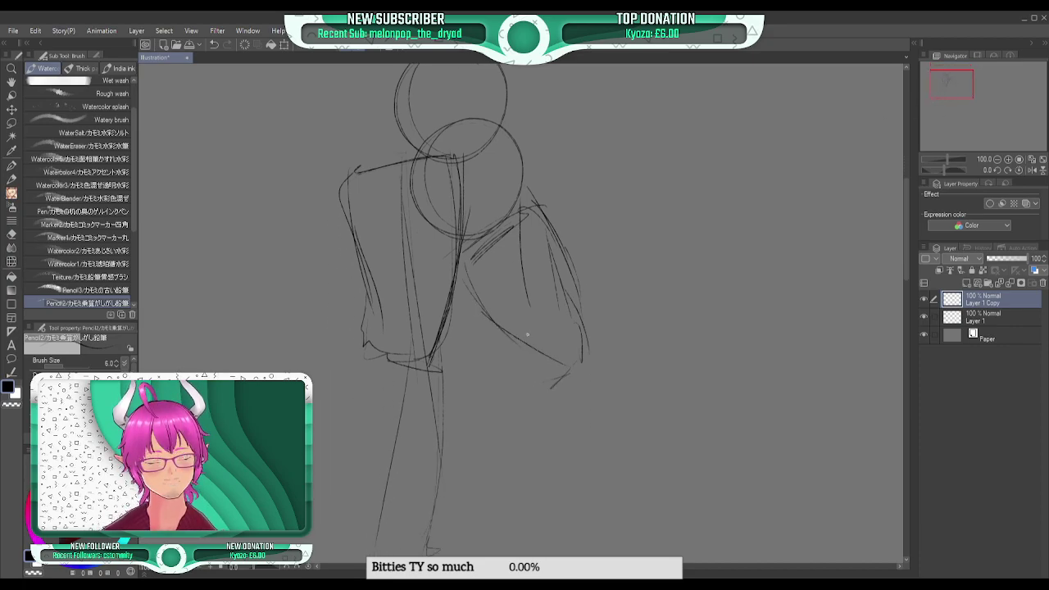
# - Sketch shoulder circles beneath the heads and arm lines reaching across to the second figure's back
pyautogui.moveTo(435, 273)
pyautogui.mouseDown()
pyautogui.moveTo(491, 245)
pyautogui.moveTo(451, 279)
pyautogui.moveTo(442, 246)
pyautogui.moveTo(497, 268)
pyautogui.mouseUp()
pyautogui.moveTo(392, 163)
pyautogui.mouseDown()
pyautogui.moveTo(414, 183)
pyautogui.moveTo(413, 201)
pyautogui.moveTo(398, 229)
pyautogui.moveTo(366, 190)
pyautogui.moveTo(419, 153)
pyautogui.moveTo(364, 205)
pyautogui.mouseUp()
pyautogui.moveTo(373, 246); pyautogui.dragTo(387, 332)
pyautogui.moveTo(377, 209)
pyautogui.mouseDown()
pyautogui.moveTo(411, 143)
pyautogui.moveTo(390, 177)
pyautogui.mouseUp()
pyautogui.moveTo(390, 177)
pyautogui.mouseDown()
pyautogui.moveTo(374, 209)
pyautogui.moveTo(391, 323)
pyautogui.moveTo(372, 246)
pyautogui.moveTo(426, 205)
pyautogui.mouseUp()
pyautogui.moveTo(409, 205); pyautogui.dragTo(487, 237)
pyautogui.moveTo(416, 225); pyautogui.dragTo(547, 250)
pyautogui.moveTo(533, 184); pyautogui.dragTo(579, 248)
pyautogui.moveTo(498, 242); pyautogui.dragTo(582, 266)
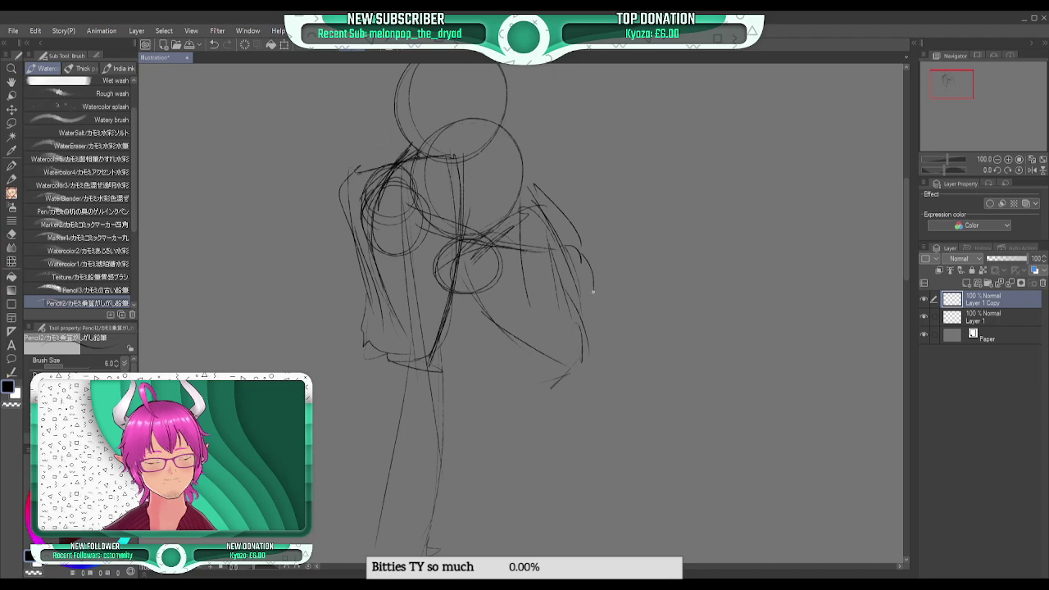
# - Reinforce the arm's upper and lower edges and add a small joint circle at its far end
pyautogui.moveTo(553, 217)
pyautogui.mouseDown()
pyautogui.moveTo(584, 261)
pyautogui.moveTo(563, 299)
pyautogui.moveTo(535, 289)
pyautogui.moveTo(572, 286)
pyautogui.moveTo(570, 261)
pyautogui.moveTo(550, 297)
pyautogui.moveTo(434, 293)
pyautogui.mouseUp()
pyautogui.moveTo(544, 288); pyautogui.dragTo(400, 260)
pyautogui.moveTo(388, 194)
pyautogui.mouseDown()
pyautogui.moveTo(414, 245)
pyautogui.moveTo(420, 220)
pyautogui.mouseUp()
pyautogui.moveTo(516, 240)
pyautogui.mouseDown()
pyautogui.moveTo(407, 204)
pyautogui.moveTo(547, 248)
pyautogui.mouseUp()
pyautogui.moveTo(402, 257); pyautogui.dragTo(527, 286)
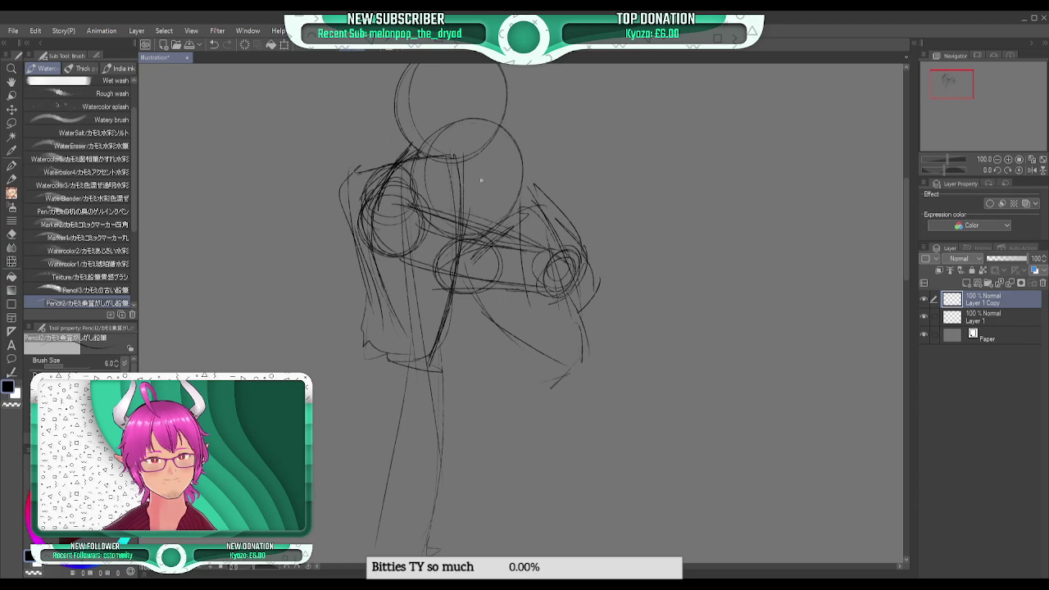
# - Sketch face guide lines across the lower and upper heads and a side contour on the upper head
pyautogui.moveTo(434, 128); pyautogui.dragTo(450, 229)
pyautogui.moveTo(407, 201)
pyautogui.mouseDown()
pyautogui.moveTo(538, 174)
pyautogui.moveTo(503, 186)
pyautogui.mouseUp()
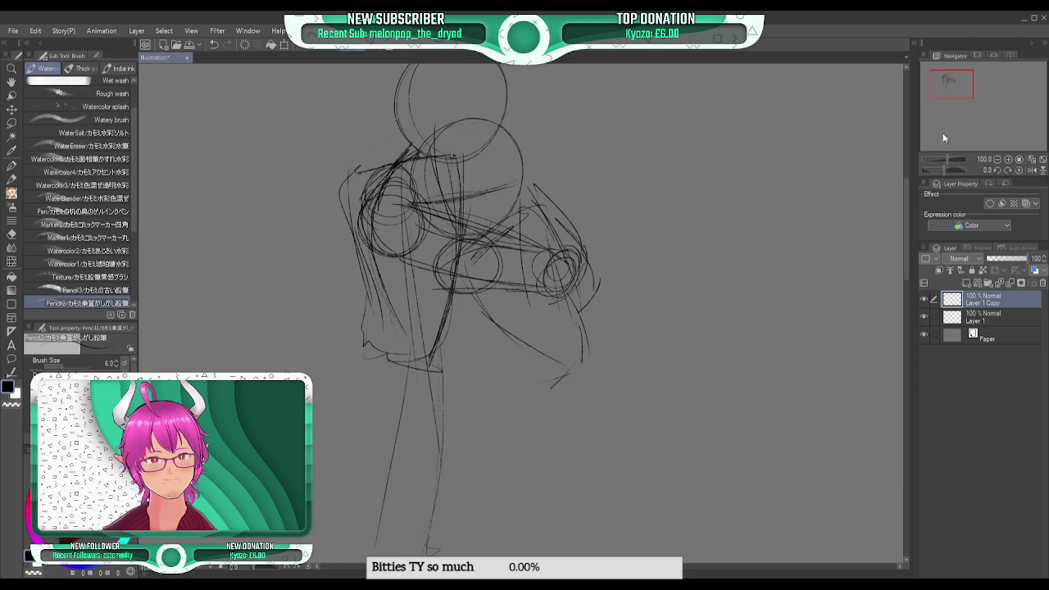
pyautogui.moveTo(956, 96); pyautogui.dragTo(956, 89)
pyautogui.moveTo(516, 137); pyautogui.dragTo(483, 222)
pyautogui.moveTo(421, 164); pyautogui.dragTo(497, 207)
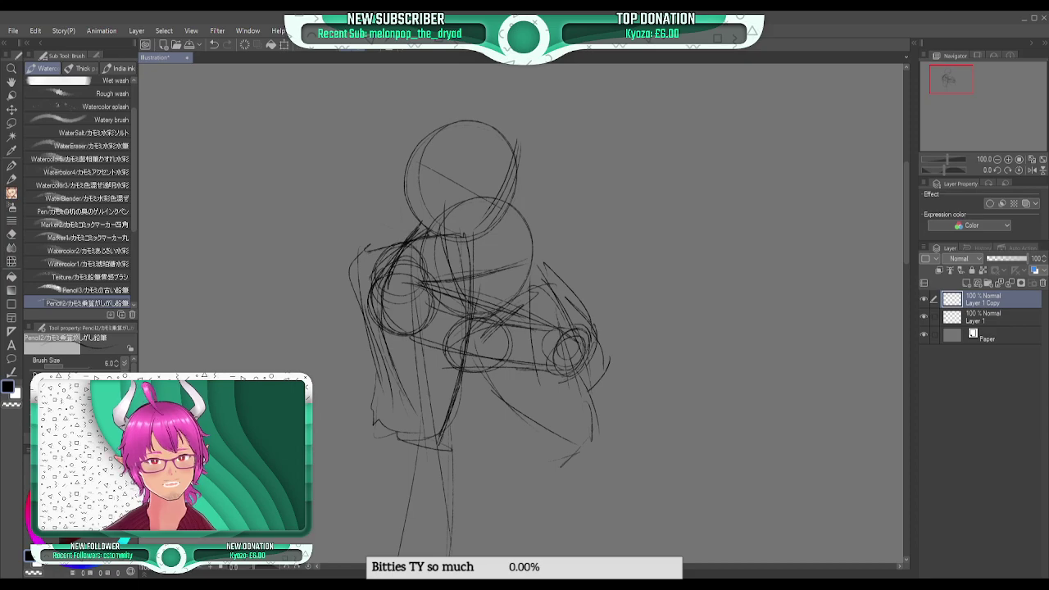
# - Rework the contours of both heads with extra strokes and darken the first figure's front torso line
pyautogui.moveTo(539, 265); pyautogui.dragTo(511, 205)
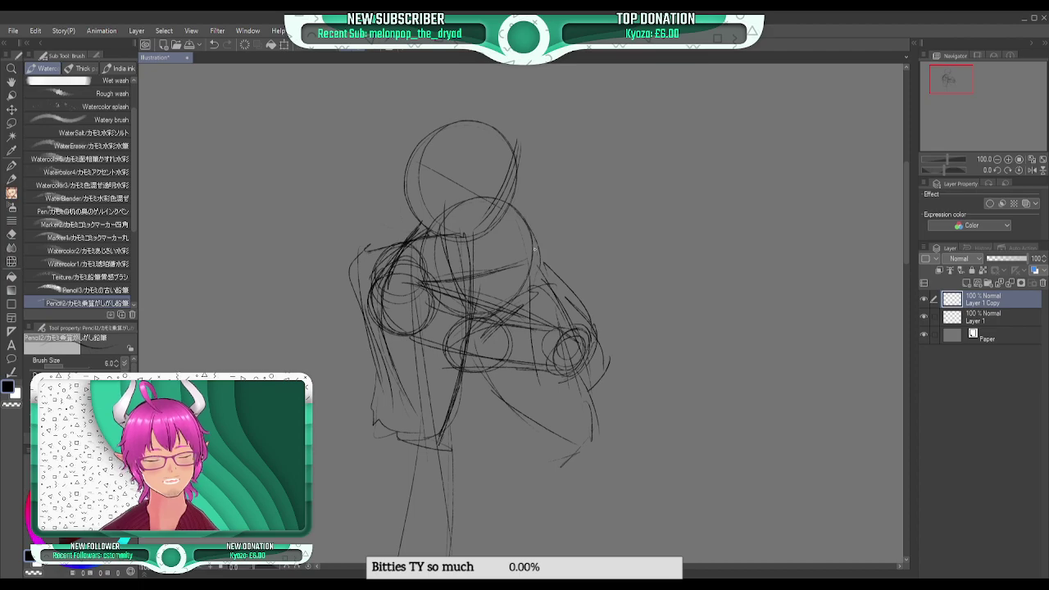
pyautogui.moveTo(433, 260)
pyautogui.mouseDown()
pyautogui.moveTo(473, 208)
pyautogui.moveTo(541, 241)
pyautogui.mouseUp()
pyautogui.moveTo(501, 141)
pyautogui.mouseDown()
pyautogui.moveTo(425, 148)
pyautogui.moveTo(426, 216)
pyautogui.mouseUp()
pyautogui.moveTo(409, 220)
pyautogui.mouseDown()
pyautogui.moveTo(401, 196)
pyautogui.moveTo(443, 123)
pyautogui.mouseUp()
pyautogui.moveTo(458, 400); pyautogui.dragTo(446, 447)
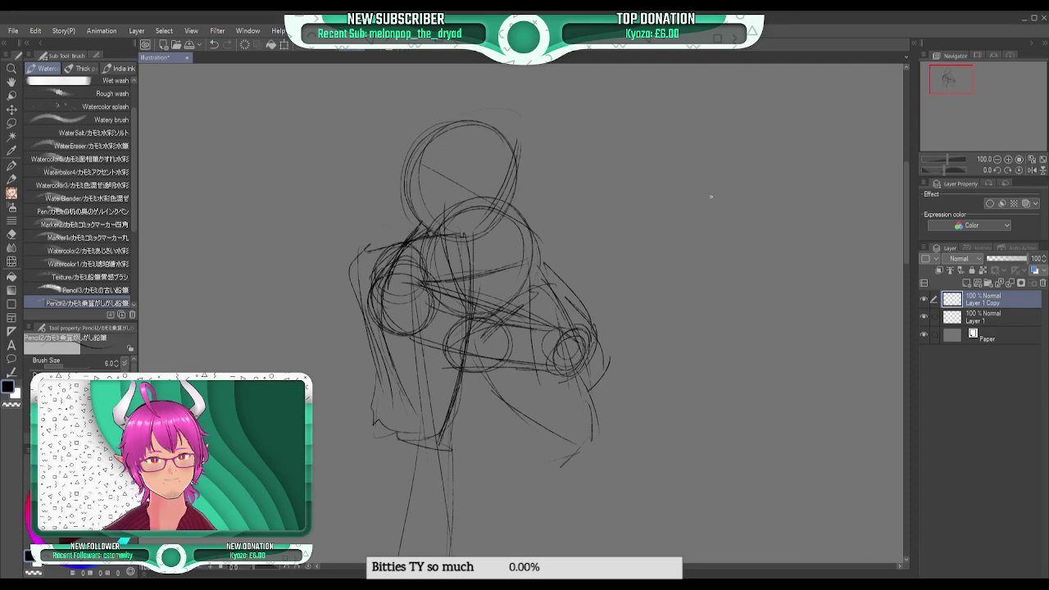
# - Handwrite "Okay!" beside the figures and draw a small thumbs-up hand below it
pyautogui.moveTo(607, 172)
pyautogui.mouseDown()
pyautogui.moveTo(599, 208)
pyautogui.moveTo(608, 173)
pyautogui.mouseUp()
pyautogui.moveTo(620, 166)
pyautogui.mouseDown()
pyautogui.moveTo(619, 200)
pyautogui.moveTo(663, 168)
pyautogui.moveTo(683, 168)
pyautogui.mouseUp()
pyautogui.moveTo(684, 168); pyautogui.dragTo(653, 217)
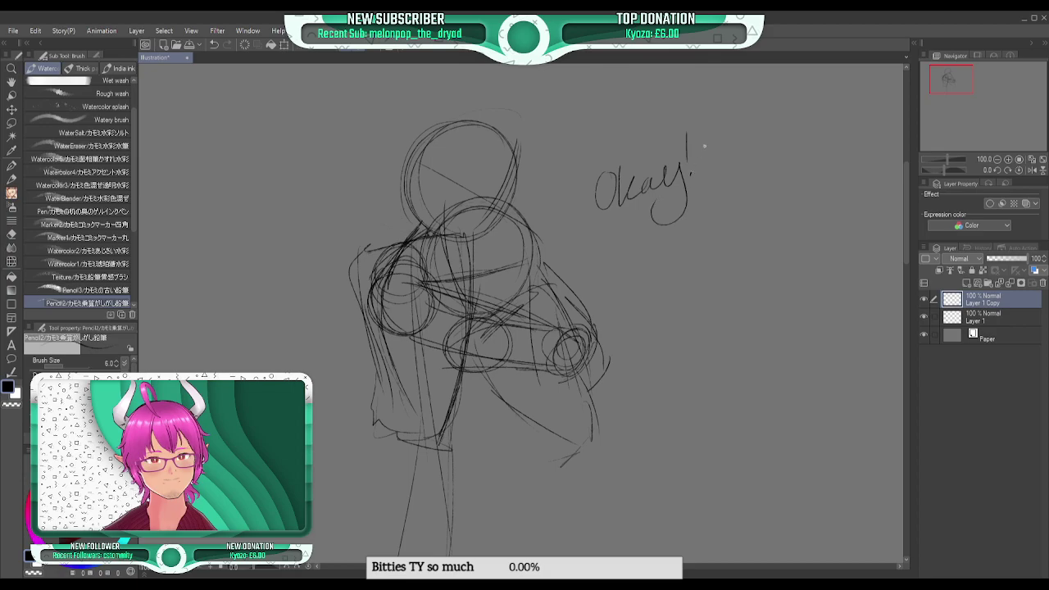
pyautogui.moveTo(674, 251); pyautogui.dragTo(689, 275)
# - Sketch two drooping hair loops spreading to either side from the top of the lower head and darken their outlines
pyautogui.moveTo(532, 181)
pyautogui.mouseDown()
pyautogui.moveTo(563, 230)
pyautogui.moveTo(522, 189)
pyautogui.moveTo(526, 208)
pyautogui.moveTo(503, 191)
pyautogui.moveTo(490, 202)
pyautogui.moveTo(516, 188)
pyautogui.mouseUp()
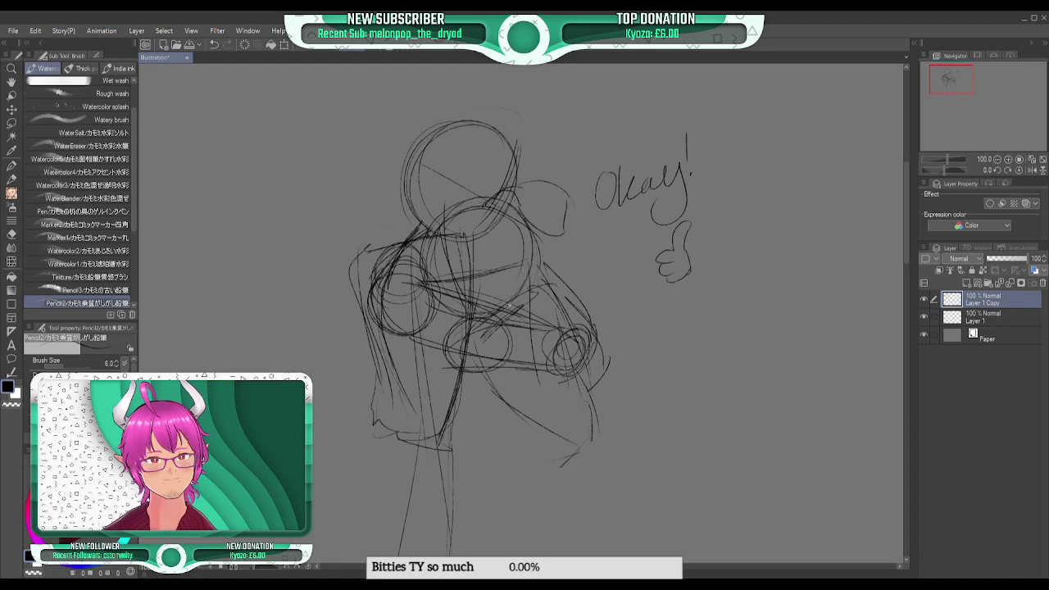
pyautogui.moveTo(494, 182)
pyautogui.mouseDown()
pyautogui.moveTo(431, 222)
pyautogui.moveTo(442, 240)
pyautogui.mouseUp()
pyautogui.moveTo(465, 187)
pyautogui.mouseDown()
pyautogui.moveTo(502, 199)
pyautogui.moveTo(457, 195)
pyautogui.moveTo(503, 198)
pyautogui.moveTo(539, 184)
pyautogui.moveTo(483, 181)
pyautogui.moveTo(471, 187)
pyautogui.moveTo(485, 190)
pyautogui.moveTo(459, 200)
pyautogui.moveTo(475, 186)
pyautogui.moveTo(443, 194)
pyautogui.mouseUp()
pyautogui.moveTo(450, 230)
pyautogui.mouseDown()
pyautogui.moveTo(494, 199)
pyautogui.moveTo(480, 188)
pyautogui.moveTo(444, 231)
pyautogui.mouseUp()
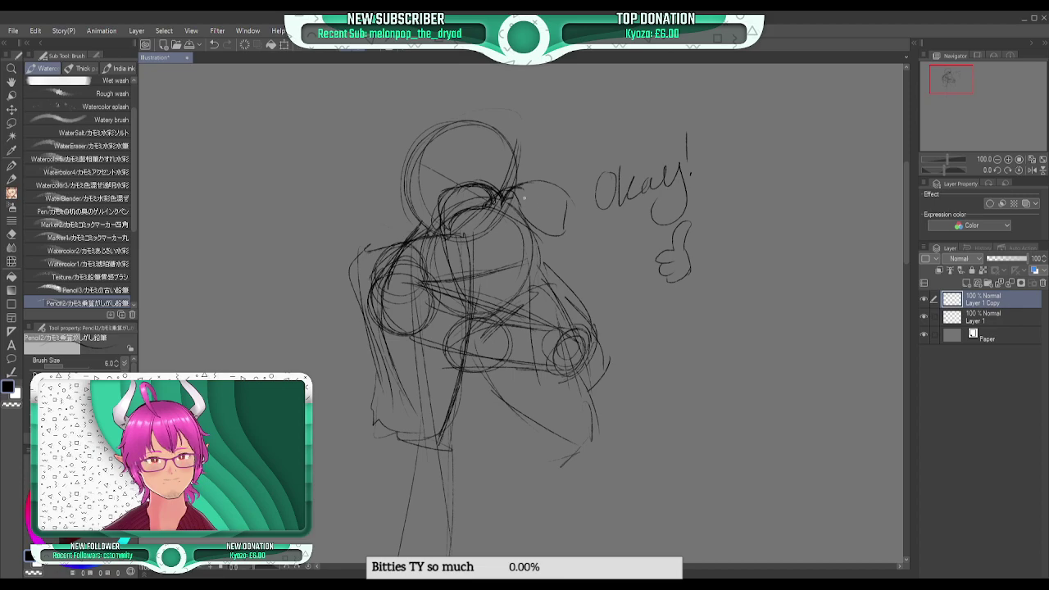
pyautogui.moveTo(501, 196)
pyautogui.mouseDown()
pyautogui.moveTo(530, 203)
pyautogui.moveTo(544, 227)
pyautogui.moveTo(565, 200)
pyautogui.moveTo(519, 187)
pyautogui.moveTo(544, 189)
pyautogui.moveTo(555, 231)
pyautogui.moveTo(564, 199)
pyautogui.moveTo(535, 182)
pyautogui.mouseUp()
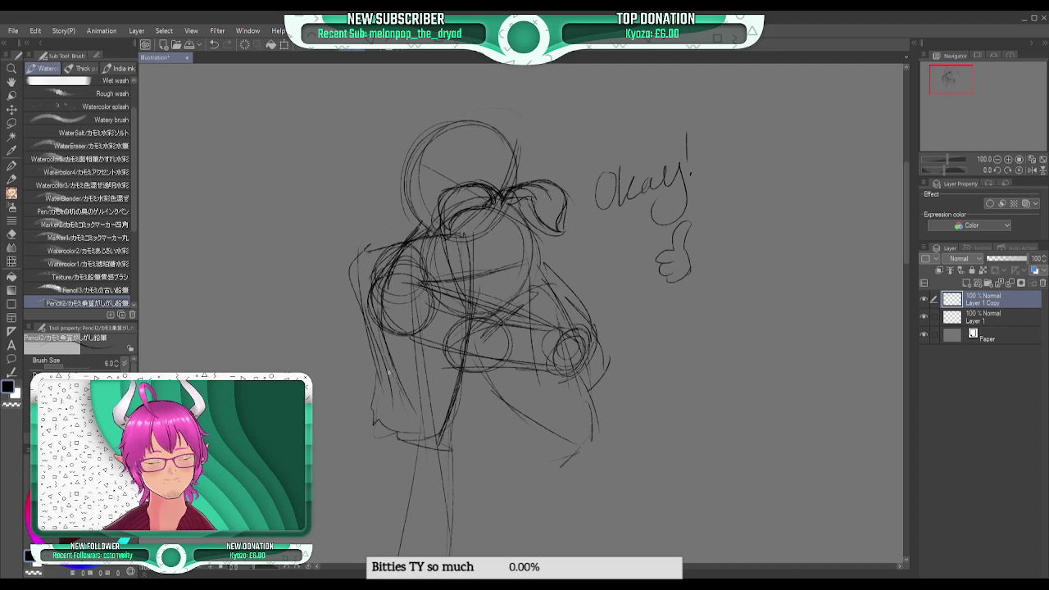
# - Sketch the lower arm wrapping across the first figure's waist and add strokes to the second figure's lower body lines
pyautogui.moveTo(358, 321); pyautogui.dragTo(395, 360)
pyautogui.moveTo(463, 322)
pyautogui.mouseDown()
pyautogui.moveTo(465, 366)
pyautogui.moveTo(495, 330)
pyautogui.mouseUp()
pyautogui.moveTo(456, 360)
pyautogui.mouseDown()
pyautogui.moveTo(384, 365)
pyautogui.moveTo(361, 337)
pyautogui.moveTo(418, 386)
pyautogui.moveTo(506, 373)
pyautogui.moveTo(376, 381)
pyautogui.mouseUp()
pyautogui.moveTo(562, 356)
pyautogui.mouseDown()
pyautogui.moveTo(608, 431)
pyautogui.moveTo(488, 396)
pyautogui.mouseUp()
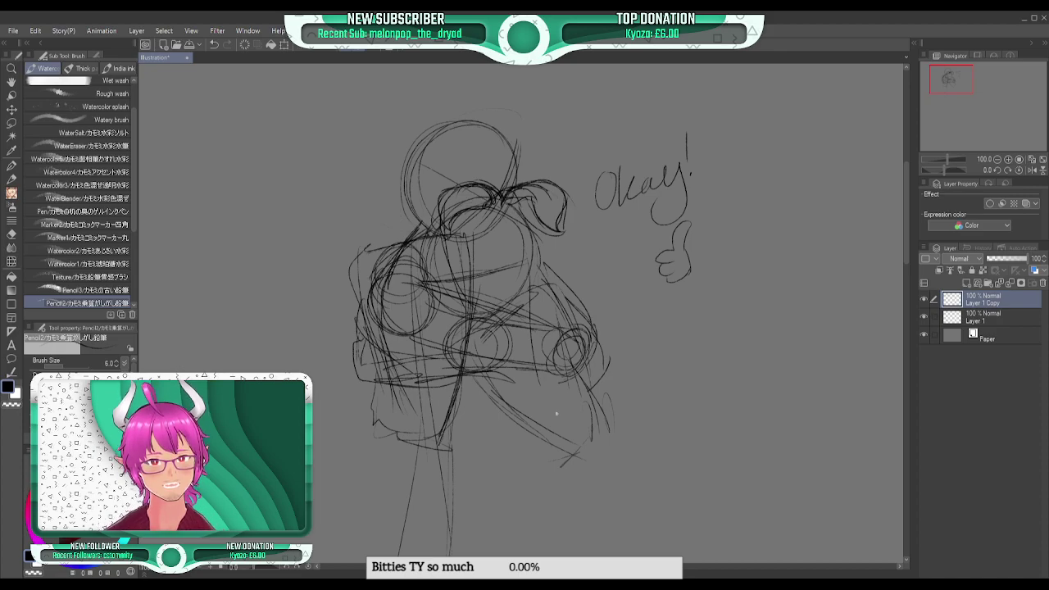
pyautogui.moveTo(519, 426); pyautogui.dragTo(534, 454)
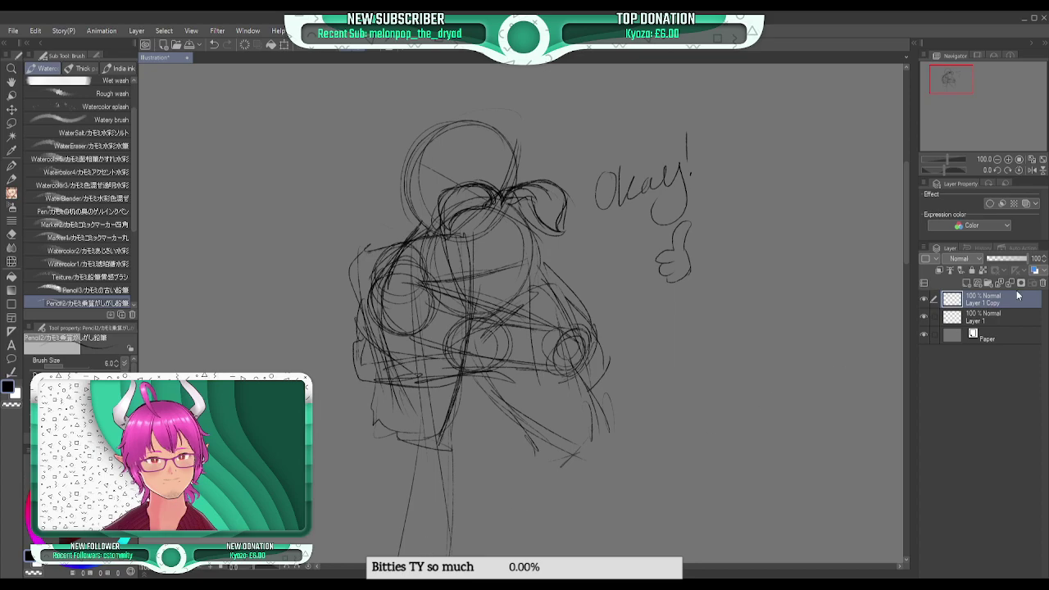
# - Merge the copied layer into Layer 1 and erase the leg lines below the torso
pyautogui.hotkey('ctrl', 'e')
pyautogui.moveTo(449, 444)
pyautogui.mouseDown()
pyautogui.moveTo(395, 493)
pyautogui.moveTo(463, 517)
pyautogui.moveTo(465, 355)
pyautogui.moveTo(390, 534)
pyautogui.moveTo(418, 493)
pyautogui.moveTo(412, 338)
pyautogui.moveTo(395, 328)
pyautogui.moveTo(368, 401)
pyautogui.mouseUp()
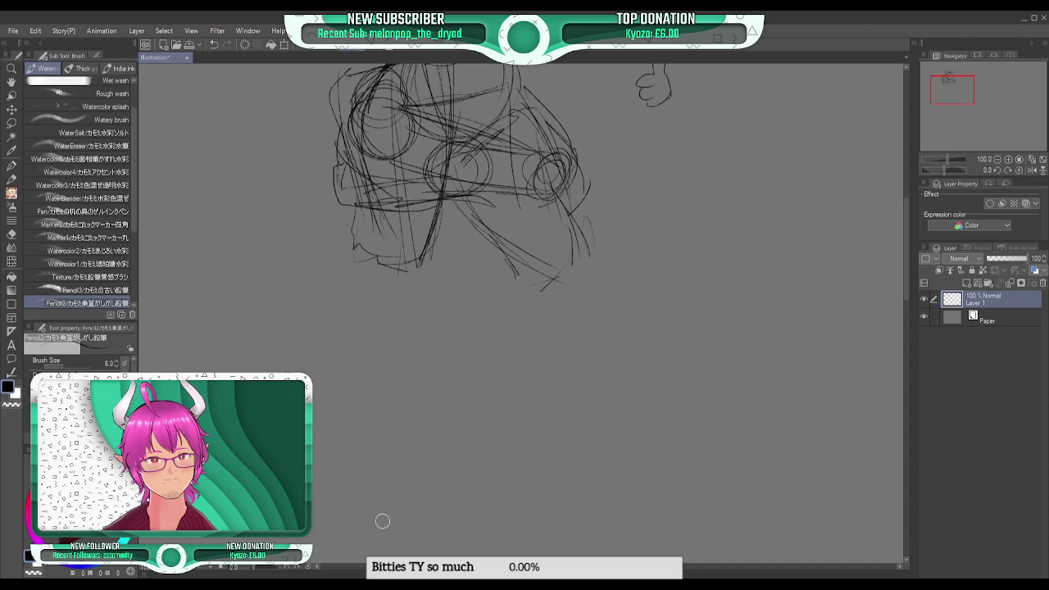
pyautogui.moveTo(954, 95); pyautogui.dragTo(951, 84)
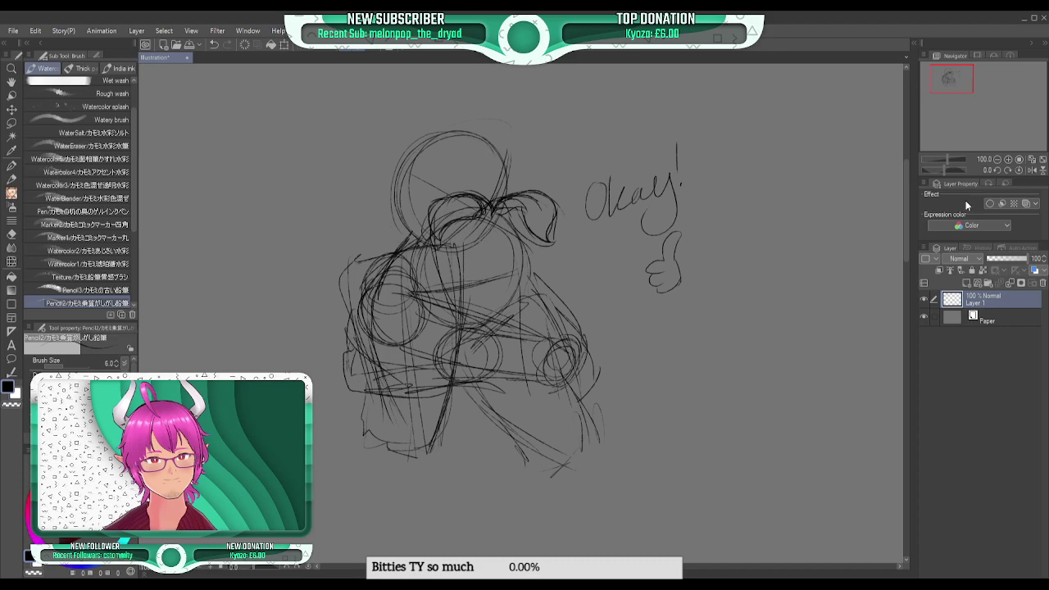
# - Sketch a swept fringe across the upper head and a long pointed horn rising from its crown
pyautogui.click(1008, 160)
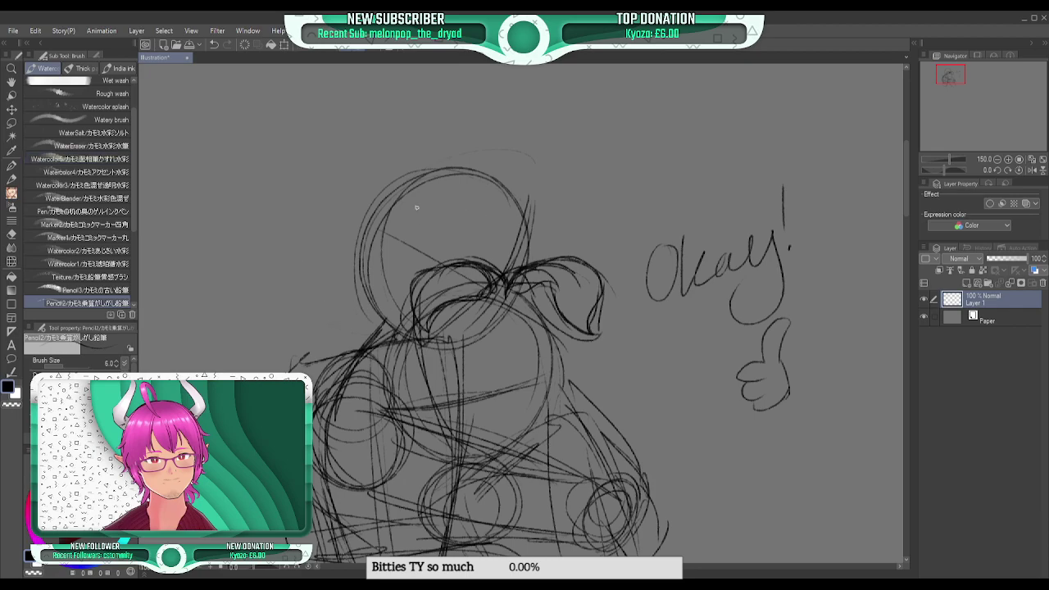
pyautogui.moveTo(355, 193)
pyautogui.mouseDown()
pyautogui.moveTo(371, 170)
pyautogui.moveTo(411, 172)
pyautogui.moveTo(534, 121)
pyautogui.moveTo(517, 161)
pyautogui.moveTo(447, 237)
pyautogui.moveTo(371, 221)
pyautogui.moveTo(398, 157)
pyautogui.mouseUp()
pyautogui.moveTo(489, 158)
pyautogui.mouseDown()
pyautogui.moveTo(558, 100)
pyautogui.moveTo(463, 224)
pyautogui.moveTo(385, 223)
pyautogui.mouseUp()
pyautogui.moveTo(450, 234); pyautogui.dragTo(368, 221)
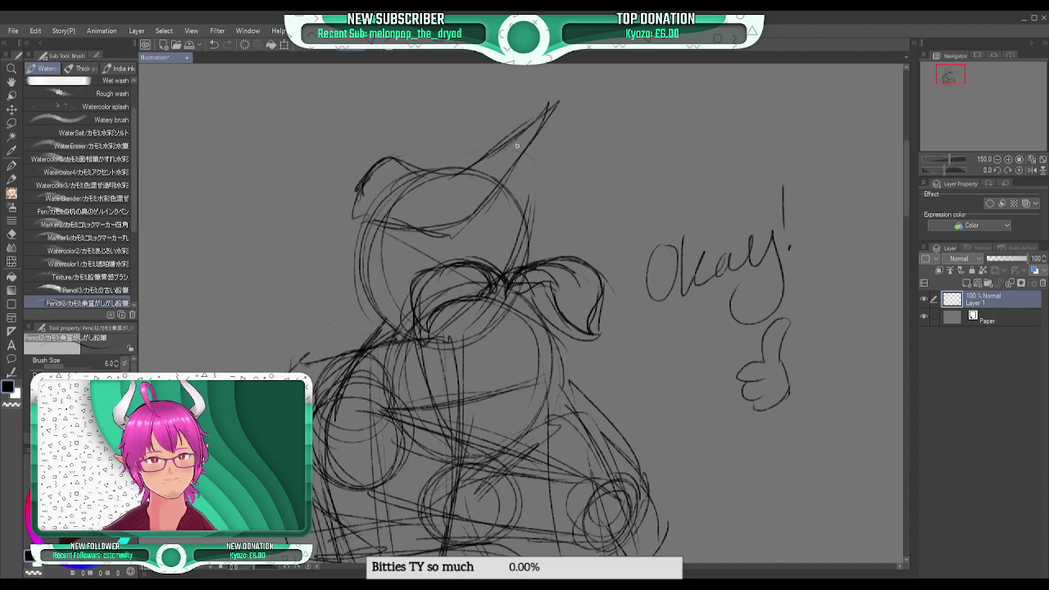
# - Add a second, smaller horn, a curl of hair on the crown and loose strands around the upper head's face
pyautogui.moveTo(586, 152); pyautogui.dragTo(543, 237)
pyautogui.moveTo(448, 149)
pyautogui.mouseDown()
pyautogui.moveTo(472, 143)
pyautogui.moveTo(452, 160)
pyautogui.moveTo(500, 152)
pyautogui.mouseUp()
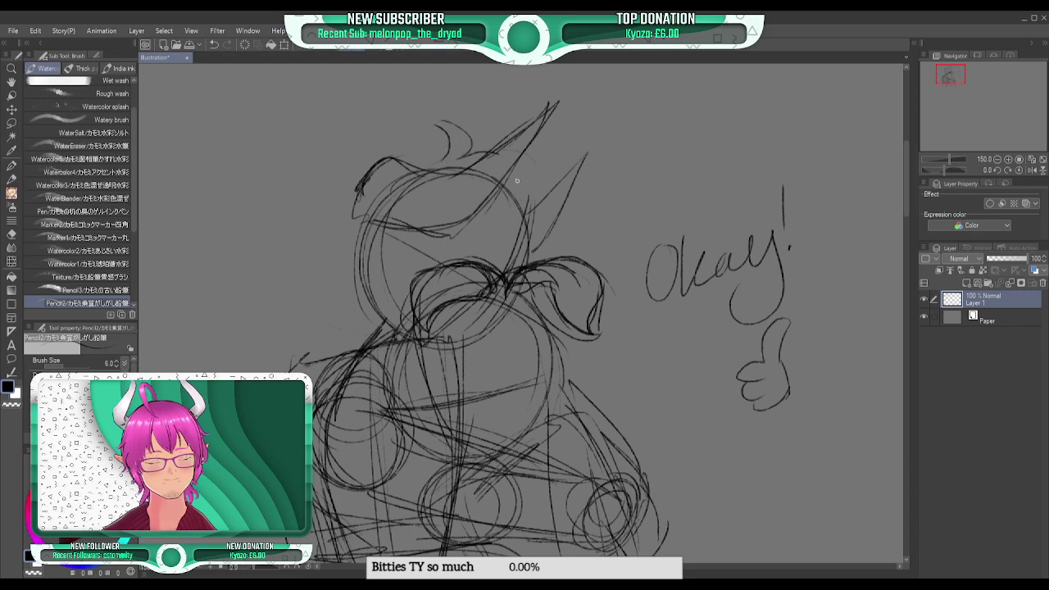
pyautogui.moveTo(576, 217)
pyautogui.mouseDown()
pyautogui.moveTo(543, 214)
pyautogui.moveTo(546, 245)
pyautogui.moveTo(534, 265)
pyautogui.moveTo(500, 195)
pyautogui.mouseUp()
pyautogui.moveTo(529, 253)
pyautogui.mouseDown()
pyautogui.moveTo(556, 252)
pyautogui.moveTo(552, 260)
pyautogui.mouseUp()
pyautogui.moveTo(488, 210)
pyautogui.mouseDown()
pyautogui.moveTo(476, 261)
pyautogui.moveTo(495, 271)
pyautogui.mouseUp()
pyautogui.moveTo(393, 241); pyautogui.dragTo(417, 233)
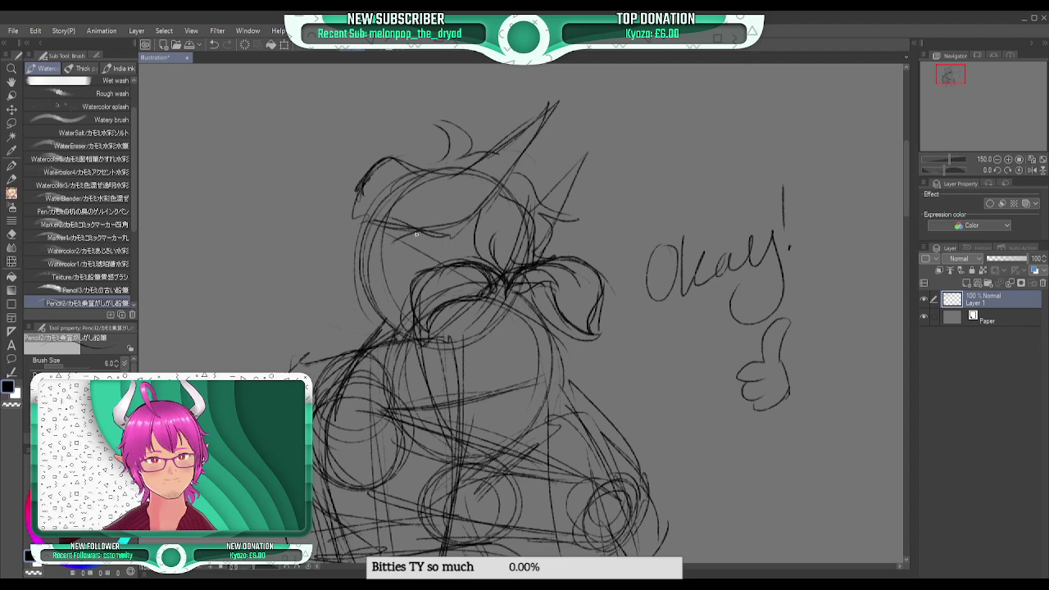
# - Sketch a pointed ear at the back of the upper head and add hair strokes down to the neck
pyautogui.moveTo(354, 216)
pyautogui.mouseDown()
pyautogui.moveTo(328, 195)
pyautogui.moveTo(336, 247)
pyautogui.moveTo(361, 266)
pyautogui.moveTo(335, 174)
pyautogui.moveTo(367, 252)
pyautogui.mouseUp()
pyautogui.moveTo(339, 195); pyautogui.dragTo(367, 258)
pyautogui.moveTo(336, 174)
pyautogui.mouseDown()
pyautogui.moveTo(348, 229)
pyautogui.moveTo(355, 194)
pyautogui.moveTo(374, 217)
pyautogui.moveTo(393, 198)
pyautogui.moveTo(392, 234)
pyautogui.moveTo(360, 318)
pyautogui.mouseUp()
pyautogui.moveTo(384, 245)
pyautogui.mouseDown()
pyautogui.moveTo(347, 277)
pyautogui.moveTo(387, 361)
pyautogui.moveTo(408, 287)
pyautogui.mouseUp()
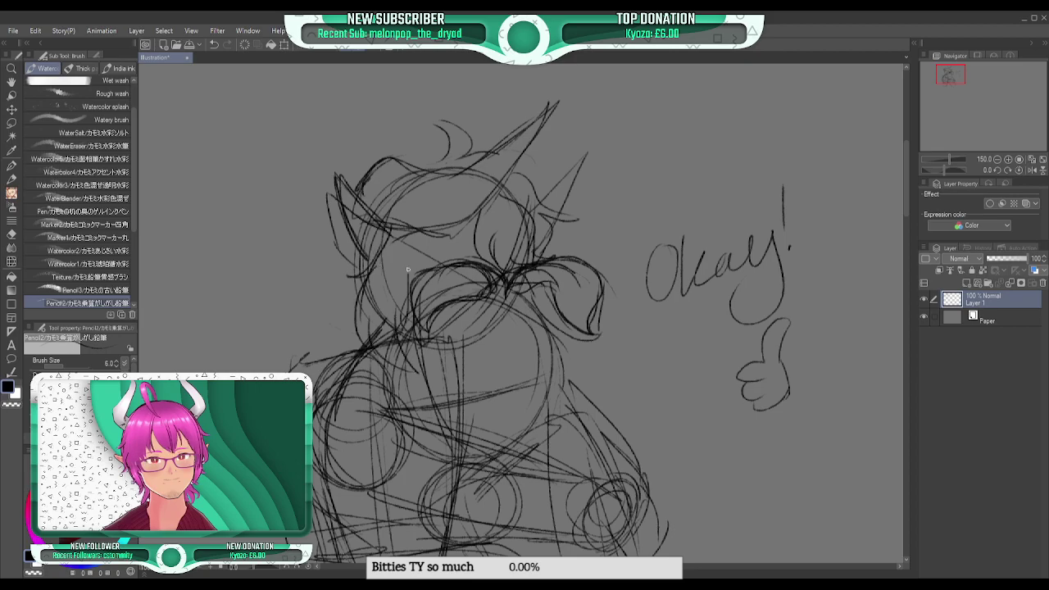
# - Add side hair strands in front of the upper head's ear and spiky tufts at the nape
pyautogui.moveTo(406, 236); pyautogui.dragTo(407, 321)
pyautogui.moveTo(423, 232)
pyautogui.mouseDown()
pyautogui.moveTo(397, 279)
pyautogui.moveTo(445, 235)
pyautogui.moveTo(433, 259)
pyautogui.moveTo(474, 211)
pyautogui.mouseUp()
pyautogui.moveTo(351, 241)
pyautogui.mouseDown()
pyautogui.moveTo(337, 295)
pyautogui.moveTo(311, 329)
pyautogui.moveTo(331, 380)
pyautogui.mouseUp()
pyautogui.moveTo(357, 342); pyautogui.dragTo(352, 385)
# - Darken the lower head's face contours and guide lines, and draw a small ear oval on its side
pyautogui.moveTo(367, 351)
pyautogui.mouseDown()
pyautogui.moveTo(362, 375)
pyautogui.moveTo(406, 436)
pyautogui.mouseUp()
pyautogui.moveTo(411, 436)
pyautogui.mouseDown()
pyautogui.moveTo(400, 338)
pyautogui.moveTo(394, 421)
pyautogui.mouseUp()
pyautogui.moveTo(413, 351); pyautogui.dragTo(405, 429)
pyautogui.moveTo(441, 309)
pyautogui.mouseDown()
pyautogui.moveTo(401, 402)
pyautogui.moveTo(402, 366)
pyautogui.moveTo(556, 373)
pyautogui.moveTo(536, 442)
pyautogui.moveTo(569, 375)
pyautogui.moveTo(552, 415)
pyautogui.mouseUp()
pyautogui.moveTo(442, 346); pyautogui.dragTo(457, 444)
pyautogui.moveTo(441, 354); pyautogui.dragTo(463, 464)
pyautogui.moveTo(442, 357); pyautogui.dragTo(476, 484)
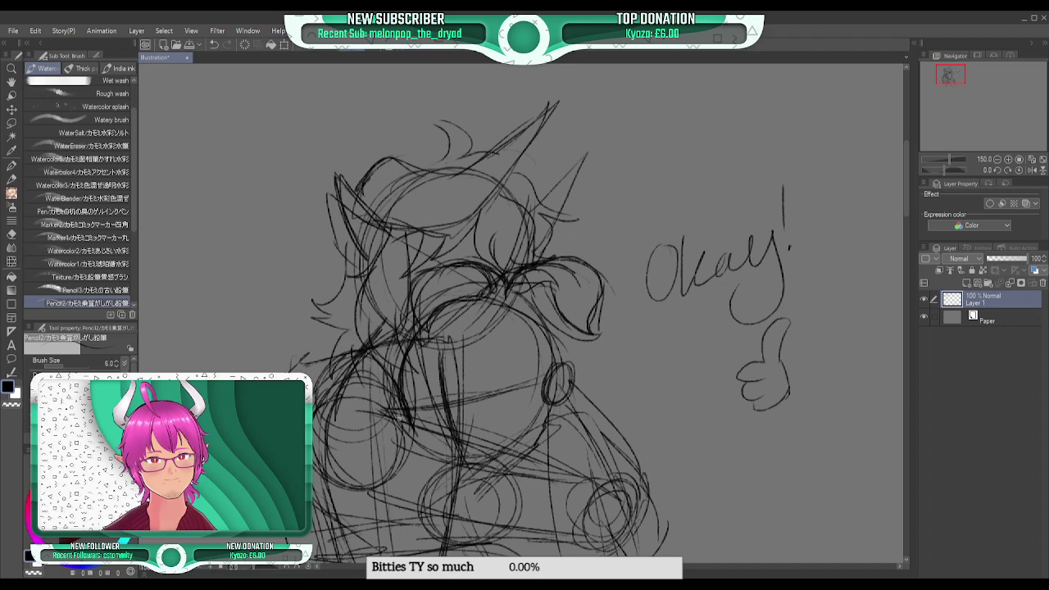
pyautogui.moveTo(501, 412); pyautogui.dragTo(404, 435)
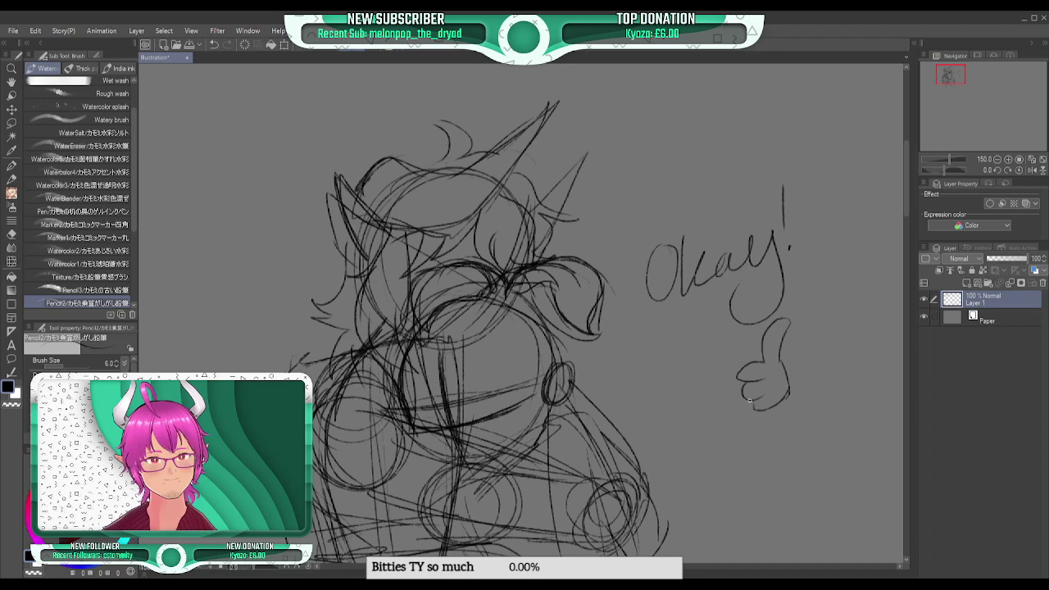
# - Set the drawing colour to bright green and trace over the lower head's small ear oval
pyautogui.moveTo(953, 78); pyautogui.dragTo(953, 81)
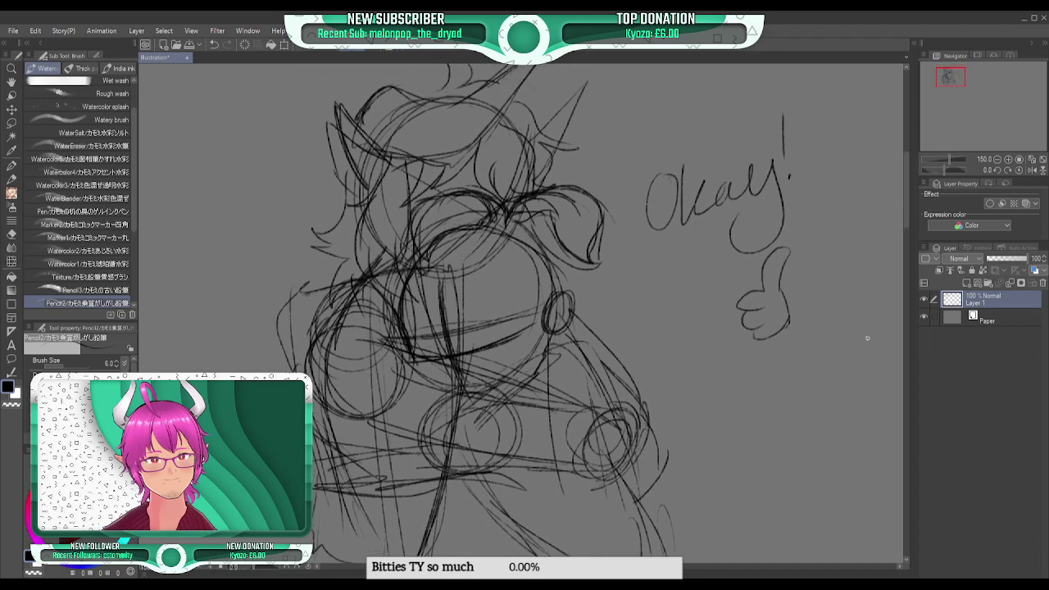
pyautogui.click(95, 539)
pyautogui.click(122, 490)
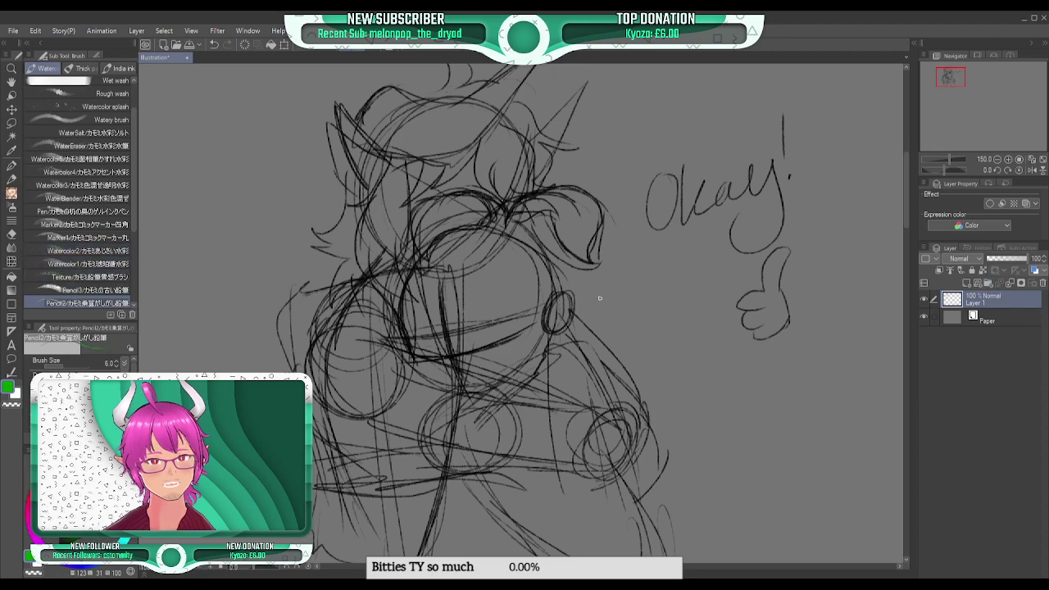
pyautogui.moveTo(551, 297); pyautogui.dragTo(558, 330)
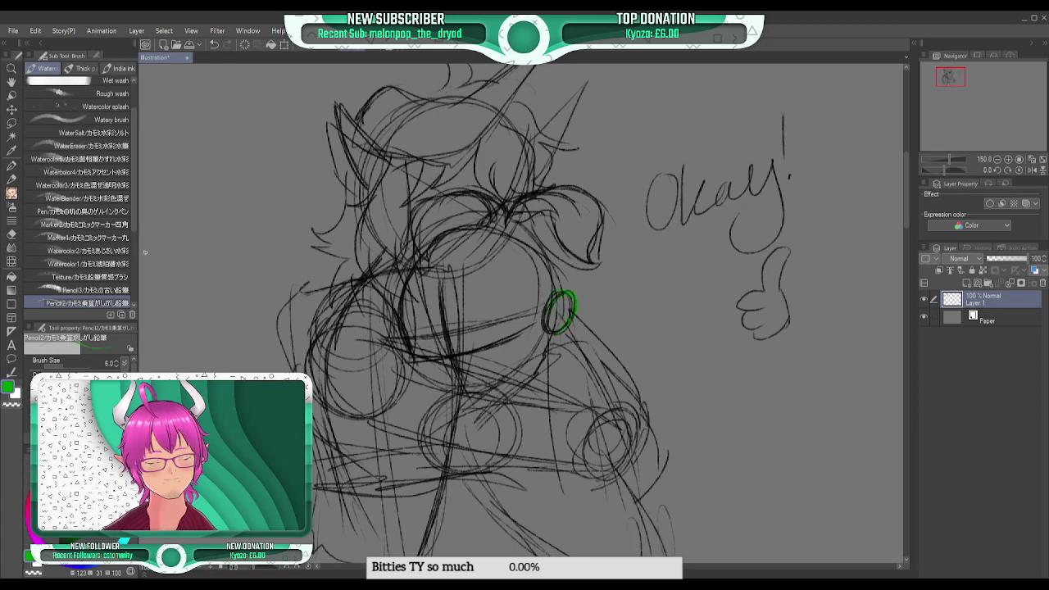
# - Try the Pencil sub tool at brush size 11 with a green test scribble and undo it
pyautogui.scroll(-1, 133, 206)
pyautogui.click(12, 180)
pyautogui.moveTo(241, 236); pyautogui.dragTo(231, 355)
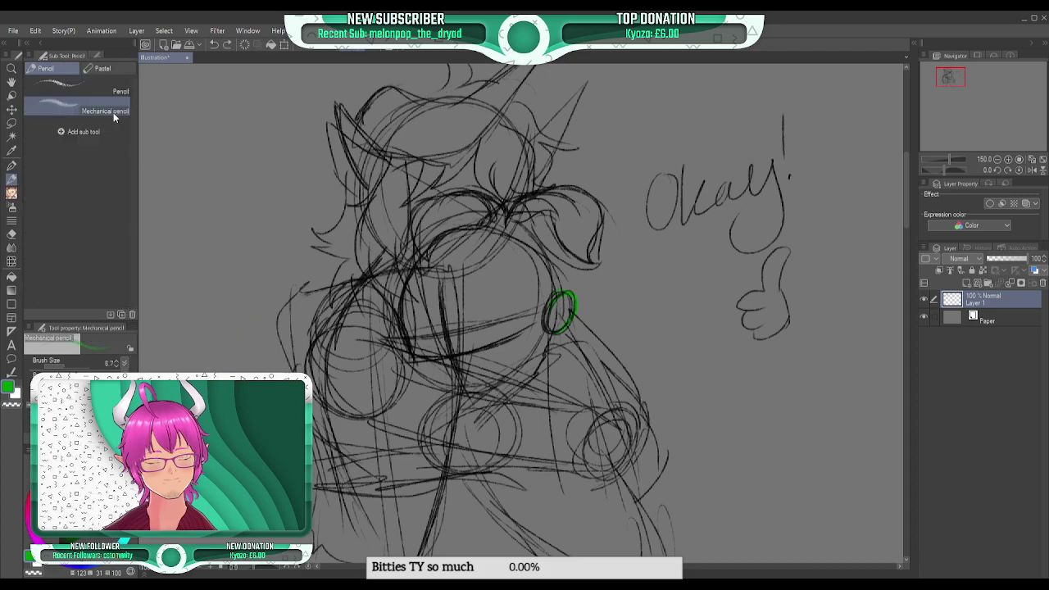
pyautogui.click(115, 89)
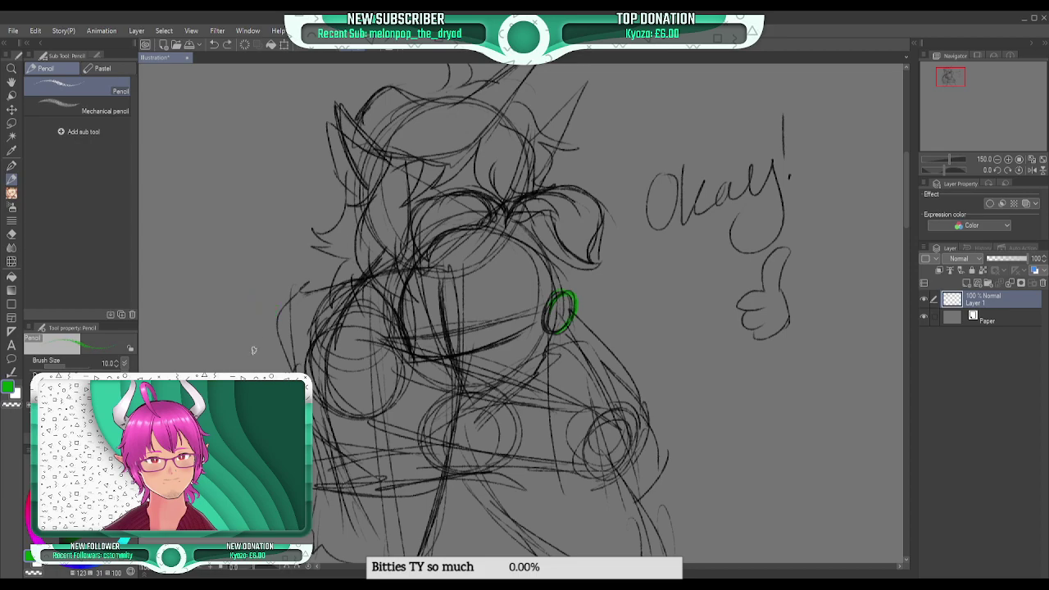
pyautogui.click(60, 368)
pyautogui.moveTo(60, 367); pyautogui.dragTo(65, 367)
pyautogui.click(118, 362)
pyautogui.click(117, 361)
pyautogui.click(117, 361)
pyautogui.click(117, 361)
pyautogui.moveTo(277, 269); pyautogui.dragTo(252, 371)
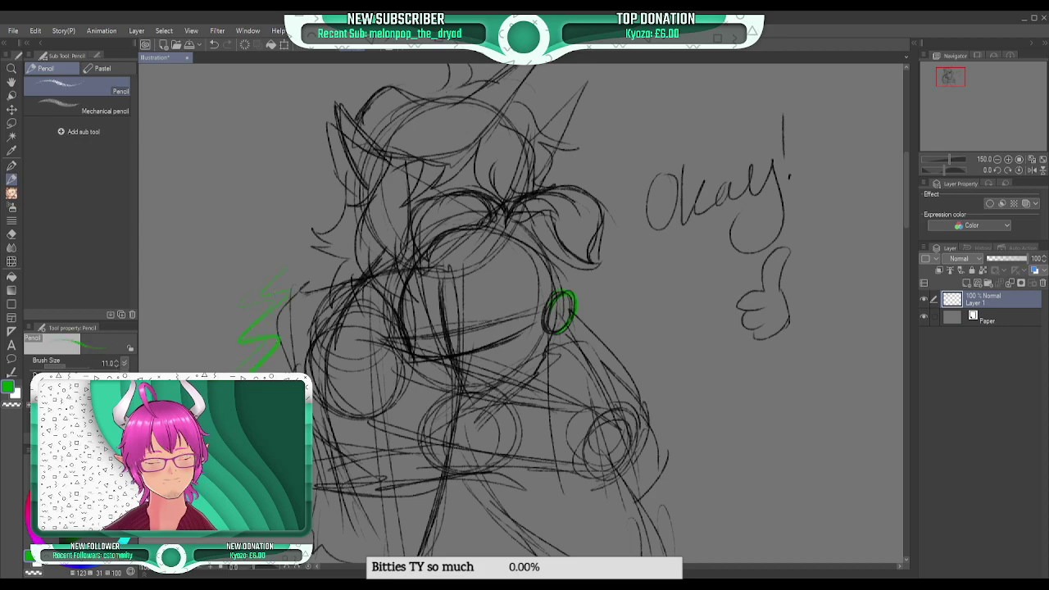
pyautogui.press('Delete')
pyautogui.hotkey('ctrl', 'z')
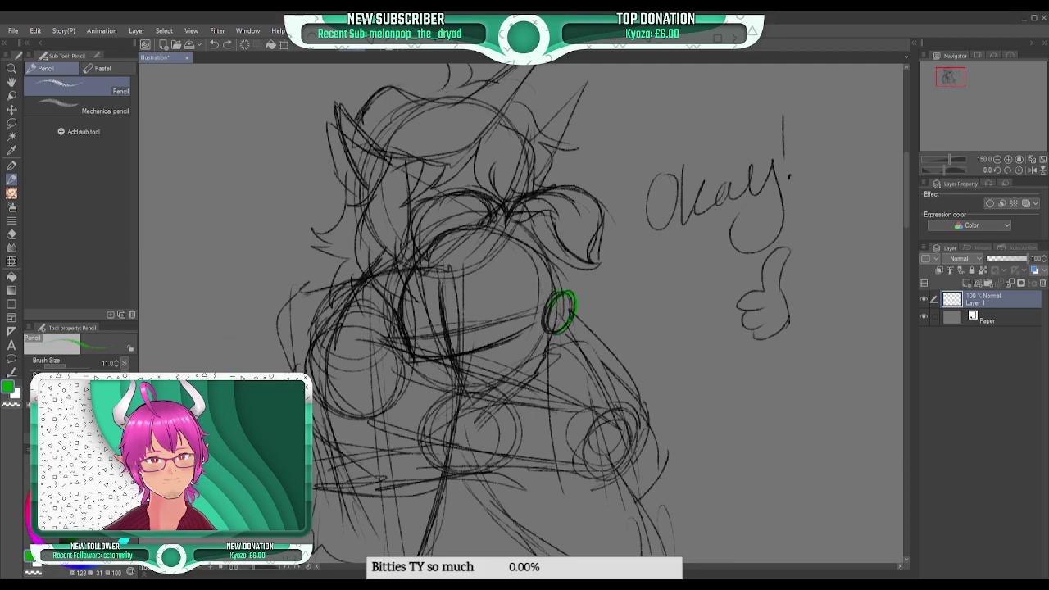
# - Choose the Paint brush, pick a darker green and retrace the lower head's ear oval
pyautogui.click(10, 168)
pyautogui.click(12, 192)
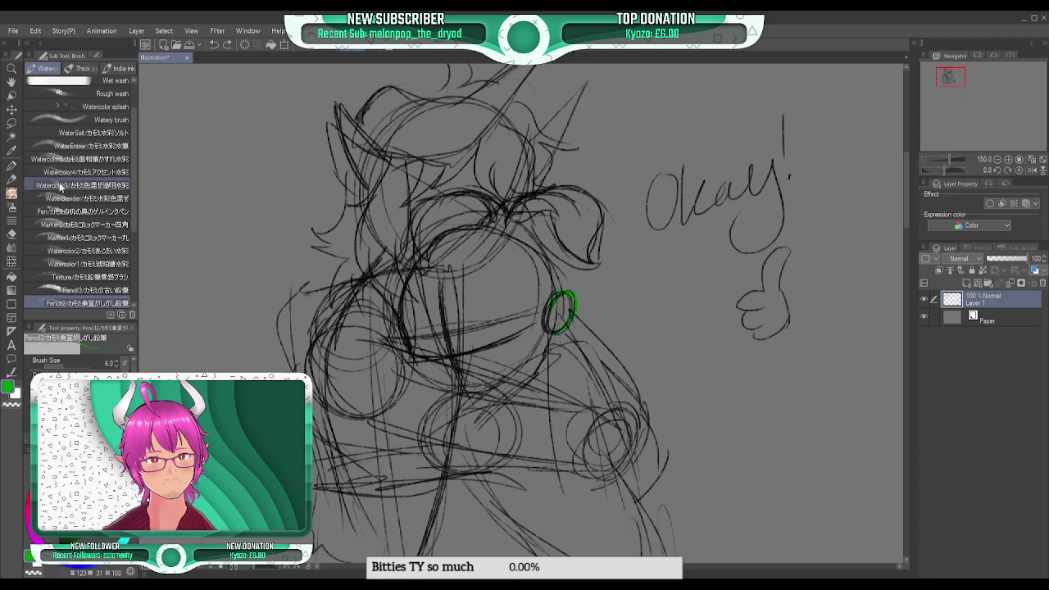
pyautogui.scroll(-3, 133, 175)
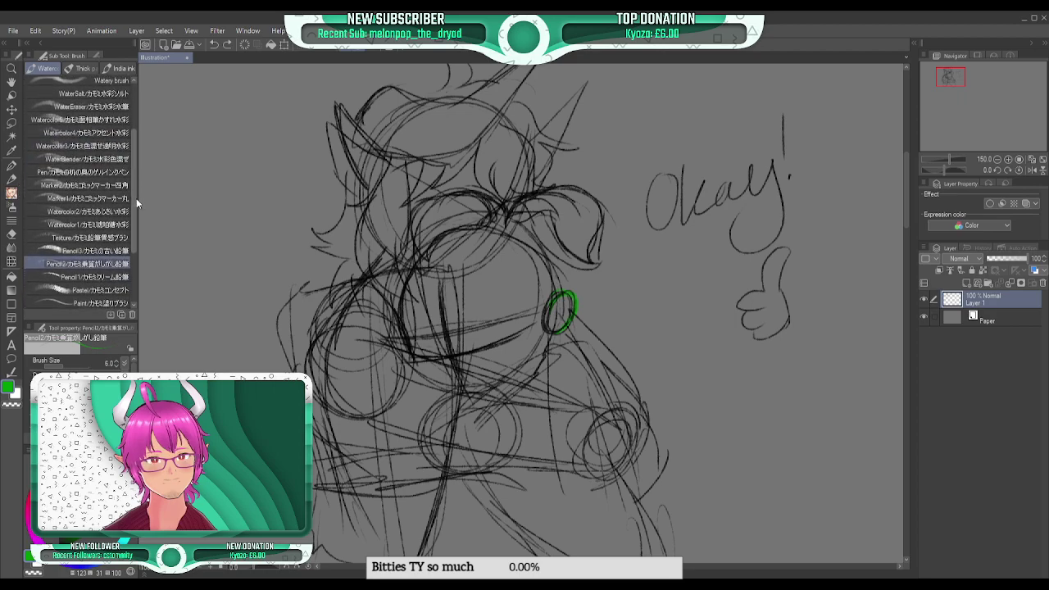
pyautogui.scroll(-1, 137, 210)
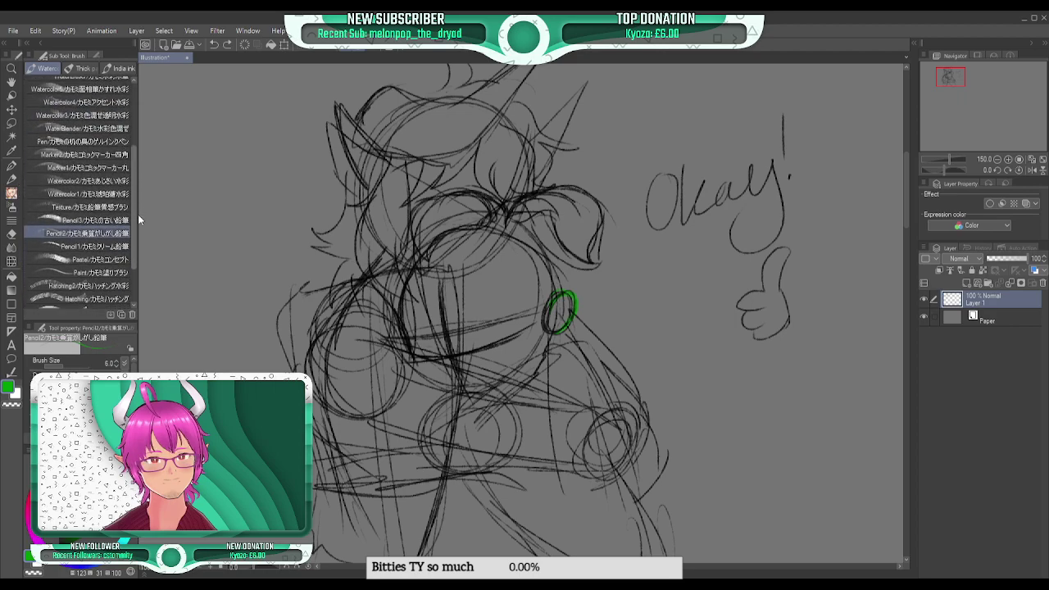
pyautogui.click(104, 268)
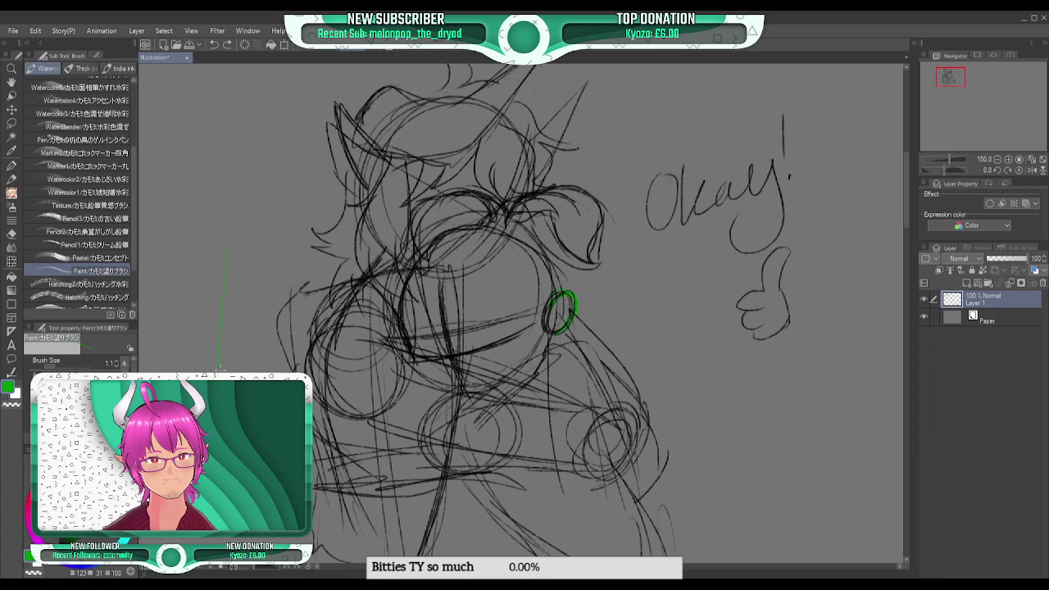
pyautogui.moveTo(79, 526); pyautogui.dragTo(79, 538)
pyautogui.moveTo(569, 314); pyautogui.dragTo(553, 336)
# - Draw dark green hair strands over the lower head's face and extend its ear into a long point
pyautogui.moveTo(465, 282)
pyautogui.mouseDown()
pyautogui.moveTo(464, 315)
pyautogui.moveTo(427, 369)
pyautogui.mouseUp()
pyautogui.moveTo(431, 285)
pyautogui.mouseDown()
pyautogui.moveTo(428, 354)
pyautogui.moveTo(443, 366)
pyautogui.mouseUp()
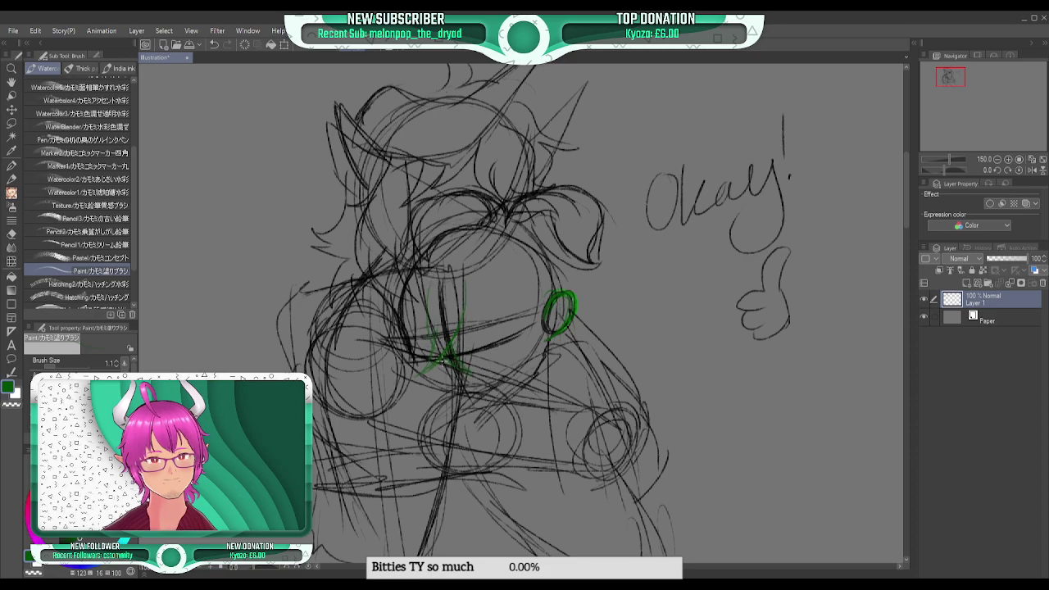
pyautogui.moveTo(467, 277)
pyautogui.mouseDown()
pyautogui.moveTo(508, 330)
pyautogui.moveTo(533, 335)
pyautogui.mouseUp()
pyautogui.moveTo(602, 284); pyautogui.dragTo(577, 320)
pyautogui.moveTo(603, 286)
pyautogui.mouseDown()
pyautogui.moveTo(573, 289)
pyautogui.moveTo(562, 333)
pyautogui.moveTo(571, 305)
pyautogui.moveTo(556, 325)
pyautogui.mouseUp()
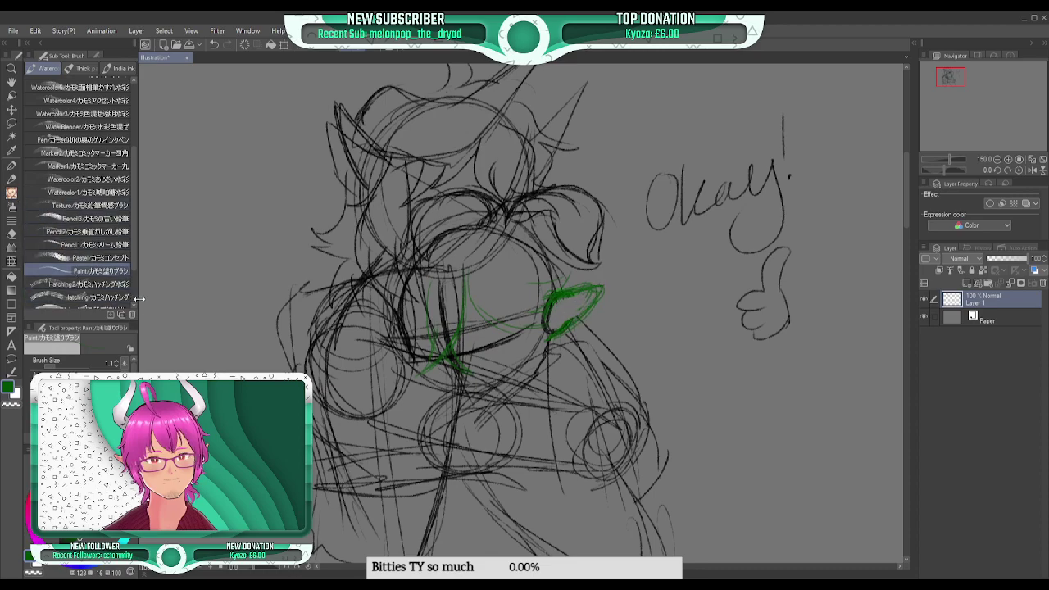
# - Switch to the Pencil1 brush and darken the lower head's pointed ear and the curved strand leading to it
pyautogui.click(104, 244)
pyautogui.moveTo(587, 289)
pyautogui.mouseDown()
pyautogui.moveTo(544, 313)
pyautogui.moveTo(579, 303)
pyautogui.mouseUp()
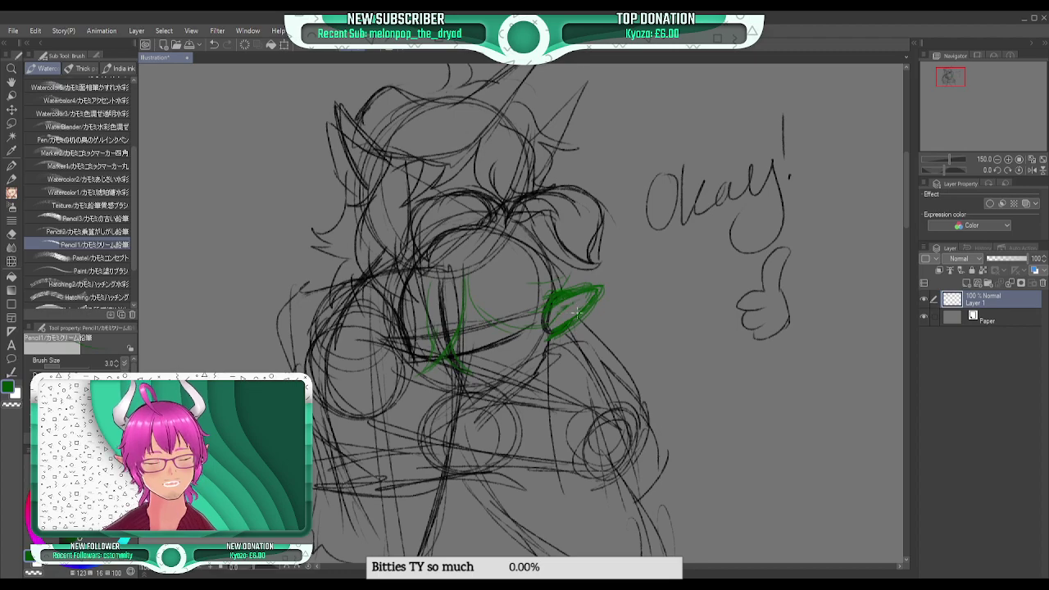
pyautogui.moveTo(469, 275)
pyautogui.mouseDown()
pyautogui.moveTo(531, 326)
pyautogui.moveTo(507, 330)
pyautogui.moveTo(559, 337)
pyautogui.mouseUp()
pyautogui.moveTo(541, 323); pyautogui.dragTo(535, 284)
pyautogui.moveTo(498, 321); pyautogui.dragTo(542, 335)
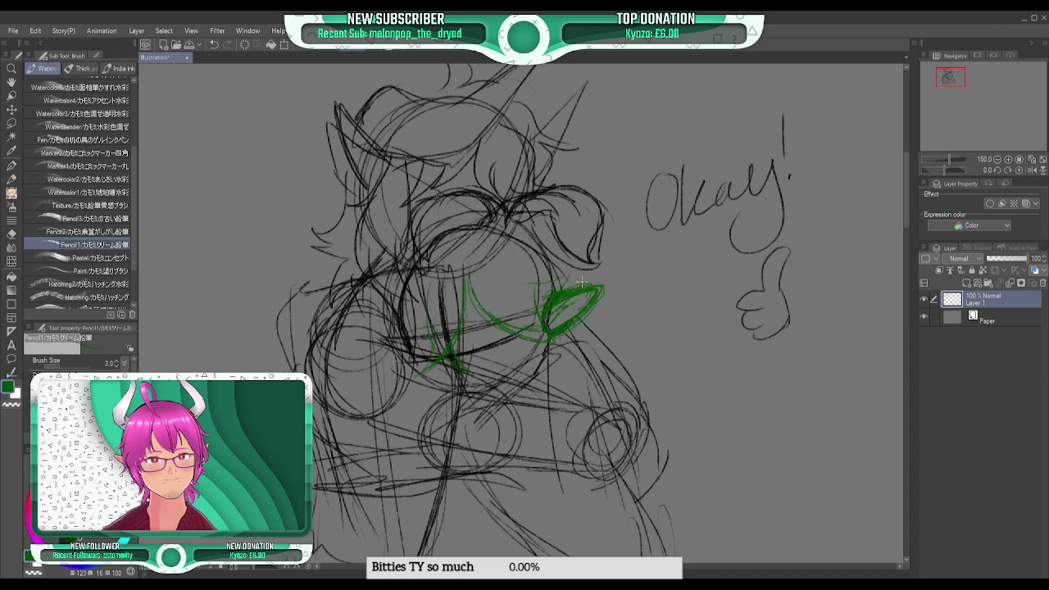
# - Add hair strokes around the pointed ear and sketch long green strands falling from it past the elbow circle
pyautogui.moveTo(557, 291); pyautogui.dragTo(583, 285)
pyautogui.moveTo(579, 318)
pyautogui.mouseDown()
pyautogui.moveTo(629, 358)
pyautogui.moveTo(645, 451)
pyautogui.moveTo(622, 513)
pyautogui.mouseUp()
pyautogui.moveTo(621, 436); pyautogui.dragTo(611, 492)
pyautogui.moveTo(602, 373); pyautogui.dragTo(608, 485)
pyautogui.moveTo(571, 385); pyautogui.dragTo(594, 484)
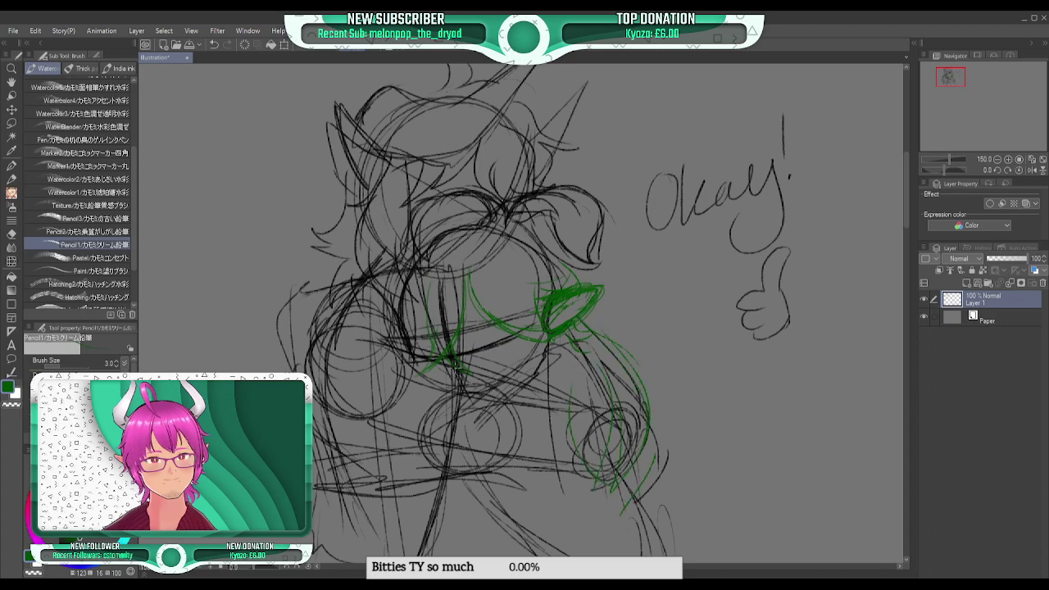
# - Sketch the lower head's facial features in green and retrace its hairline and drooping hair loops
pyautogui.moveTo(469, 347); pyautogui.dragTo(504, 345)
pyautogui.moveTo(432, 351)
pyautogui.mouseDown()
pyautogui.moveTo(416, 353)
pyautogui.moveTo(429, 337)
pyautogui.moveTo(415, 341)
pyautogui.mouseUp()
pyautogui.moveTo(497, 250); pyautogui.dragTo(553, 272)
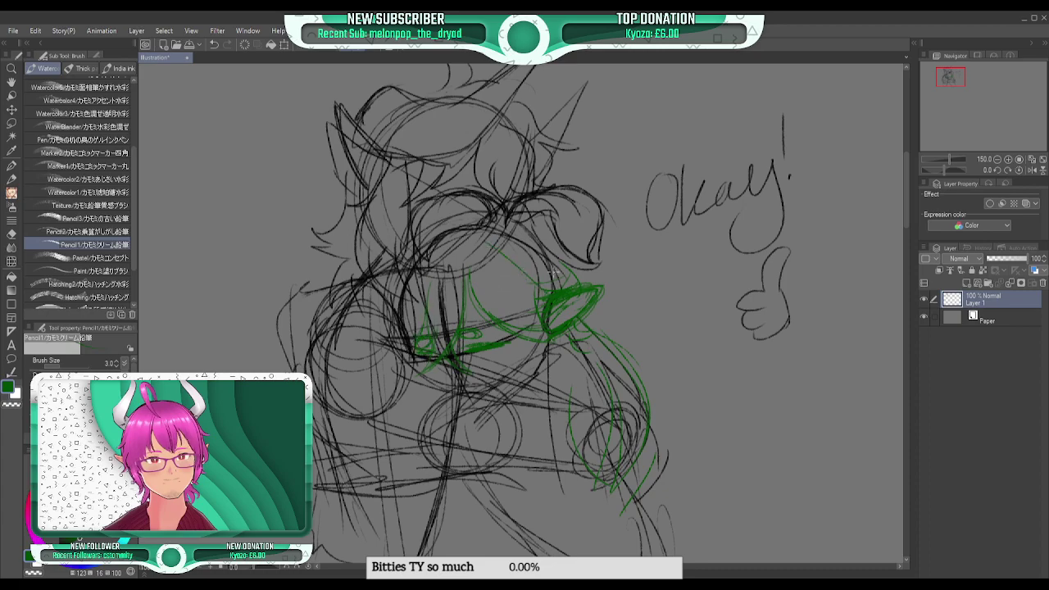
pyautogui.moveTo(471, 209)
pyautogui.mouseDown()
pyautogui.moveTo(431, 206)
pyautogui.moveTo(410, 233)
pyautogui.moveTo(419, 276)
pyautogui.moveTo(479, 236)
pyautogui.mouseUp()
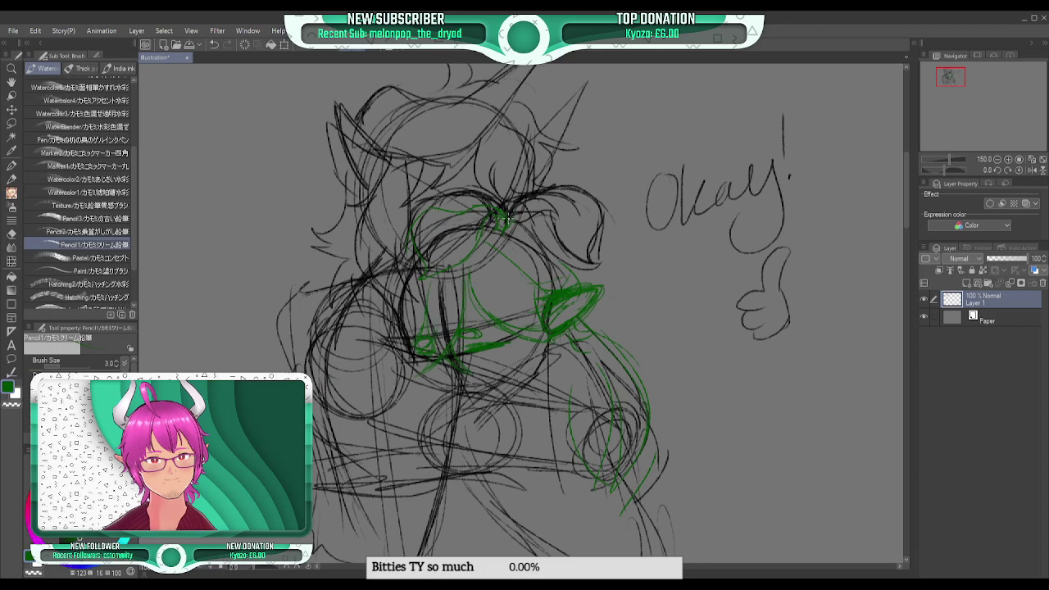
pyautogui.moveTo(521, 202)
pyautogui.mouseDown()
pyautogui.moveTo(591, 197)
pyautogui.moveTo(606, 228)
pyautogui.moveTo(589, 268)
pyautogui.mouseUp()
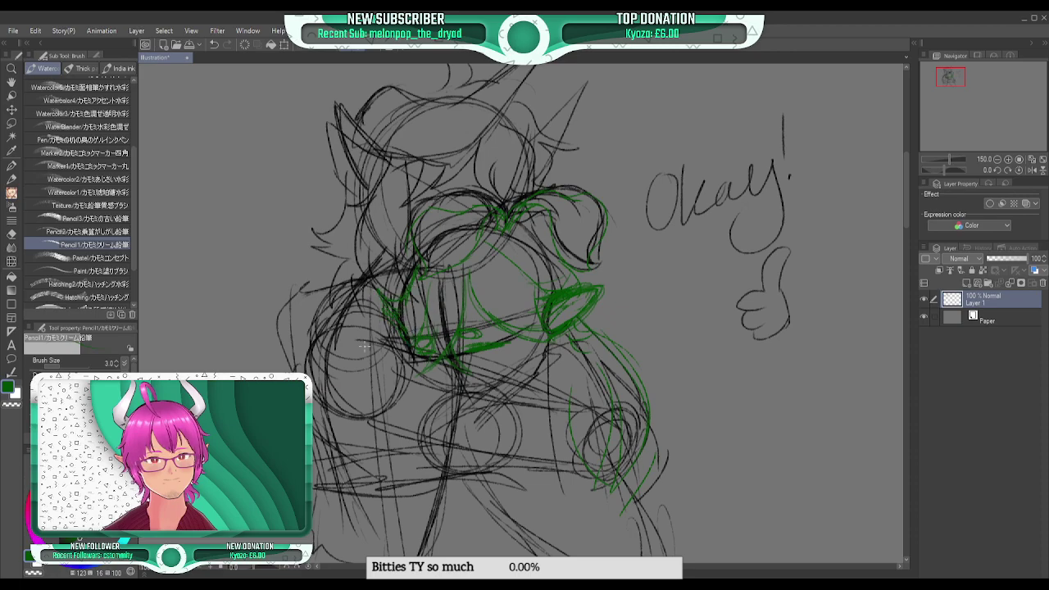
# - Set the drawing colour to dark crimson and outline the first figure's shoulder and embracing arm
pyautogui.moveTo(332, 344); pyautogui.dragTo(346, 271)
pyautogui.click(28, 503)
pyautogui.moveTo(366, 264)
pyautogui.mouseDown()
pyautogui.moveTo(344, 282)
pyautogui.moveTo(321, 333)
pyautogui.moveTo(332, 416)
pyautogui.moveTo(382, 428)
pyautogui.moveTo(449, 467)
pyautogui.moveTo(563, 488)
pyautogui.moveTo(544, 474)
pyautogui.moveTo(633, 453)
pyautogui.mouseUp()
pyautogui.moveTo(592, 411)
pyautogui.mouseDown()
pyautogui.moveTo(406, 391)
pyautogui.moveTo(326, 336)
pyautogui.moveTo(332, 328)
pyautogui.moveTo(320, 372)
pyautogui.mouseUp()
pyautogui.moveTo(377, 327); pyautogui.dragTo(338, 321)
pyautogui.moveTo(398, 326); pyautogui.dragTo(385, 352)
pyautogui.moveTo(385, 310); pyautogui.dragTo(344, 323)
# - Reinforce the embracing arm's upper and lower edges in crimson from the shoulder toward the far joint circle
pyautogui.moveTo(332, 312)
pyautogui.mouseDown()
pyautogui.moveTo(311, 374)
pyautogui.moveTo(355, 436)
pyautogui.moveTo(541, 475)
pyautogui.mouseUp()
pyautogui.moveTo(573, 408)
pyautogui.mouseDown()
pyautogui.moveTo(477, 452)
pyautogui.moveTo(465, 430)
pyautogui.mouseUp()
pyautogui.moveTo(458, 377); pyautogui.dragTo(429, 391)
pyautogui.moveTo(410, 354)
pyautogui.mouseDown()
pyautogui.moveTo(360, 366)
pyautogui.moveTo(386, 391)
pyautogui.mouseUp()
pyautogui.moveTo(326, 408)
pyautogui.mouseDown()
pyautogui.moveTo(379, 448)
pyautogui.moveTo(512, 462)
pyautogui.mouseUp()
# - Resample the crimson from the shoulder line and sketch a circle and angular hand lines at the arm's far end
pyautogui.keyDown('alt'); pyautogui.click(543, 459); pyautogui.keyUp('alt')
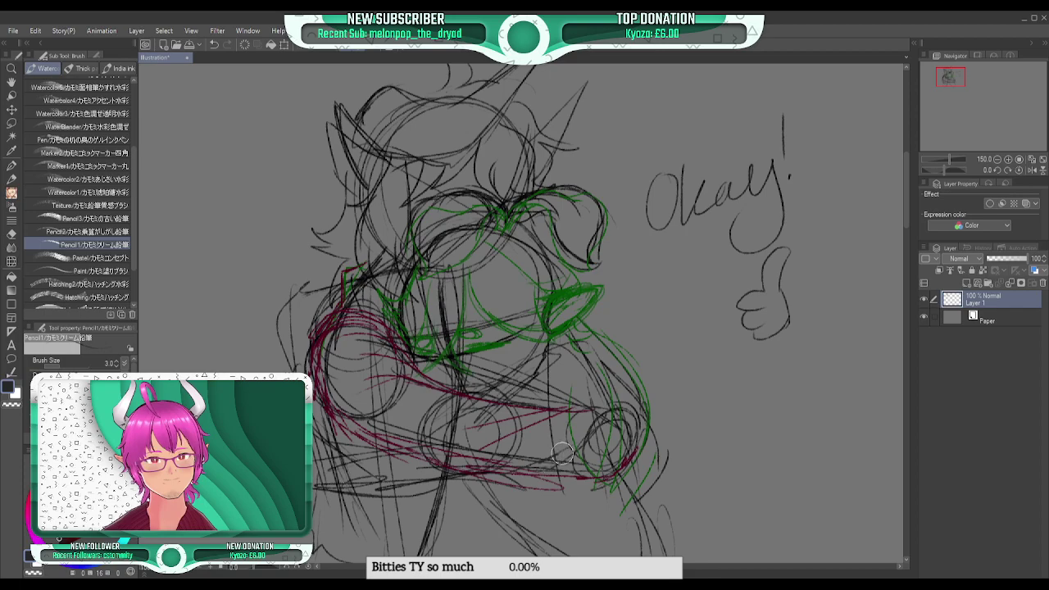
pyautogui.keyDown('alt'); pyautogui.click(330, 334); pyautogui.keyUp('alt')
pyautogui.moveTo(616, 449)
pyautogui.mouseDown()
pyautogui.moveTo(524, 479)
pyautogui.moveTo(533, 476)
pyautogui.mouseUp()
pyautogui.moveTo(546, 420)
pyautogui.mouseDown()
pyautogui.moveTo(543, 483)
pyautogui.moveTo(561, 417)
pyautogui.moveTo(595, 385)
pyautogui.moveTo(629, 434)
pyautogui.moveTo(592, 463)
pyautogui.mouseUp()
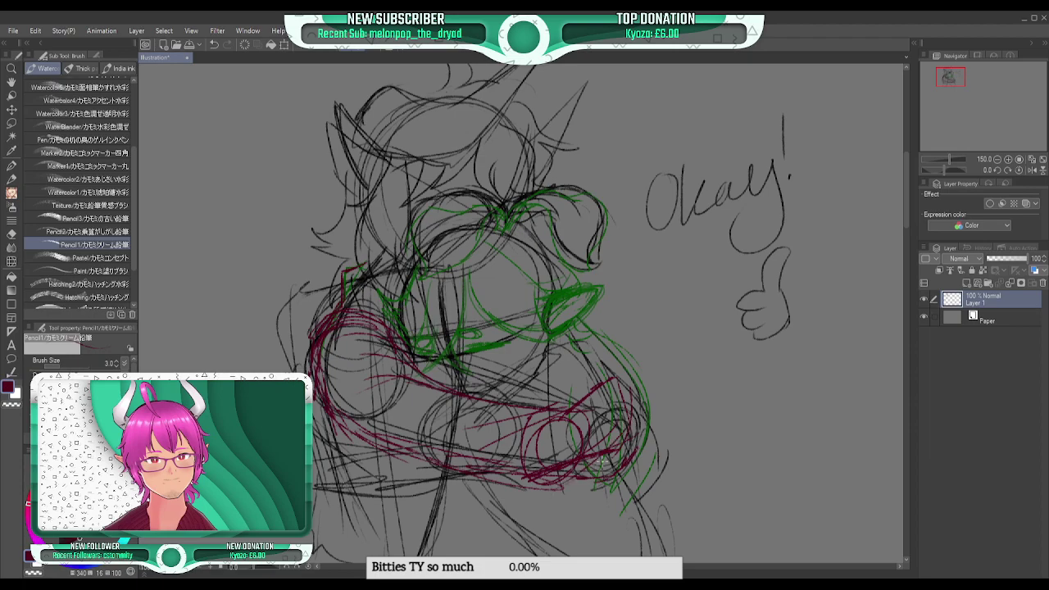
# - Erase the "Okay!" note and thumbs-up doodle and trace the upper figure's two horns and adjoining hairline in crimson
pyautogui.moveTo(960, 91); pyautogui.dragTo(957, 87)
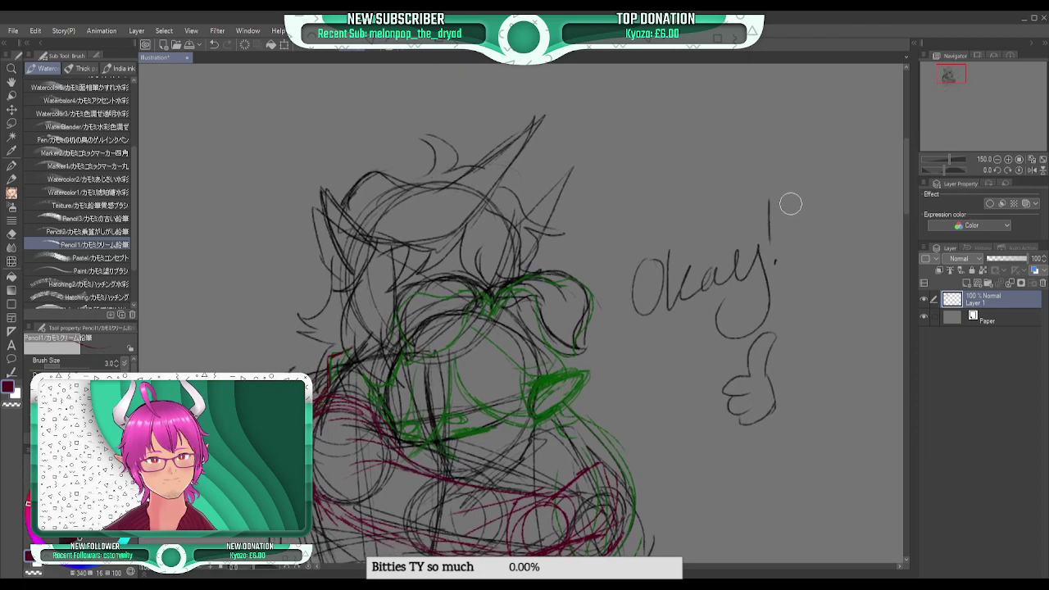
pyautogui.moveTo(662, 248)
pyautogui.mouseDown()
pyautogui.moveTo(630, 311)
pyautogui.moveTo(796, 203)
pyautogui.moveTo(792, 233)
pyautogui.moveTo(702, 342)
pyautogui.moveTo(722, 373)
pyautogui.moveTo(776, 377)
pyautogui.moveTo(752, 431)
pyautogui.mouseUp()
pyautogui.moveTo(408, 181)
pyautogui.mouseDown()
pyautogui.moveTo(370, 174)
pyautogui.moveTo(343, 211)
pyautogui.mouseUp()
pyautogui.moveTo(443, 176)
pyautogui.mouseDown()
pyautogui.moveTo(534, 122)
pyautogui.moveTo(441, 234)
pyautogui.moveTo(371, 237)
pyautogui.moveTo(430, 238)
pyautogui.moveTo(450, 212)
pyautogui.mouseUp()
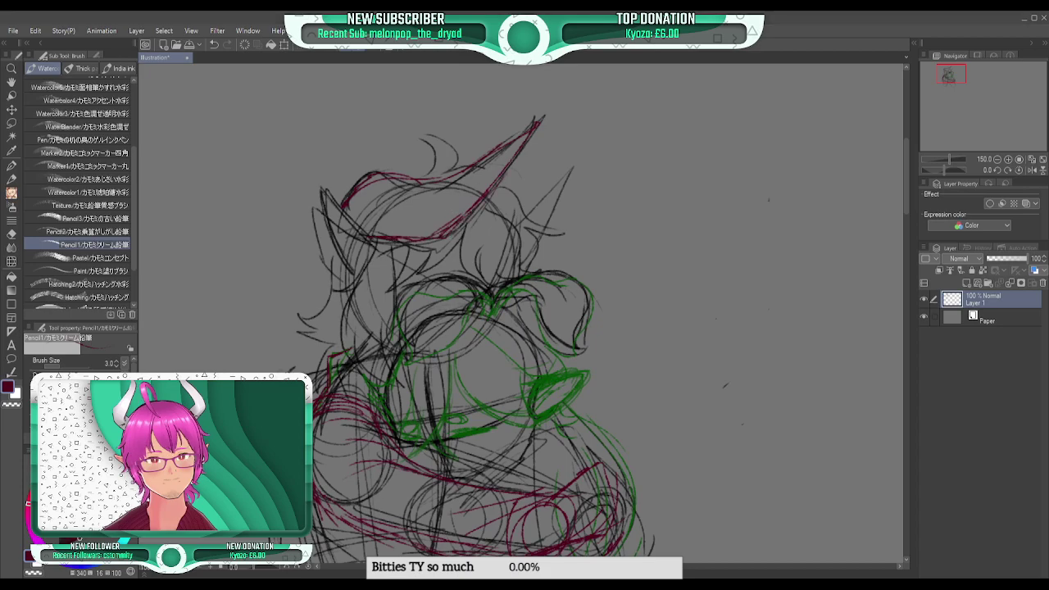
pyautogui.moveTo(531, 214)
pyautogui.mouseDown()
pyautogui.moveTo(567, 173)
pyautogui.moveTo(545, 224)
pyautogui.mouseUp()
pyautogui.moveTo(497, 187)
pyautogui.mouseDown()
pyautogui.moveTo(527, 214)
pyautogui.moveTo(522, 204)
pyautogui.moveTo(555, 233)
pyautogui.mouseUp()
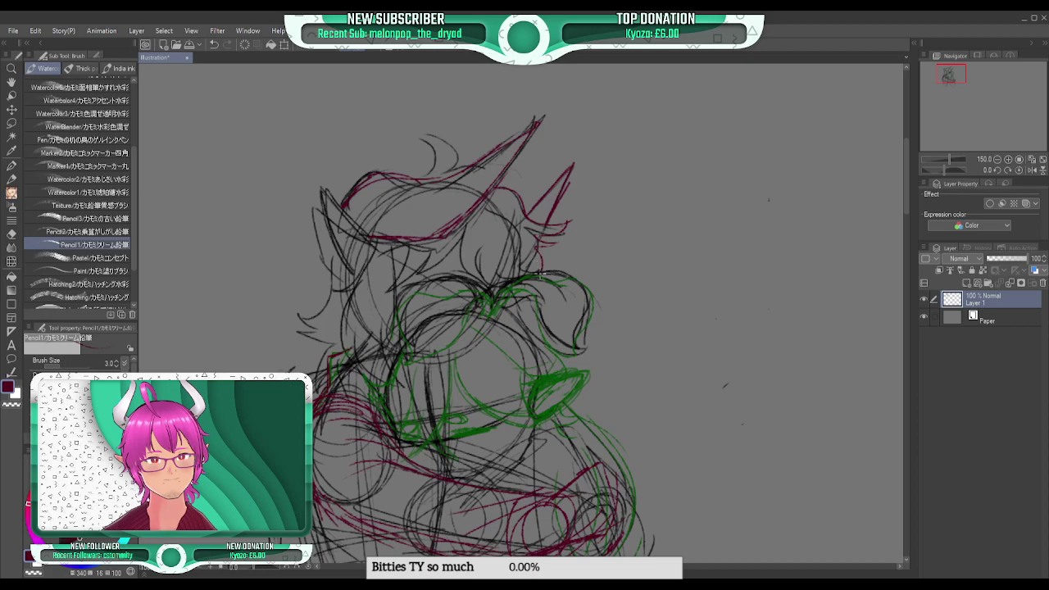
# - Trace the upper figure's fringe and face-framing hair strands in crimson over the black sketch
pyautogui.moveTo(463, 221)
pyautogui.mouseDown()
pyautogui.moveTo(474, 274)
pyautogui.moveTo(488, 286)
pyautogui.mouseUp()
pyautogui.moveTo(472, 215); pyautogui.dragTo(514, 223)
pyautogui.moveTo(404, 248); pyautogui.dragTo(393, 291)
pyautogui.moveTo(436, 240)
pyautogui.mouseDown()
pyautogui.moveTo(407, 288)
pyautogui.moveTo(454, 239)
pyautogui.moveTo(449, 271)
pyautogui.mouseUp()
pyautogui.moveTo(367, 264)
pyautogui.mouseDown()
pyautogui.moveTo(339, 296)
pyautogui.moveTo(323, 297)
pyautogui.moveTo(342, 361)
pyautogui.mouseUp()
pyautogui.moveTo(354, 319)
pyautogui.mouseDown()
pyautogui.moveTo(363, 366)
pyautogui.moveTo(386, 393)
pyautogui.moveTo(382, 331)
pyautogui.moveTo(392, 374)
pyautogui.mouseUp()
pyautogui.moveTo(396, 293); pyautogui.dragTo(390, 324)
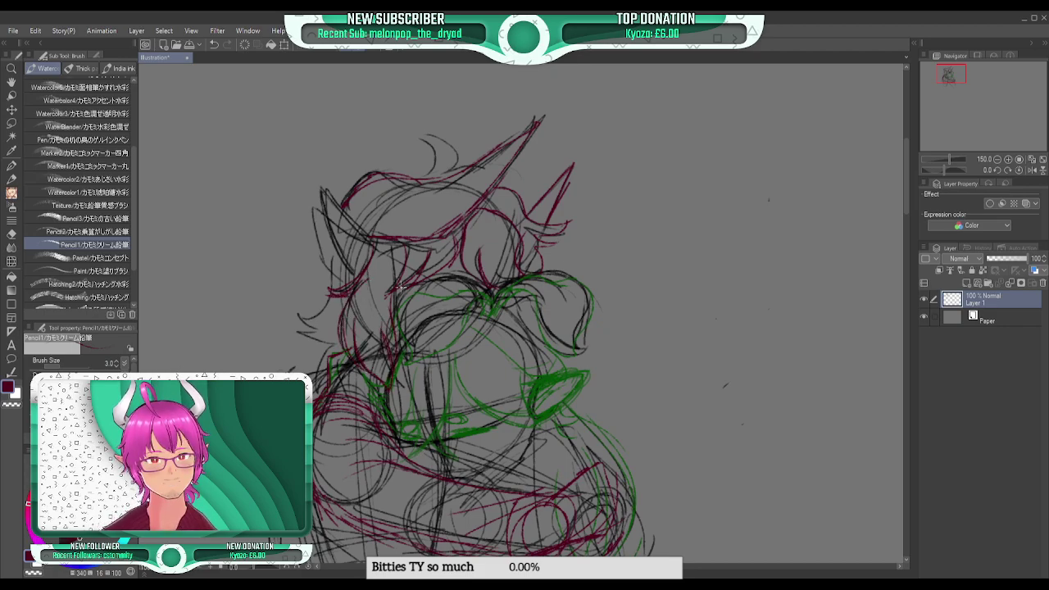
# - Outline the upper figure's pointed ear and outer hair tufts in crimson and add the curled strands on the crown
pyautogui.moveTo(374, 250)
pyautogui.mouseDown()
pyautogui.moveTo(303, 210)
pyautogui.moveTo(334, 264)
pyautogui.moveTo(324, 308)
pyautogui.moveTo(306, 327)
pyautogui.moveTo(322, 342)
pyautogui.moveTo(304, 369)
pyautogui.moveTo(317, 400)
pyautogui.mouseUp()
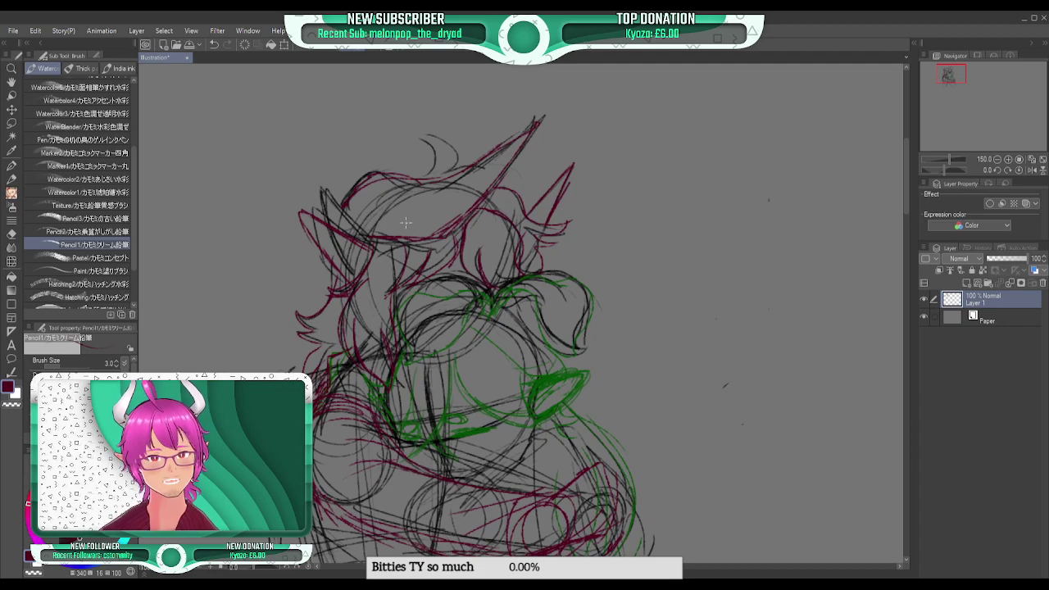
pyautogui.moveTo(343, 207); pyautogui.dragTo(336, 223)
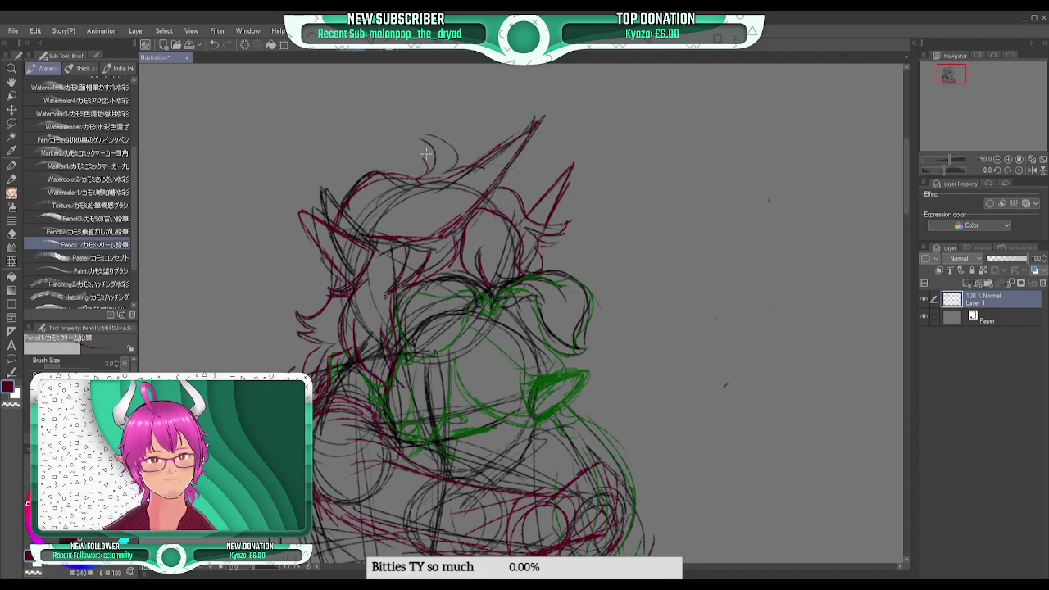
pyautogui.moveTo(422, 153)
pyautogui.mouseDown()
pyautogui.moveTo(427, 174)
pyautogui.moveTo(452, 149)
pyautogui.moveTo(447, 166)
pyautogui.mouseUp()
pyautogui.moveTo(439, 182)
pyautogui.mouseDown()
pyautogui.moveTo(374, 175)
pyautogui.moveTo(336, 219)
pyautogui.moveTo(419, 235)
pyautogui.mouseUp()
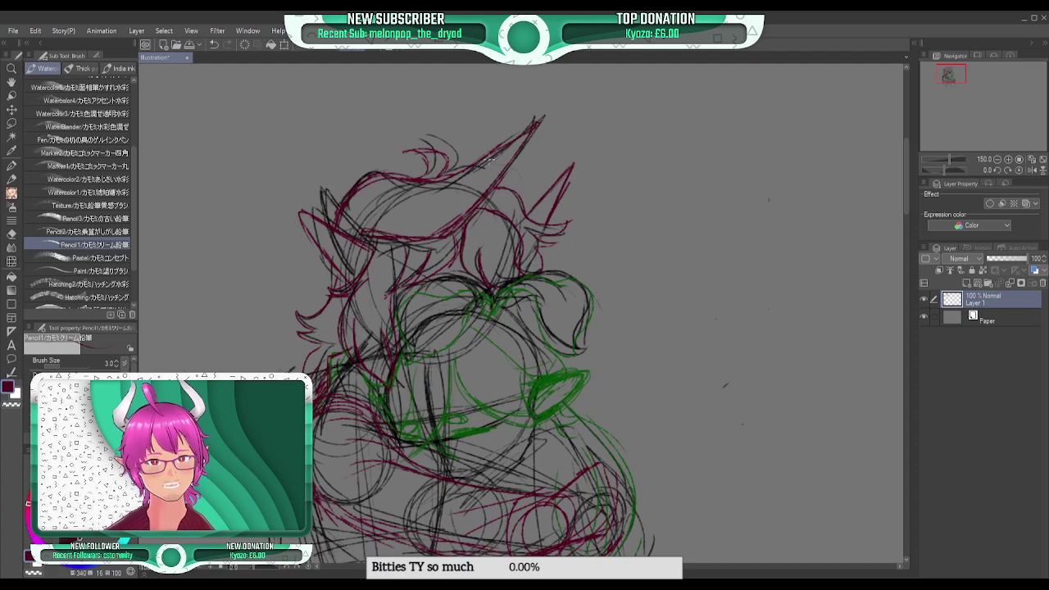
# - Handwrite two crimson list entries beside the figures: a "Hug" entry for the two named characters and a client's werewolf entry
pyautogui.moveTo(237, 174); pyautogui.dragTo(422, 258)
pyautogui.moveTo(261, 161)
pyautogui.mouseDown()
pyautogui.moveTo(256, 195)
pyautogui.moveTo(292, 187)
pyautogui.moveTo(296, 156)
pyautogui.mouseUp()
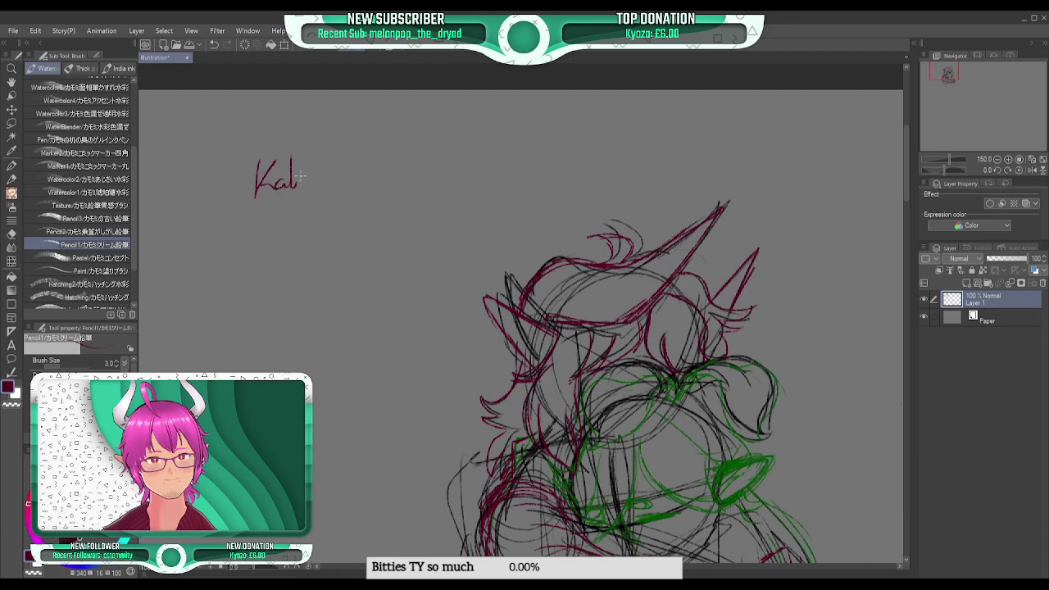
pyautogui.moveTo(339, 166)
pyautogui.mouseDown()
pyautogui.moveTo(362, 185)
pyautogui.moveTo(416, 177)
pyautogui.mouseUp()
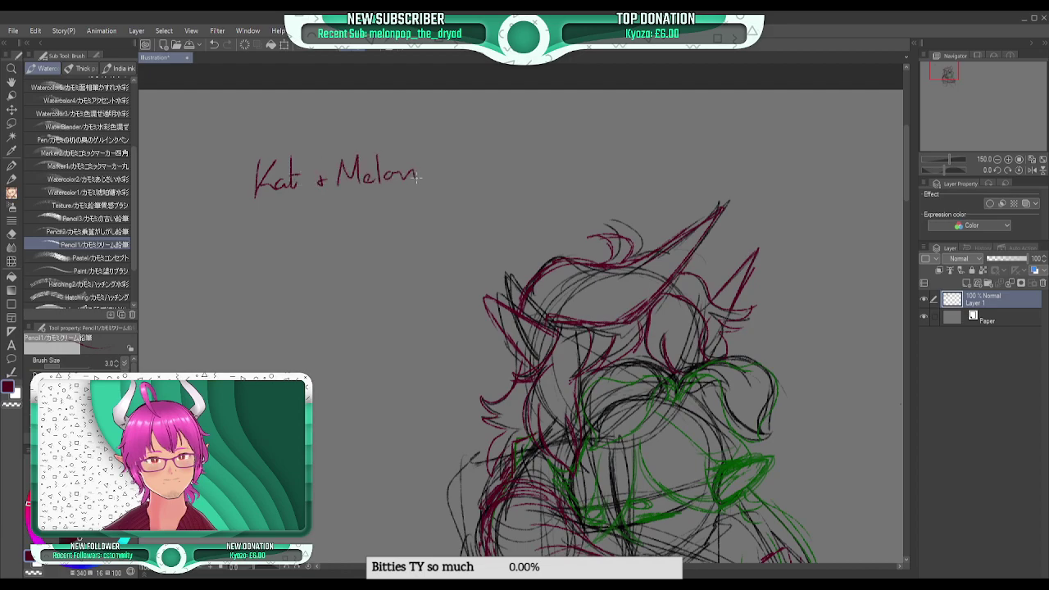
pyautogui.moveTo(320, 214)
pyautogui.mouseDown()
pyautogui.moveTo(352, 215)
pyautogui.moveTo(320, 229)
pyautogui.mouseUp()
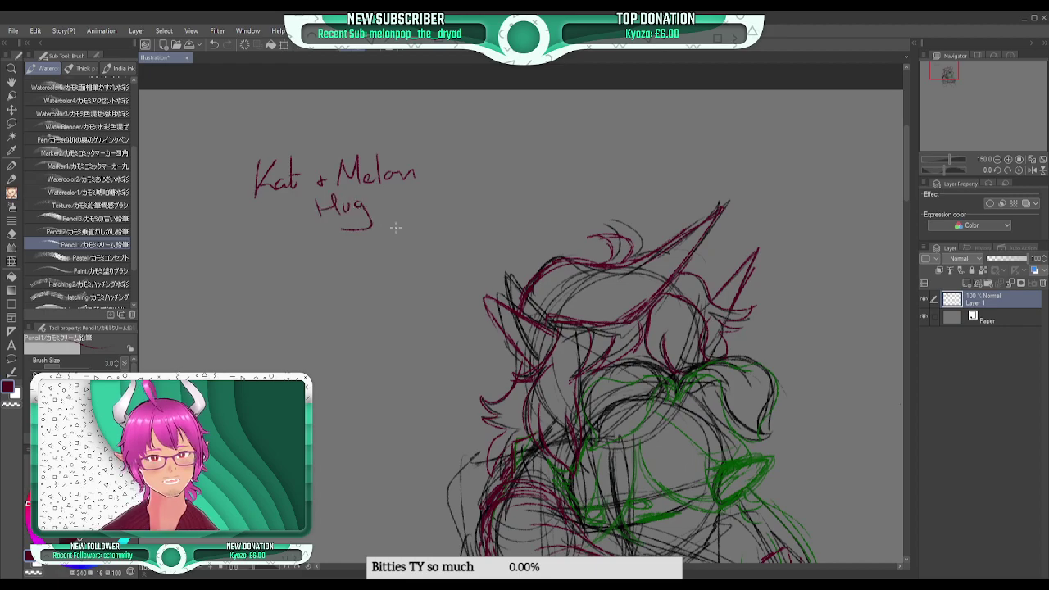
pyautogui.moveTo(236, 275)
pyautogui.mouseDown()
pyautogui.moveTo(247, 260)
pyautogui.moveTo(269, 273)
pyautogui.moveTo(324, 264)
pyautogui.moveTo(332, 291)
pyautogui.mouseUp()
pyautogui.moveTo(374, 245); pyautogui.dragTo(461, 246)
pyautogui.moveTo(473, 216); pyautogui.dragTo(463, 238)
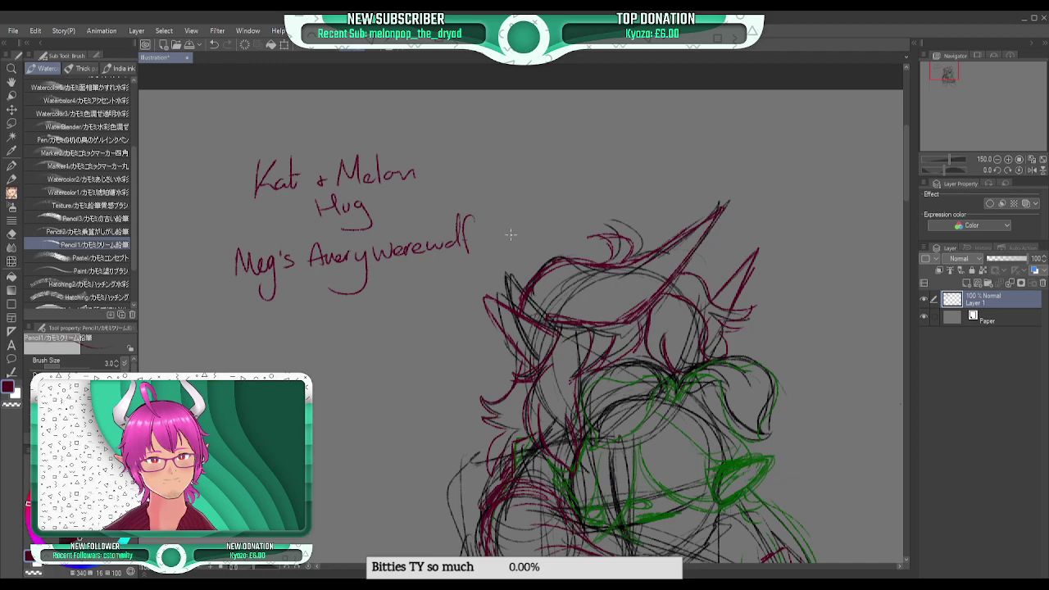
# - Handwrite a third list entry with a client's first name followed by "Multiple character"
pyautogui.moveTo(223, 310)
pyautogui.mouseDown()
pyautogui.moveTo(221, 334)
pyautogui.moveTo(268, 331)
pyautogui.mouseUp()
pyautogui.moveTo(263, 320)
pyautogui.mouseDown()
pyautogui.moveTo(288, 329)
pyautogui.moveTo(331, 311)
pyautogui.moveTo(395, 322)
pyautogui.mouseUp()
pyautogui.moveTo(401, 287); pyautogui.dragTo(415, 321)
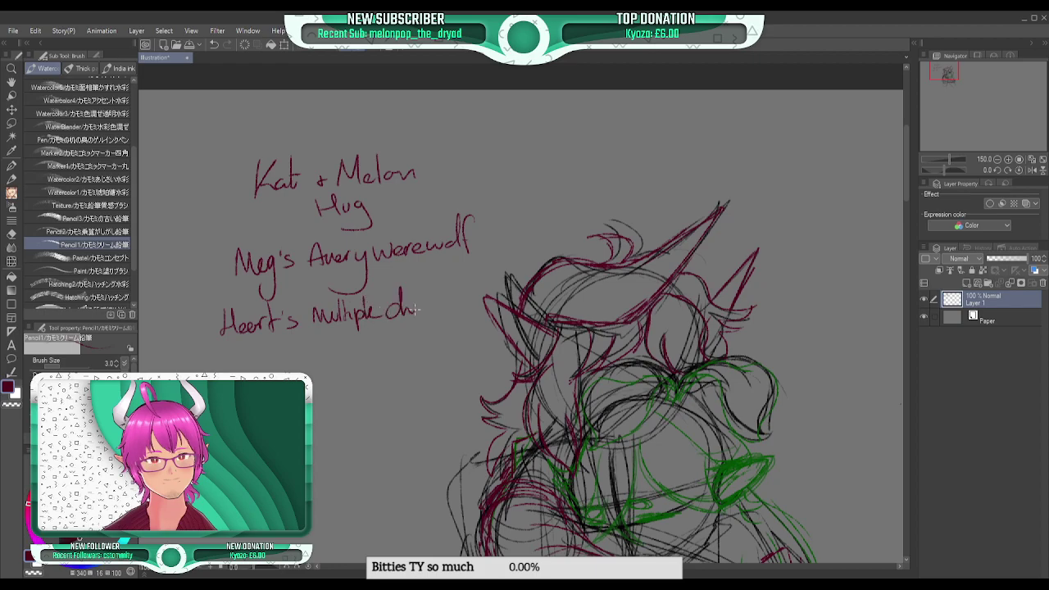
pyautogui.moveTo(450, 284); pyautogui.dragTo(449, 315)
pyautogui.moveTo(444, 300); pyautogui.dragTo(474, 298)
# - Add an upward arrow under "Multiple" and write the note "1/2 character" beside it
pyautogui.moveTo(330, 337); pyautogui.dragTo(345, 334)
pyautogui.moveTo(337, 328)
pyautogui.mouseDown()
pyautogui.moveTo(336, 344)
pyautogui.moveTo(366, 358)
pyautogui.moveTo(383, 347)
pyautogui.moveTo(415, 352)
pyautogui.mouseUp()
pyautogui.moveTo(423, 344)
pyautogui.mouseDown()
pyautogui.moveTo(440, 339)
pyautogui.moveTo(450, 351)
pyautogui.mouseUp()
pyautogui.moveTo(461, 334); pyautogui.dragTo(460, 351)
pyautogui.moveTo(456, 340); pyautogui.dragTo(471, 350)
pyautogui.moveTo(474, 350); pyautogui.dragTo(480, 336)
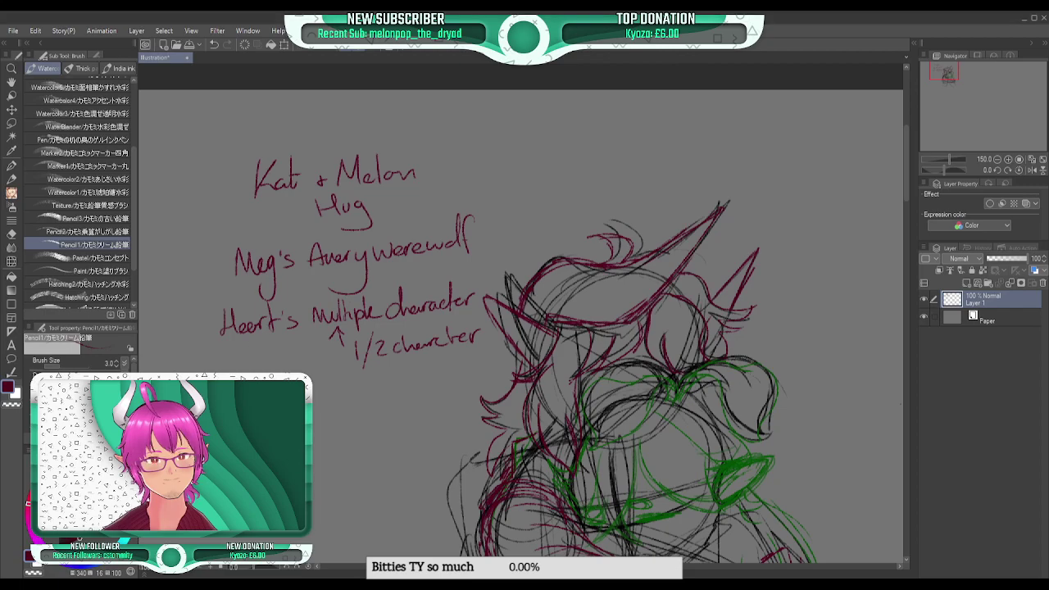
# - Handwrite two more list entries below, one for a client's named character and one ending in "character"
pyautogui.moveTo(329, 383)
pyautogui.mouseDown()
pyautogui.moveTo(351, 397)
pyautogui.moveTo(367, 382)
pyautogui.moveTo(389, 397)
pyautogui.moveTo(400, 383)
pyautogui.mouseUp()
pyautogui.moveTo(337, 429)
pyautogui.mouseDown()
pyautogui.moveTo(352, 439)
pyautogui.moveTo(424, 428)
pyautogui.moveTo(415, 430)
pyautogui.mouseUp()
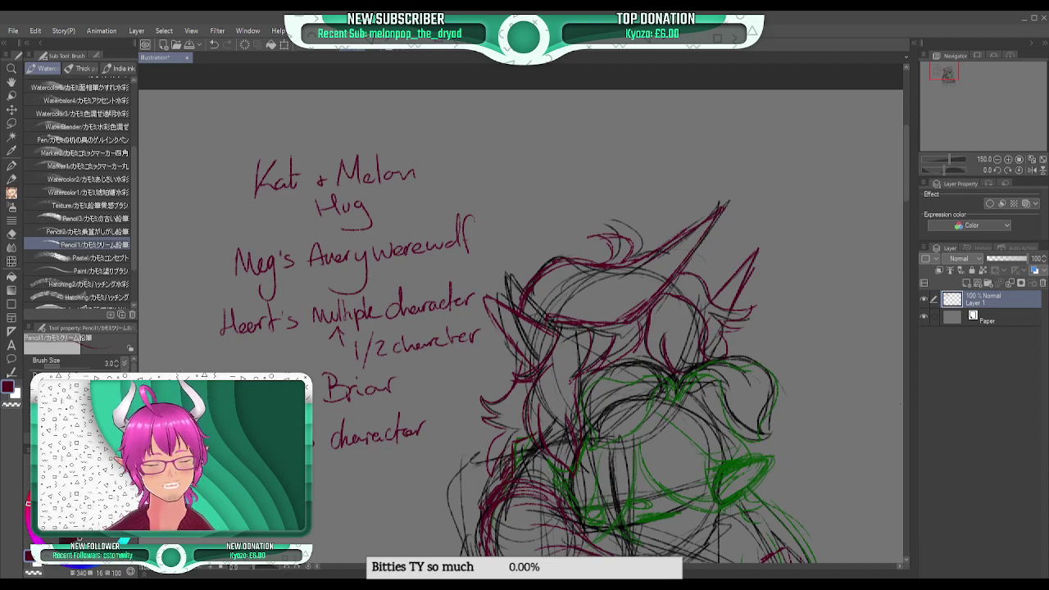
pyautogui.moveTo(944, 73); pyautogui.dragTo(926, 73)
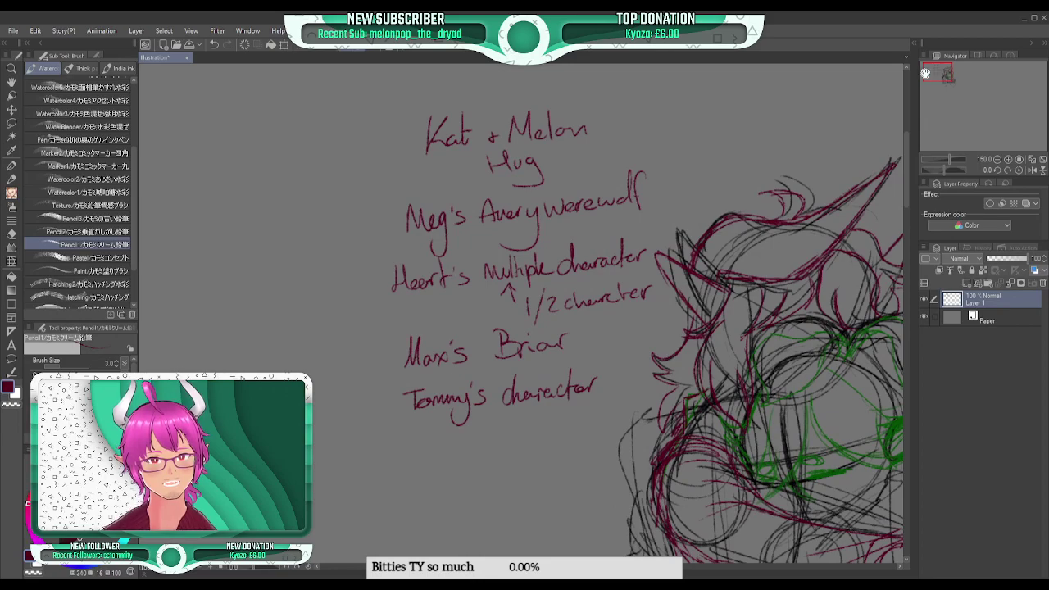
# - Sketch the first figure's torso sides and jagged lower edge in crimson and add the hand on the second figure's shoulder
pyautogui.click(996, 160)
pyautogui.moveTo(950, 100); pyautogui.dragTo(949, 78)
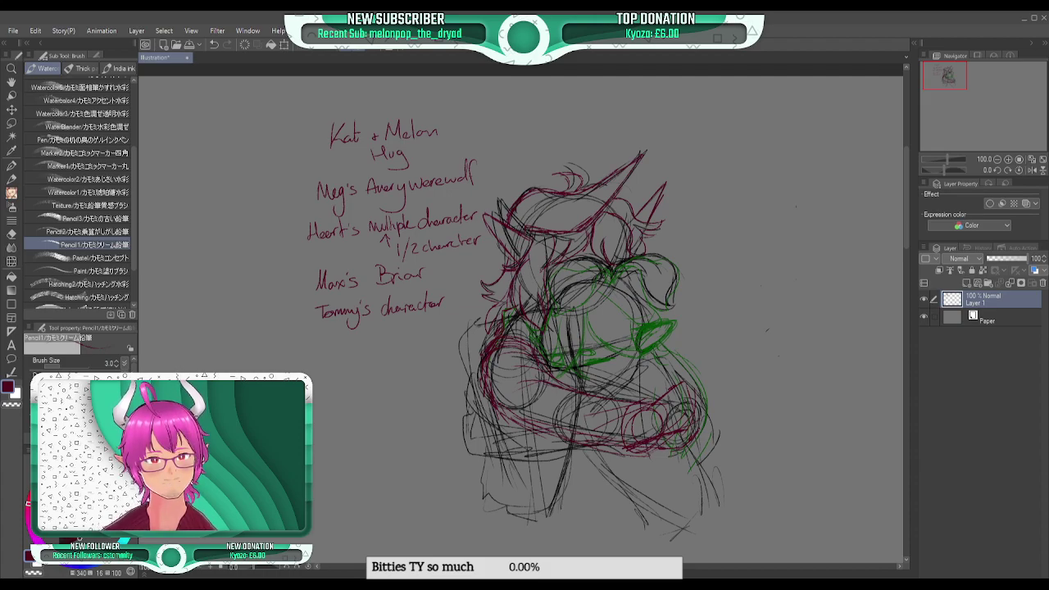
pyautogui.moveTo(495, 425); pyautogui.dragTo(485, 488)
pyautogui.moveTo(492, 421); pyautogui.dragTo(480, 477)
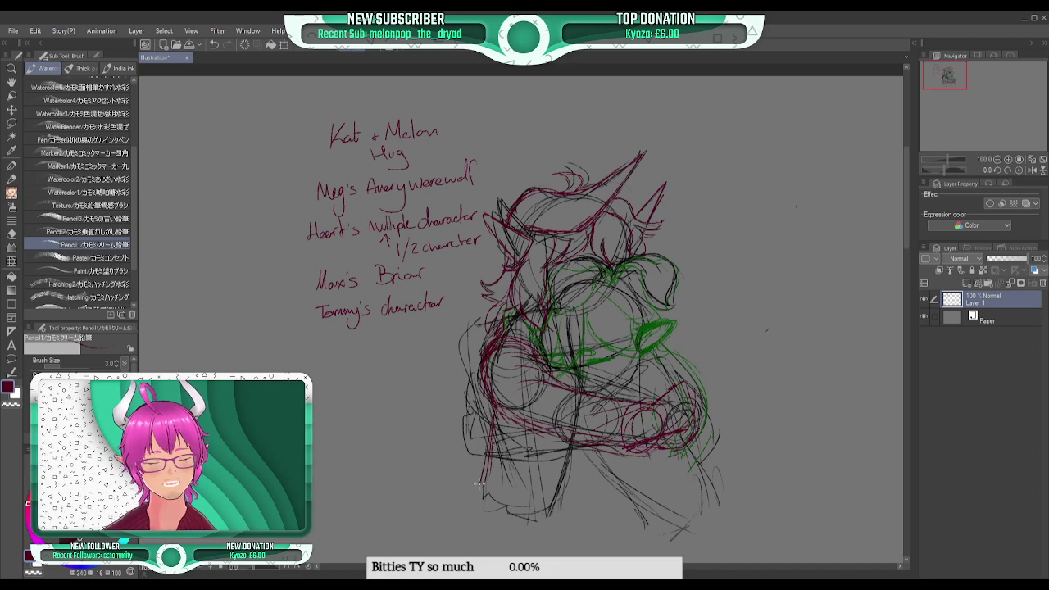
pyautogui.moveTo(553, 443); pyautogui.dragTo(559, 545)
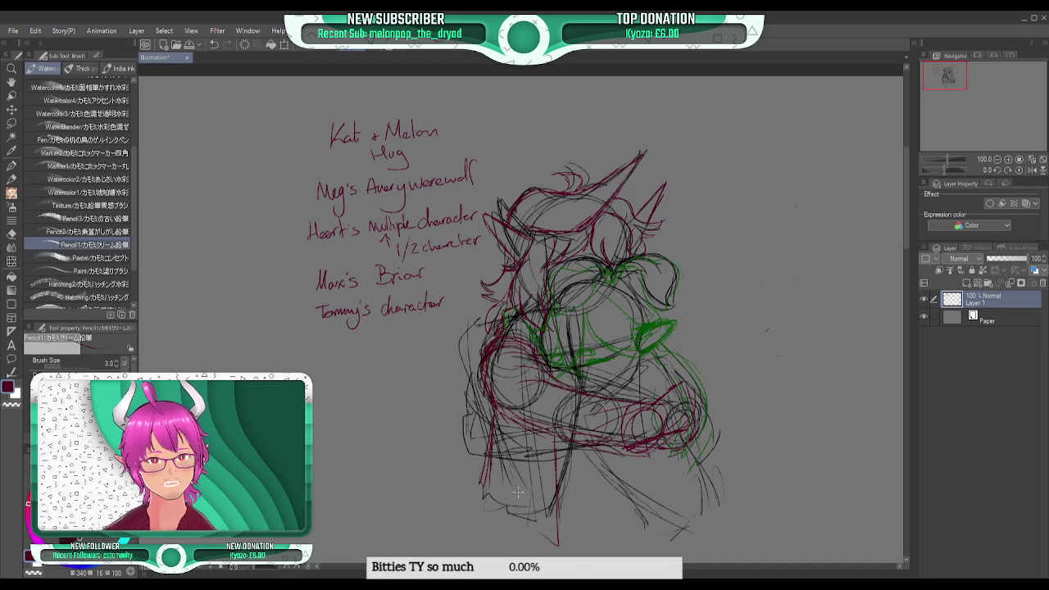
pyautogui.moveTo(544, 480)
pyautogui.mouseDown()
pyautogui.moveTo(519, 512)
pyautogui.moveTo(546, 502)
pyautogui.moveTo(553, 481)
pyautogui.moveTo(541, 479)
pyautogui.moveTo(547, 526)
pyautogui.moveTo(529, 524)
pyautogui.moveTo(564, 524)
pyautogui.moveTo(586, 457)
pyautogui.moveTo(589, 525)
pyautogui.mouseUp()
pyautogui.moveTo(599, 487)
pyautogui.mouseDown()
pyautogui.moveTo(596, 527)
pyautogui.moveTo(594, 520)
pyautogui.mouseUp()
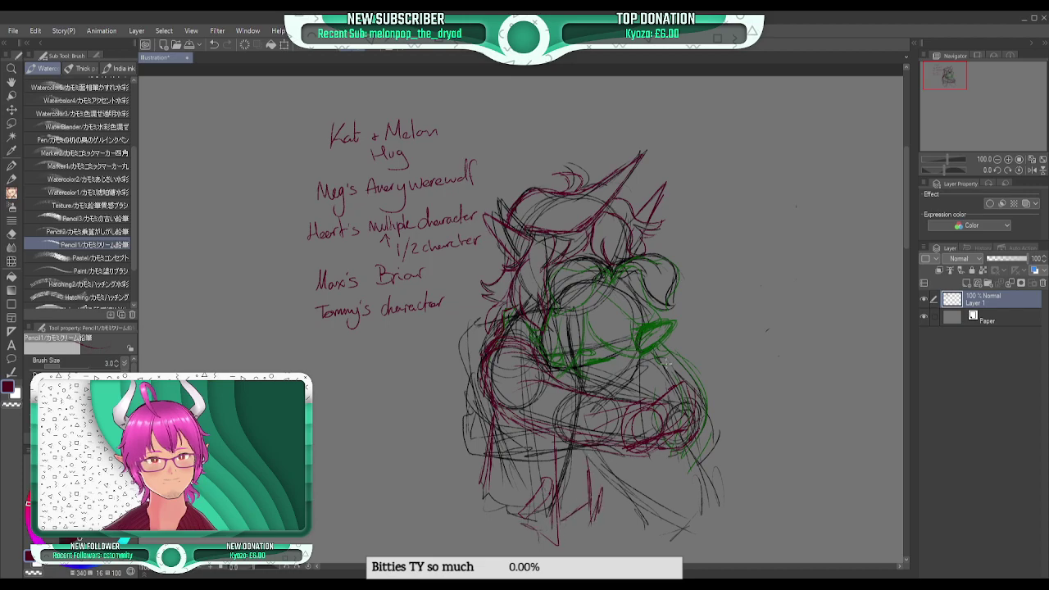
pyautogui.moveTo(644, 394)
pyautogui.mouseDown()
pyautogui.moveTo(672, 375)
pyautogui.moveTo(641, 394)
pyautogui.moveTo(656, 352)
pyautogui.moveTo(628, 382)
pyautogui.moveTo(645, 375)
pyautogui.moveTo(636, 387)
pyautogui.moveTo(657, 392)
pyautogui.moveTo(678, 375)
pyautogui.moveTo(650, 372)
pyautogui.mouseUp()
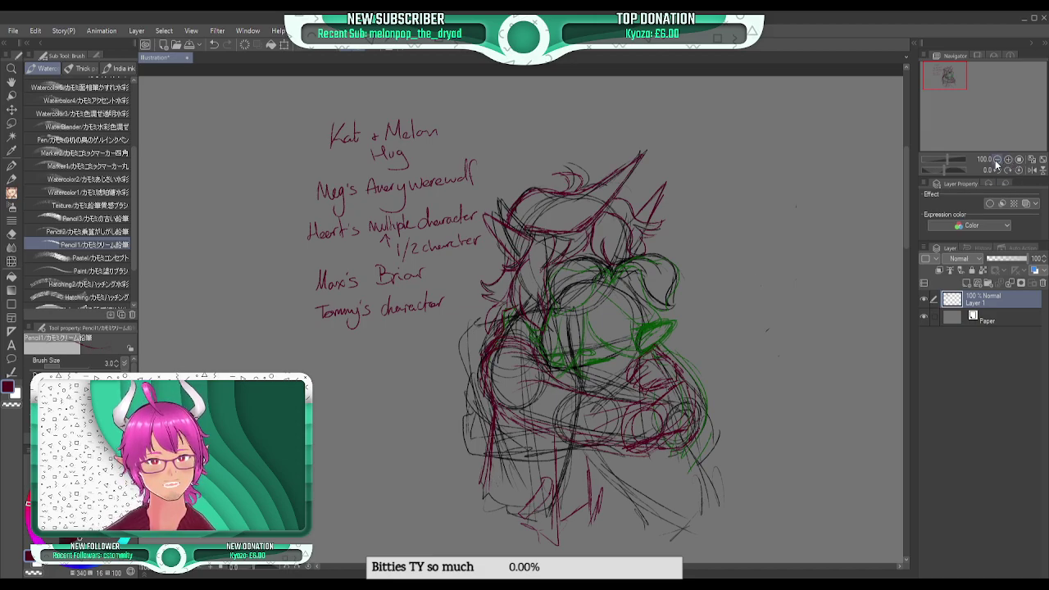
# - Lasso the handwritten list, move it to the canvas's upper-left corner and clear the selection
pyautogui.scroll(-2, 757, 281)
pyautogui.moveTo(945, 76); pyautogui.dragTo(943, 74)
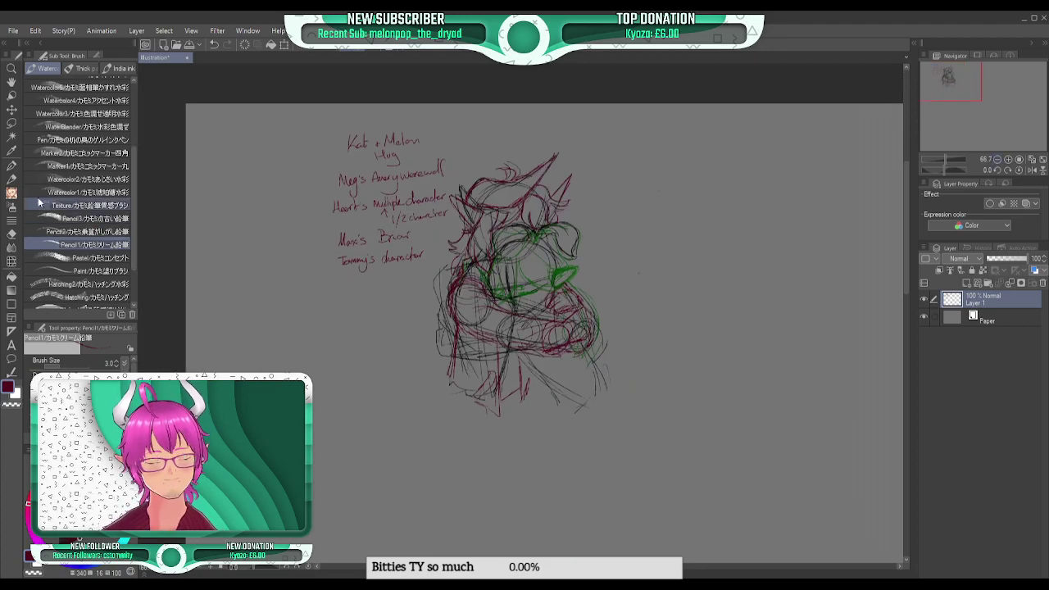
pyautogui.press('m')
pyautogui.moveTo(432, 122)
pyautogui.mouseDown()
pyautogui.moveTo(309, 266)
pyautogui.moveTo(438, 254)
pyautogui.mouseUp()
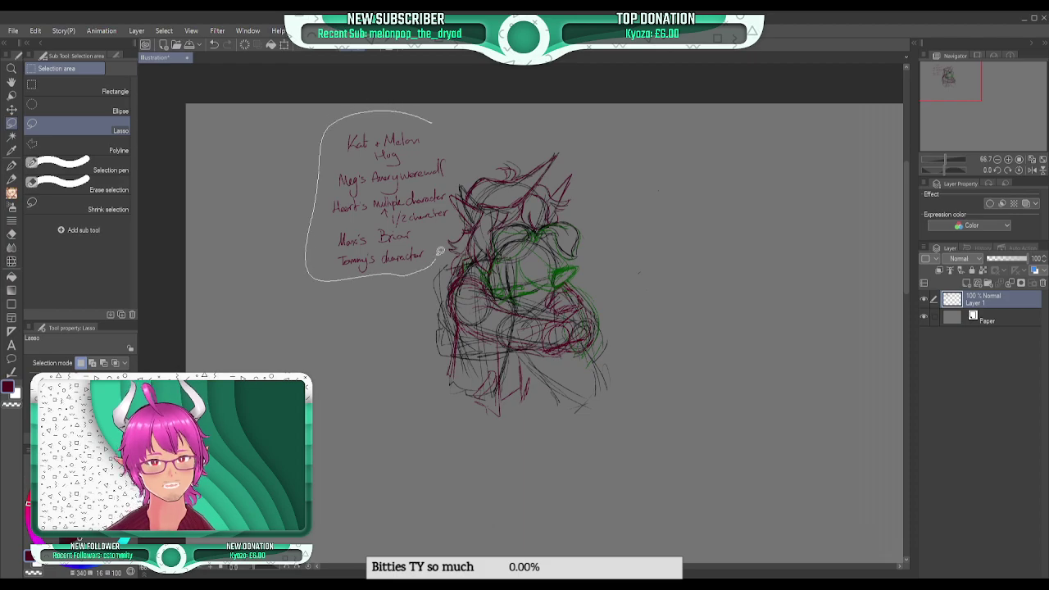
pyautogui.moveTo(458, 177); pyautogui.dragTo(441, 125)
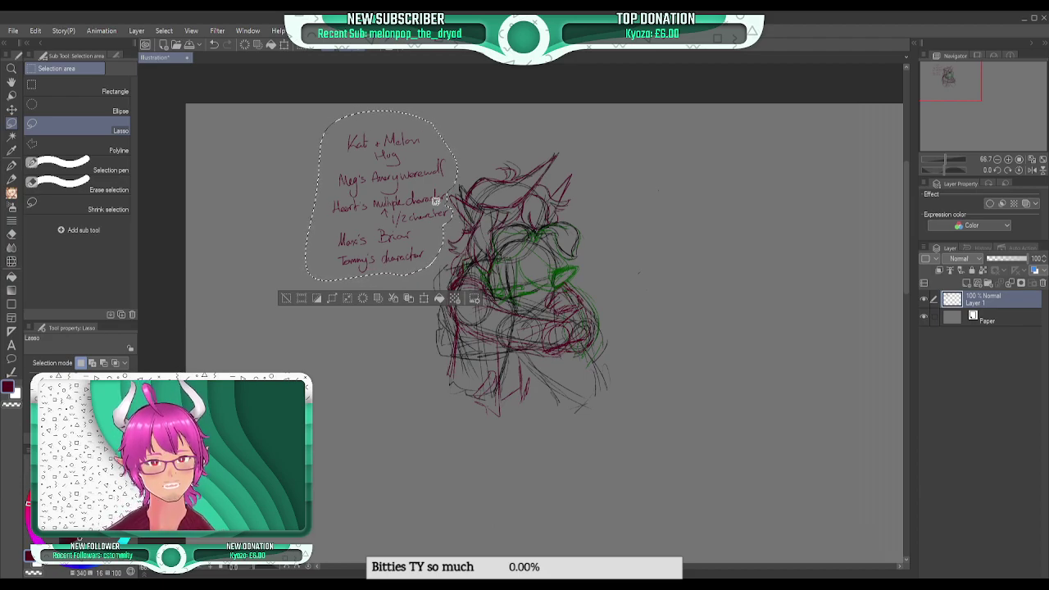
pyautogui.press('k')
pyautogui.moveTo(438, 204); pyautogui.dragTo(322, 192)
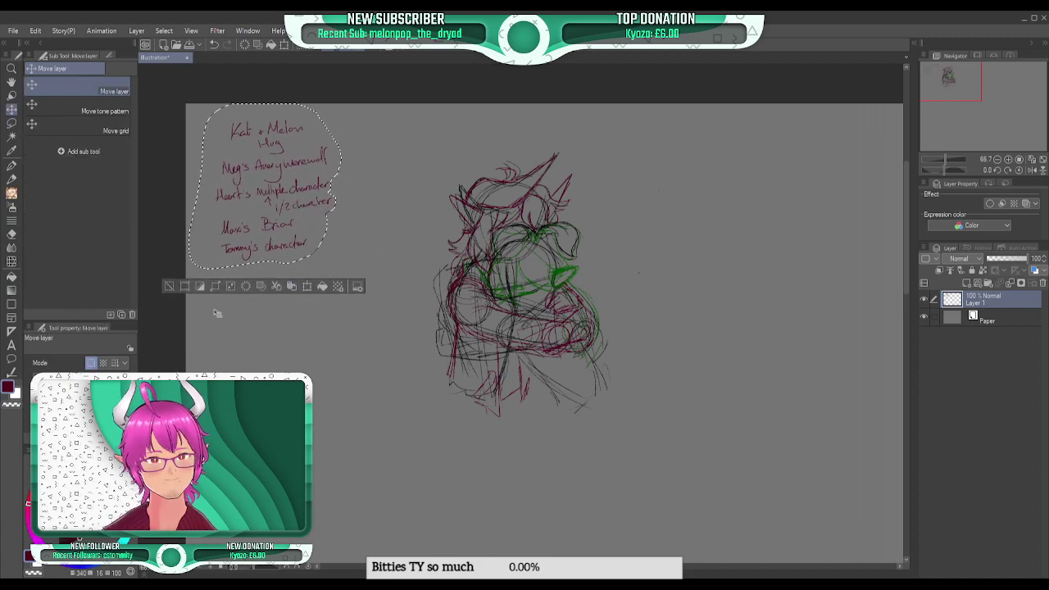
pyautogui.click(168, 286)
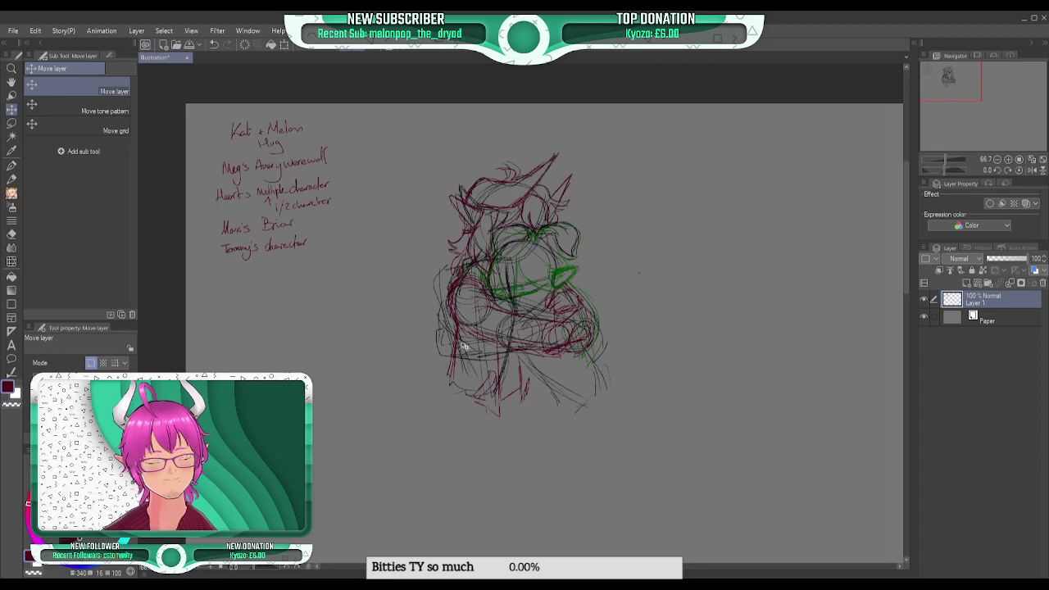
# - Lasso the embracing figures, move them up beside the handwritten list and clear the selection
pyautogui.press('m')
pyautogui.moveTo(416, 434)
pyautogui.mouseDown()
pyautogui.moveTo(405, 262)
pyautogui.moveTo(672, 356)
pyautogui.moveTo(493, 440)
pyautogui.mouseUp()
pyautogui.press('k')
pyautogui.moveTo(574, 340); pyautogui.dragTo(484, 310)
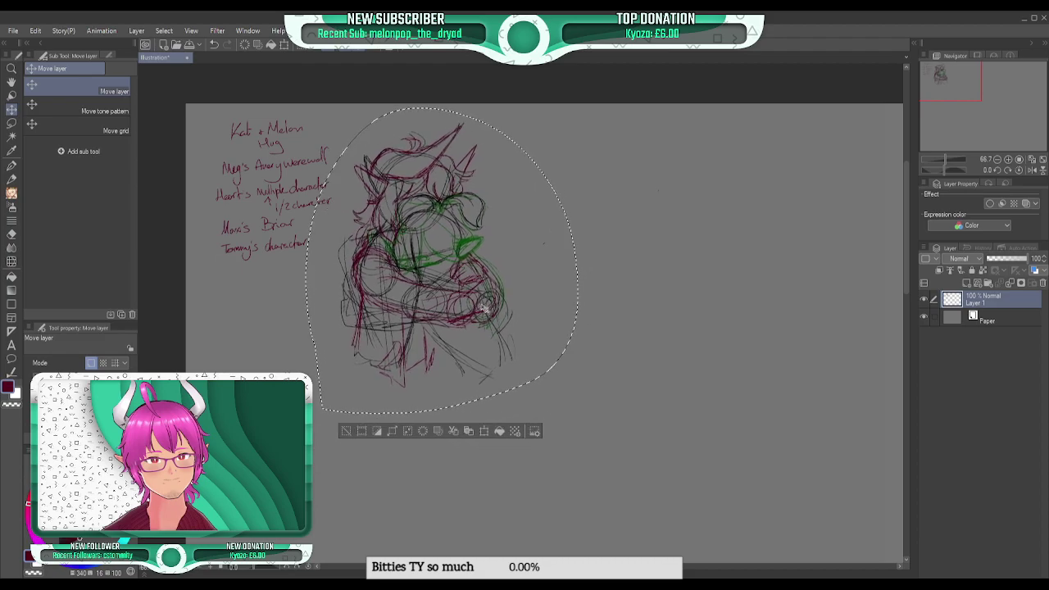
pyautogui.click(346, 431)
# - Add a new layer above the sketch layer and select the Pencil1 brush
pyautogui.click(12, 176)
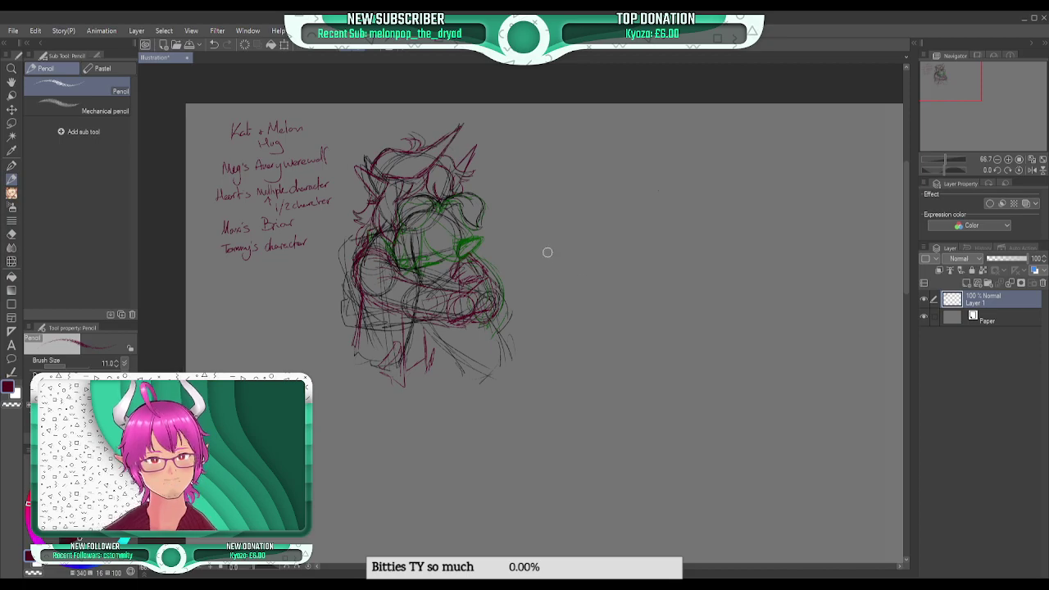
pyautogui.click(967, 283)
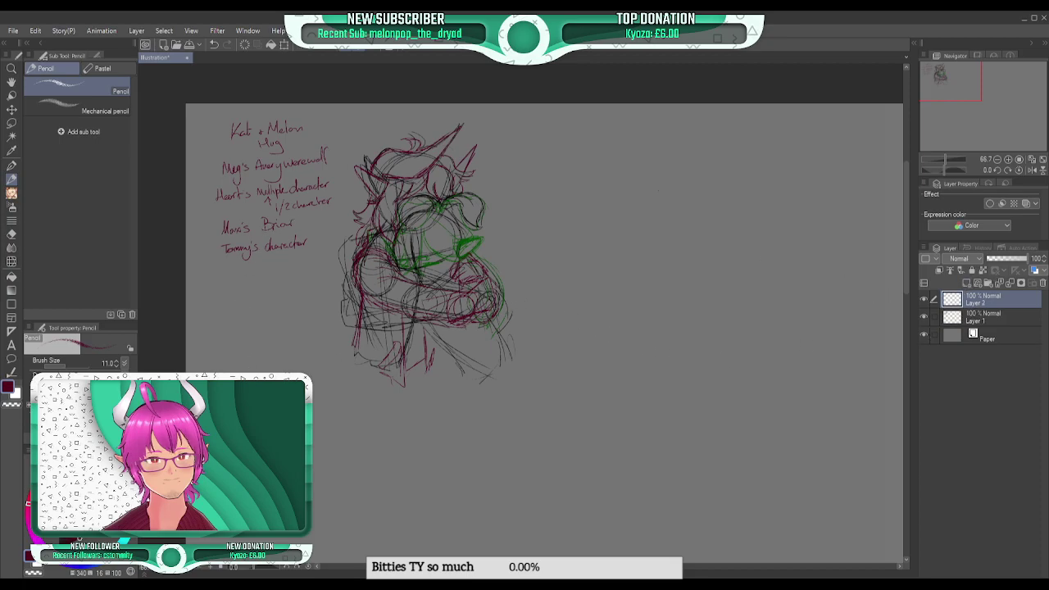
pyautogui.click(12, 194)
pyautogui.click(82, 302)
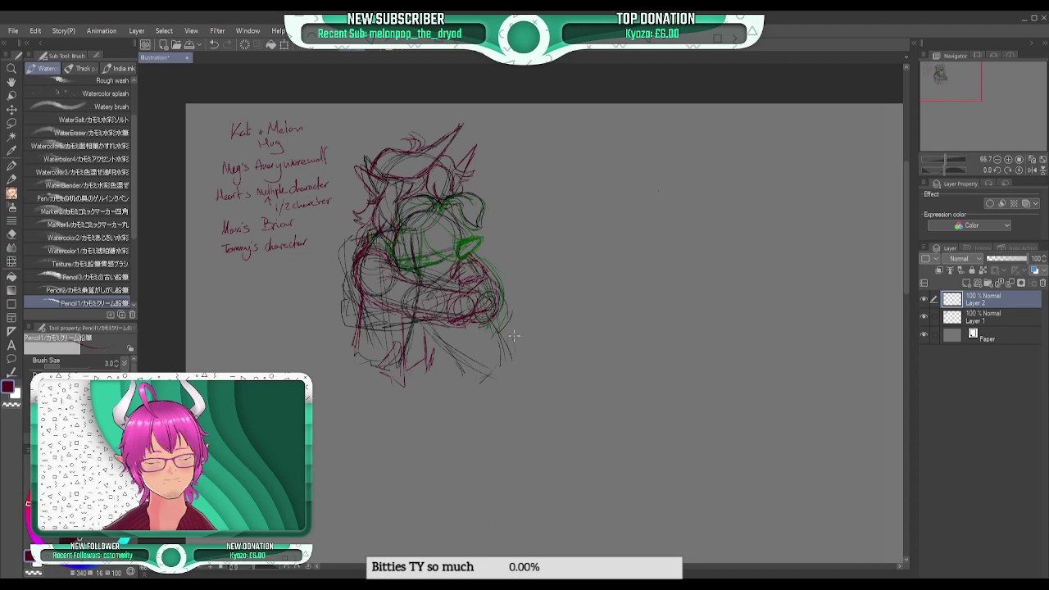
pyautogui.moveTo(951, 86); pyautogui.dragTo(950, 92)
pyautogui.moveTo(953, 89); pyautogui.dragTo(948, 92)
pyautogui.moveTo(283, 157)
pyautogui.mouseDown()
pyautogui.moveTo(160, 161)
pyautogui.moveTo(159, 188)
pyautogui.moveTo(231, 187)
pyautogui.moveTo(278, 172)
pyautogui.mouseUp()
pyautogui.hotkey('ctrl', 'z')
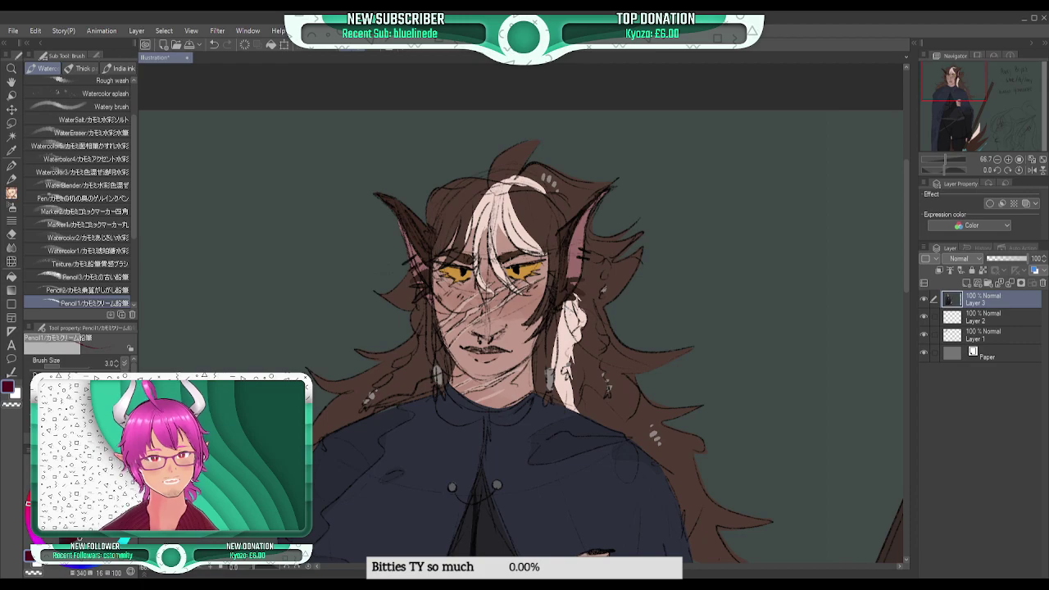
# - Scale the pasted character reference image down to a small panel and place it below the embracing figures sketch
pyautogui.scroll(-5, 340, 185)
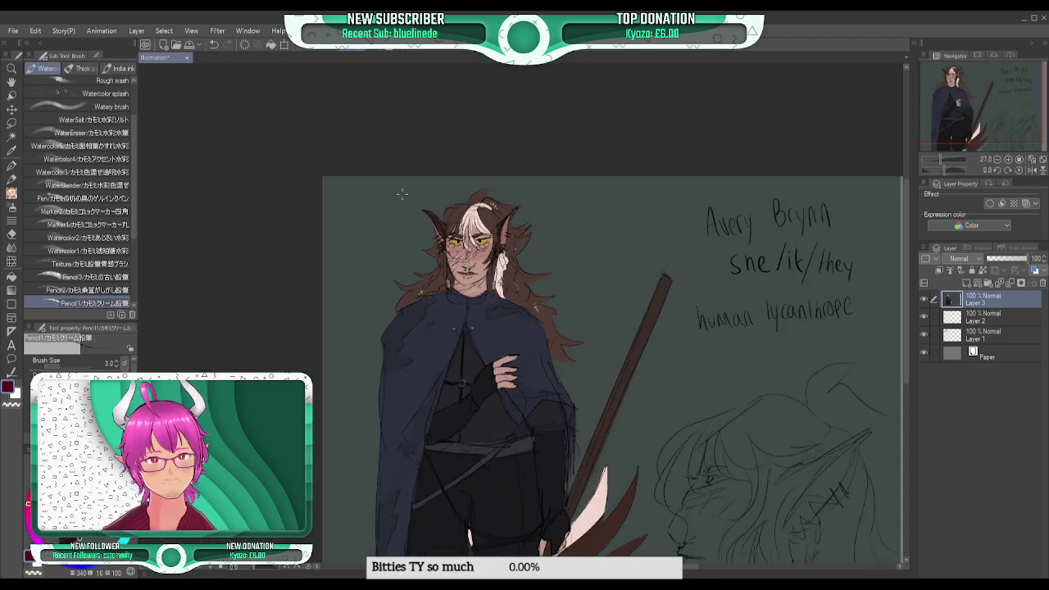
pyautogui.hotkey('ctrl', 't')
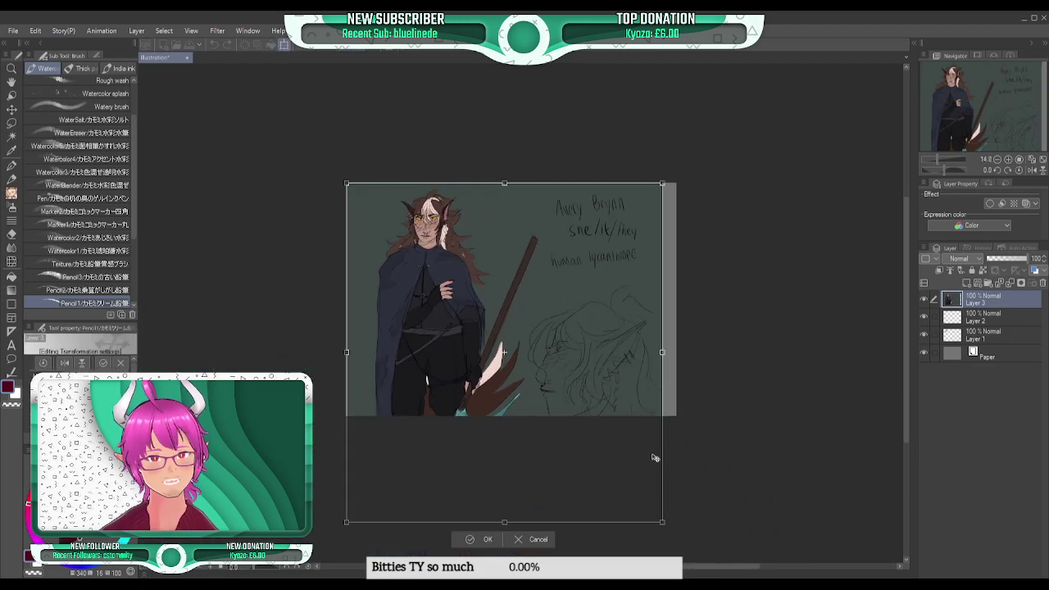
pyautogui.moveTo(662, 522); pyautogui.dragTo(446, 255)
pyautogui.moveTo(381, 217); pyautogui.dragTo(398, 284)
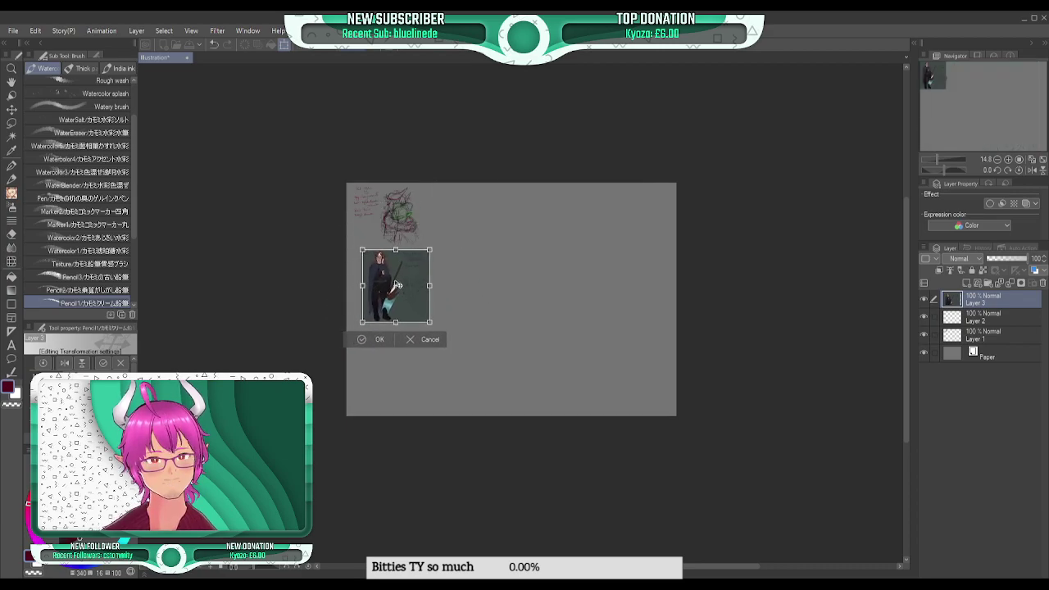
pyautogui.click(368, 343)
pyautogui.scroll(3, 367, 282)
pyautogui.scroll(6, 408, 282)
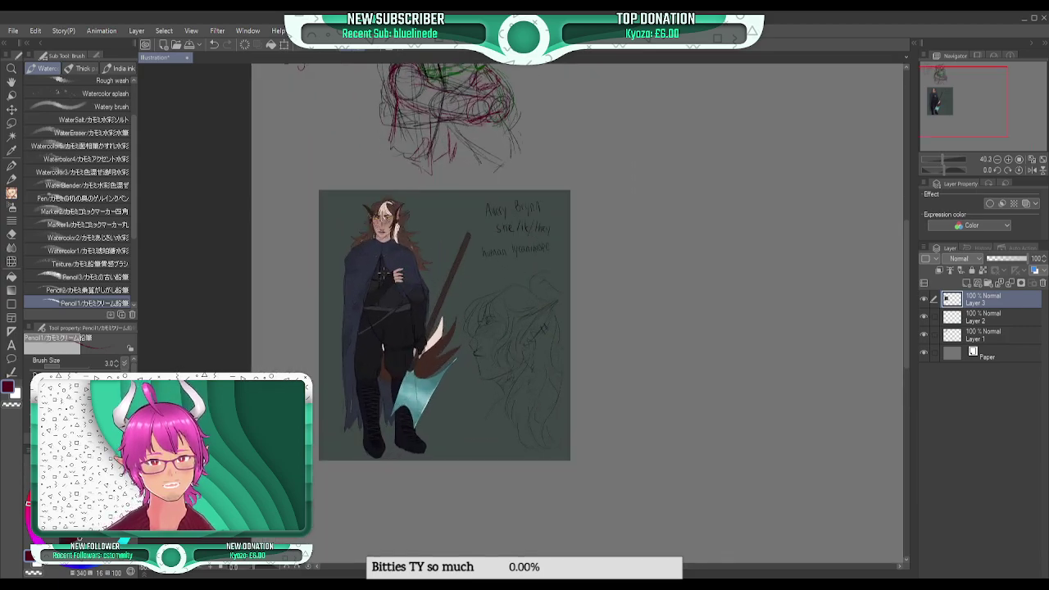
pyautogui.scroll(-1, 396, 298)
pyautogui.scroll(2, 403, 371)
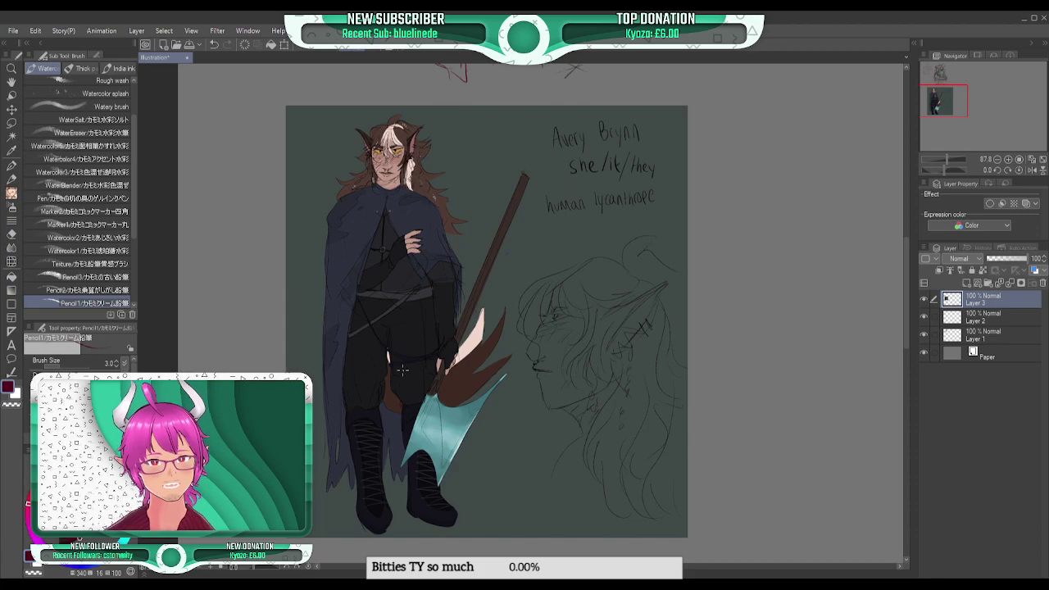
# - Move the reference image's Layer 3 below Layer 1 in the stack and make Layer 2 the active layer
pyautogui.scroll(-4, 401, 380)
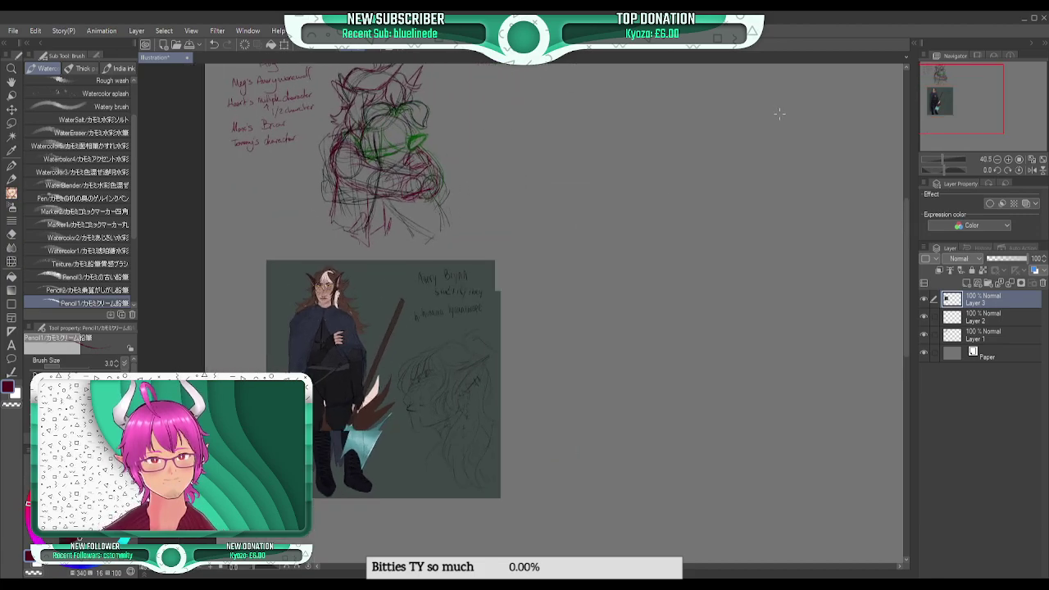
pyautogui.scroll(-1, 493, 416)
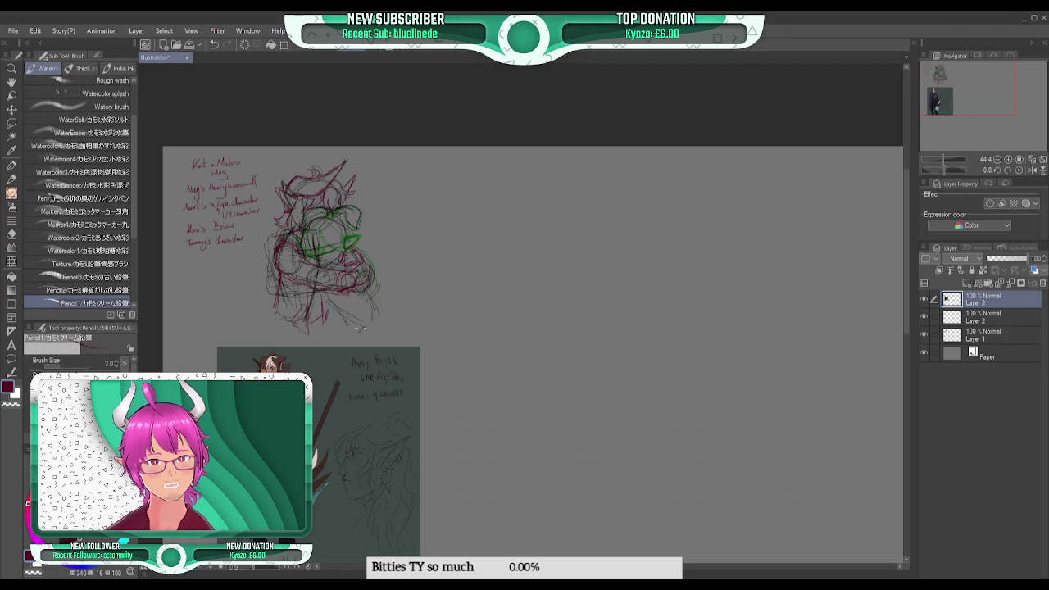
pyautogui.moveTo(988, 301); pyautogui.dragTo(976, 343)
pyautogui.click(960, 305)
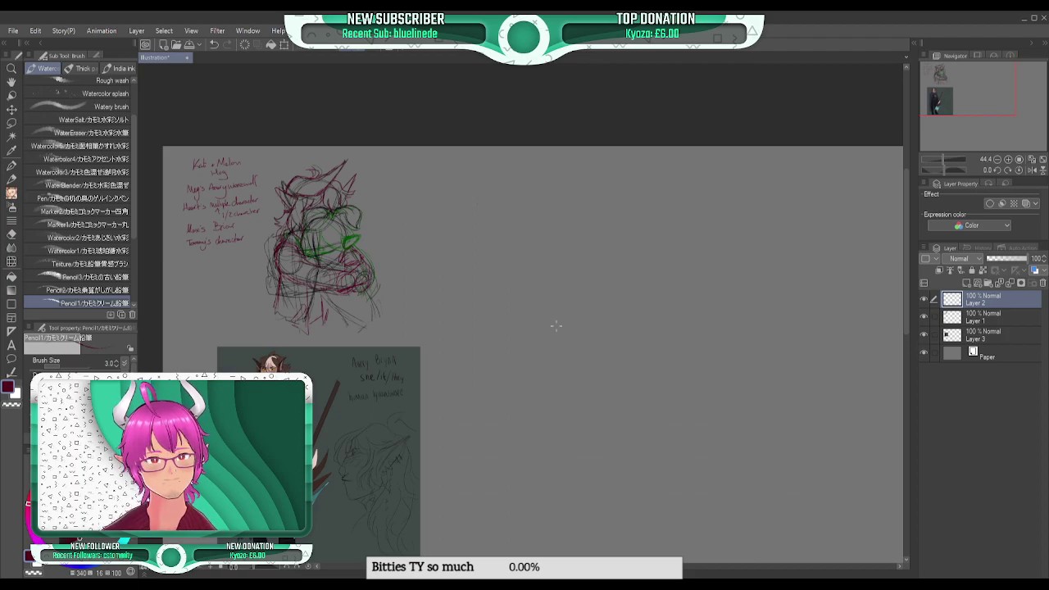
# - Rough out a crimson head construction circle in the empty canvas area beside the embracing figures, with first guide strokes around it
pyautogui.moveTo(943, 83); pyautogui.dragTo(937, 91)
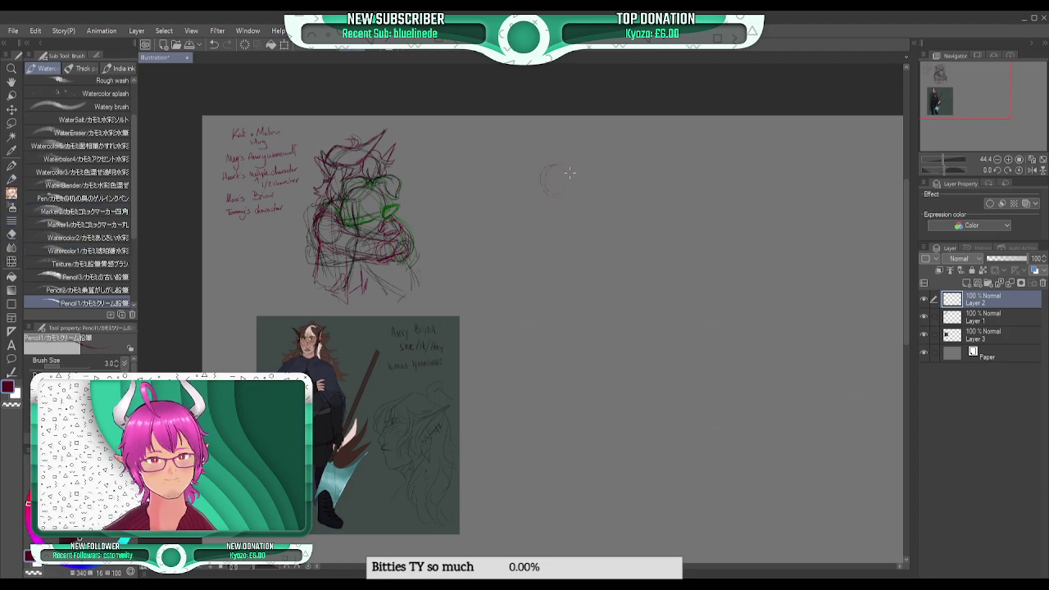
pyautogui.moveTo(564, 170); pyautogui.dragTo(569, 182)
pyautogui.click(1008, 159)
pyautogui.click(1007, 159)
pyautogui.moveTo(947, 98)
pyautogui.mouseDown()
pyautogui.moveTo(958, 94)
pyautogui.moveTo(958, 71)
pyautogui.mouseUp()
pyautogui.click(1008, 159)
pyautogui.click(1008, 159)
pyautogui.moveTo(579, 232); pyautogui.dragTo(655, 160)
pyautogui.moveTo(617, 222); pyautogui.dragTo(578, 290)
pyautogui.moveTo(467, 211)
pyautogui.mouseDown()
pyautogui.moveTo(447, 138)
pyautogui.moveTo(467, 232)
pyautogui.moveTo(492, 268)
pyautogui.mouseUp()
pyautogui.moveTo(462, 155)
pyautogui.mouseDown()
pyautogui.moveTo(454, 207)
pyautogui.moveTo(472, 206)
pyautogui.moveTo(498, 255)
pyautogui.mouseUp()
pyautogui.moveTo(626, 175); pyautogui.dragTo(598, 287)
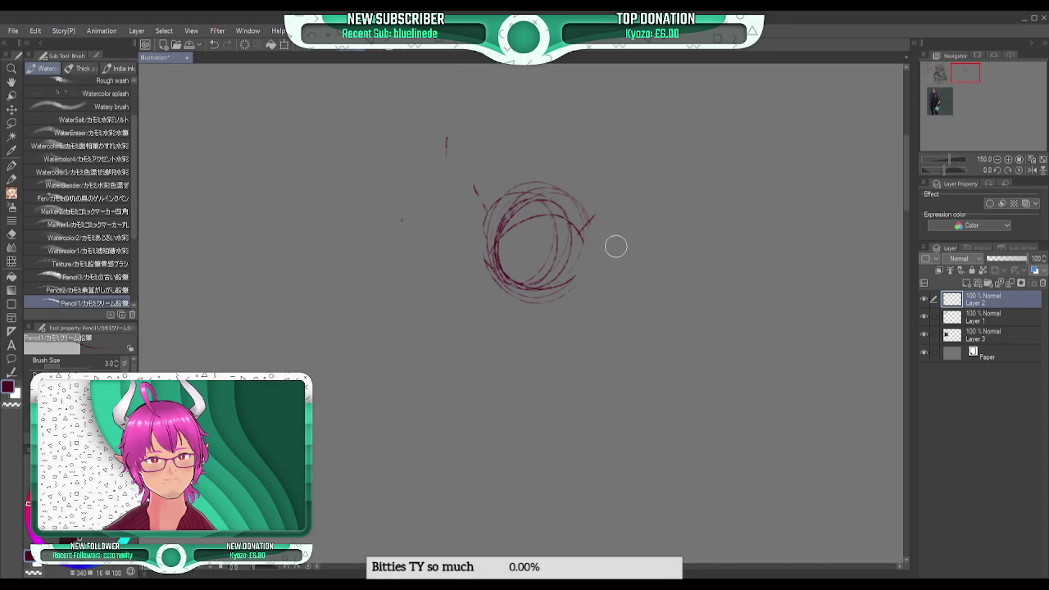
# - Sketch two tall pointed ears on the head circle, giving the near one a jagged inner edge
pyautogui.moveTo(959, 78)
pyautogui.mouseDown()
pyautogui.moveTo(928, 99)
pyautogui.moveTo(960, 78)
pyautogui.mouseUp()
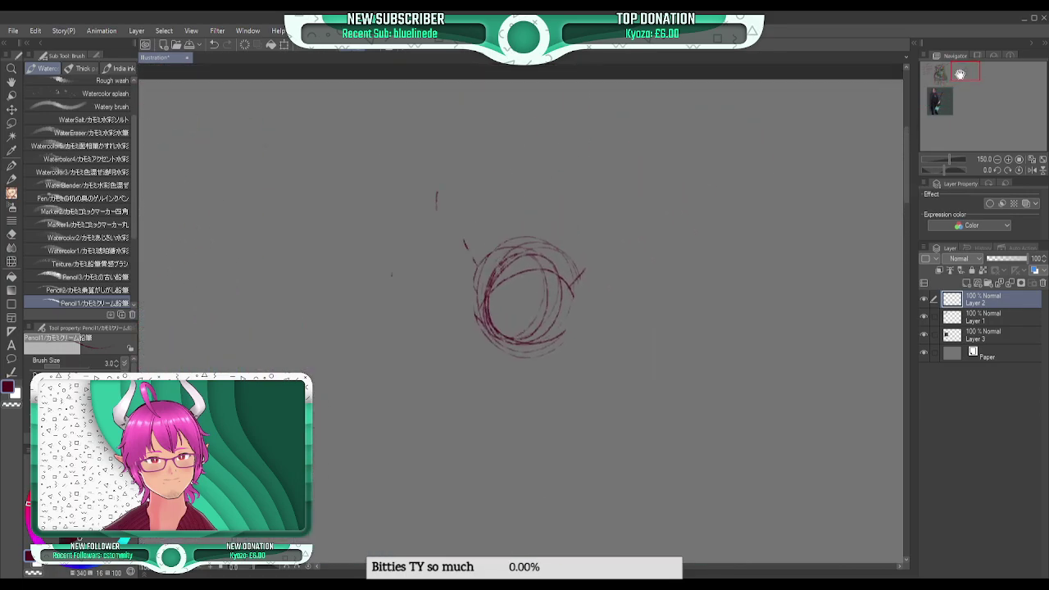
pyautogui.moveTo(537, 236)
pyautogui.mouseDown()
pyautogui.moveTo(592, 173)
pyautogui.moveTo(565, 195)
pyautogui.moveTo(616, 174)
pyautogui.moveTo(557, 211)
pyautogui.mouseUp()
pyautogui.moveTo(616, 170); pyautogui.dragTo(542, 297)
pyautogui.moveTo(563, 211)
pyautogui.mouseDown()
pyautogui.moveTo(545, 259)
pyautogui.moveTo(568, 206)
pyautogui.moveTo(608, 173)
pyautogui.moveTo(579, 276)
pyautogui.moveTo(561, 289)
pyautogui.mouseUp()
pyautogui.moveTo(578, 254)
pyautogui.mouseDown()
pyautogui.moveTo(558, 279)
pyautogui.moveTo(590, 193)
pyautogui.moveTo(579, 239)
pyautogui.moveTo(585, 206)
pyautogui.moveTo(558, 244)
pyautogui.mouseUp()
pyautogui.moveTo(468, 220)
pyautogui.mouseDown()
pyautogui.moveTo(454, 152)
pyautogui.moveTo(435, 248)
pyautogui.moveTo(449, 282)
pyautogui.mouseUp()
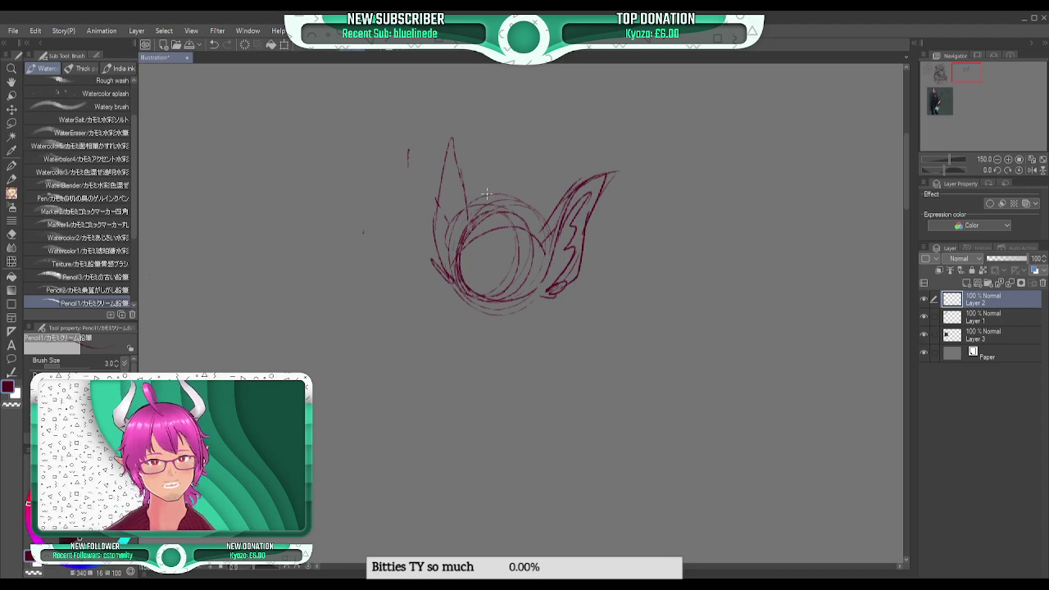
# - Sketch the face's vertical guide, cheek and jawline below the head circle and a first pointed hair lock at the forehead
pyautogui.moveTo(478, 234); pyautogui.dragTo(468, 321)
pyautogui.moveTo(453, 229)
pyautogui.mouseDown()
pyautogui.moveTo(451, 328)
pyautogui.moveTo(534, 314)
pyautogui.moveTo(540, 303)
pyautogui.moveTo(477, 343)
pyautogui.mouseUp()
pyautogui.moveTo(500, 197)
pyautogui.mouseDown()
pyautogui.moveTo(431, 237)
pyautogui.moveTo(410, 274)
pyautogui.moveTo(455, 237)
pyautogui.mouseUp()
pyautogui.moveTo(950, 94)
pyautogui.mouseDown()
pyautogui.moveTo(940, 83)
pyautogui.moveTo(941, 99)
pyautogui.moveTo(966, 74)
pyautogui.mouseUp()
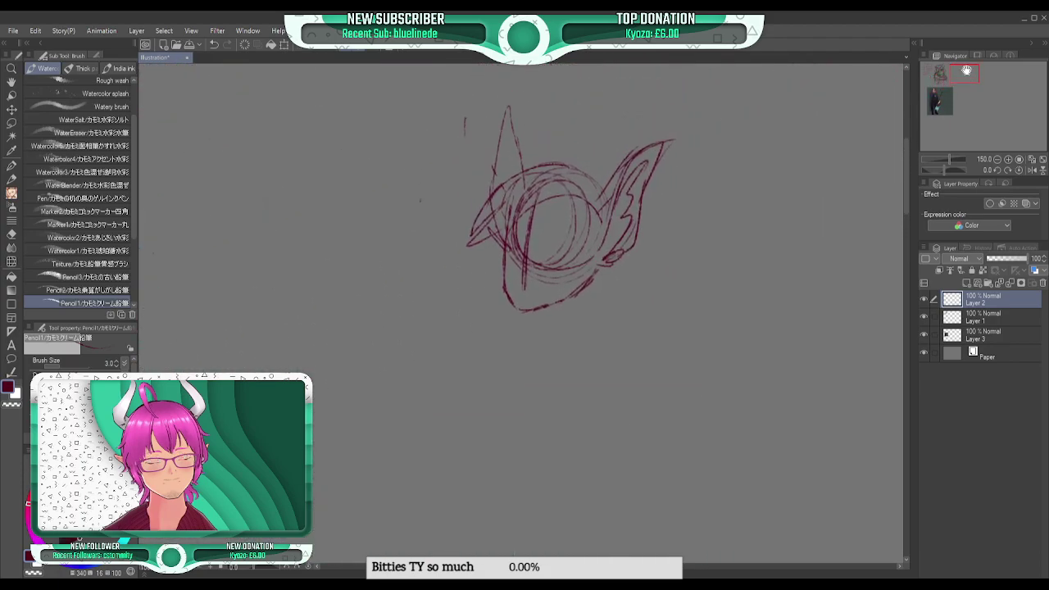
# - Sketch curved hair tufts on the crown and a spiky fringe sweeping across the forehead
pyautogui.moveTo(543, 168)
pyautogui.mouseDown()
pyautogui.moveTo(597, 112)
pyautogui.moveTo(572, 167)
pyautogui.moveTo(585, 175)
pyautogui.moveTo(598, 123)
pyautogui.mouseUp()
pyautogui.moveTo(597, 120)
pyautogui.mouseDown()
pyautogui.moveTo(552, 141)
pyautogui.moveTo(565, 168)
pyautogui.mouseUp()
pyautogui.moveTo(562, 164)
pyautogui.mouseDown()
pyautogui.moveTo(564, 131)
pyautogui.moveTo(576, 133)
pyautogui.moveTo(564, 168)
pyautogui.moveTo(525, 145)
pyautogui.moveTo(537, 167)
pyautogui.moveTo(484, 215)
pyautogui.moveTo(519, 174)
pyautogui.moveTo(472, 200)
pyautogui.moveTo(475, 210)
pyautogui.moveTo(508, 187)
pyautogui.moveTo(475, 208)
pyautogui.moveTo(496, 181)
pyautogui.moveTo(540, 164)
pyautogui.mouseUp()
pyautogui.moveTo(478, 200); pyautogui.dragTo(475, 241)
pyautogui.moveTo(518, 187)
pyautogui.mouseDown()
pyautogui.moveTo(484, 248)
pyautogui.moveTo(550, 175)
pyautogui.moveTo(513, 201)
pyautogui.moveTo(535, 174)
pyautogui.moveTo(568, 172)
pyautogui.moveTo(503, 235)
pyautogui.moveTo(560, 188)
pyautogui.moveTo(511, 254)
pyautogui.moveTo(544, 192)
pyautogui.moveTo(521, 238)
pyautogui.mouseUp()
pyautogui.moveTo(554, 196); pyautogui.dragTo(544, 241)
pyautogui.moveTo(563, 191); pyautogui.dragTo(582, 255)
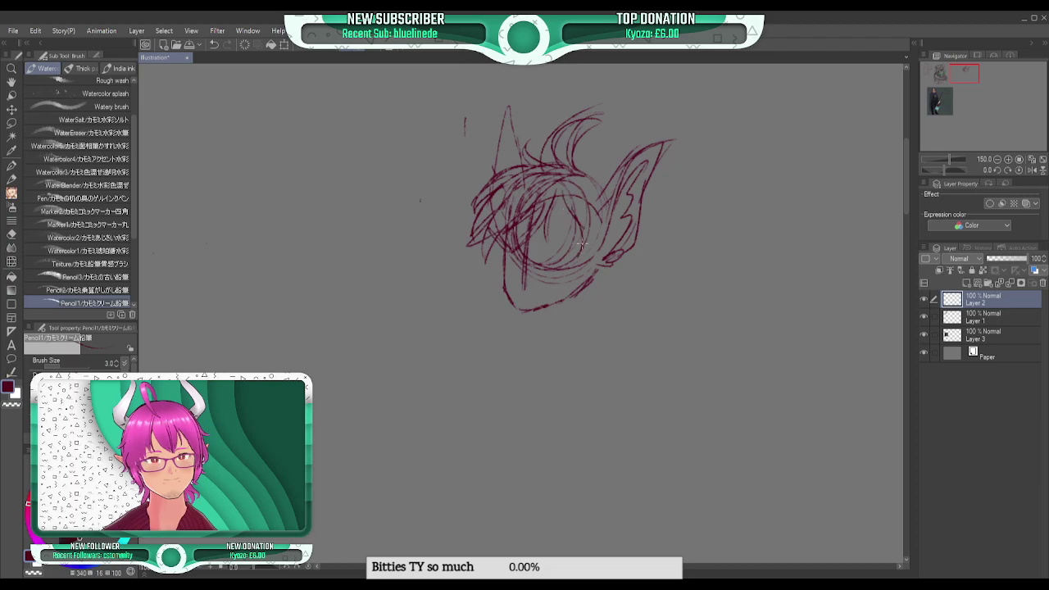
# - Add hair locks framing both sides of the face and a long curved strand behind the near ear
pyautogui.moveTo(964, 73)
pyautogui.mouseDown()
pyautogui.moveTo(942, 98)
pyautogui.moveTo(963, 71)
pyautogui.mouseUp()
pyautogui.moveTo(574, 255)
pyautogui.mouseDown()
pyautogui.moveTo(540, 286)
pyautogui.moveTo(568, 268)
pyautogui.moveTo(557, 294)
pyautogui.moveTo(582, 198)
pyautogui.moveTo(575, 258)
pyautogui.mouseUp()
pyautogui.moveTo(490, 236); pyautogui.dragTo(467, 301)
pyautogui.moveTo(491, 260); pyautogui.dragTo(483, 312)
pyautogui.moveTo(613, 254); pyautogui.dragTo(604, 336)
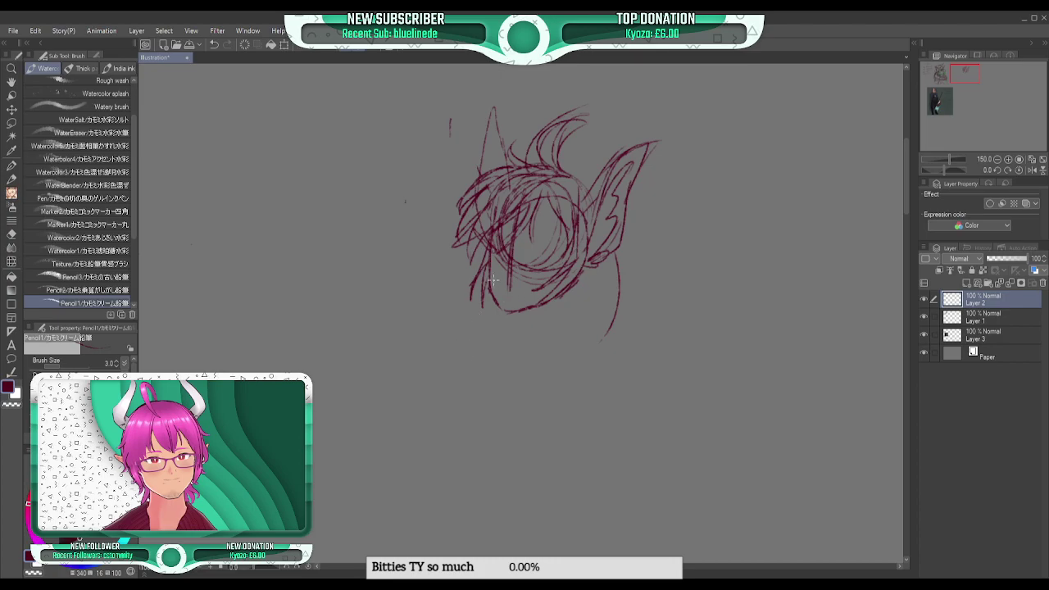
# - Try to sketch a small mouth, a nose and a round, curved-lidded eye on the face
pyautogui.moveTo(494, 285); pyautogui.dragTo(508, 286)
pyautogui.hotkey('ctrl', '+')
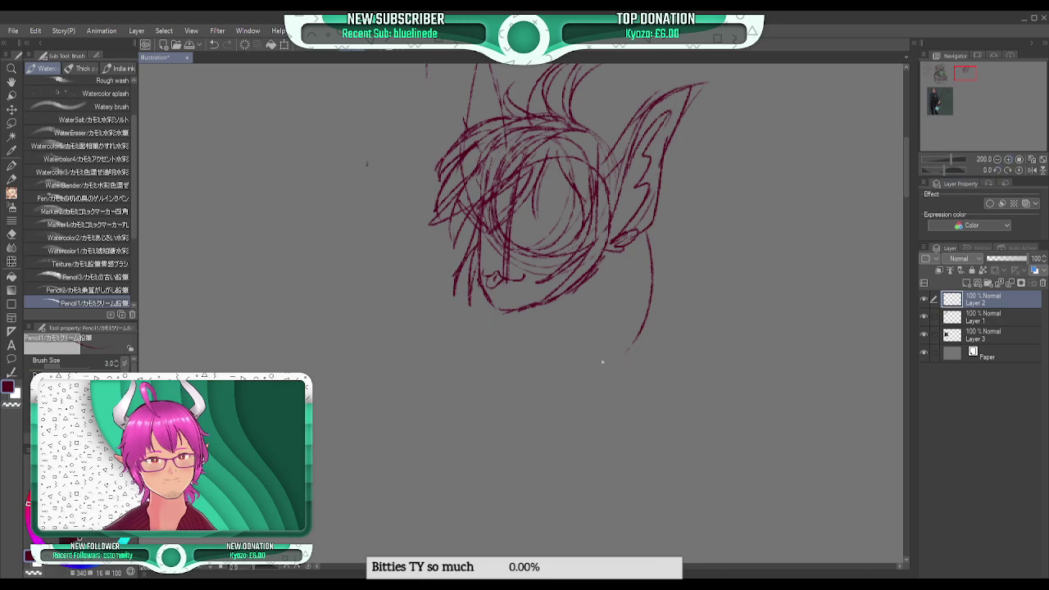
pyautogui.moveTo(962, 74); pyautogui.dragTo(965, 71)
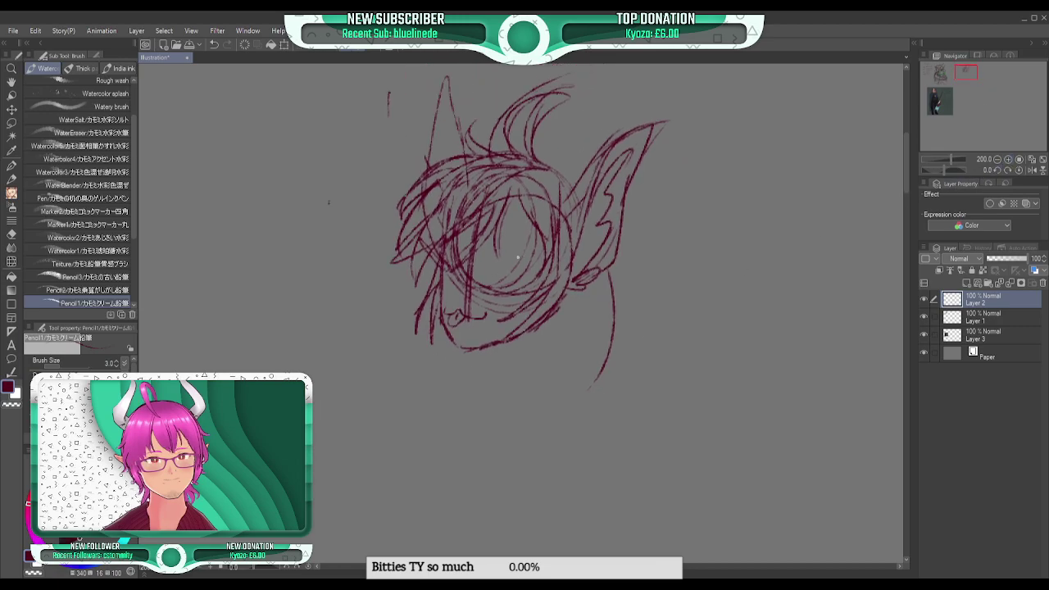
pyautogui.moveTo(497, 268)
pyautogui.mouseDown()
pyautogui.moveTo(534, 268)
pyautogui.moveTo(489, 260)
pyautogui.moveTo(504, 248)
pyautogui.moveTo(528, 264)
pyautogui.moveTo(484, 257)
pyautogui.moveTo(512, 246)
pyautogui.moveTo(530, 271)
pyautogui.mouseUp()
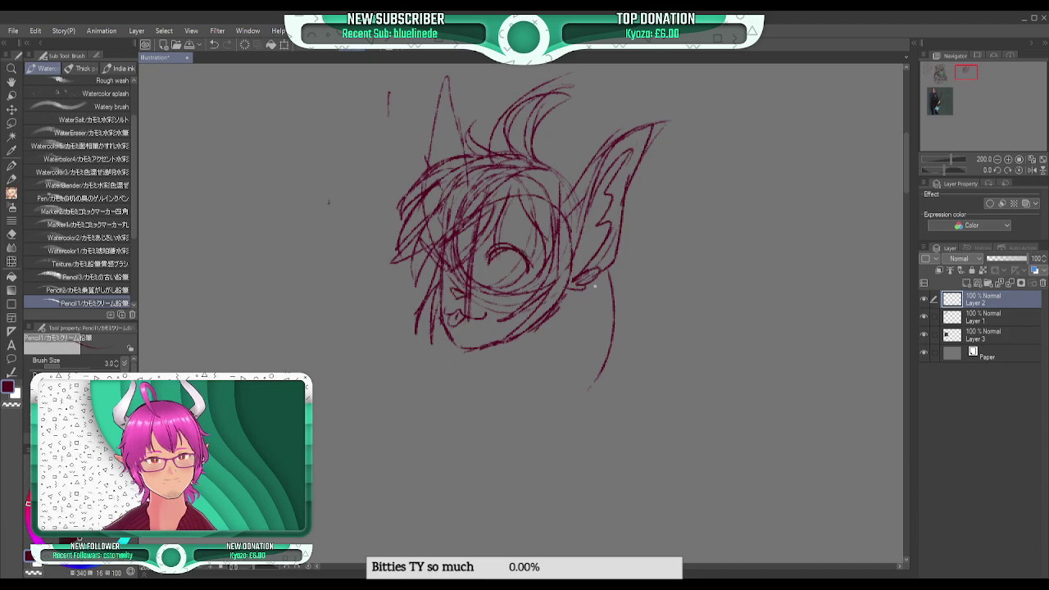
pyautogui.moveTo(956, 99)
pyautogui.mouseDown()
pyautogui.moveTo(939, 87)
pyautogui.moveTo(942, 98)
pyautogui.moveTo(955, 75)
pyautogui.mouseUp()
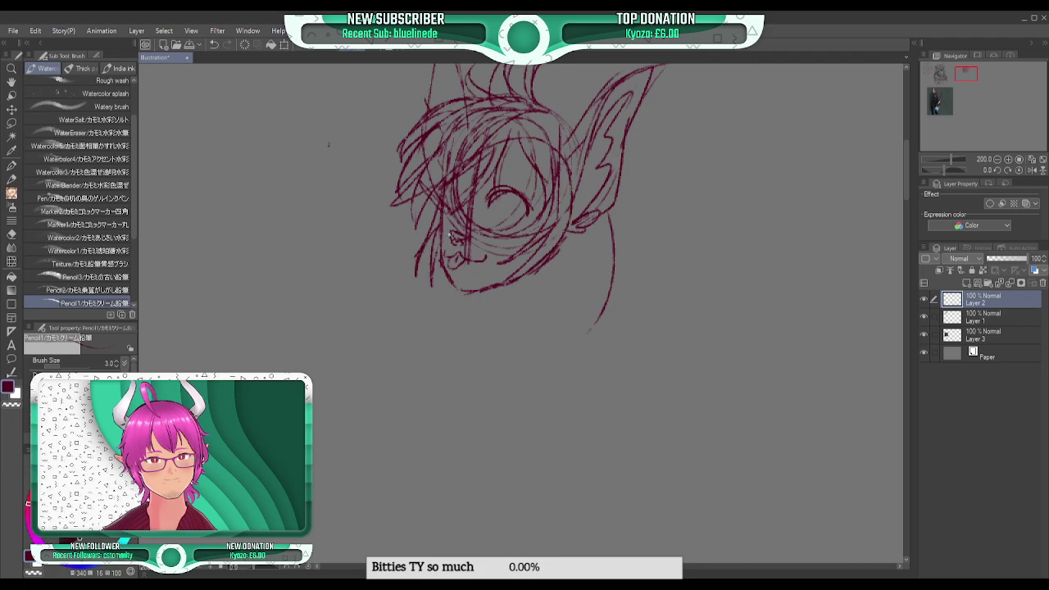
pyautogui.moveTo(467, 187); pyautogui.dragTo(464, 202)
pyautogui.moveTo(971, 91)
pyautogui.mouseDown()
pyautogui.moveTo(938, 96)
pyautogui.moveTo(966, 75)
pyautogui.mouseUp()
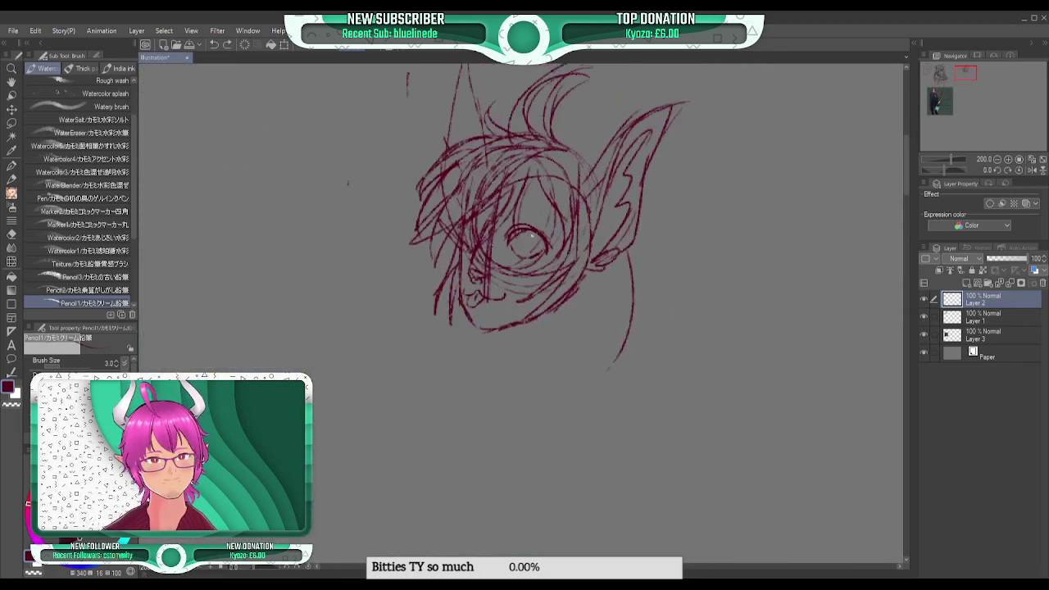
pyautogui.moveTo(525, 238); pyautogui.dragTo(527, 252)
# - Undo the nose and eye strokes and erase the mouth and construction lines inside the face
pyautogui.hotkey('ctrl', 'z')
pyautogui.hotkey('ctrl', 'z')
pyautogui.hotkey('ctrl', 'z')
pyautogui.hotkey('ctrl', 'z')
pyautogui.hotkey('ctrl', 'z')
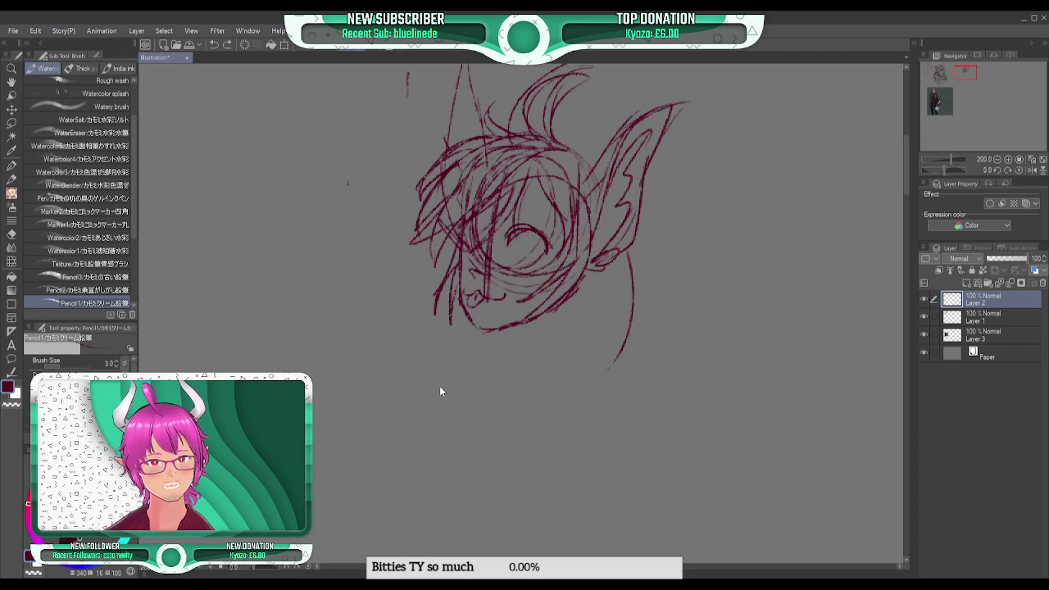
pyautogui.hotkey('ctrl', 'z')
pyautogui.hotkey('ctrl', 'z')
pyautogui.hotkey('ctrl', 'z')
pyautogui.hotkey('ctrl', 'z')
pyautogui.hotkey('ctrl', 'z')
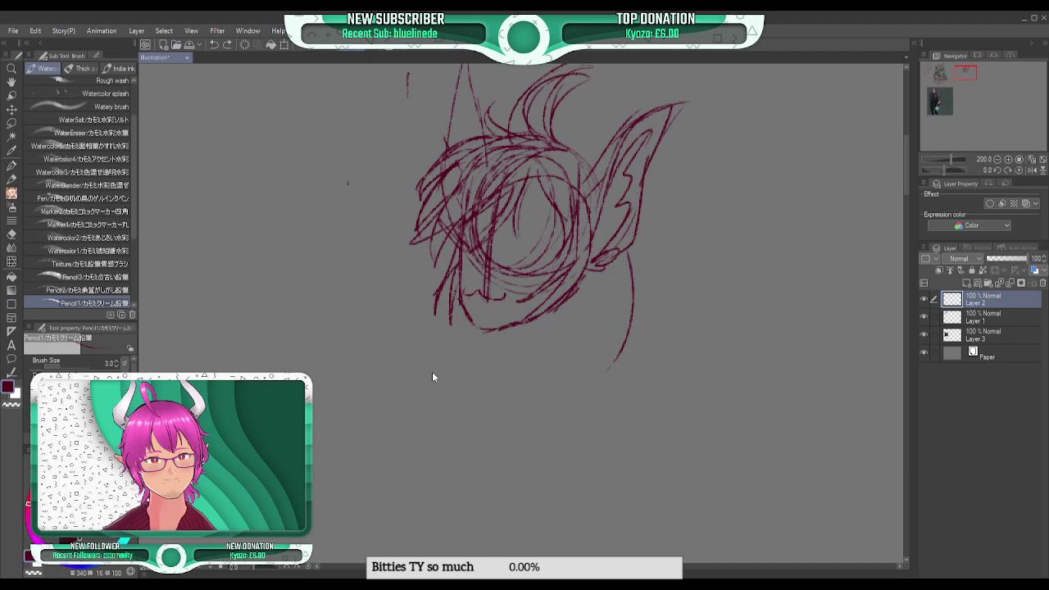
pyautogui.moveTo(479, 266)
pyautogui.mouseDown()
pyautogui.moveTo(511, 265)
pyautogui.moveTo(496, 267)
pyautogui.moveTo(547, 251)
pyautogui.mouseUp()
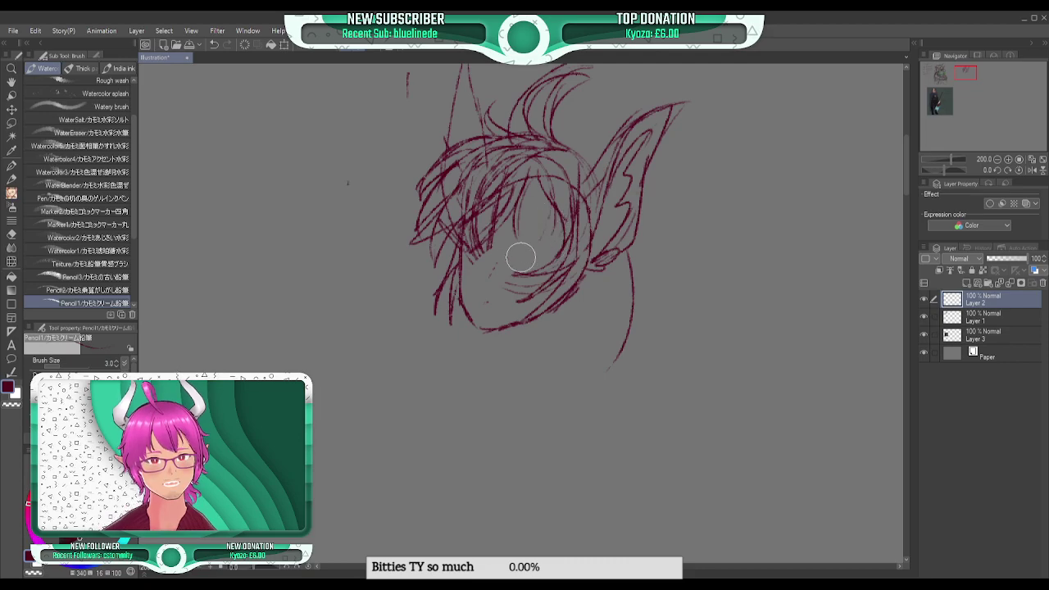
pyautogui.moveTo(544, 208)
pyautogui.mouseDown()
pyautogui.moveTo(533, 182)
pyautogui.moveTo(519, 213)
pyautogui.mouseUp()
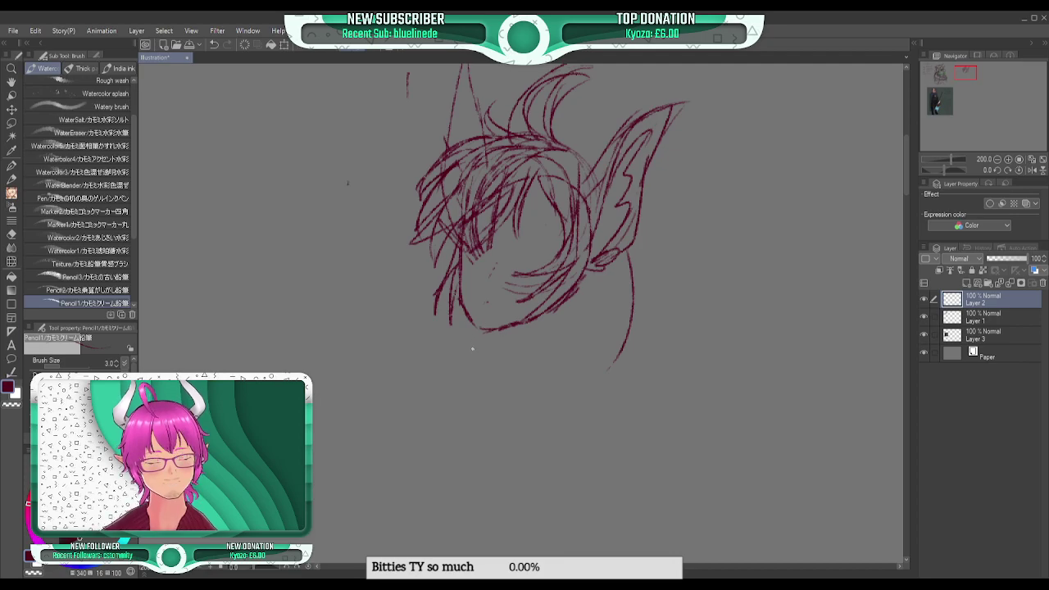
# - Sketch the neck, collarbone and shoulder lines below the jaw and strengthen the hair falling behind the ear
pyautogui.moveTo(629, 252); pyautogui.dragTo(580, 392)
pyautogui.moveTo(618, 344)
pyautogui.mouseDown()
pyautogui.moveTo(646, 359)
pyautogui.moveTo(636, 416)
pyautogui.mouseUp()
pyautogui.moveTo(545, 354); pyautogui.dragTo(553, 313)
pyautogui.moveTo(561, 304); pyautogui.dragTo(557, 344)
pyautogui.moveTo(565, 296); pyautogui.dragTo(572, 348)
pyautogui.moveTo(494, 331); pyautogui.dragTo(509, 354)
pyautogui.moveTo(502, 399); pyautogui.dragTo(544, 374)
pyautogui.moveTo(572, 326); pyautogui.dragTo(592, 355)
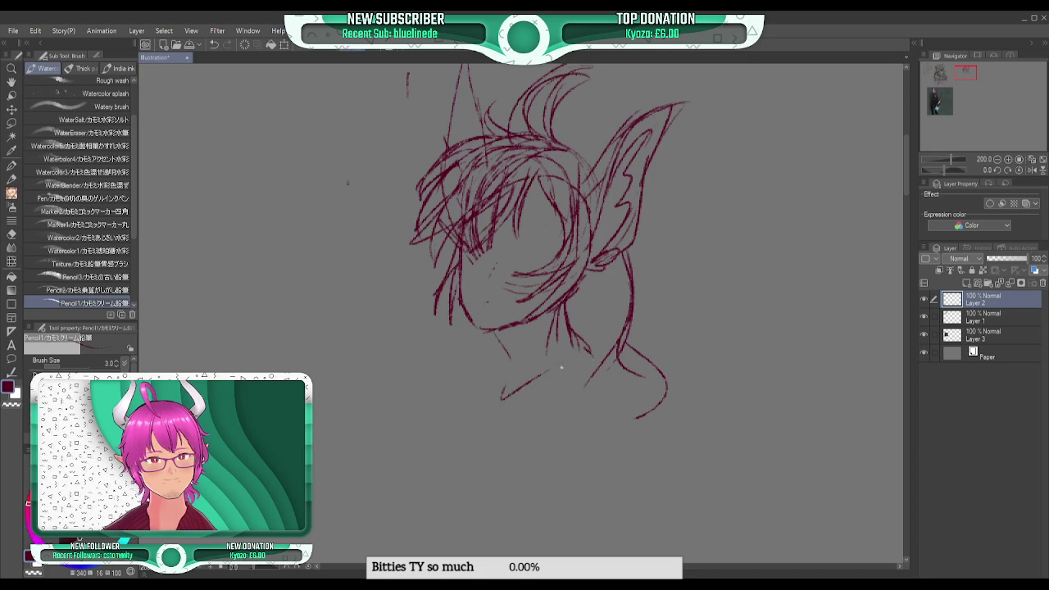
pyautogui.moveTo(495, 349); pyautogui.dragTo(465, 373)
pyautogui.moveTo(582, 336); pyautogui.dragTo(617, 393)
pyautogui.moveTo(492, 341); pyautogui.dragTo(474, 356)
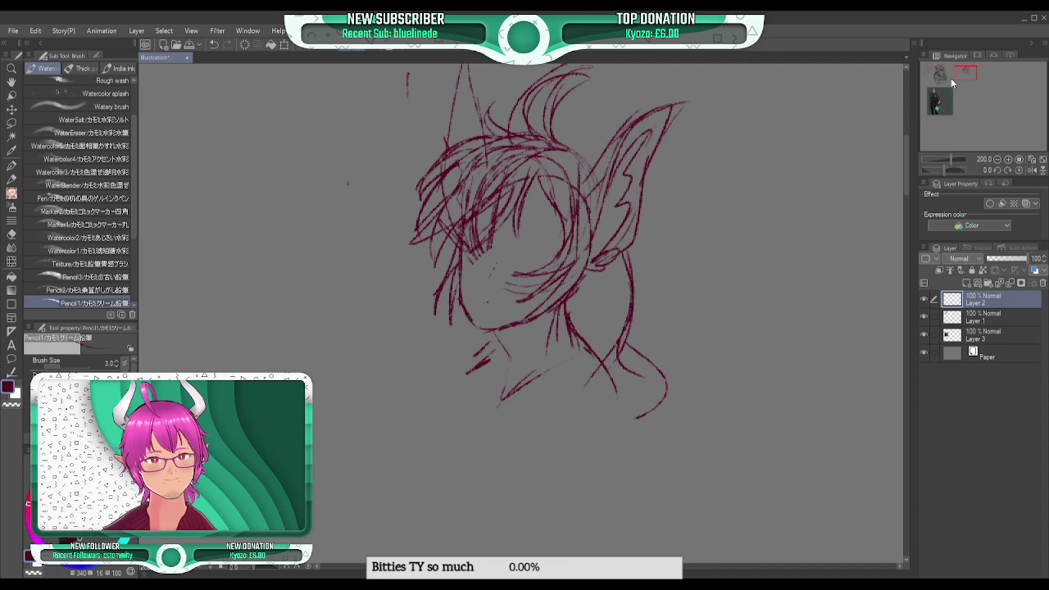
# - Add hair strands around the near ear and neck, plus the far shoulder curve and the nose line
pyautogui.moveTo(946, 88); pyautogui.dragTo(948, 86)
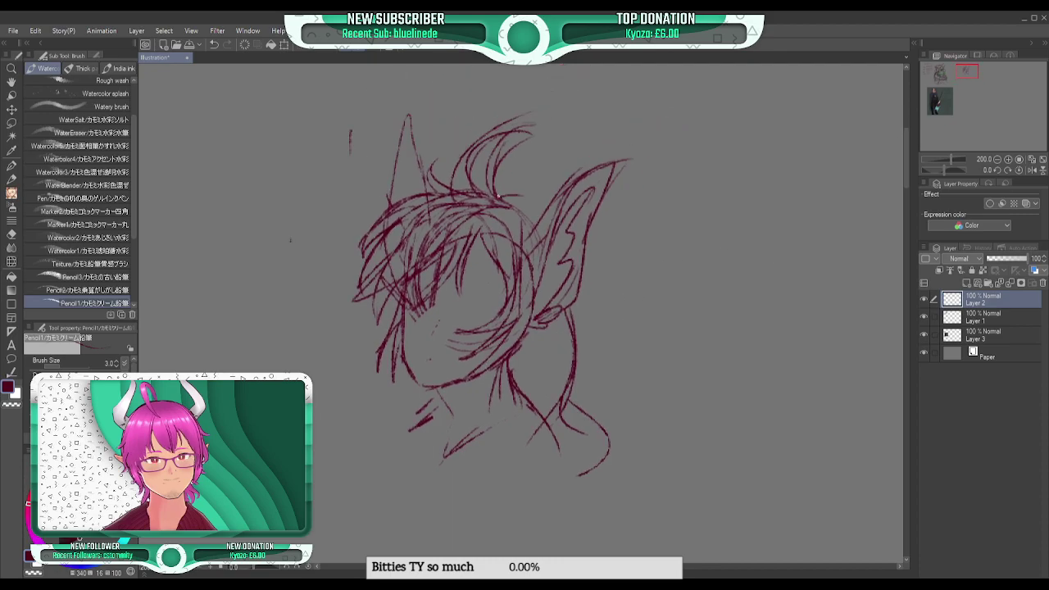
pyautogui.moveTo(521, 214); pyautogui.dragTo(529, 232)
pyautogui.moveTo(505, 205); pyautogui.dragTo(530, 230)
pyautogui.moveTo(572, 361); pyautogui.dragTo(557, 399)
pyautogui.moveTo(542, 346); pyautogui.dragTo(553, 404)
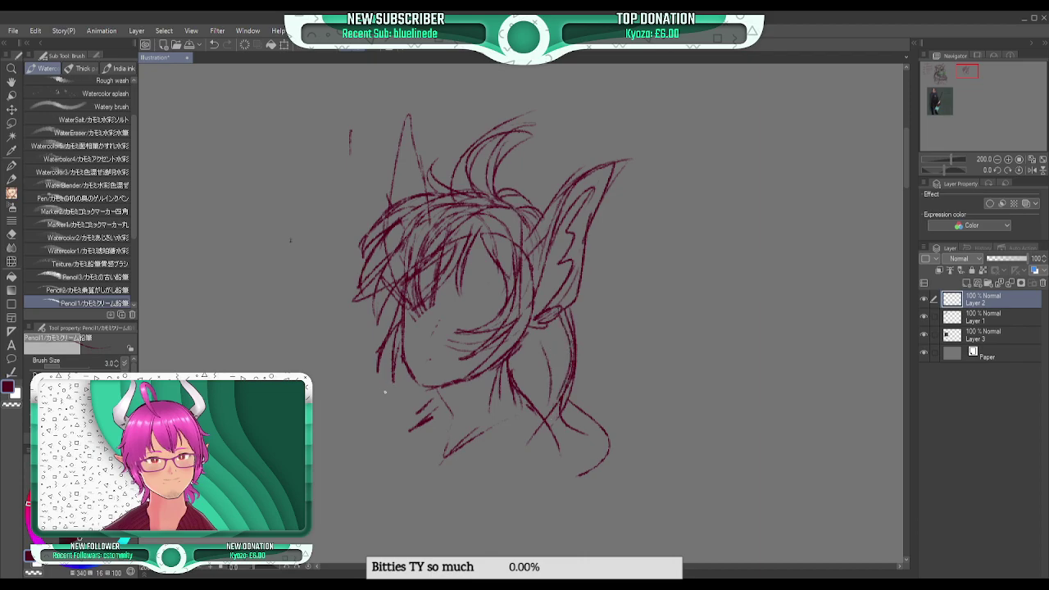
pyautogui.moveTo(413, 387)
pyautogui.mouseDown()
pyautogui.moveTo(377, 424)
pyautogui.moveTo(389, 441)
pyautogui.mouseUp()
pyautogui.moveTo(433, 284); pyautogui.dragTo(422, 331)
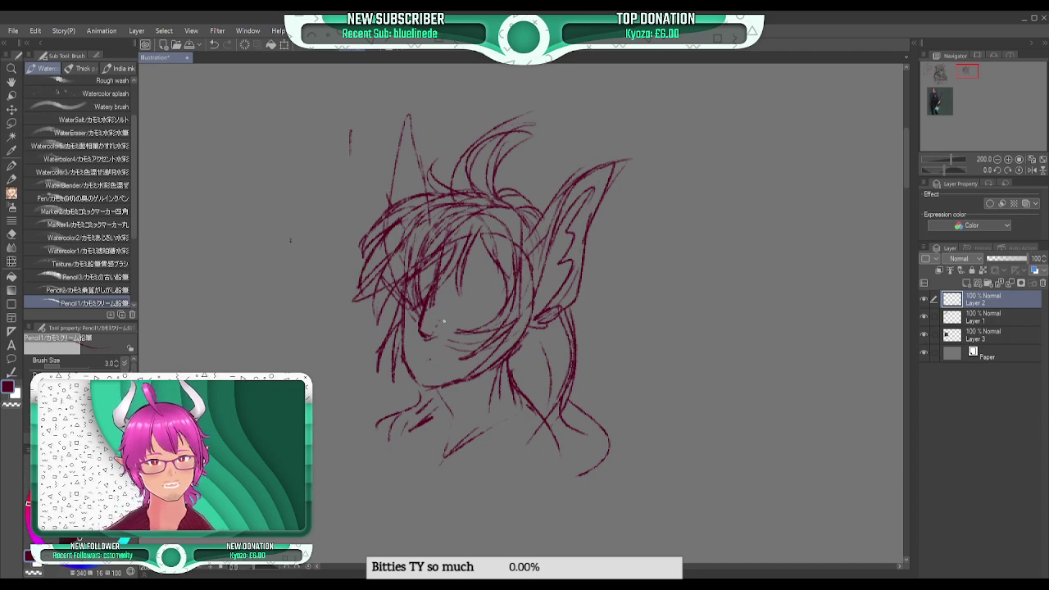
# - Hatch shadow strokes on the neck beneath the near side of the jaw
pyautogui.moveTo(970, 70); pyautogui.dragTo(966, 78)
pyautogui.click(998, 159)
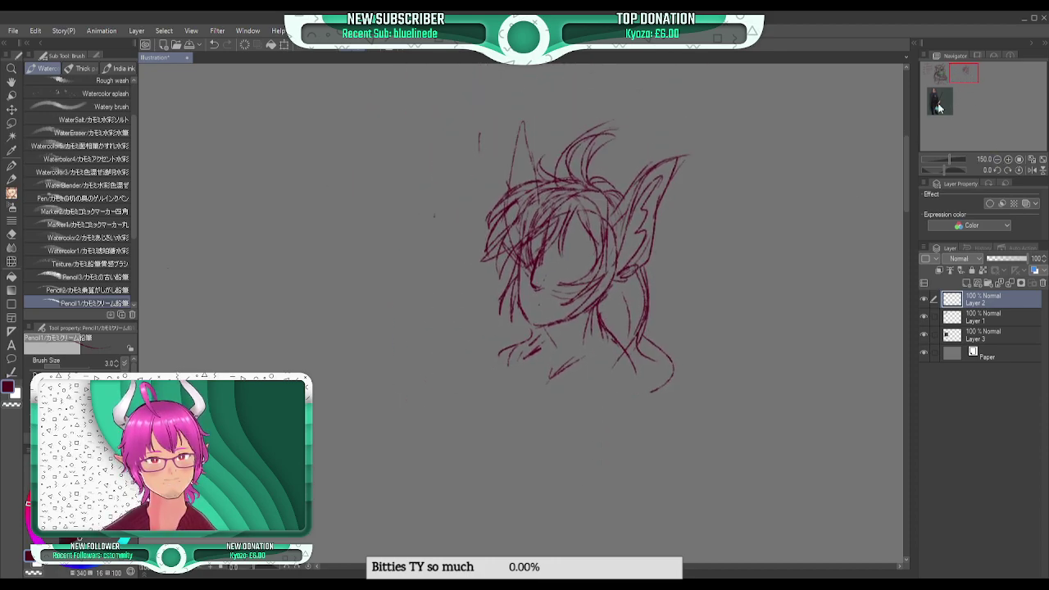
pyautogui.moveTo(602, 278)
pyautogui.mouseDown()
pyautogui.moveTo(564, 321)
pyautogui.moveTo(608, 334)
pyautogui.moveTo(593, 309)
pyautogui.moveTo(586, 332)
pyautogui.moveTo(598, 329)
pyautogui.moveTo(587, 343)
pyautogui.moveTo(613, 342)
pyautogui.mouseUp()
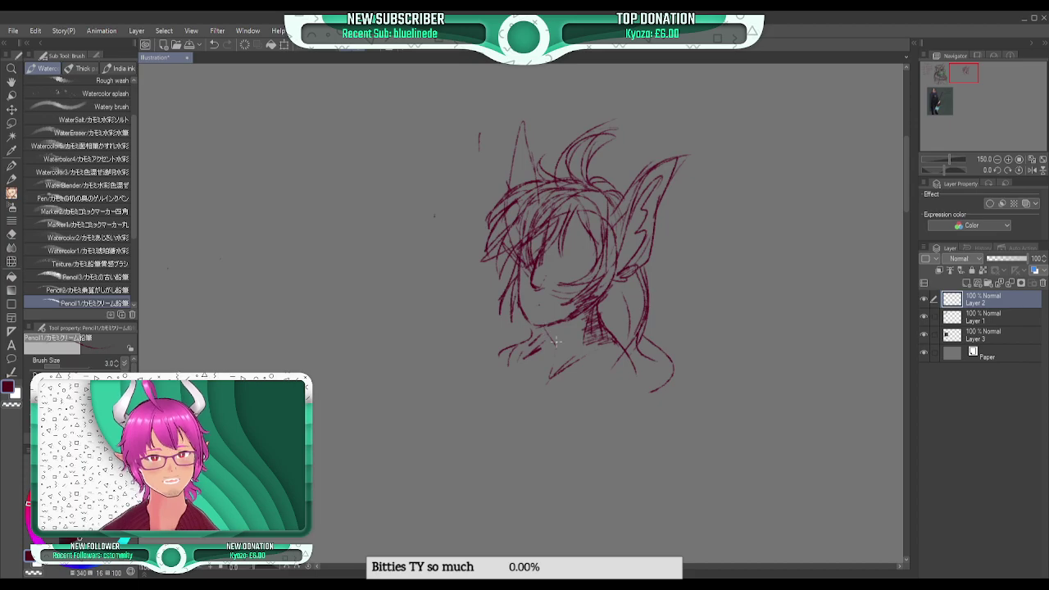
# - Draw a double underline beneath the last entry of the handwritten drawing list
pyautogui.moveTo(960, 76); pyautogui.dragTo(929, 72)
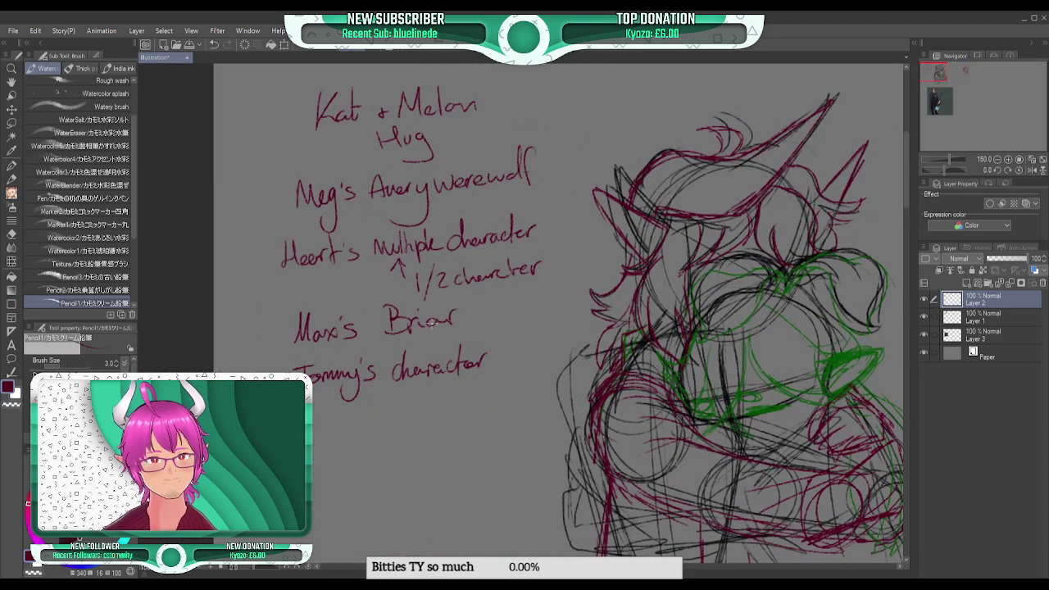
pyautogui.moveTo(366, 400); pyautogui.dragTo(510, 393)
pyautogui.moveTo(316, 409); pyautogui.dragTo(508, 399)
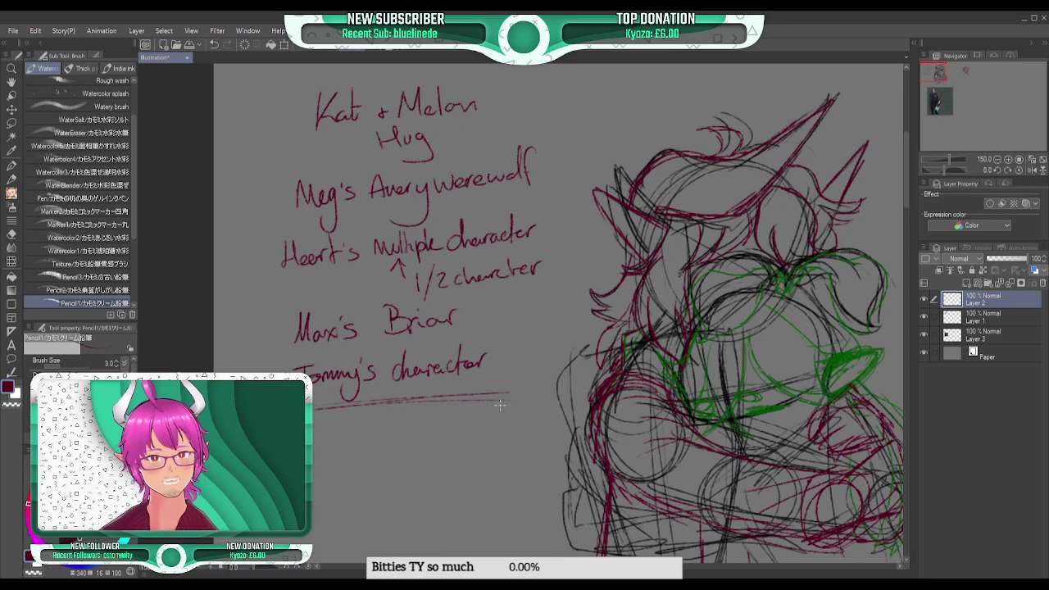
pyautogui.moveTo(939, 73); pyautogui.dragTo(967, 74)
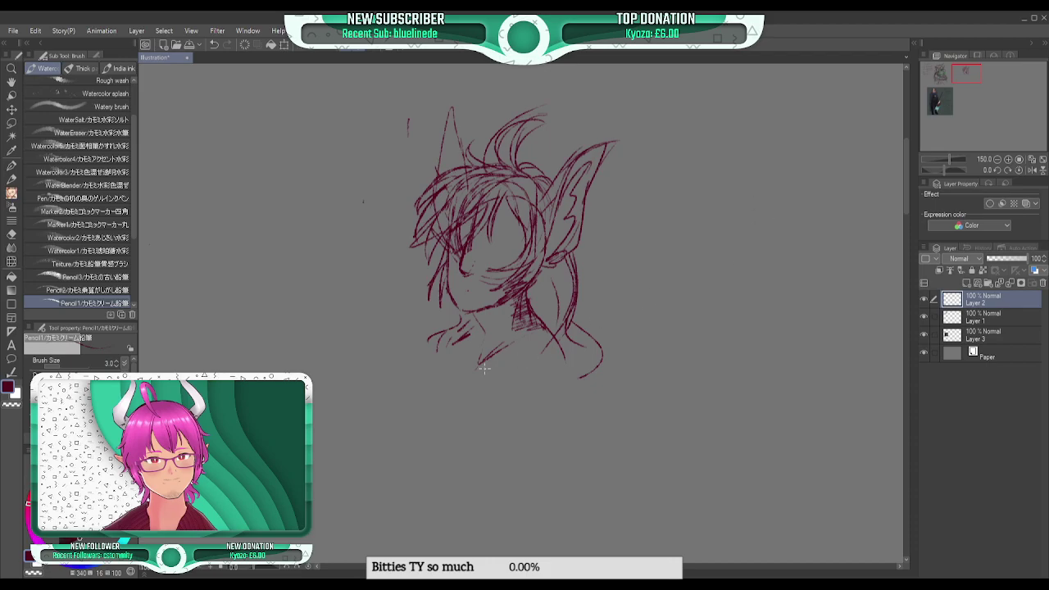
# - Lock Layer 2's transparent pixels and recolour the head sketch dark reddish brown with a filled rectangle drawn over it
pyautogui.click(82, 492)
pyautogui.click(78, 539)
pyautogui.click(11, 303)
pyautogui.moveTo(341, 74); pyautogui.dragTo(686, 475)
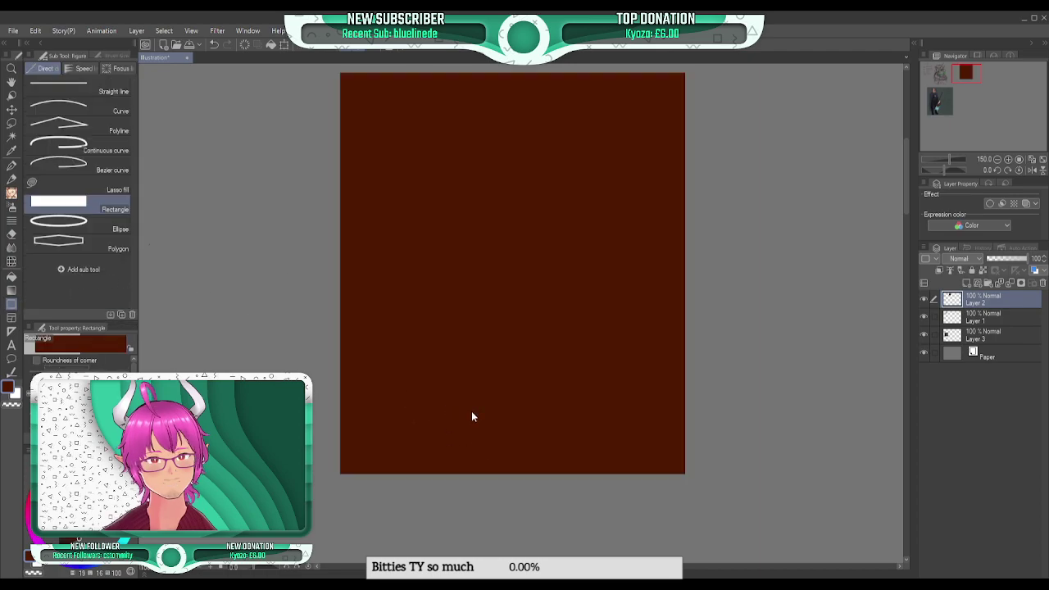
pyautogui.hotkey('ctrl', 'z')
pyautogui.click(983, 270)
pyautogui.moveTo(339, 79)
pyautogui.mouseDown()
pyautogui.moveTo(590, 297)
pyautogui.moveTo(667, 423)
pyautogui.mouseUp()
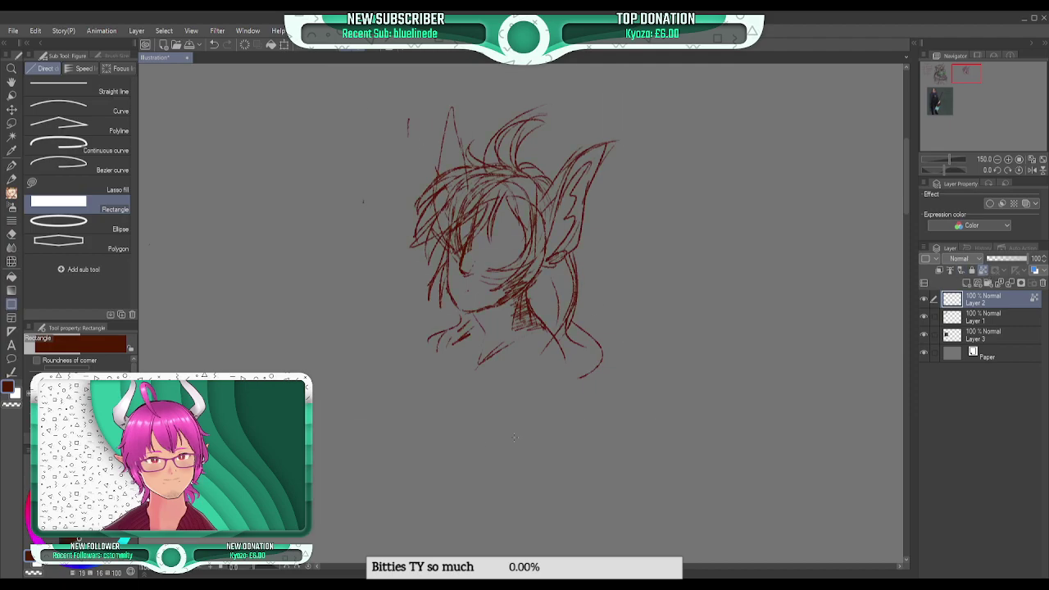
# - Sketch the collar and neckline strokes across the upper chest with the Pencil1 brush
pyautogui.press('b')
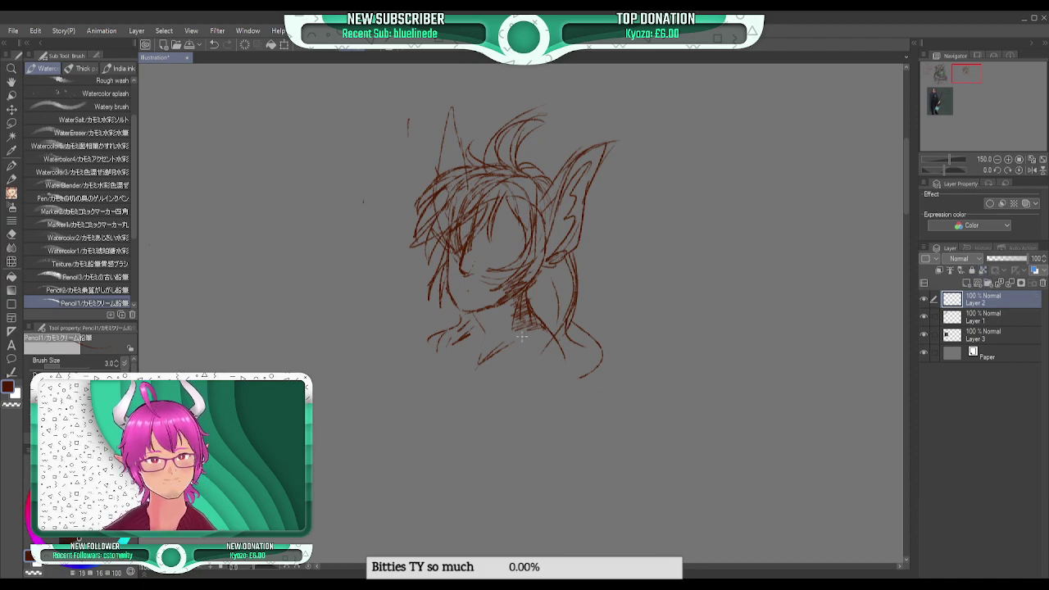
pyautogui.moveTo(462, 345)
pyautogui.mouseDown()
pyautogui.moveTo(451, 380)
pyautogui.moveTo(476, 334)
pyautogui.moveTo(459, 375)
pyautogui.moveTo(548, 332)
pyautogui.moveTo(567, 340)
pyautogui.moveTo(538, 365)
pyautogui.moveTo(472, 361)
pyautogui.moveTo(445, 422)
pyautogui.mouseUp()
pyautogui.moveTo(962, 72)
pyautogui.mouseDown()
pyautogui.moveTo(935, 96)
pyautogui.moveTo(959, 74)
pyautogui.mouseUp()
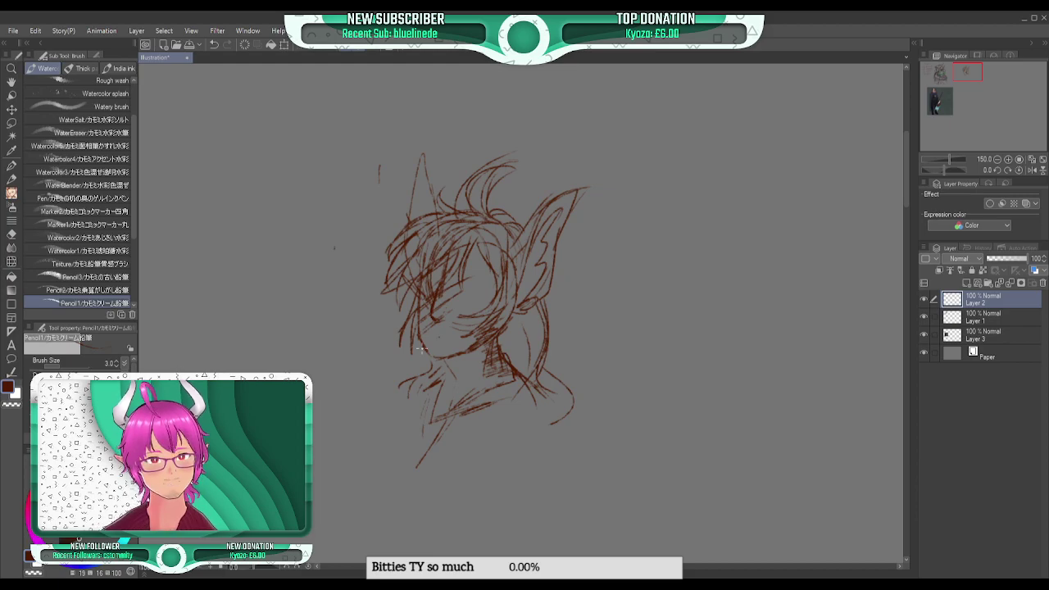
# - Try to sketch a large feathered wing in the empty space beside the head
pyautogui.moveTo(641, 281)
pyautogui.mouseDown()
pyautogui.moveTo(825, 122)
pyautogui.moveTo(821, 144)
pyautogui.moveTo(753, 186)
pyautogui.moveTo(787, 194)
pyautogui.moveTo(724, 220)
pyautogui.moveTo(765, 217)
pyautogui.moveTo(722, 233)
pyautogui.moveTo(751, 251)
pyautogui.moveTo(708, 309)
pyautogui.moveTo(654, 311)
pyautogui.moveTo(704, 255)
pyautogui.moveTo(694, 244)
pyautogui.moveTo(764, 191)
pyautogui.moveTo(704, 211)
pyautogui.moveTo(781, 165)
pyautogui.moveTo(710, 193)
pyautogui.moveTo(788, 138)
pyautogui.mouseUp()
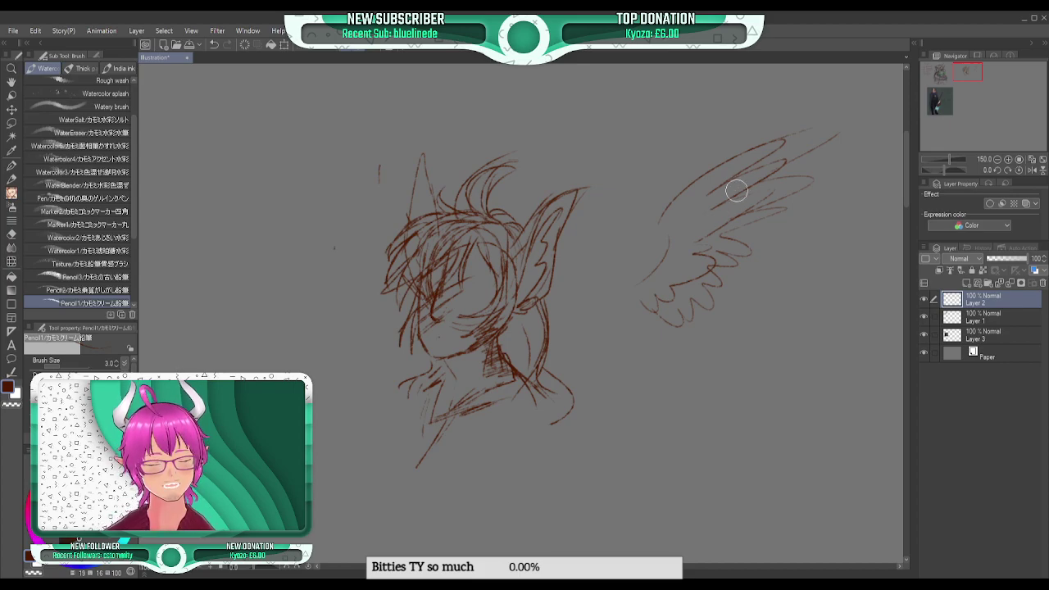
pyautogui.moveTo(653, 193)
pyautogui.mouseDown()
pyautogui.moveTo(696, 201)
pyautogui.moveTo(637, 255)
pyautogui.moveTo(609, 312)
pyautogui.moveTo(674, 276)
pyautogui.moveTo(673, 292)
pyautogui.moveTo(691, 303)
pyautogui.moveTo(653, 351)
pyautogui.mouseUp()
# - Flesh out the far pointed ear and sketch the near eye and the mouth on the face
pyautogui.moveTo(410, 221); pyautogui.dragTo(436, 163)
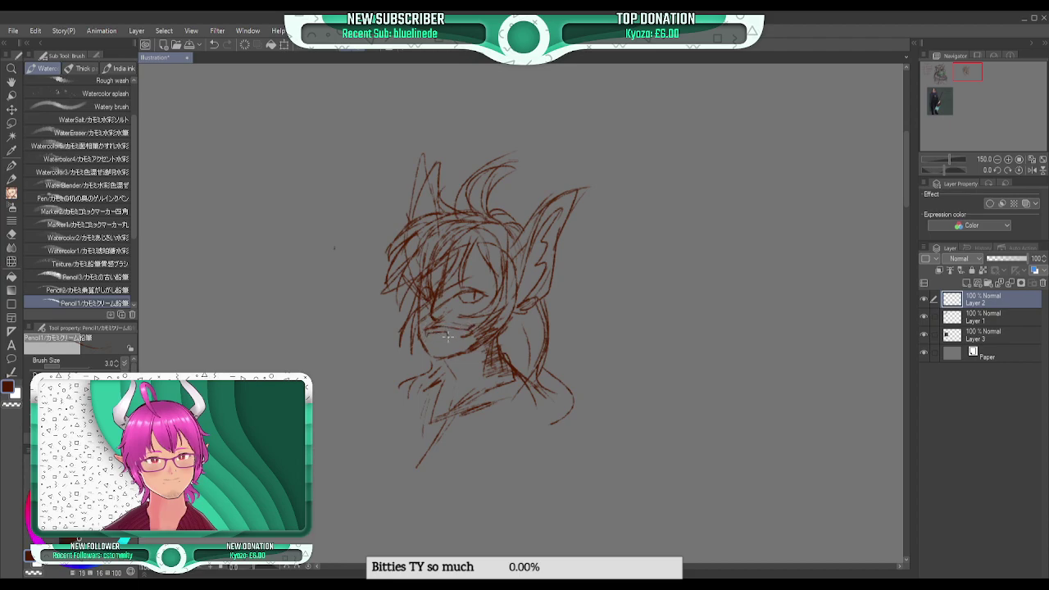
# - Redraw the mouth as a wide open grin with teeth and the tongue poking out over the lower lip
pyautogui.moveTo(426, 344)
pyautogui.mouseDown()
pyautogui.moveTo(450, 333)
pyautogui.moveTo(440, 335)
pyautogui.mouseUp()
pyautogui.click(1009, 160)
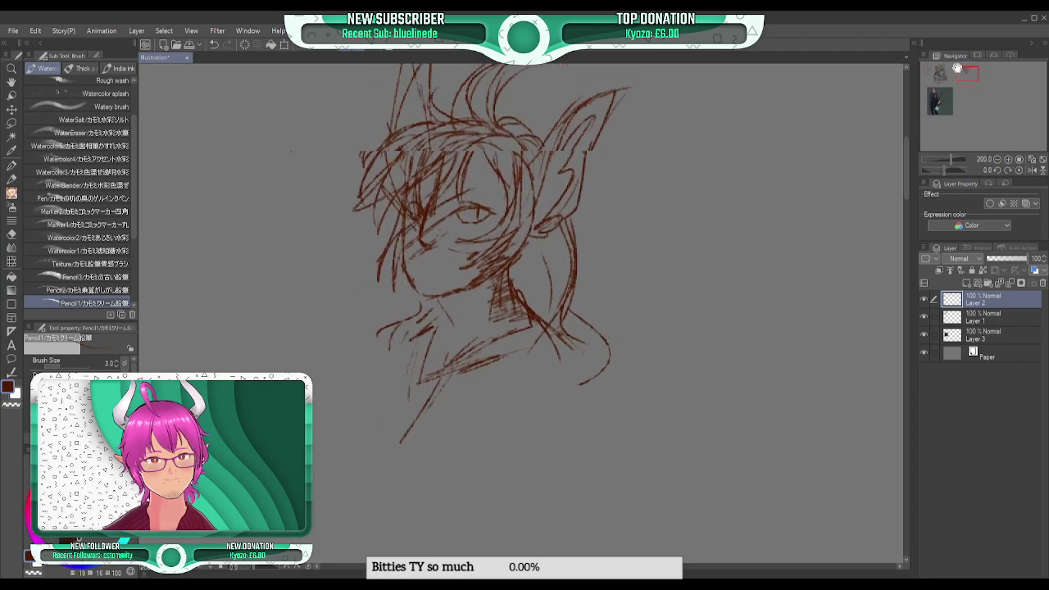
pyautogui.click(1009, 160)
pyautogui.click(1008, 160)
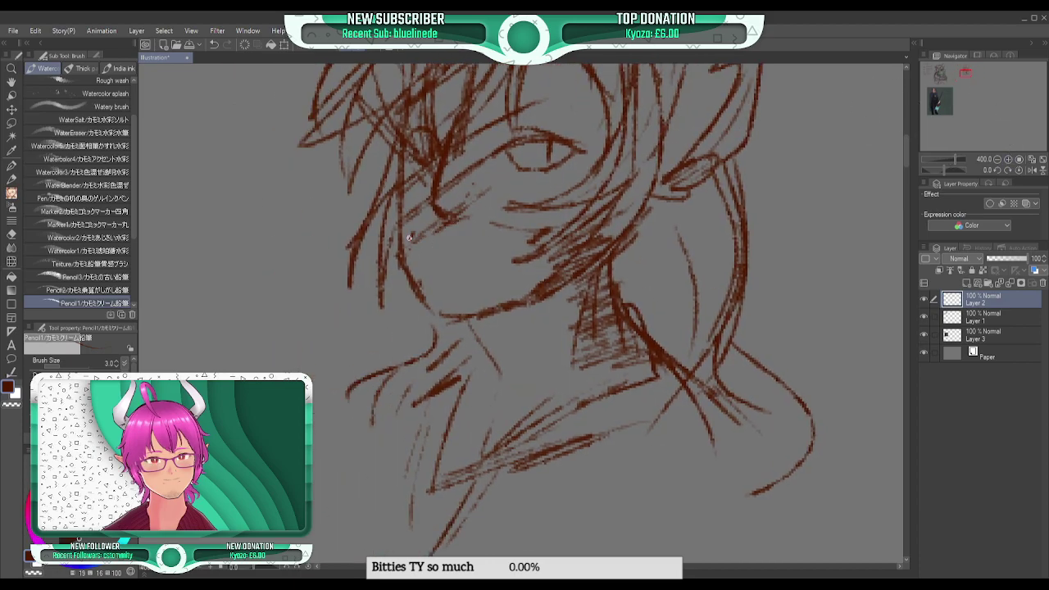
pyautogui.moveTo(417, 236); pyautogui.dragTo(554, 234)
pyautogui.moveTo(422, 237)
pyautogui.mouseDown()
pyautogui.moveTo(435, 261)
pyautogui.moveTo(476, 266)
pyautogui.mouseUp()
pyautogui.moveTo(538, 234)
pyautogui.mouseDown()
pyautogui.moveTo(493, 263)
pyautogui.moveTo(423, 261)
pyautogui.moveTo(458, 282)
pyautogui.mouseUp()
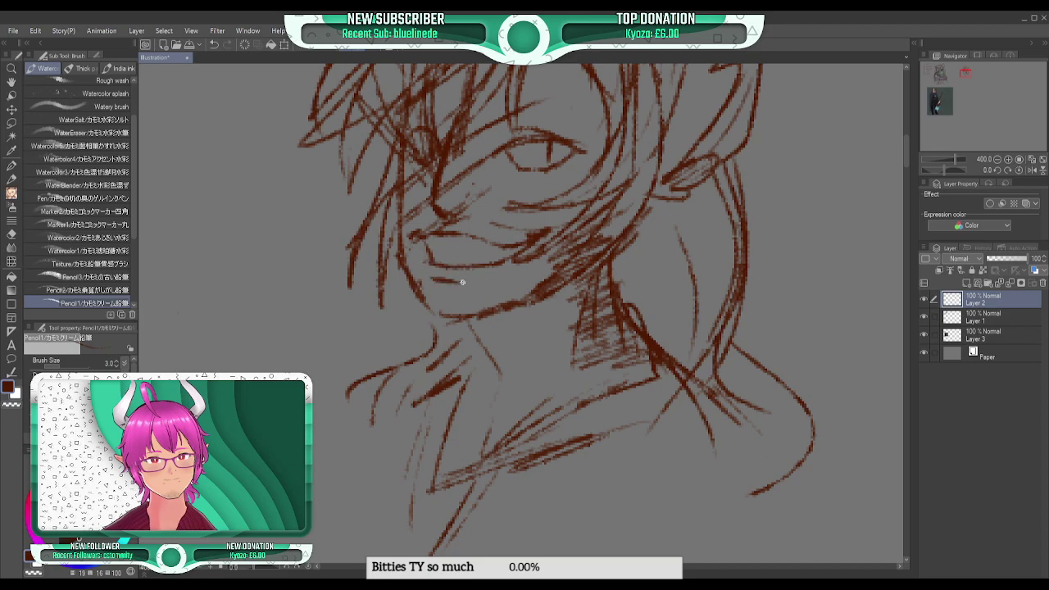
pyautogui.moveTo(425, 244)
pyautogui.mouseDown()
pyautogui.moveTo(437, 259)
pyautogui.moveTo(517, 250)
pyautogui.mouseUp()
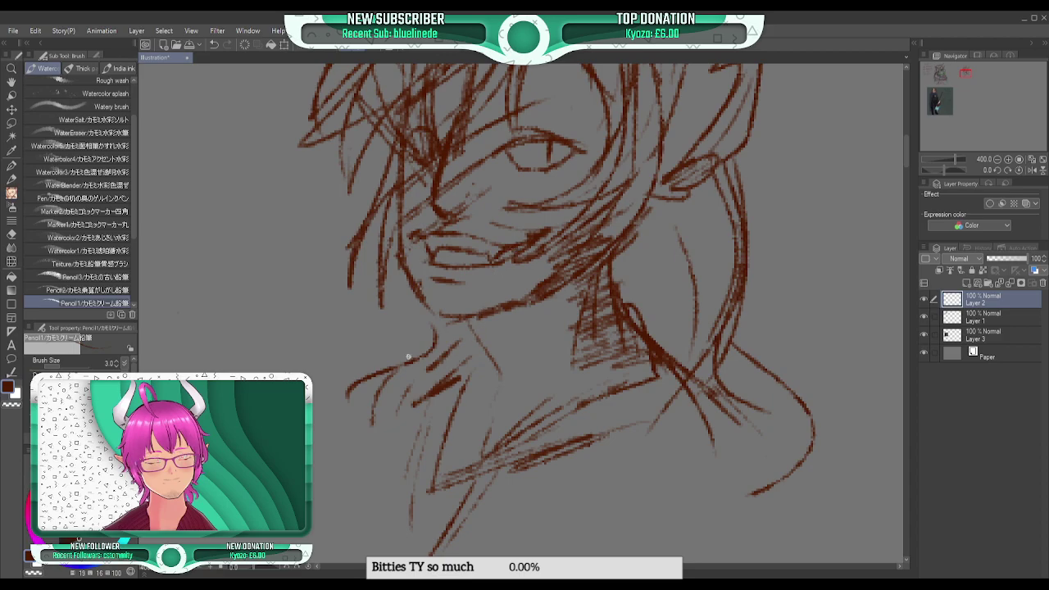
pyautogui.moveTo(432, 257)
pyautogui.mouseDown()
pyautogui.moveTo(460, 270)
pyautogui.moveTo(473, 257)
pyautogui.moveTo(443, 268)
pyautogui.mouseUp()
pyautogui.press('e')
pyautogui.press('b')
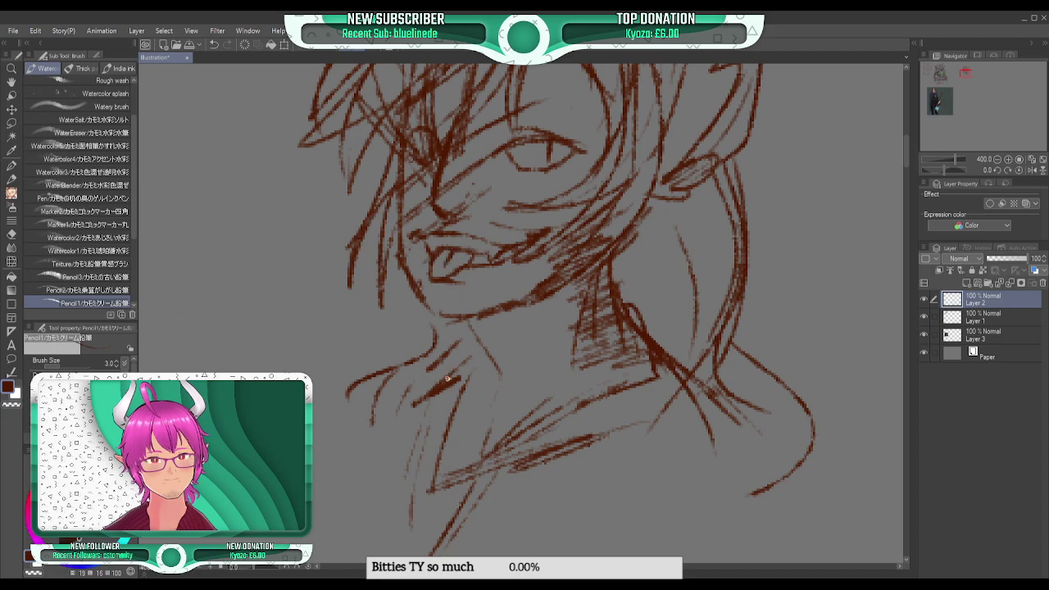
# - Sketch the brow and cheek details around the near eye and add a small piercing on the near pointed ear's edge
pyautogui.moveTo(554, 64); pyautogui.dragTo(593, 94)
pyautogui.moveTo(965, 74); pyautogui.dragTo(965, 71)
pyautogui.moveTo(486, 227)
pyautogui.mouseDown()
pyautogui.moveTo(527, 217)
pyautogui.moveTo(542, 231)
pyautogui.mouseUp()
pyautogui.click(996, 159)
pyautogui.click(997, 158)
pyautogui.click(996, 159)
pyautogui.moveTo(953, 78)
pyautogui.mouseDown()
pyautogui.moveTo(928, 95)
pyautogui.moveTo(955, 78)
pyautogui.mouseUp()
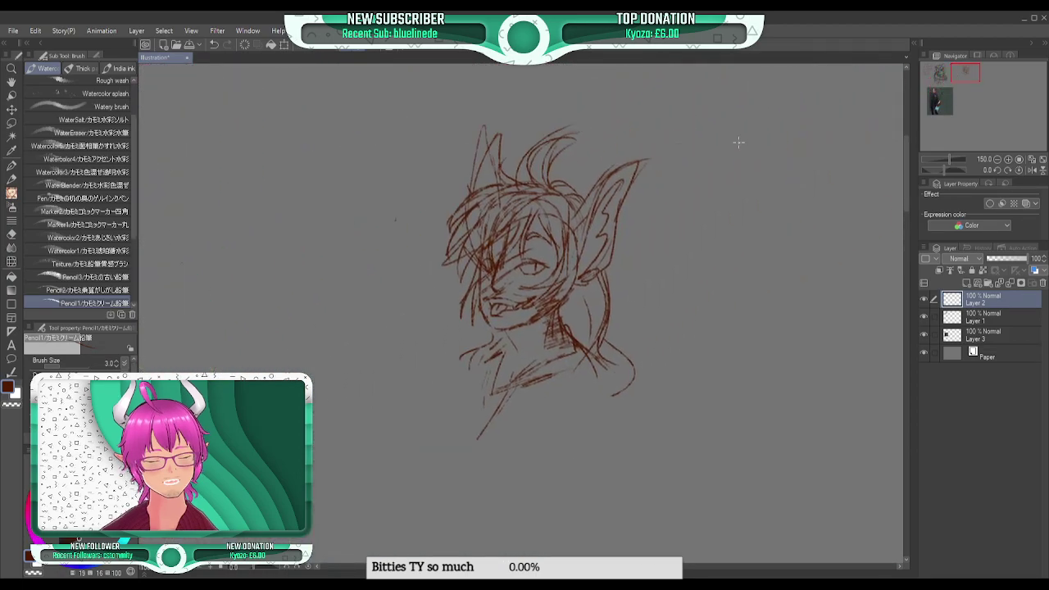
pyautogui.moveTo(615, 208); pyautogui.dragTo(622, 215)
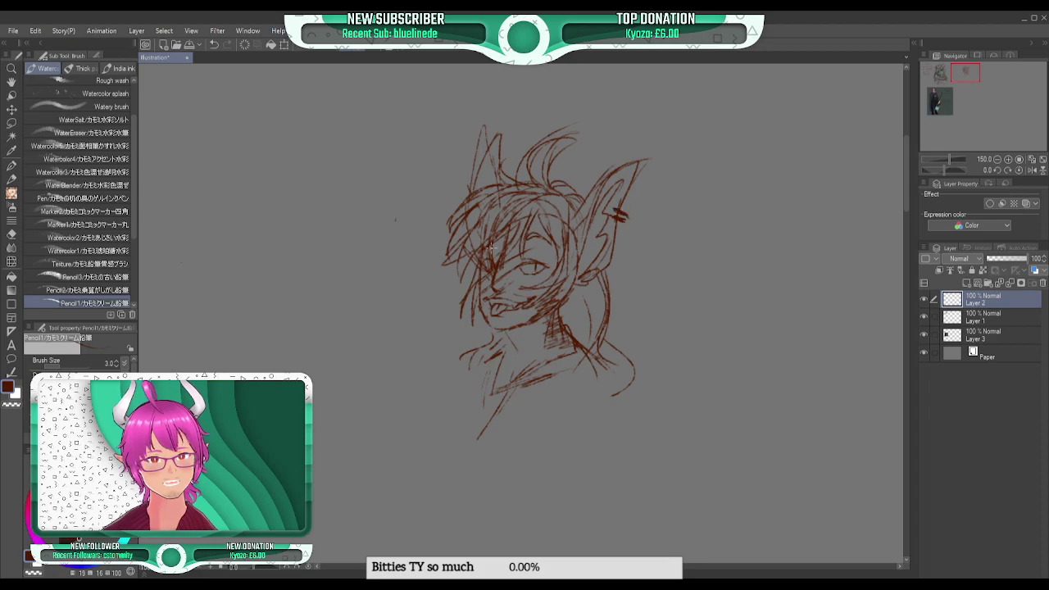
# - Check the character's hair in the reference image and sketch extra tuft strands and long wavy hair falling on both sides of the head
pyautogui.moveTo(961, 84)
pyautogui.mouseDown()
pyautogui.moveTo(939, 97)
pyautogui.moveTo(957, 96)
pyautogui.mouseUp()
pyautogui.click(997, 160)
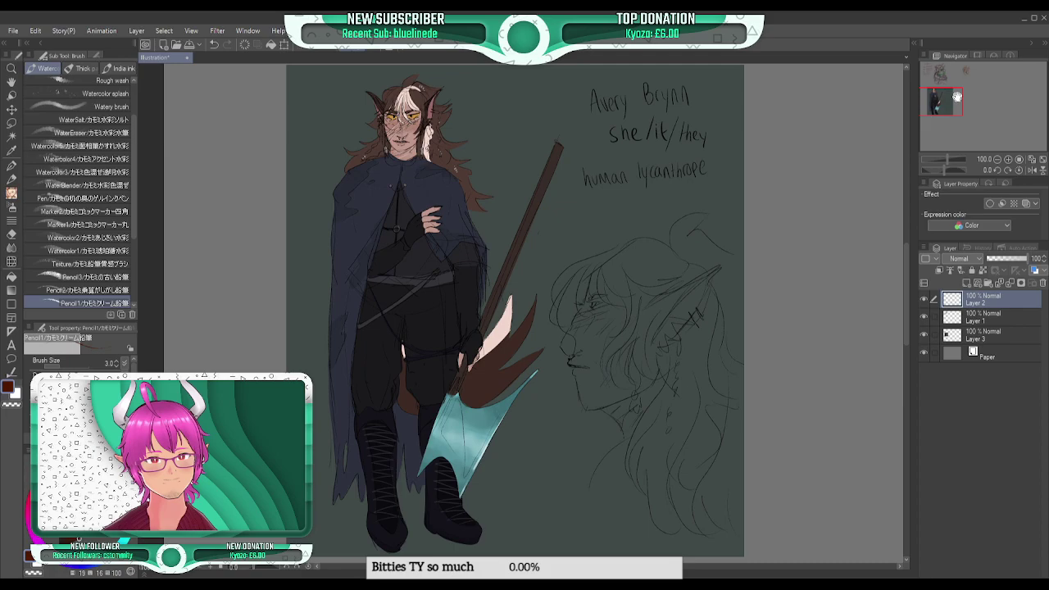
pyautogui.moveTo(956, 96); pyautogui.dragTo(970, 78)
pyautogui.click(1008, 160)
pyautogui.moveTo(528, 117); pyautogui.dragTo(555, 132)
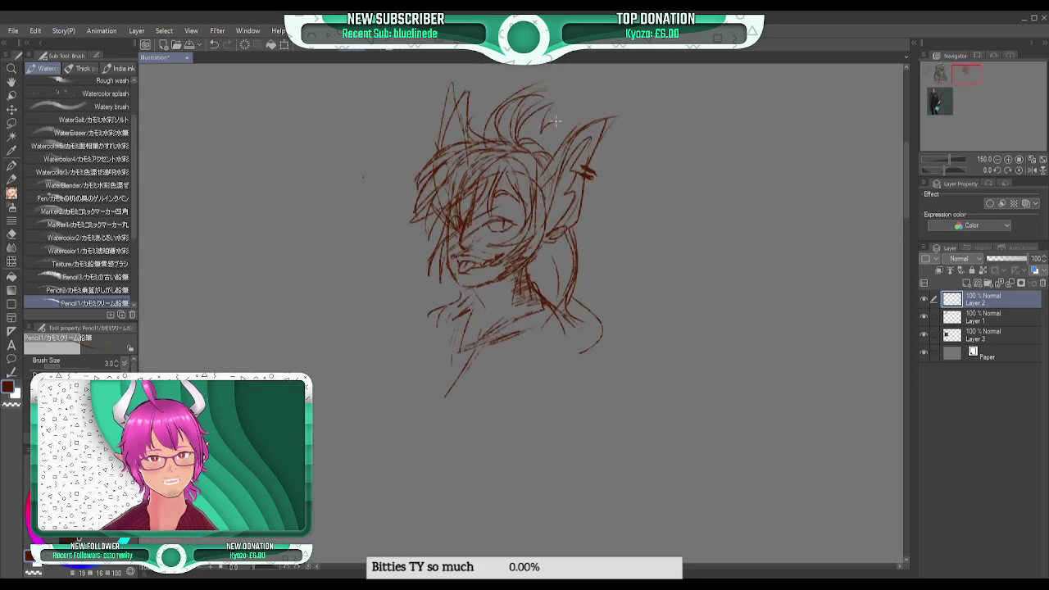
pyautogui.moveTo(587, 174)
pyautogui.mouseDown()
pyautogui.moveTo(643, 240)
pyautogui.moveTo(665, 305)
pyautogui.moveTo(678, 304)
pyautogui.mouseUp()
pyautogui.moveTo(636, 331)
pyautogui.mouseDown()
pyautogui.moveTo(620, 376)
pyautogui.moveTo(602, 328)
pyautogui.moveTo(595, 367)
pyautogui.mouseUp()
pyautogui.moveTo(433, 223)
pyautogui.mouseDown()
pyautogui.moveTo(382, 251)
pyautogui.moveTo(413, 271)
pyautogui.mouseUp()
pyautogui.moveTo(420, 267)
pyautogui.mouseDown()
pyautogui.moveTo(407, 301)
pyautogui.moveTo(408, 318)
pyautogui.moveTo(433, 313)
pyautogui.mouseUp()
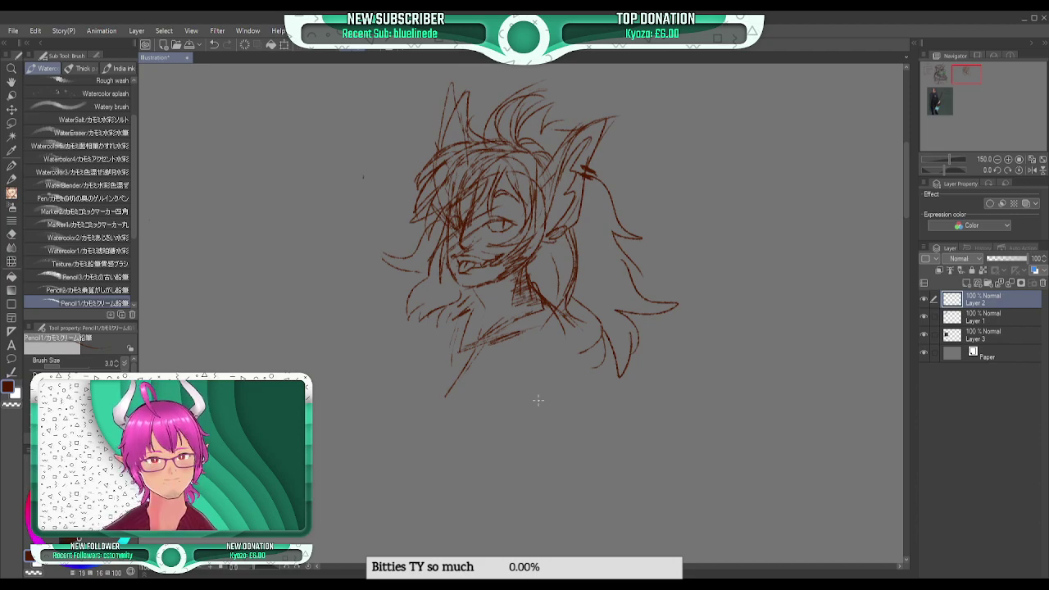
# - Darken the collar around the neck and sketch the sloping shoulder line and the cloak's front edge
pyautogui.moveTo(477, 304)
pyautogui.mouseDown()
pyautogui.moveTo(510, 318)
pyautogui.moveTo(485, 330)
pyautogui.moveTo(539, 304)
pyautogui.moveTo(479, 334)
pyautogui.moveTo(543, 300)
pyautogui.moveTo(490, 331)
pyautogui.mouseUp()
pyautogui.moveTo(538, 287); pyautogui.dragTo(582, 335)
pyautogui.moveTo(474, 308)
pyautogui.mouseDown()
pyautogui.moveTo(465, 344)
pyautogui.moveTo(516, 322)
pyautogui.mouseUp()
pyautogui.moveTo(476, 311); pyautogui.dragTo(468, 334)
pyautogui.moveTo(472, 293); pyautogui.dragTo(395, 337)
pyautogui.moveTo(465, 344); pyautogui.dragTo(446, 418)
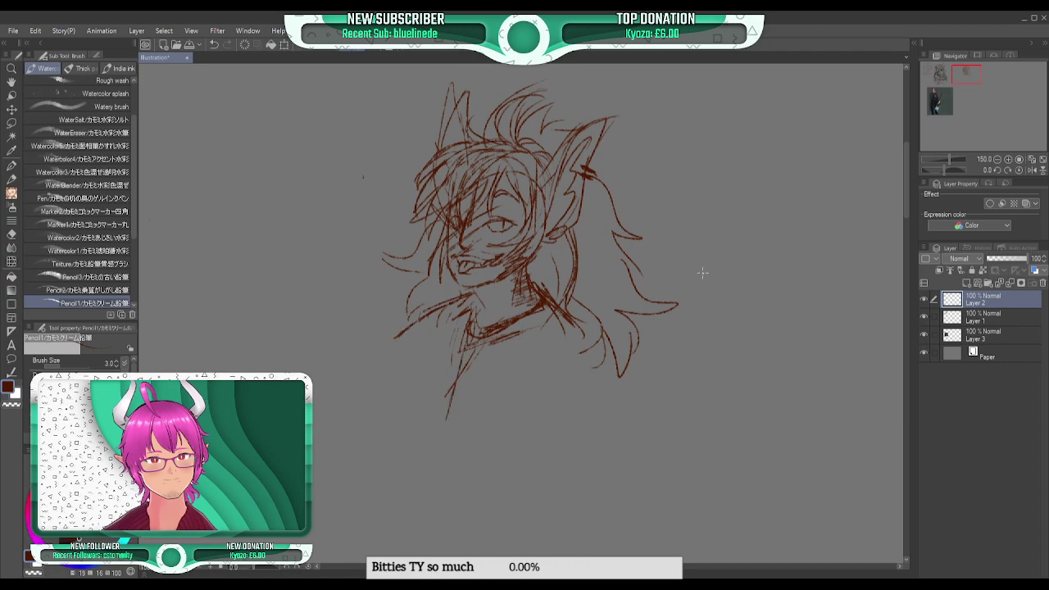
# - Check the cloak in the reference image and sketch the shoulder, the raised arm and the diagonal cloak opening across the chest
pyautogui.click(997, 159)
pyautogui.click(940, 110)
pyautogui.moveTo(940, 109); pyautogui.dragTo(971, 78)
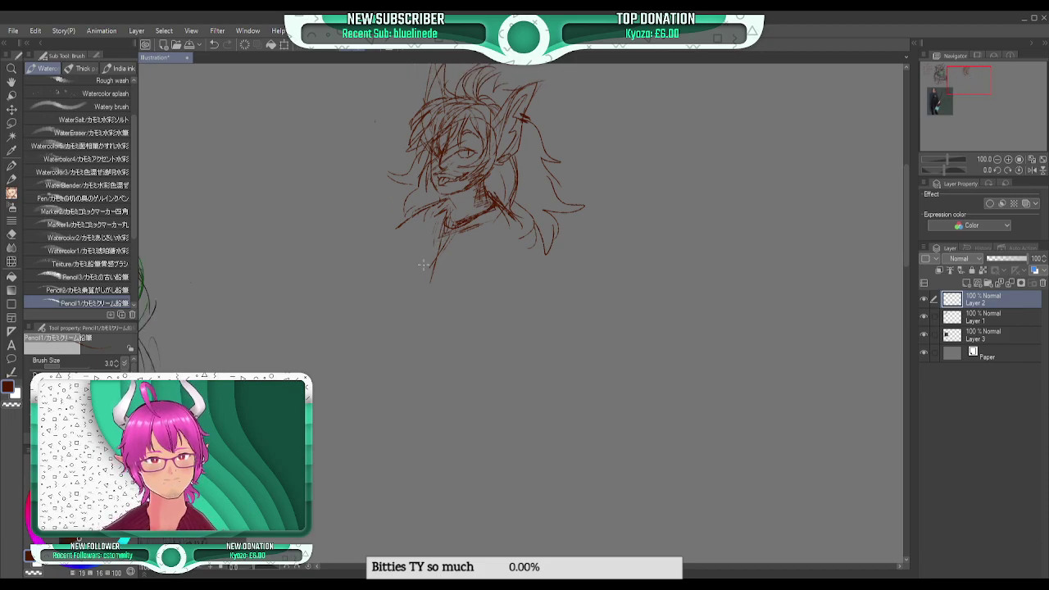
pyautogui.moveTo(391, 291); pyautogui.dragTo(418, 260)
pyautogui.moveTo(426, 207)
pyautogui.mouseDown()
pyautogui.moveTo(370, 259)
pyautogui.moveTo(356, 301)
pyautogui.moveTo(385, 234)
pyautogui.moveTo(355, 287)
pyautogui.mouseUp()
pyautogui.moveTo(379, 248)
pyautogui.mouseDown()
pyautogui.moveTo(340, 299)
pyautogui.moveTo(373, 304)
pyautogui.moveTo(411, 272)
pyautogui.moveTo(527, 351)
pyautogui.moveTo(559, 341)
pyautogui.mouseUp()
# - Sketch the opposite upper arm down to the bent elbow, the chest edges and the cloak's long hanging outer edge
pyautogui.moveTo(542, 230); pyautogui.dragTo(593, 311)
pyautogui.moveTo(501, 317); pyautogui.dragTo(574, 361)
pyautogui.moveTo(544, 241); pyautogui.dragTo(588, 356)
pyautogui.moveTo(548, 215); pyautogui.dragTo(583, 327)
pyautogui.moveTo(442, 242); pyautogui.dragTo(394, 285)
pyautogui.moveTo(443, 250); pyautogui.dragTo(483, 307)
pyautogui.moveTo(350, 246)
pyautogui.mouseDown()
pyautogui.moveTo(339, 268)
pyautogui.moveTo(340, 355)
pyautogui.moveTo(336, 313)
pyautogui.moveTo(354, 484)
pyautogui.mouseUp()
pyautogui.moveTo(375, 477)
pyautogui.mouseDown()
pyautogui.moveTo(402, 480)
pyautogui.moveTo(354, 474)
pyautogui.mouseUp()
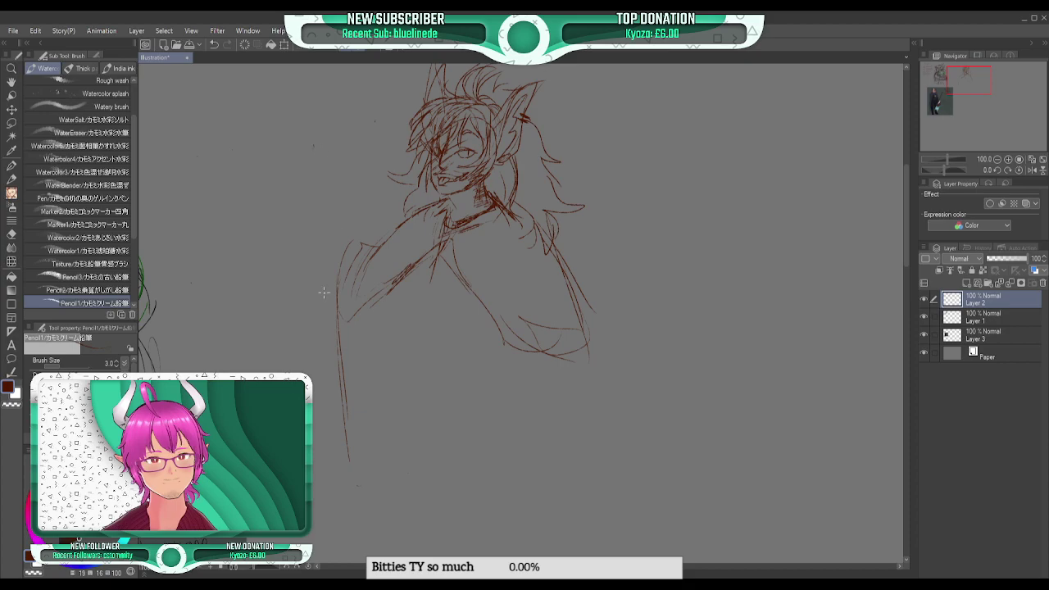
# - Try to draw a long straight weapon shaft beside the figure's raised arm
pyautogui.keyDown('shift'); pyautogui.click(316, 546); pyautogui.keyUp('shift')
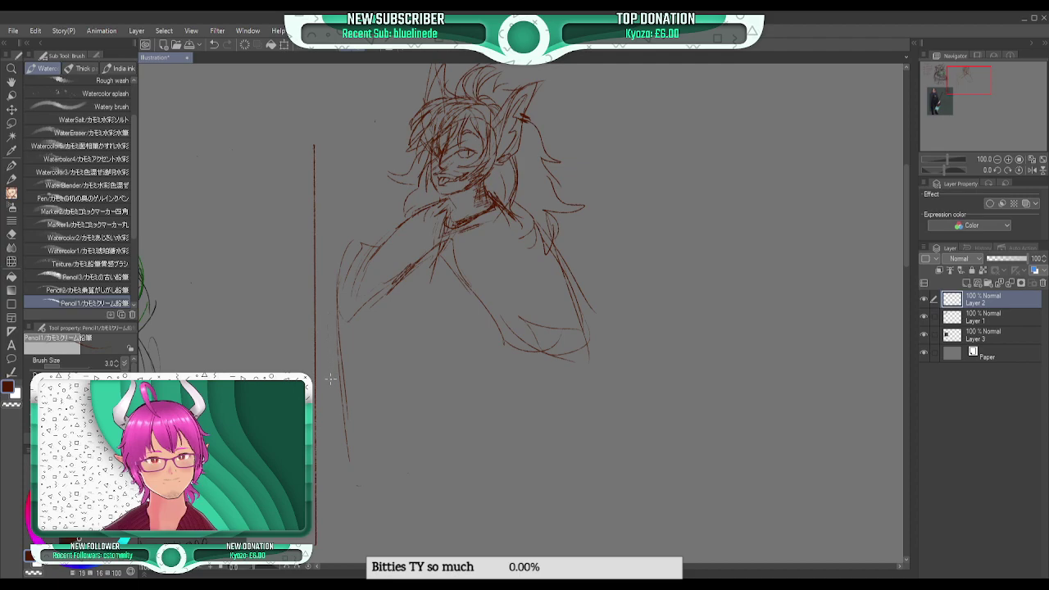
pyautogui.hotkey('ctrl', 'z')
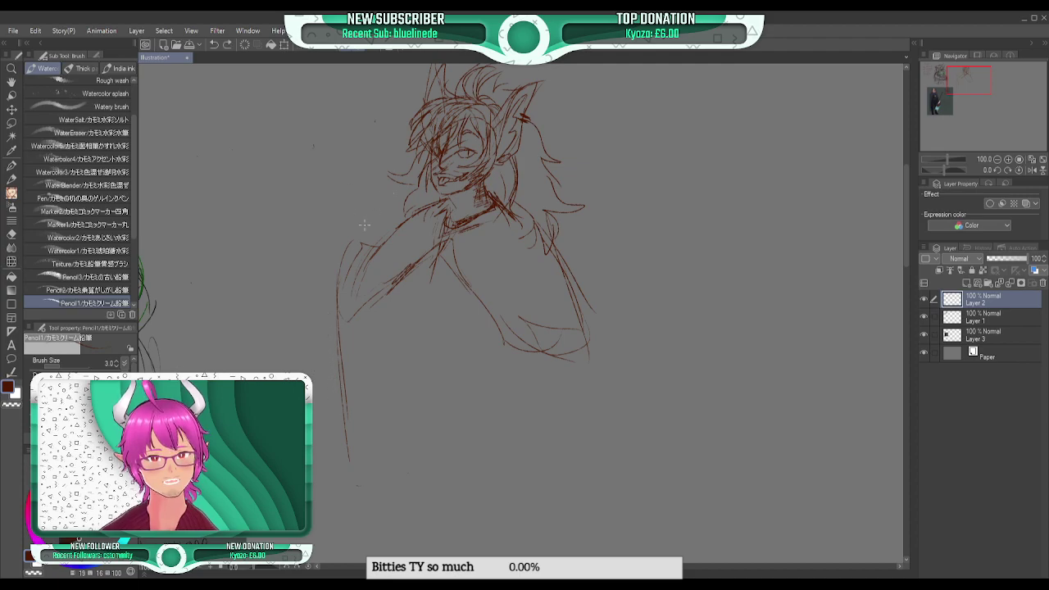
pyautogui.moveTo(314, 145); pyautogui.dragTo(295, 393)
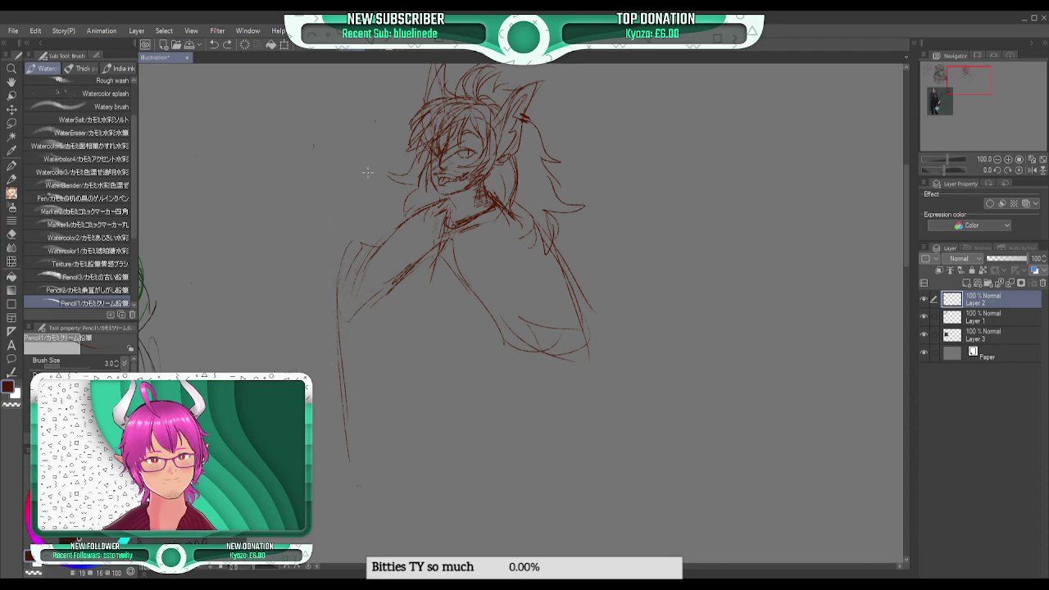
pyautogui.moveTo(370, 151); pyautogui.dragTo(295, 393)
pyautogui.hotkey('ctrl', 'z')
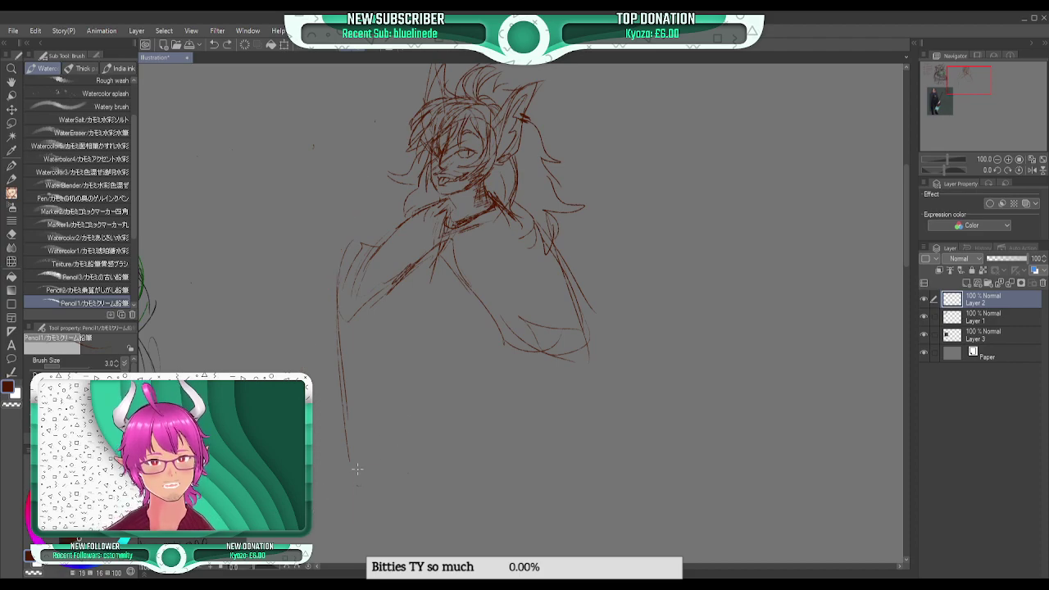
# - Try a steep slanted shaft crossing the raised arm, with a forearm and a hand gripping it near the face
pyautogui.moveTo(397, 142)
pyautogui.mouseDown()
pyautogui.moveTo(352, 456)
pyautogui.moveTo(328, 501)
pyautogui.mouseUp()
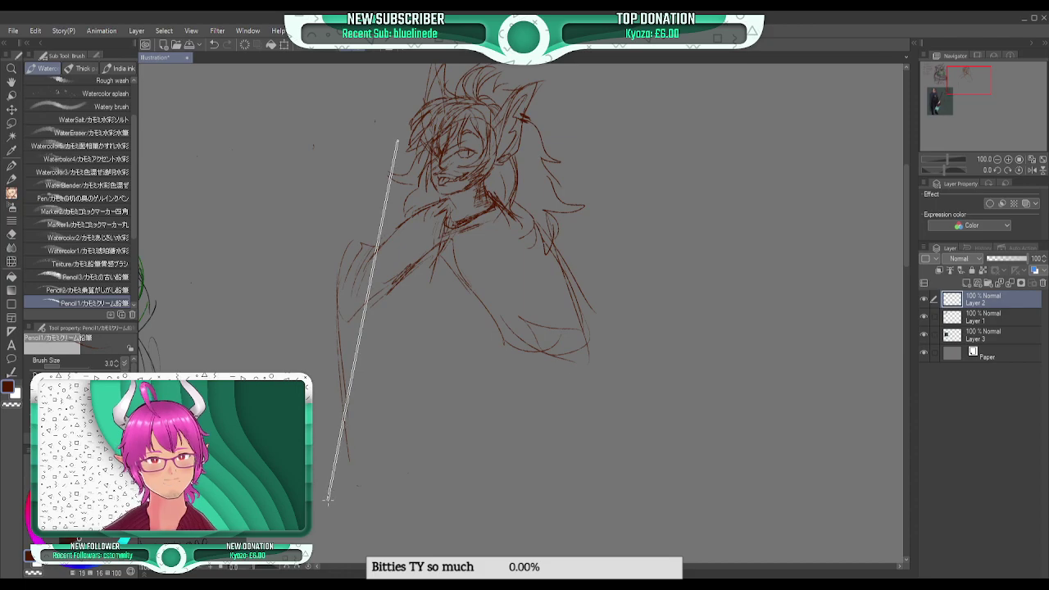
pyautogui.moveTo(348, 262); pyautogui.dragTo(308, 312)
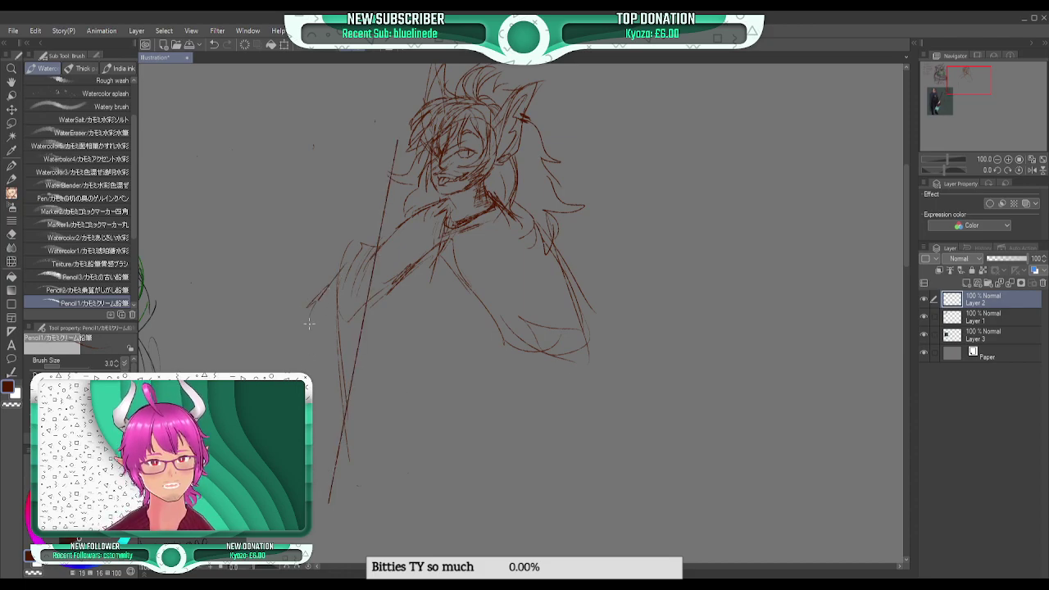
pyautogui.moveTo(381, 184)
pyautogui.mouseDown()
pyautogui.moveTo(384, 227)
pyautogui.moveTo(368, 208)
pyautogui.moveTo(376, 234)
pyautogui.mouseUp()
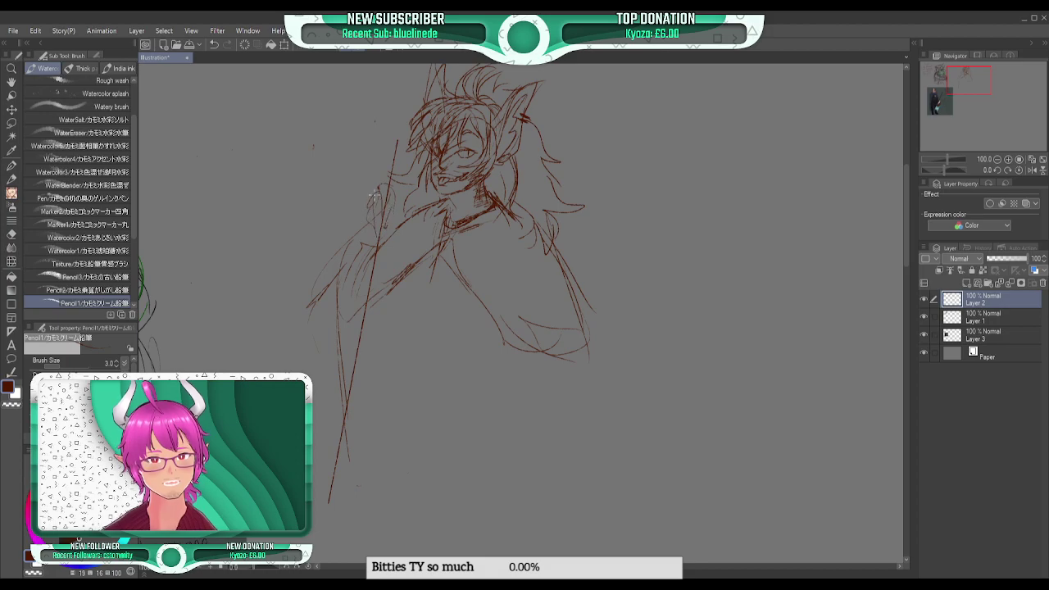
pyautogui.moveTo(370, 199)
pyautogui.mouseDown()
pyautogui.moveTo(384, 187)
pyautogui.moveTo(382, 214)
pyautogui.moveTo(376, 193)
pyautogui.mouseUp()
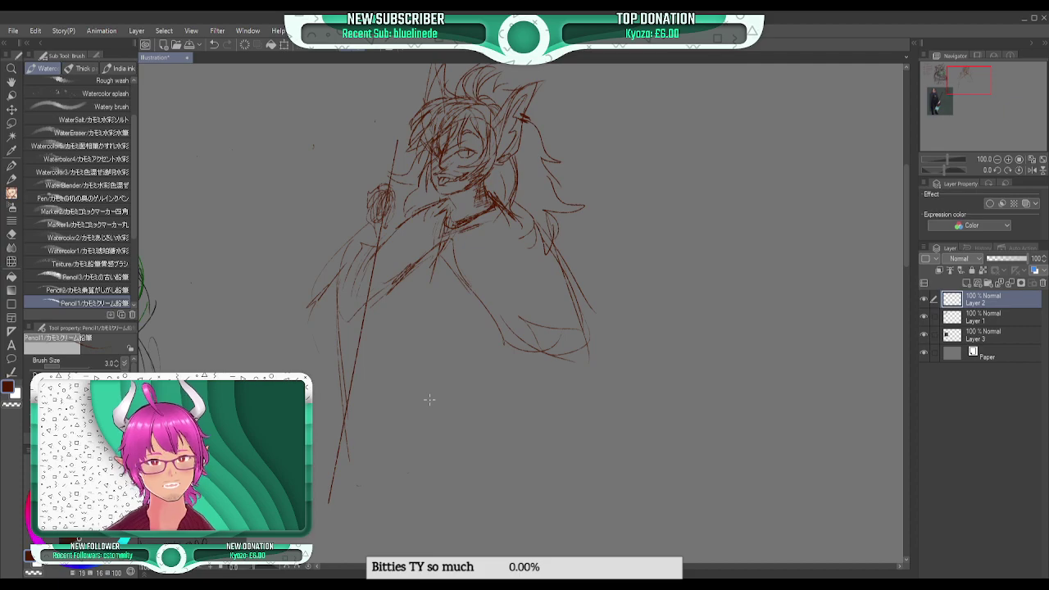
pyautogui.hotkey('ctrl', 'z')
pyautogui.hotkey('ctrl', 'z')
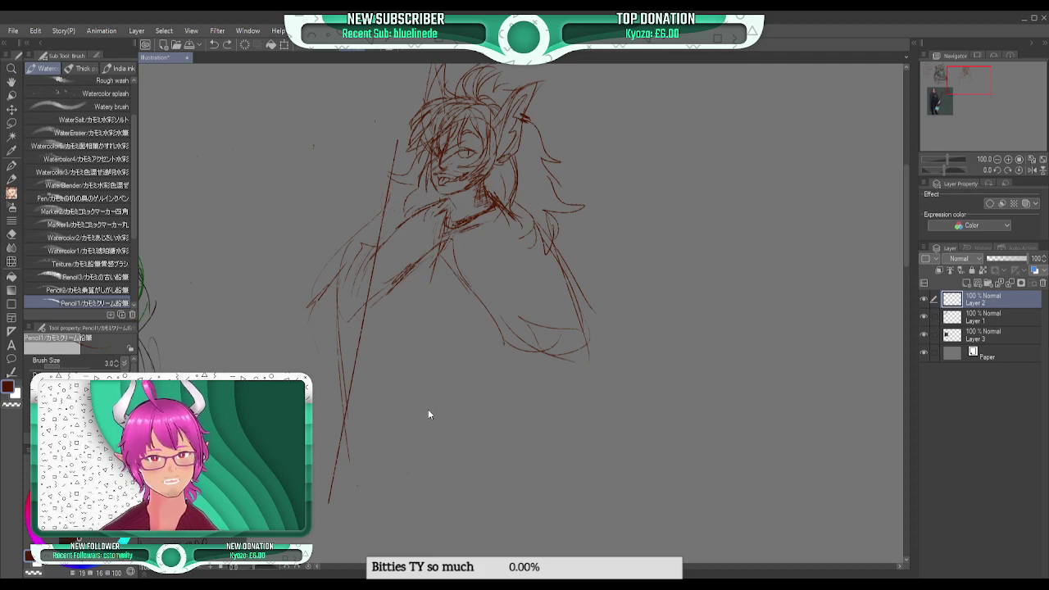
pyautogui.hotkey('ctrl', 'z')
pyautogui.hotkey('ctrl', 'z')
pyautogui.hotkey('ctrl', 'z')
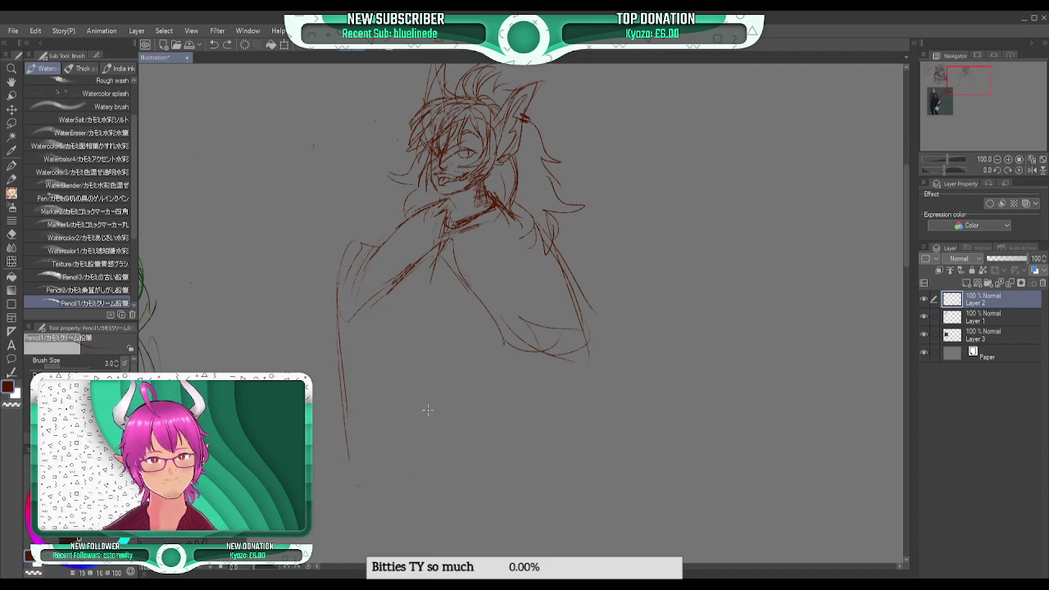
# - Draw a straight weapon shaft running diagonally downward across the front of the torso, checking the weapon in the reference image
pyautogui.moveTo(304, 189); pyautogui.dragTo(458, 415)
pyautogui.moveTo(978, 104)
pyautogui.mouseDown()
pyautogui.moveTo(946, 85)
pyautogui.moveTo(934, 107)
pyautogui.mouseUp()
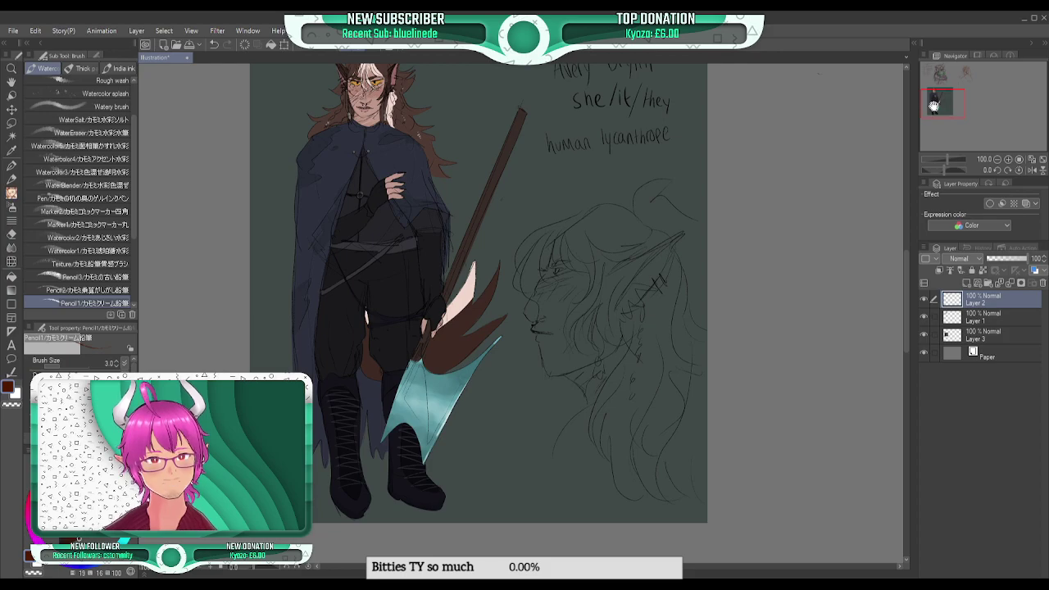
pyautogui.moveTo(934, 107); pyautogui.dragTo(960, 85)
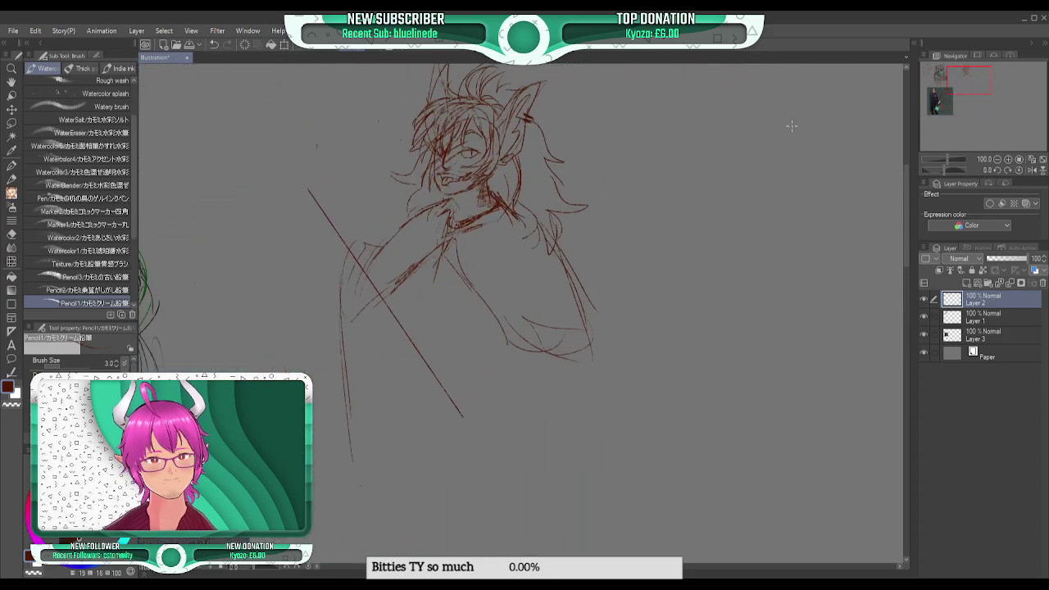
# - Sketch a hand gripping the shaft at waist height, its forearm back to the bent elbow, the sleeve folds and the collar edge
pyautogui.moveTo(408, 319)
pyautogui.mouseDown()
pyautogui.moveTo(398, 324)
pyautogui.moveTo(417, 350)
pyautogui.moveTo(416, 331)
pyautogui.moveTo(422, 360)
pyautogui.moveTo(511, 332)
pyautogui.mouseUp()
pyautogui.moveTo(574, 302)
pyautogui.mouseDown()
pyautogui.moveTo(603, 394)
pyautogui.moveTo(598, 416)
pyautogui.mouseUp()
pyautogui.moveTo(509, 326); pyautogui.dragTo(576, 336)
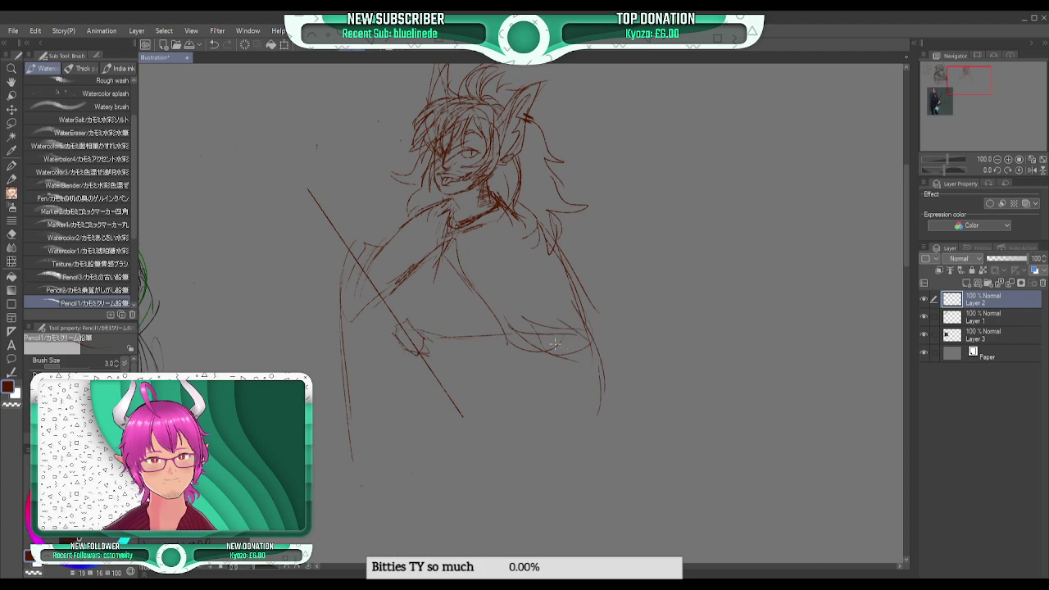
pyautogui.moveTo(514, 398)
pyautogui.mouseDown()
pyautogui.moveTo(535, 392)
pyautogui.moveTo(569, 327)
pyautogui.moveTo(545, 321)
pyautogui.moveTo(580, 322)
pyautogui.moveTo(533, 314)
pyautogui.mouseUp()
pyautogui.moveTo(499, 197); pyautogui.dragTo(529, 223)
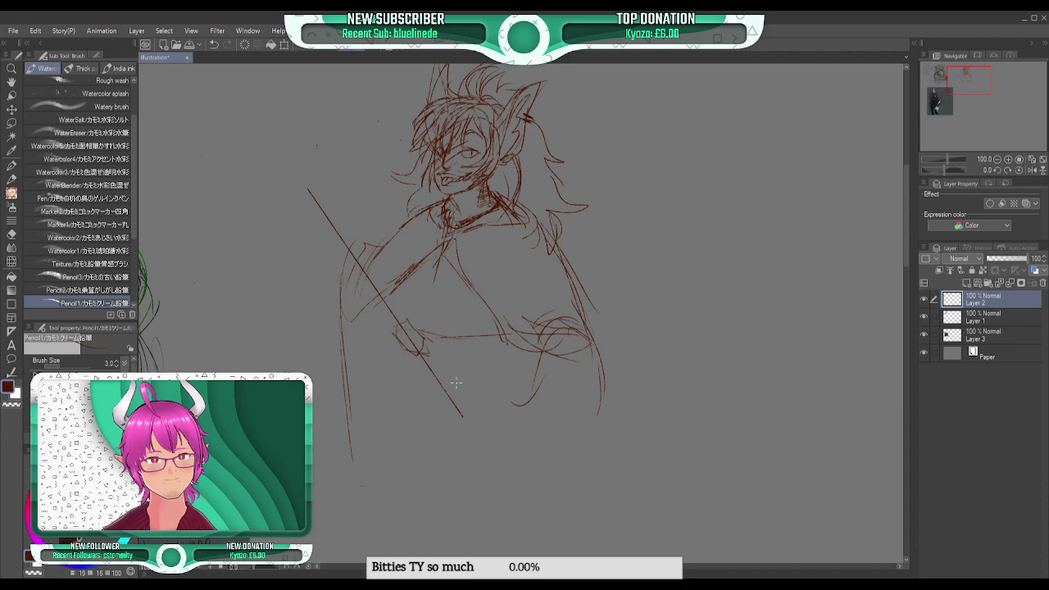
# - Sketch the raised hand with curled fingers at the shaft's upper end and thicken the shaft with a second line
pyautogui.moveTo(963, 81)
pyautogui.mouseDown()
pyautogui.moveTo(937, 100)
pyautogui.moveTo(958, 84)
pyautogui.mouseUp()
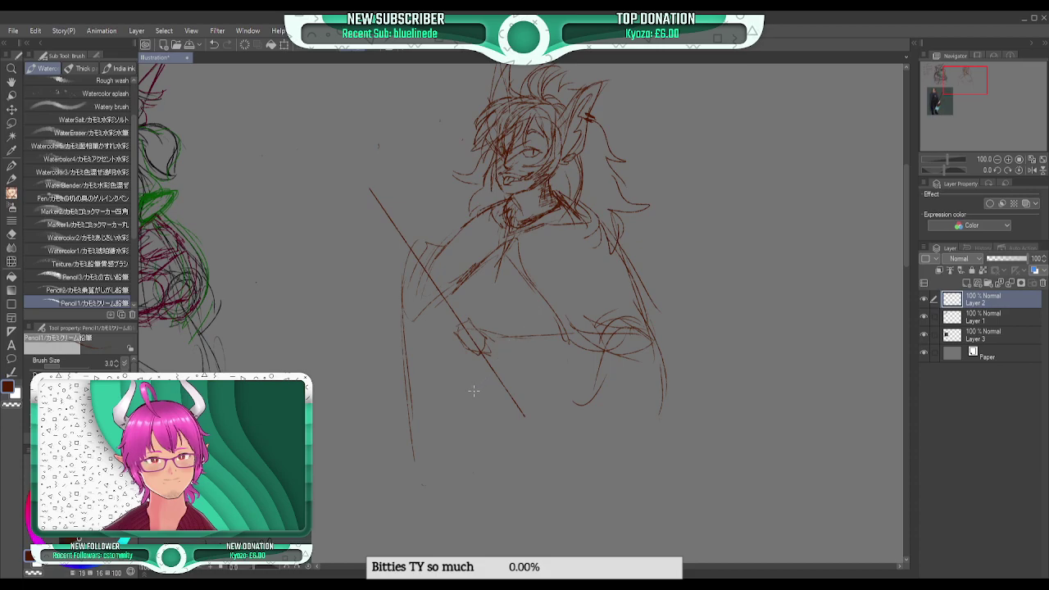
pyautogui.click(1007, 160)
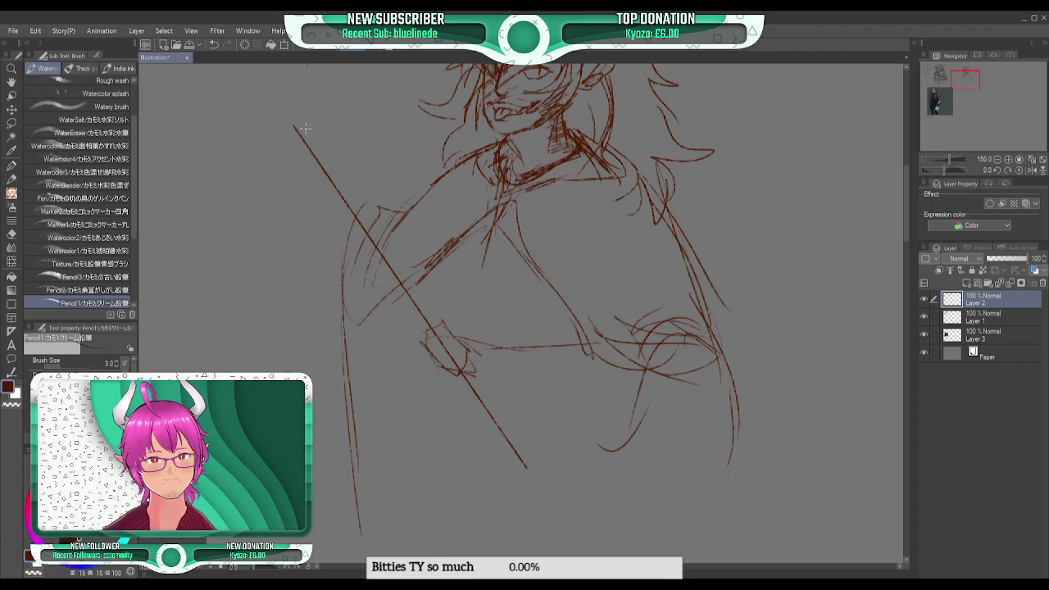
pyautogui.moveTo(321, 201); pyautogui.dragTo(285, 164)
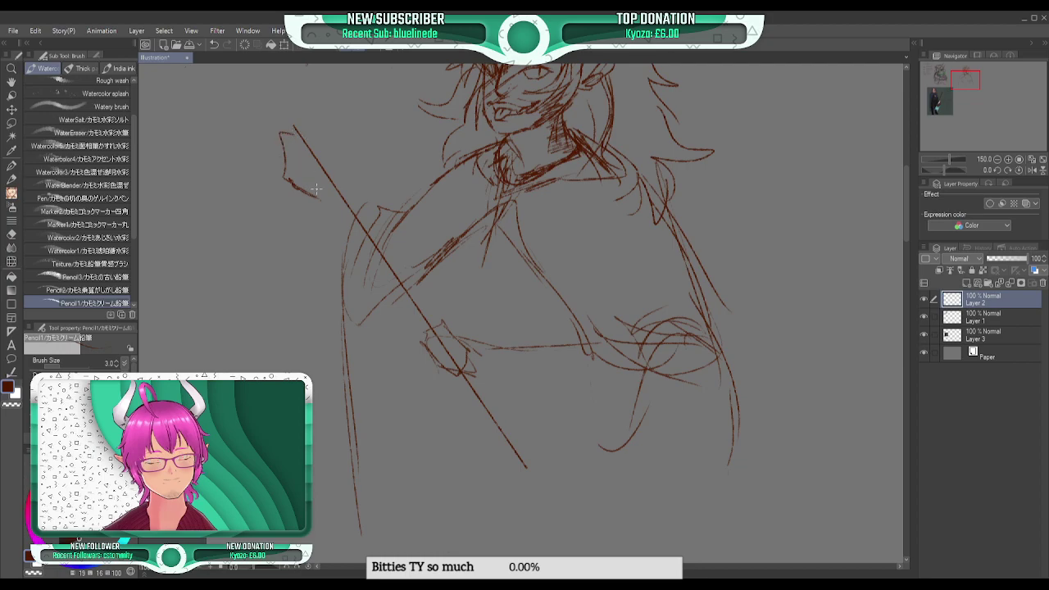
pyautogui.moveTo(324, 199)
pyautogui.mouseDown()
pyautogui.moveTo(290, 169)
pyautogui.moveTo(281, 131)
pyautogui.moveTo(297, 142)
pyautogui.moveTo(303, 173)
pyautogui.moveTo(335, 181)
pyautogui.moveTo(339, 200)
pyautogui.moveTo(310, 193)
pyautogui.moveTo(341, 205)
pyautogui.mouseUp()
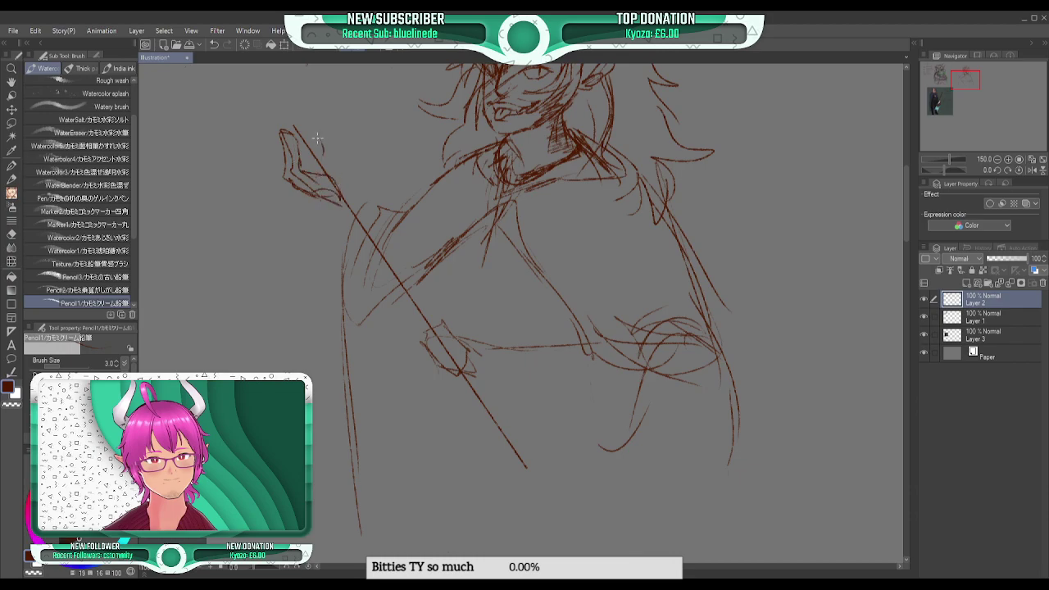
pyautogui.moveTo(316, 148); pyautogui.dragTo(440, 336)
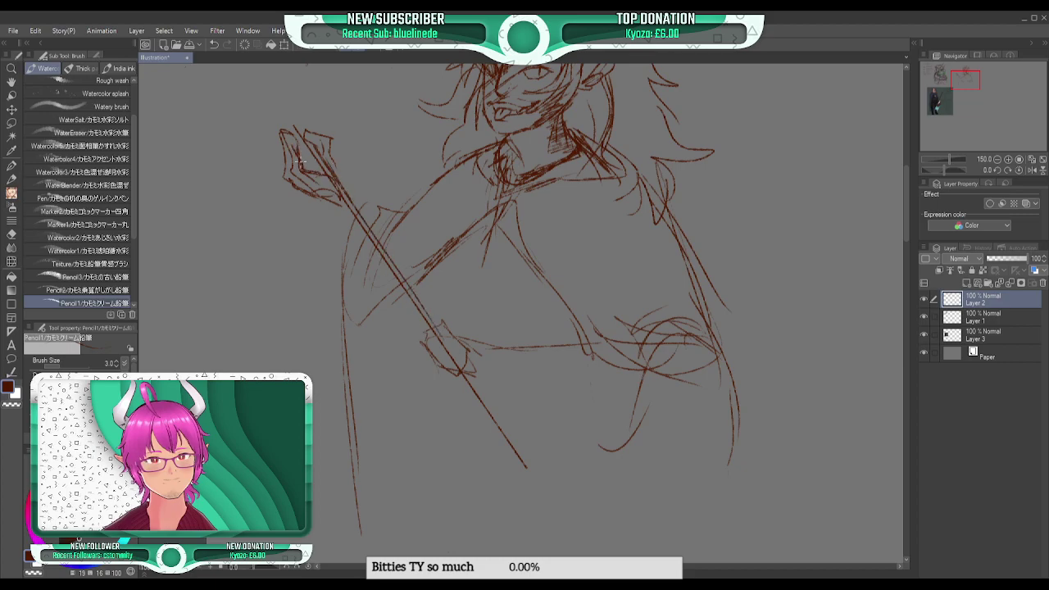
pyautogui.moveTo(318, 141); pyautogui.dragTo(310, 169)
pyautogui.moveTo(286, 126)
pyautogui.mouseDown()
pyautogui.moveTo(283, 167)
pyautogui.moveTo(279, 158)
pyautogui.moveTo(319, 198)
pyautogui.moveTo(277, 169)
pyautogui.mouseUp()
pyautogui.moveTo(279, 108)
pyautogui.mouseDown()
pyautogui.moveTo(287, 138)
pyautogui.moveTo(280, 112)
pyautogui.moveTo(281, 175)
pyautogui.moveTo(312, 193)
pyautogui.moveTo(294, 128)
pyautogui.mouseUp()
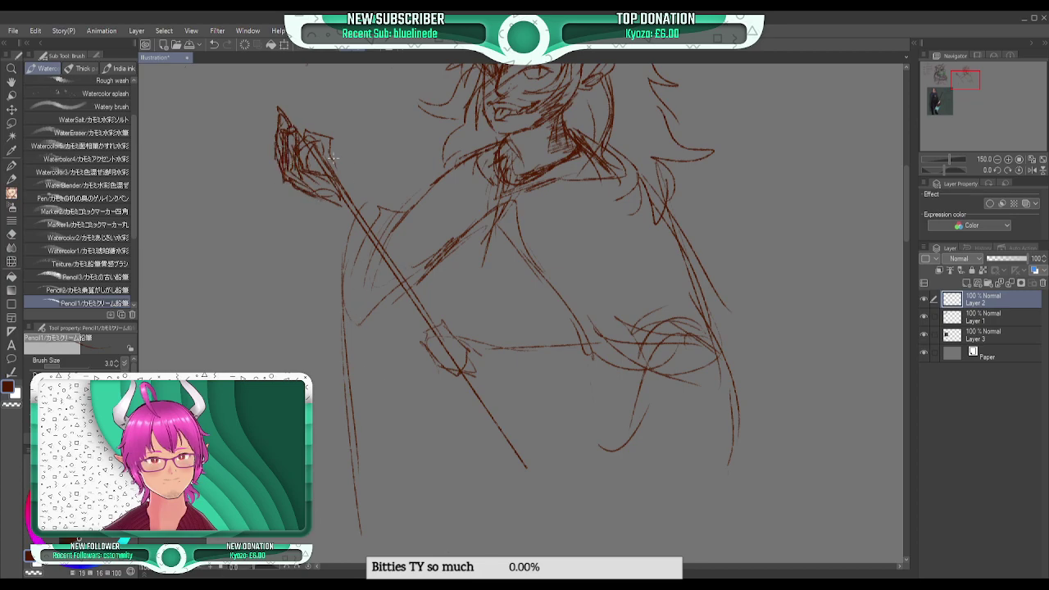
# - Sketch the raised forearm with loose cloak folds draping beneath it, the torso's side line and the cloak's long hanging edge
pyautogui.moveTo(330, 200); pyautogui.dragTo(345, 246)
pyautogui.moveTo(344, 168)
pyautogui.mouseDown()
pyautogui.moveTo(384, 245)
pyautogui.moveTo(359, 317)
pyautogui.moveTo(377, 218)
pyautogui.moveTo(383, 372)
pyautogui.mouseUp()
pyautogui.moveTo(385, 307); pyautogui.dragTo(393, 389)
pyautogui.moveTo(384, 275)
pyautogui.mouseDown()
pyautogui.moveTo(421, 370)
pyautogui.moveTo(461, 238)
pyautogui.mouseUp()
pyautogui.moveTo(456, 275); pyautogui.dragTo(476, 227)
pyautogui.moveTo(395, 214); pyautogui.dragTo(407, 345)
pyautogui.moveTo(391, 241)
pyautogui.mouseDown()
pyautogui.moveTo(407, 347)
pyautogui.moveTo(362, 203)
pyautogui.moveTo(403, 396)
pyautogui.mouseUp()
pyautogui.moveTo(331, 203); pyautogui.dragTo(380, 352)
pyautogui.moveTo(342, 236); pyautogui.dragTo(357, 328)
pyautogui.moveTo(370, 492)
pyautogui.mouseDown()
pyautogui.moveTo(352, 371)
pyautogui.moveTo(383, 556)
pyautogui.mouseUp()
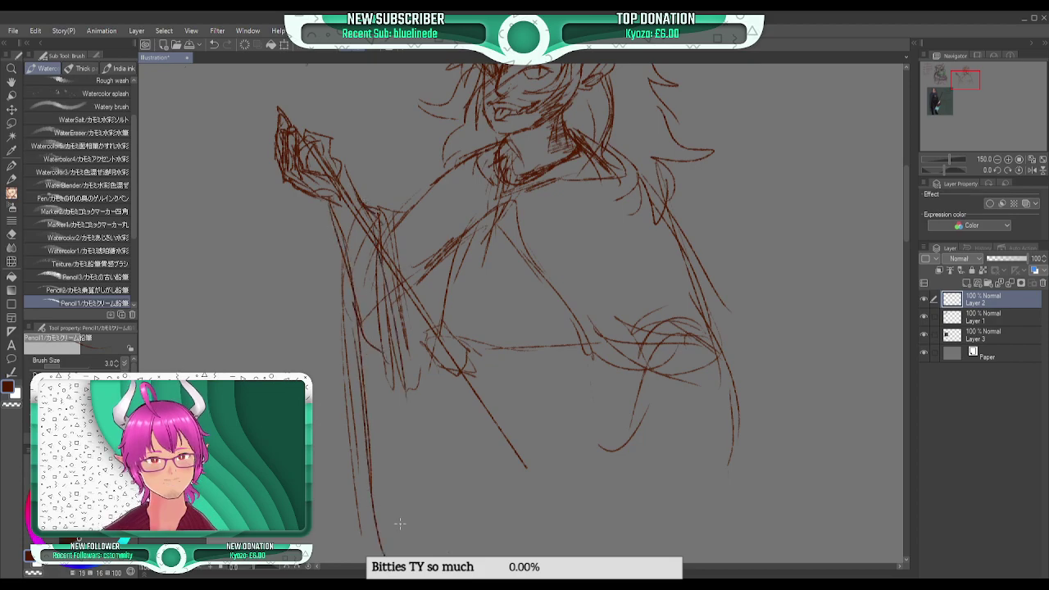
# - Sketch the lower edge of the waist-height forearm and the fabric folds around its bent elbow
pyautogui.moveTo(468, 372); pyautogui.dragTo(635, 410)
pyautogui.moveTo(608, 403); pyautogui.dragTo(667, 397)
pyautogui.moveTo(598, 354); pyautogui.dragTo(682, 320)
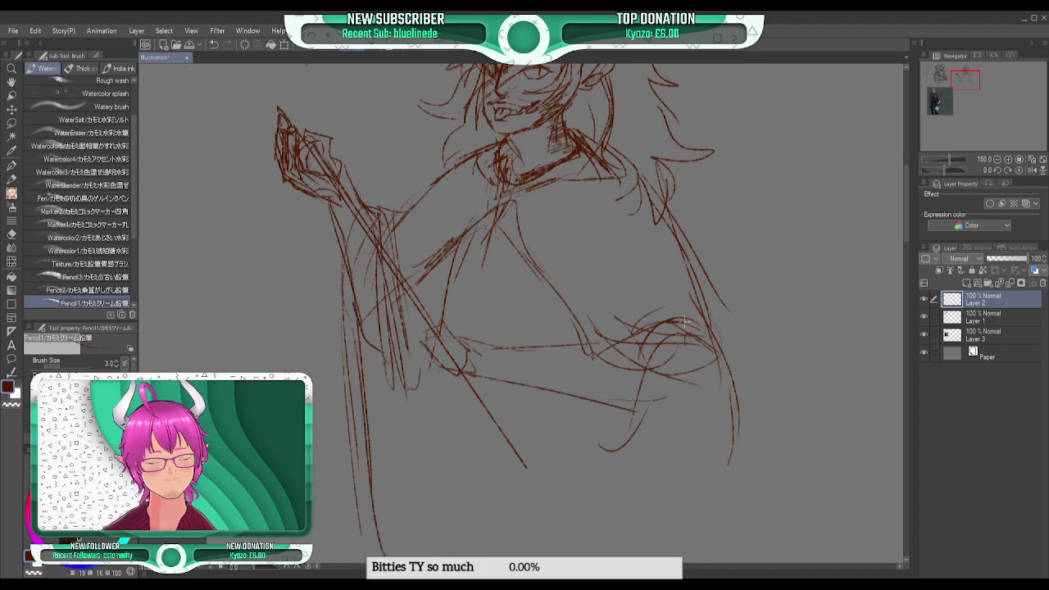
# - Round off the bent elbow's lower curve and darken the waist-height hand and the stretch of shaft just above it
pyautogui.moveTo(715, 372)
pyautogui.mouseDown()
pyautogui.moveTo(635, 422)
pyautogui.moveTo(702, 397)
pyautogui.moveTo(716, 350)
pyautogui.moveTo(709, 388)
pyautogui.moveTo(678, 397)
pyautogui.mouseUp()
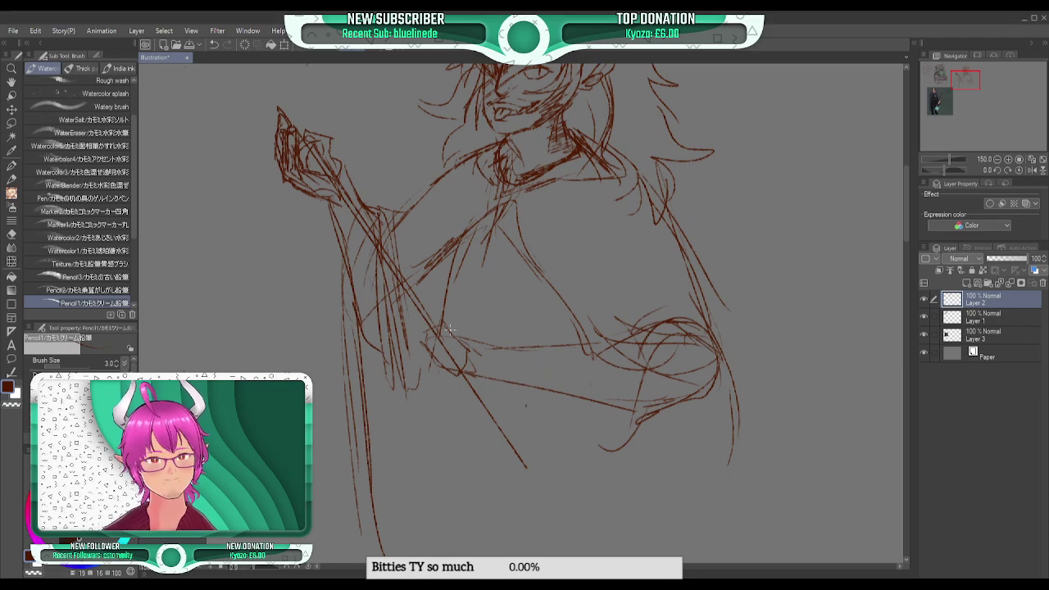
pyautogui.moveTo(437, 331)
pyautogui.mouseDown()
pyautogui.moveTo(423, 335)
pyautogui.moveTo(426, 361)
pyautogui.moveTo(456, 381)
pyautogui.mouseUp()
pyautogui.moveTo(390, 269)
pyautogui.mouseDown()
pyautogui.moveTo(430, 332)
pyautogui.moveTo(424, 323)
pyautogui.mouseUp()
pyautogui.moveTo(379, 247); pyautogui.dragTo(424, 319)
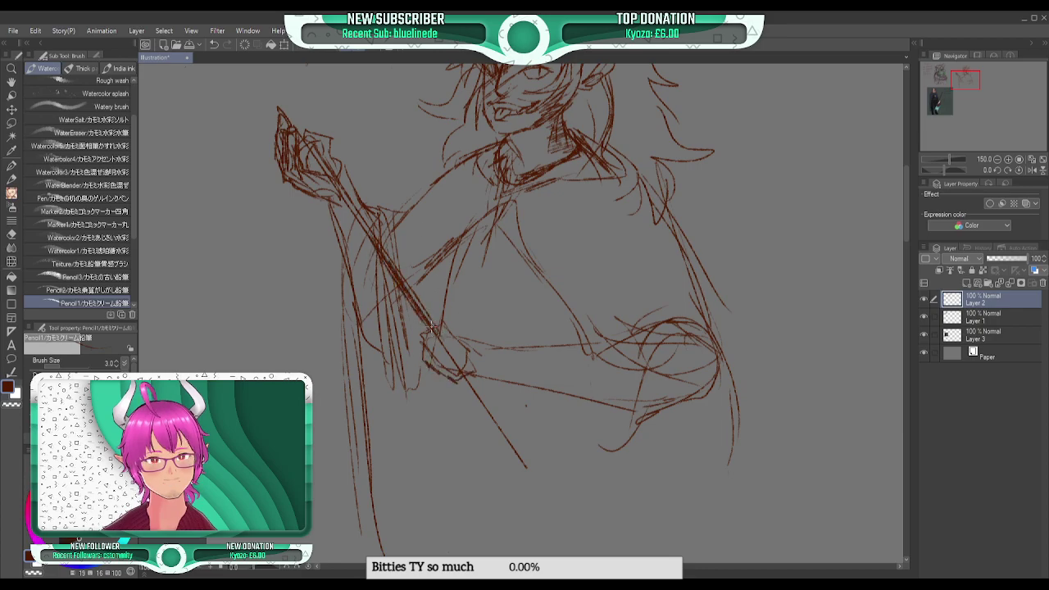
# - Thicken the shaft below the waist-height hand with doubled lines and close off its lower end
pyautogui.moveTo(455, 367); pyautogui.dragTo(524, 468)
pyautogui.moveTo(521, 472); pyautogui.dragTo(499, 437)
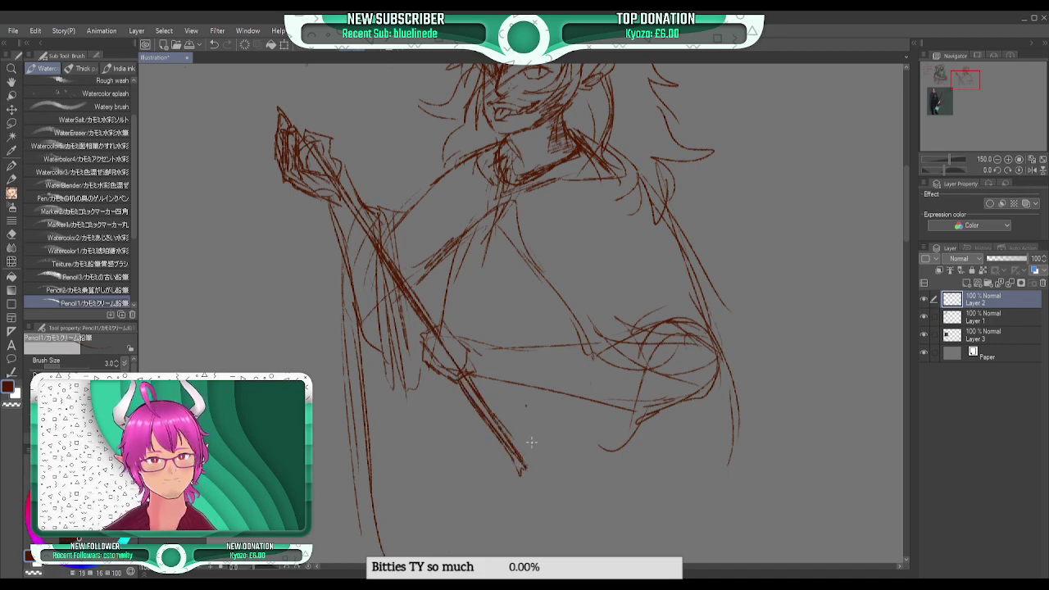
pyautogui.moveTo(465, 385); pyautogui.dragTo(506, 444)
pyautogui.moveTo(464, 379); pyautogui.dragTo(518, 468)
pyautogui.moveTo(514, 466)
pyautogui.mouseDown()
pyautogui.moveTo(527, 493)
pyautogui.moveTo(527, 464)
pyautogui.mouseUp()
pyautogui.moveTo(474, 378)
pyautogui.mouseDown()
pyautogui.moveTo(541, 479)
pyautogui.moveTo(528, 502)
pyautogui.mouseUp()
# - Sketch an axe head at the shaft's upper end, with a long sweeping front blade and a smaller pointed back blade
pyautogui.moveTo(965, 95); pyautogui.dragTo(897, 81)
pyautogui.moveTo(359, 228)
pyautogui.mouseDown()
pyautogui.moveTo(402, 292)
pyautogui.moveTo(362, 233)
pyautogui.mouseUp()
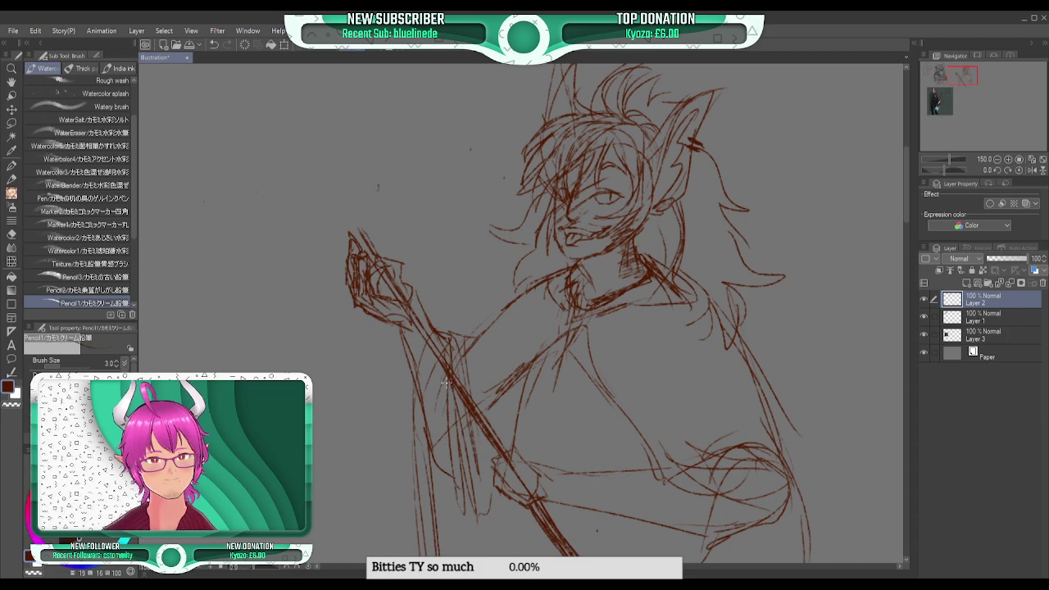
pyautogui.moveTo(336, 188); pyautogui.dragTo(329, 175)
pyautogui.moveTo(360, 236); pyautogui.dragTo(305, 151)
pyautogui.moveTo(303, 143)
pyautogui.mouseDown()
pyautogui.moveTo(331, 182)
pyautogui.moveTo(304, 166)
pyautogui.moveTo(216, 218)
pyautogui.moveTo(181, 207)
pyautogui.mouseUp()
pyautogui.moveTo(181, 207); pyautogui.dragTo(230, 290)
pyautogui.moveTo(188, 240); pyautogui.dragTo(370, 468)
pyautogui.moveTo(369, 466)
pyautogui.mouseDown()
pyautogui.moveTo(303, 354)
pyautogui.moveTo(297, 246)
pyautogui.moveTo(350, 233)
pyautogui.moveTo(290, 273)
pyautogui.moveTo(293, 298)
pyautogui.mouseUp()
pyautogui.moveTo(324, 159)
pyautogui.mouseDown()
pyautogui.moveTo(356, 134)
pyautogui.moveTo(431, 244)
pyautogui.moveTo(410, 215)
pyautogui.moveTo(417, 239)
pyautogui.moveTo(362, 228)
pyautogui.moveTo(359, 214)
pyautogui.moveTo(437, 256)
pyautogui.mouseUp()
pyautogui.moveTo(438, 256)
pyautogui.mouseDown()
pyautogui.moveTo(353, 138)
pyautogui.moveTo(321, 155)
pyautogui.moveTo(351, 137)
pyautogui.moveTo(390, 187)
pyautogui.mouseUp()
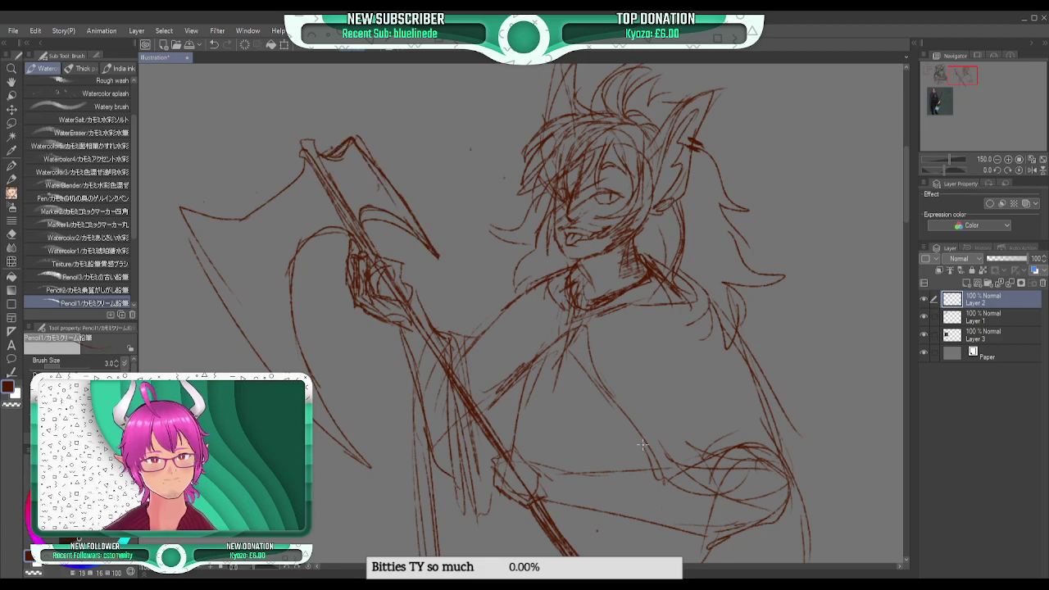
# - Reinforce the axe shaft from the blade past the raised hand to just above the waist-height hand
pyautogui.moveTo(959, 83); pyautogui.dragTo(962, 84)
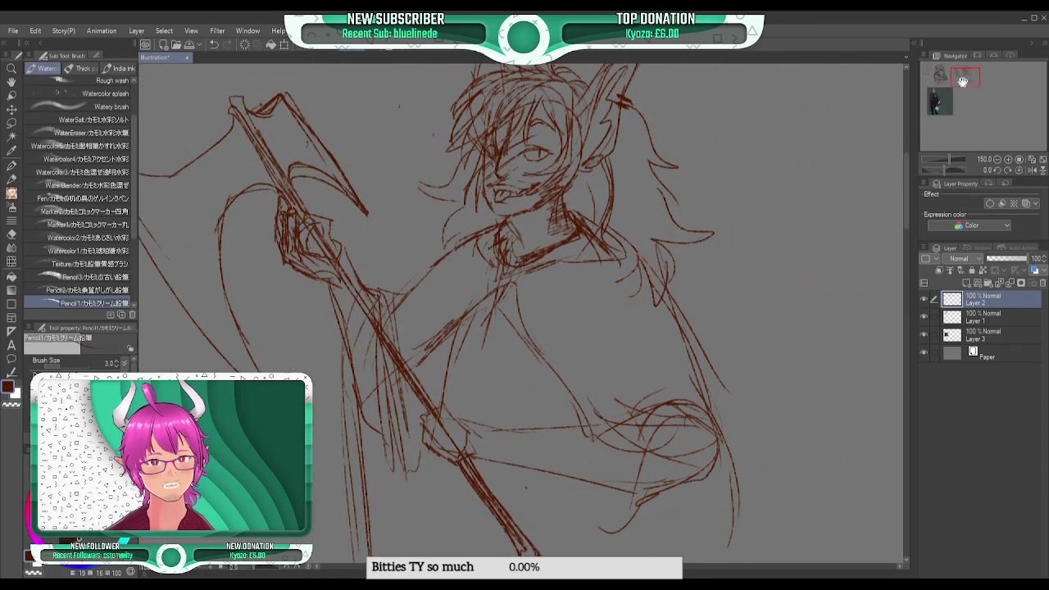
pyautogui.moveTo(339, 283); pyautogui.dragTo(409, 403)
pyautogui.moveTo(359, 317); pyautogui.dragTo(408, 384)
pyautogui.moveTo(306, 223); pyautogui.dragTo(319, 244)
pyautogui.moveTo(282, 156); pyautogui.dragTo(299, 198)
pyautogui.moveTo(313, 221); pyautogui.dragTo(413, 383)
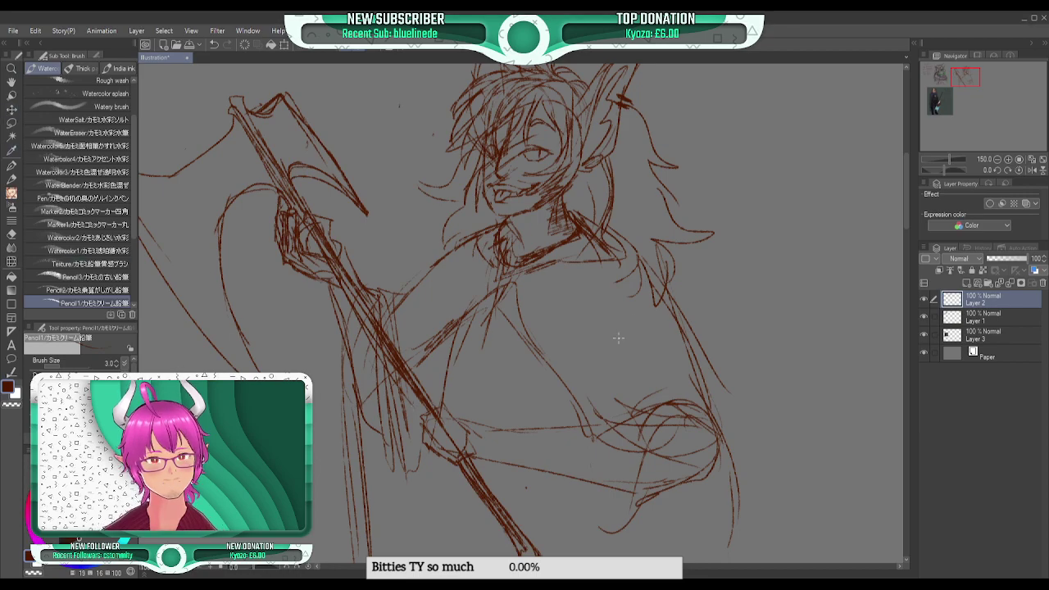
# - Darken the torso's side line and the waist-height forearm's edges, and add a hanging fold under the bent elbow
pyautogui.moveTo(506, 277); pyautogui.dragTo(591, 426)
pyautogui.moveTo(579, 468); pyautogui.dragTo(638, 539)
pyautogui.moveTo(462, 454); pyautogui.dragTo(662, 484)
pyautogui.moveTo(479, 430)
pyautogui.mouseDown()
pyautogui.moveTo(641, 424)
pyautogui.moveTo(458, 422)
pyautogui.mouseUp()
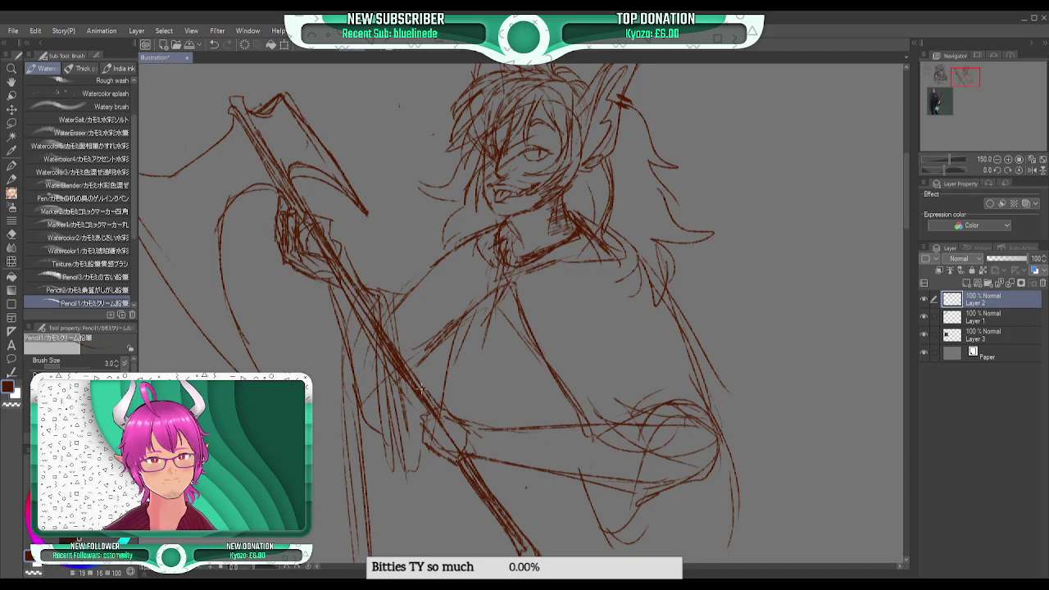
pyautogui.moveTo(444, 406)
pyautogui.mouseDown()
pyautogui.moveTo(474, 424)
pyautogui.moveTo(431, 441)
pyautogui.moveTo(463, 455)
pyautogui.moveTo(480, 442)
pyautogui.moveTo(676, 500)
pyautogui.mouseUp()
pyautogui.moveTo(480, 430)
pyautogui.mouseDown()
pyautogui.moveTo(629, 412)
pyautogui.moveTo(687, 451)
pyautogui.mouseUp()
pyautogui.moveTo(607, 265); pyautogui.dragTo(685, 388)
# - Add several near-vertical fold lines on the torso just above the waist-height wrist
pyautogui.moveTo(457, 326)
pyautogui.mouseDown()
pyautogui.moveTo(478, 383)
pyautogui.moveTo(475, 423)
pyautogui.mouseUp()
pyautogui.moveTo(455, 354); pyautogui.dragTo(470, 418)
pyautogui.moveTo(452, 375); pyautogui.dragTo(473, 423)
pyautogui.moveTo(447, 339); pyautogui.dragTo(468, 418)
# - Sketch the garment's front edge running down from the collar, with a small round button and a curved line across the lower chest
pyautogui.moveTo(970, 81)
pyautogui.mouseDown()
pyautogui.moveTo(938, 108)
pyautogui.moveTo(972, 85)
pyautogui.mouseUp()
pyautogui.moveTo(532, 143); pyautogui.dragTo(515, 284)
pyautogui.moveTo(509, 201); pyautogui.dragTo(506, 282)
pyautogui.moveTo(508, 238)
pyautogui.mouseDown()
pyautogui.moveTo(515, 255)
pyautogui.moveTo(576, 263)
pyautogui.mouseUp()
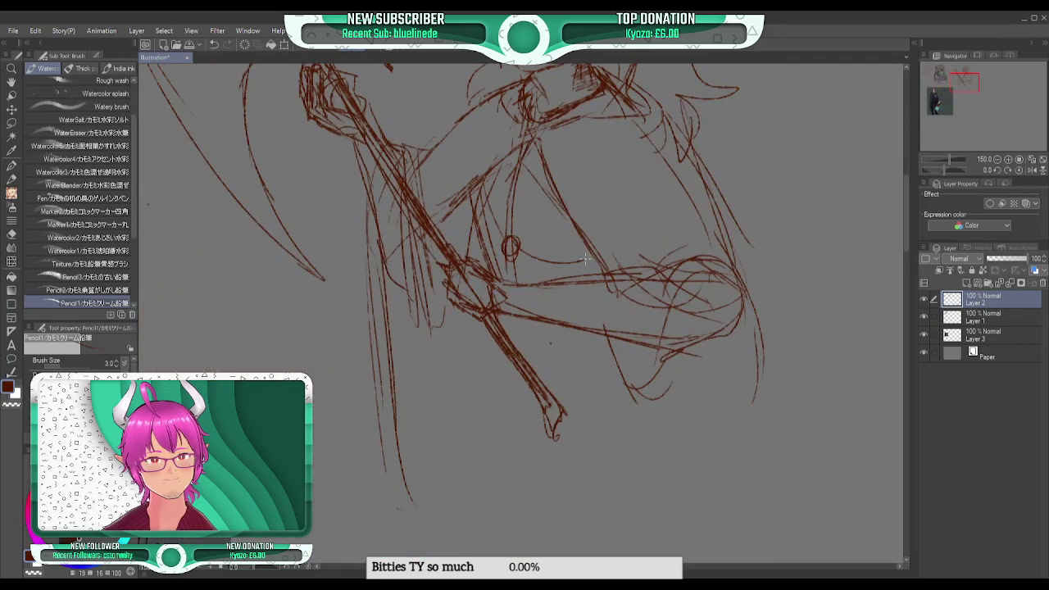
pyautogui.moveTo(505, 249); pyautogui.dragTo(483, 248)
pyautogui.moveTo(528, 146); pyautogui.dragTo(509, 258)
pyautogui.moveTo(521, 169); pyautogui.dragTo(514, 281)
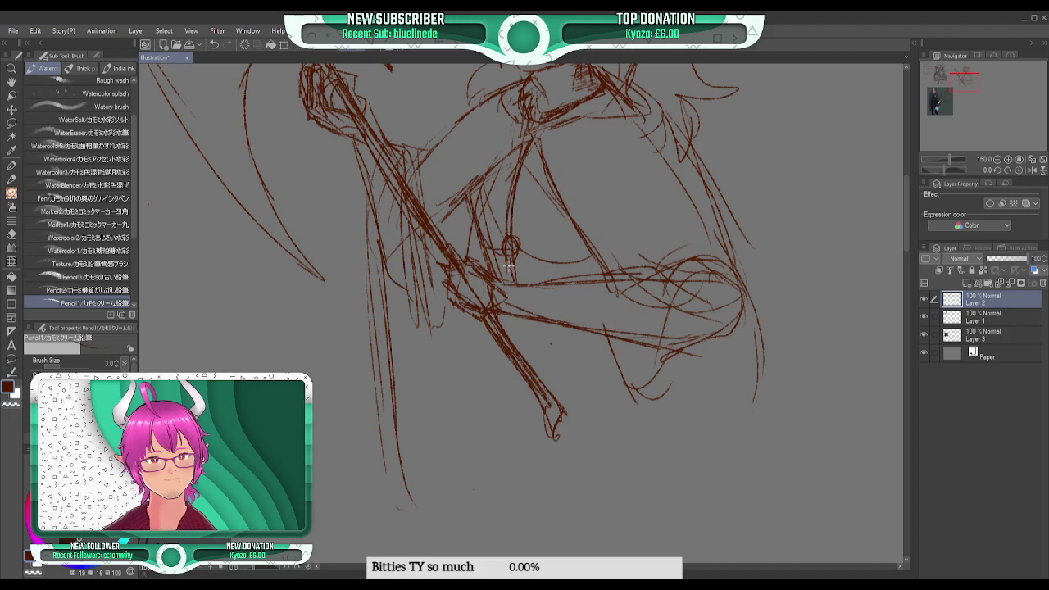
# - Sketch the curved hemline below the waist-height forearm and the cloak's long hanging edges on both sides of the figure
pyautogui.moveTo(503, 360)
pyautogui.mouseDown()
pyautogui.moveTo(513, 415)
pyautogui.moveTo(631, 432)
pyautogui.mouseUp()
pyautogui.moveTo(647, 439); pyautogui.dragTo(694, 400)
pyautogui.moveTo(744, 320)
pyautogui.mouseDown()
pyautogui.moveTo(772, 541)
pyautogui.moveTo(781, 510)
pyautogui.mouseUp()
pyautogui.moveTo(366, 197)
pyautogui.mouseDown()
pyautogui.moveTo(409, 515)
pyautogui.moveTo(425, 556)
pyautogui.moveTo(422, 456)
pyautogui.mouseUp()
pyautogui.moveTo(384, 223); pyautogui.dragTo(418, 370)
pyautogui.moveTo(411, 296)
pyautogui.mouseDown()
pyautogui.moveTo(455, 442)
pyautogui.moveTo(479, 336)
pyautogui.moveTo(477, 425)
pyautogui.mouseUp()
pyautogui.moveTo(476, 311); pyautogui.dragTo(479, 351)
# - Build up the fold lines along the garment's front edge and redraw the area around the gripping wrist
pyautogui.moveTo(515, 170); pyautogui.dragTo(498, 251)
pyautogui.moveTo(531, 131); pyautogui.dragTo(490, 267)
pyautogui.moveTo(500, 190); pyautogui.dragTo(483, 274)
pyautogui.moveTo(501, 221); pyautogui.dragTo(493, 249)
pyautogui.moveTo(483, 313)
pyautogui.mouseDown()
pyautogui.moveTo(459, 424)
pyautogui.moveTo(420, 283)
pyautogui.mouseUp()
# - Fill the cloak beneath the raised arm with dense hanging fold lines and darken the upper arm's line to the shoulder
pyautogui.moveTo(416, 195); pyautogui.dragTo(462, 385)
pyautogui.moveTo(412, 214); pyautogui.dragTo(444, 382)
pyautogui.moveTo(406, 210); pyautogui.dragTo(458, 390)
pyautogui.moveTo(416, 172); pyautogui.dragTo(424, 215)
pyautogui.moveTo(431, 238); pyautogui.dragTo(457, 334)
pyautogui.moveTo(403, 194); pyautogui.dragTo(411, 221)
pyautogui.moveTo(404, 177); pyautogui.dragTo(449, 321)
pyautogui.moveTo(415, 215); pyautogui.dragTo(467, 355)
pyautogui.moveTo(433, 174)
pyautogui.mouseDown()
pyautogui.moveTo(488, 160)
pyautogui.moveTo(478, 110)
pyautogui.mouseUp()
pyautogui.moveTo(429, 171); pyautogui.dragTo(488, 96)
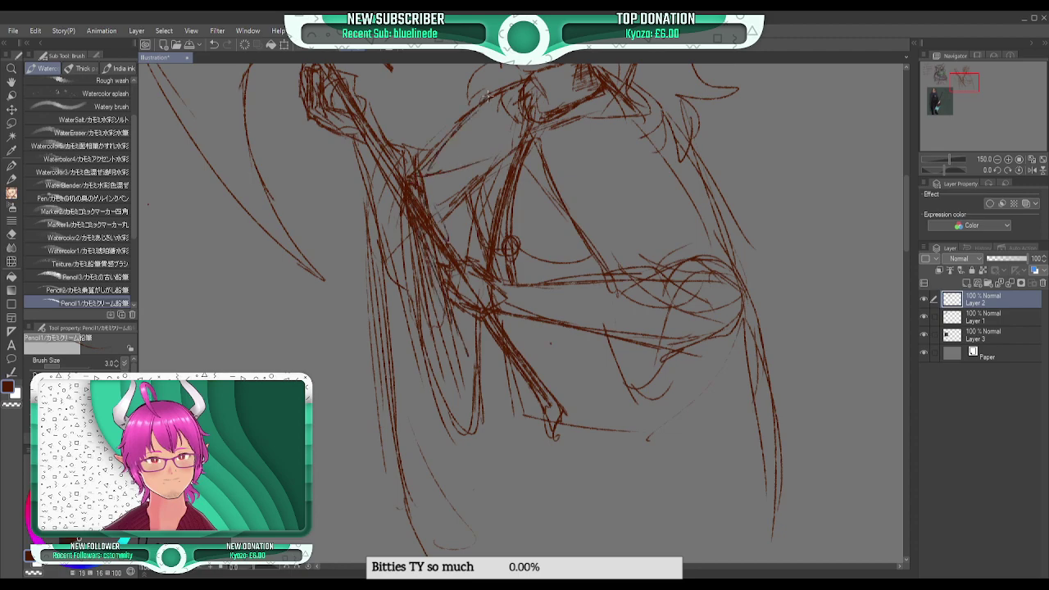
# - Reinforce the cloak's outer edge from the shoulder past the bent elbow and extend a line down below the elbow
pyautogui.moveTo(630, 81)
pyautogui.mouseDown()
pyautogui.moveTo(703, 141)
pyautogui.moveTo(755, 338)
pyautogui.mouseUp()
pyautogui.moveTo(714, 175); pyautogui.dragTo(778, 562)
pyautogui.moveTo(761, 365)
pyautogui.mouseDown()
pyautogui.moveTo(722, 261)
pyautogui.moveTo(754, 394)
pyautogui.mouseUp()
pyautogui.moveTo(735, 271); pyautogui.dragTo(766, 552)
pyautogui.moveTo(749, 382); pyautogui.dragTo(688, 249)
pyautogui.moveTo(608, 326); pyautogui.dragTo(643, 527)
# - Sketch the sleeve folds hanging beneath the bent elbow and add creases to the fabric over the elbow
pyautogui.moveTo(963, 82); pyautogui.dragTo(968, 90)
pyautogui.moveTo(508, 123); pyautogui.dragTo(531, 244)
pyautogui.moveTo(515, 169)
pyautogui.mouseDown()
pyautogui.moveTo(536, 255)
pyautogui.moveTo(579, 175)
pyautogui.mouseUp()
pyautogui.moveTo(585, 138)
pyautogui.mouseDown()
pyautogui.moveTo(516, 254)
pyautogui.moveTo(502, 229)
pyautogui.mouseUp()
pyautogui.moveTo(496, 129)
pyautogui.mouseDown()
pyautogui.moveTo(525, 245)
pyautogui.moveTo(553, 222)
pyautogui.mouseUp()
pyautogui.moveTo(534, 139); pyautogui.dragTo(539, 217)
pyautogui.moveTo(545, 160); pyautogui.dragTo(539, 189)
pyautogui.moveTo(960, 93); pyautogui.dragTo(962, 89)
pyautogui.moveTo(539, 144)
pyautogui.mouseDown()
pyautogui.moveTo(597, 119)
pyautogui.moveTo(614, 180)
pyautogui.moveTo(529, 159)
pyautogui.mouseUp()
pyautogui.moveTo(591, 115)
pyautogui.mouseDown()
pyautogui.moveTo(523, 141)
pyautogui.moveTo(513, 160)
pyautogui.mouseUp()
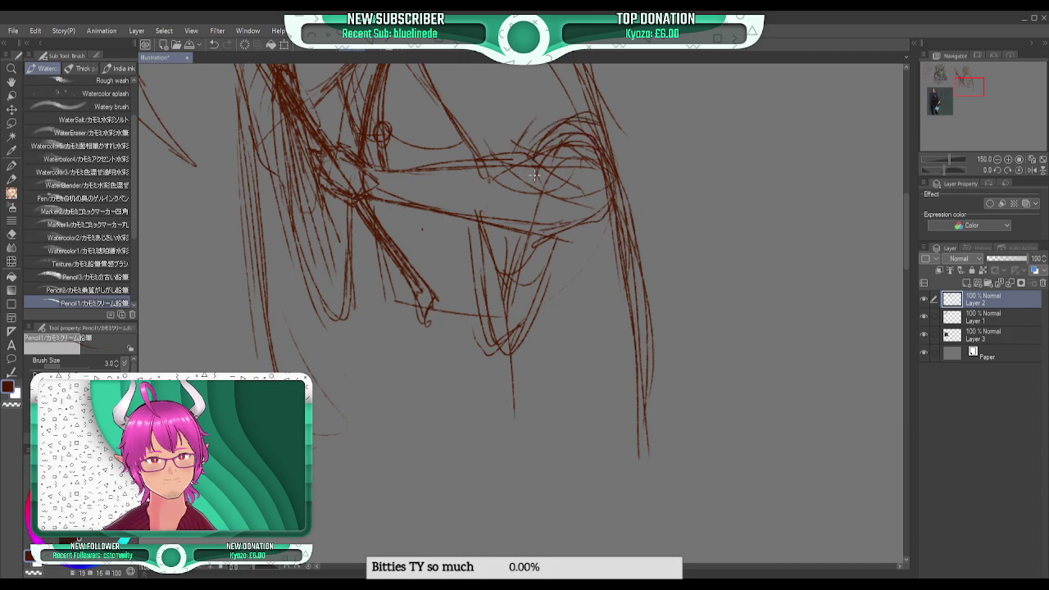
pyautogui.moveTo(964, 90); pyautogui.dragTo(964, 77)
pyautogui.moveTo(458, 259); pyautogui.dragTo(432, 265)
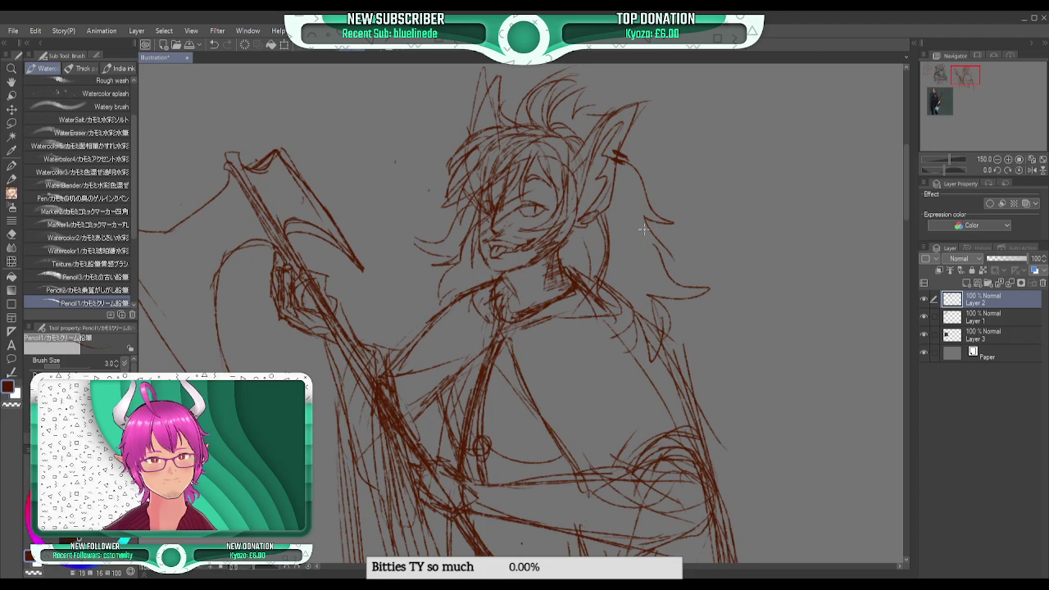
pyautogui.moveTo(623, 220)
pyautogui.mouseDown()
pyautogui.moveTo(668, 251)
pyautogui.moveTo(636, 251)
pyautogui.mouseUp()
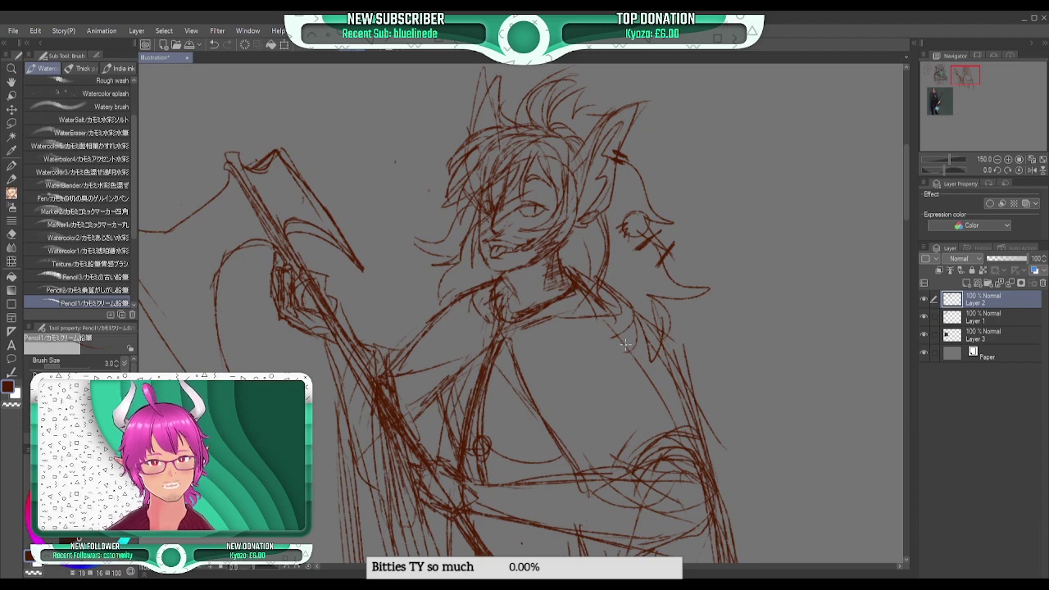
pyautogui.hotkey('ctrl', 'z')
pyautogui.hotkey('ctrl', 'z')
pyautogui.hotkey('ctrl', 'z')
pyautogui.hotkey('ctrl', 'z')
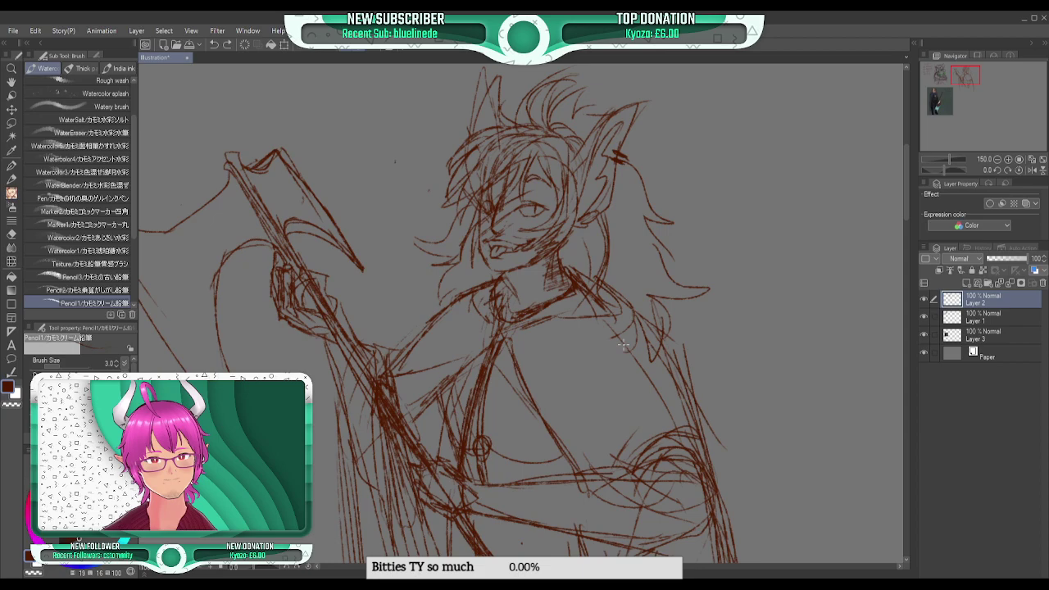
# - Lasso the whole axe-bearer sketch, scale it down, move it closer to the hugging pair and clear the selection
pyautogui.click(997, 160)
pyautogui.moveTo(961, 81)
pyautogui.mouseDown()
pyautogui.moveTo(943, 87)
pyautogui.moveTo(968, 77)
pyautogui.mouseUp()
pyautogui.click(997, 160)
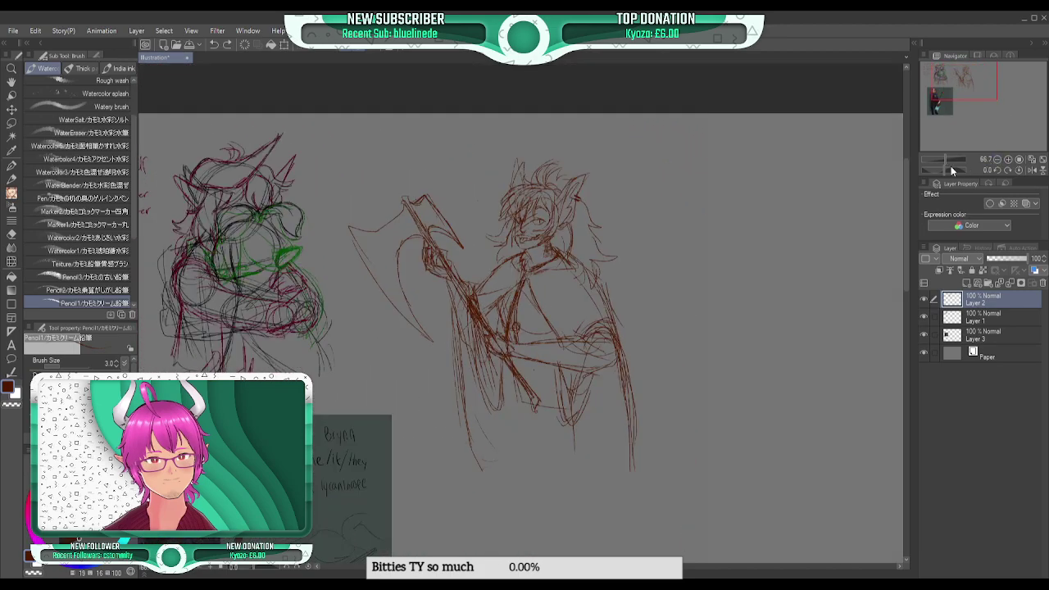
pyautogui.press('m')
pyautogui.moveTo(667, 288)
pyautogui.mouseDown()
pyautogui.moveTo(393, 161)
pyautogui.moveTo(374, 314)
pyautogui.moveTo(546, 516)
pyautogui.moveTo(669, 311)
pyautogui.mouseUp()
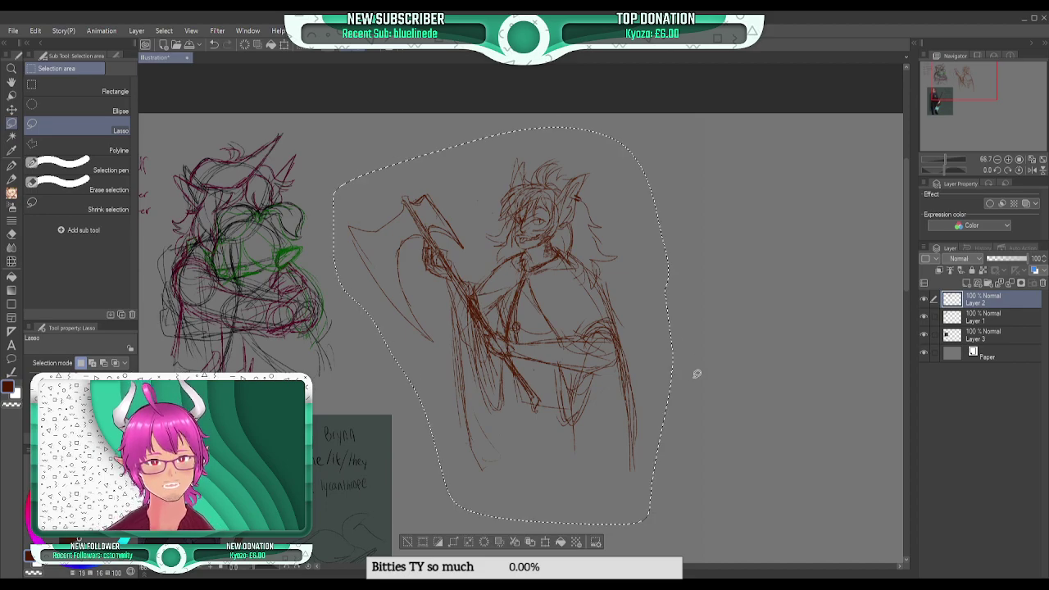
pyautogui.hotkey('ctrl', 't')
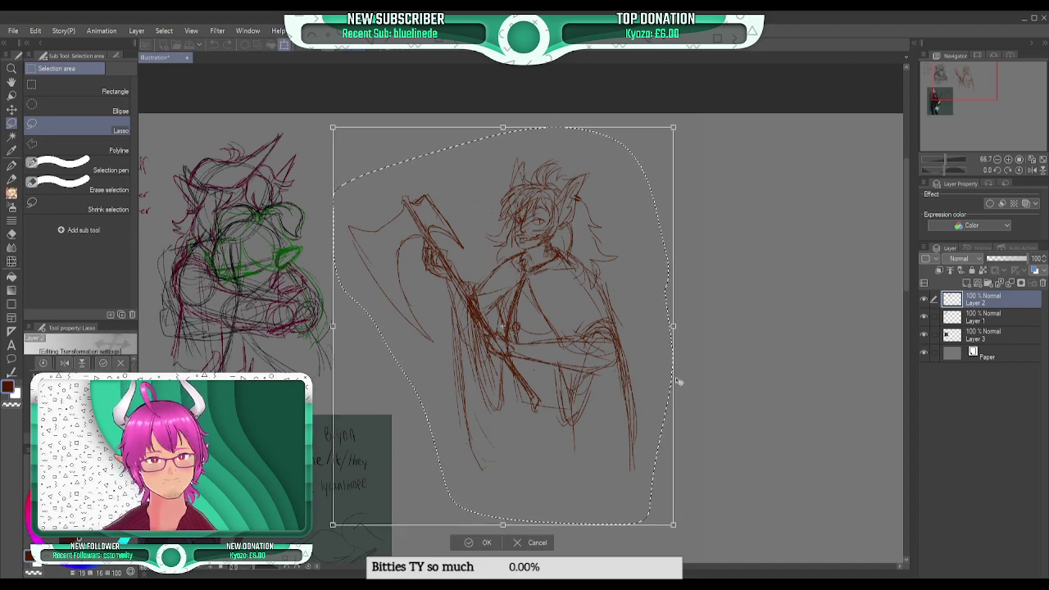
pyautogui.moveTo(619, 189); pyautogui.dragTo(609, 202)
pyautogui.moveTo(528, 465)
pyautogui.mouseDown()
pyautogui.moveTo(529, 366)
pyautogui.moveTo(502, 375)
pyautogui.mouseUp()
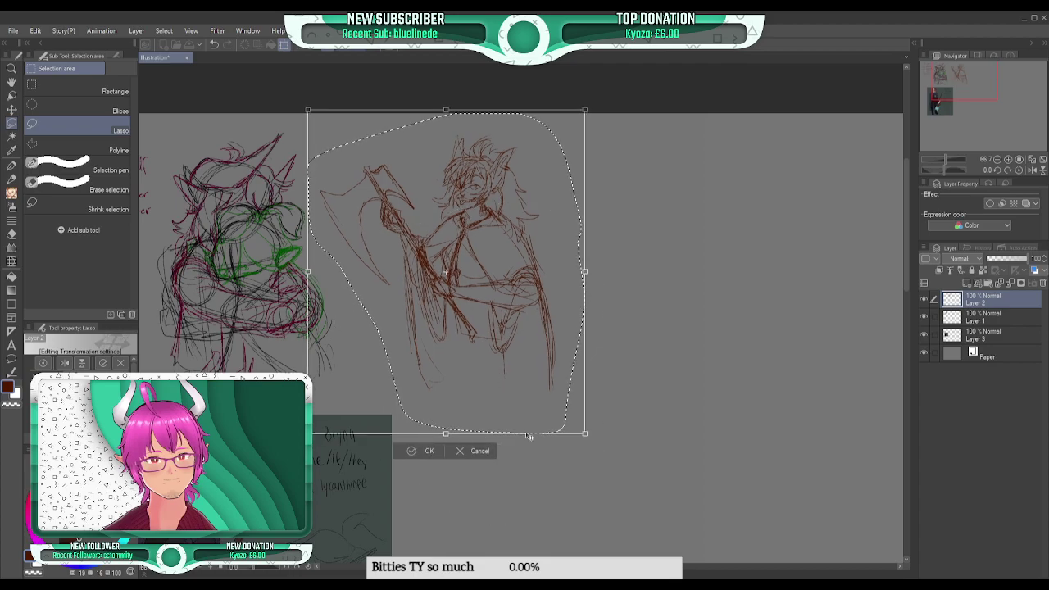
pyautogui.moveTo(586, 435); pyautogui.dragTo(610, 455)
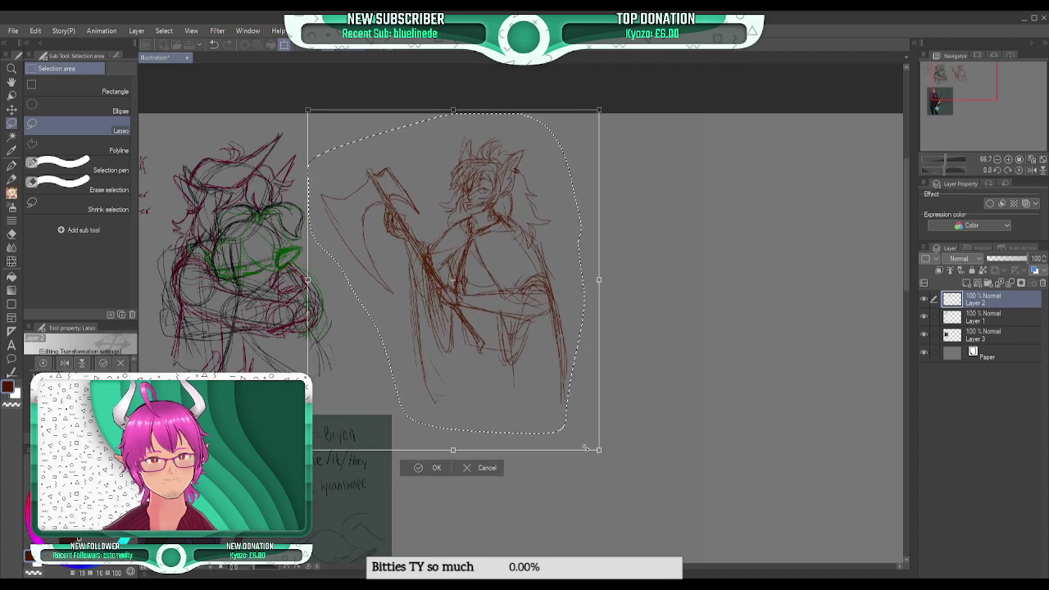
pyautogui.click(421, 471)
pyautogui.click(358, 467)
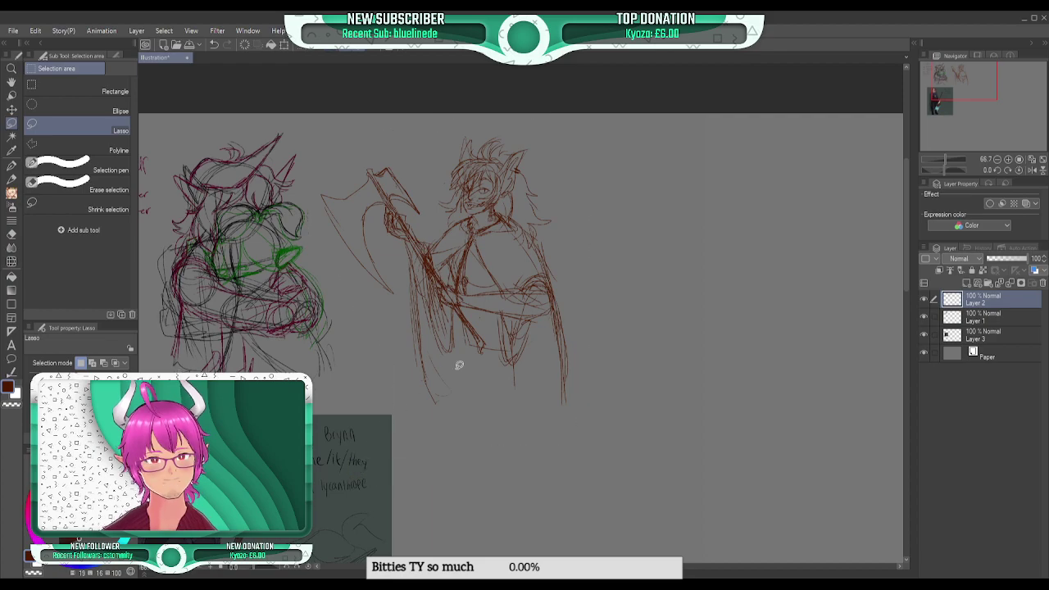
# - Delete the reference image's Layer 3 and merge Layer 2 down into Layer 1, with the Pencil1 brush active
pyautogui.click(984, 336)
pyautogui.click(1042, 283)
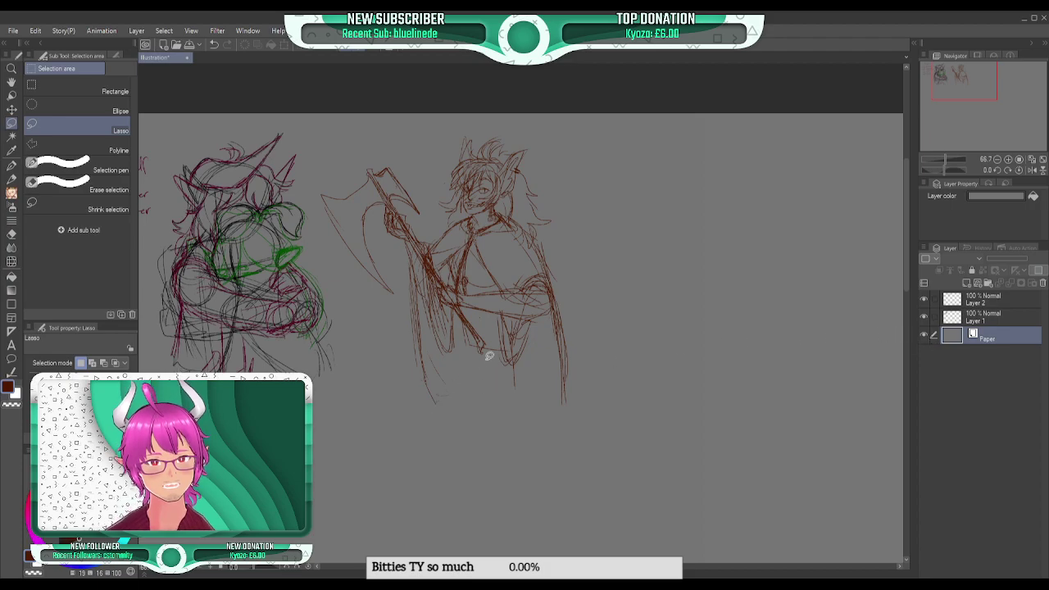
pyautogui.scroll(-1, 403, 203)
pyautogui.scroll(-1, 336, 220)
pyautogui.scroll(1, 232, 195)
pyautogui.scroll(3, 212, 165)
pyautogui.click(12, 164)
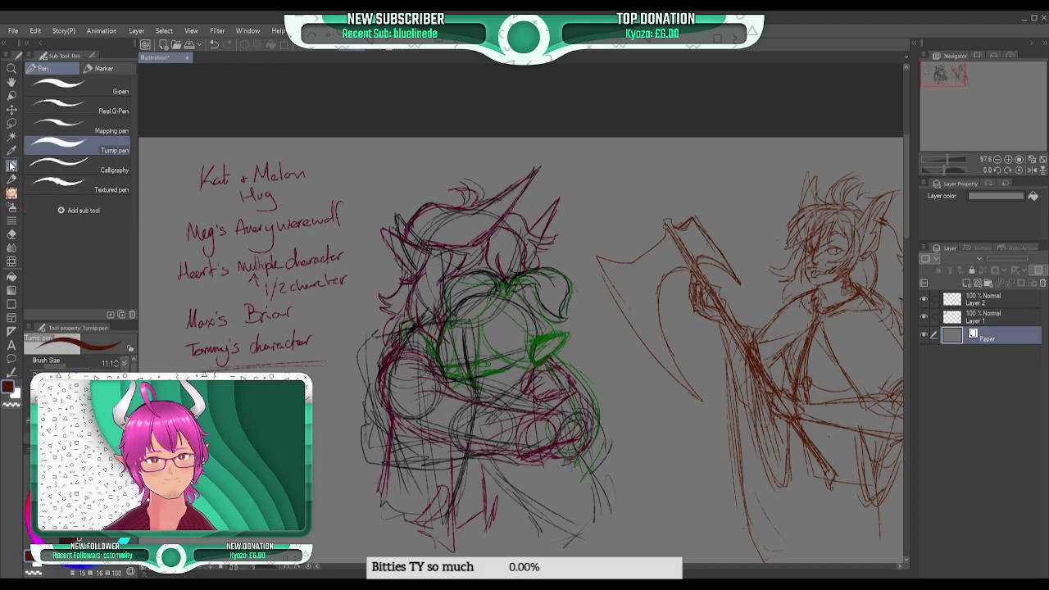
pyautogui.click(11, 193)
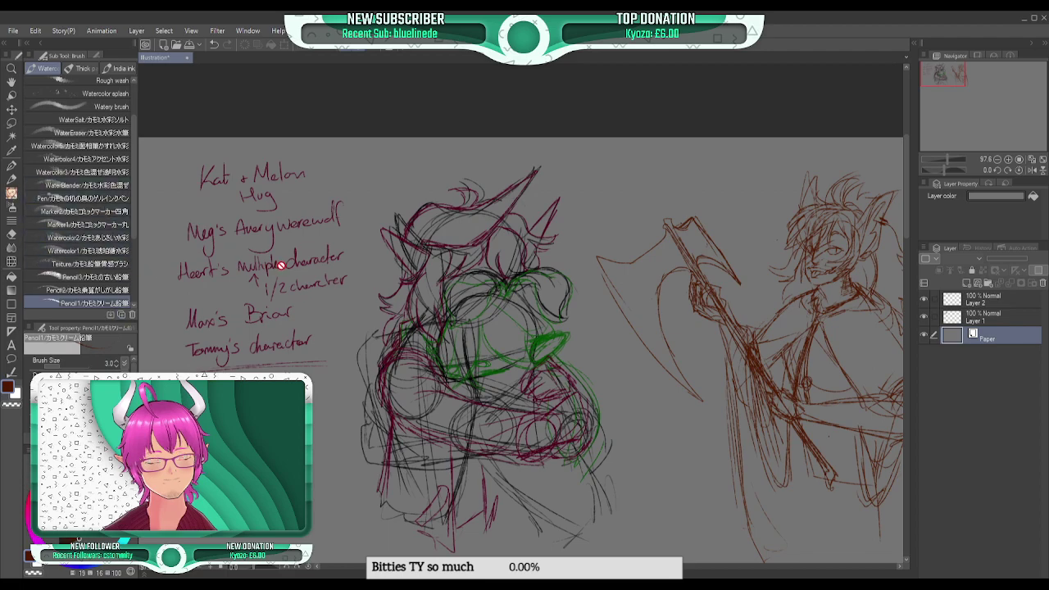
pyautogui.click(961, 320)
pyautogui.click(983, 304)
pyautogui.click(925, 317)
pyautogui.click(925, 317)
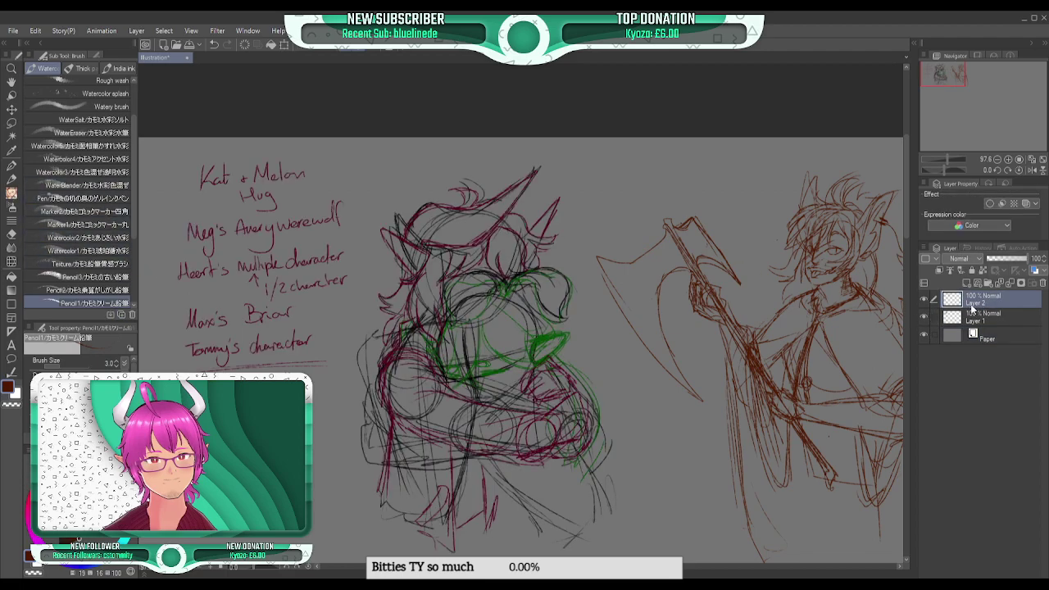
pyautogui.click(1009, 283)
# - Put check marks beside the first two requests in the handwritten list and switch the drawing colour to near-black
pyautogui.moveTo(310, 172); pyautogui.dragTo(340, 159)
pyautogui.moveTo(340, 215); pyautogui.dragTo(370, 204)
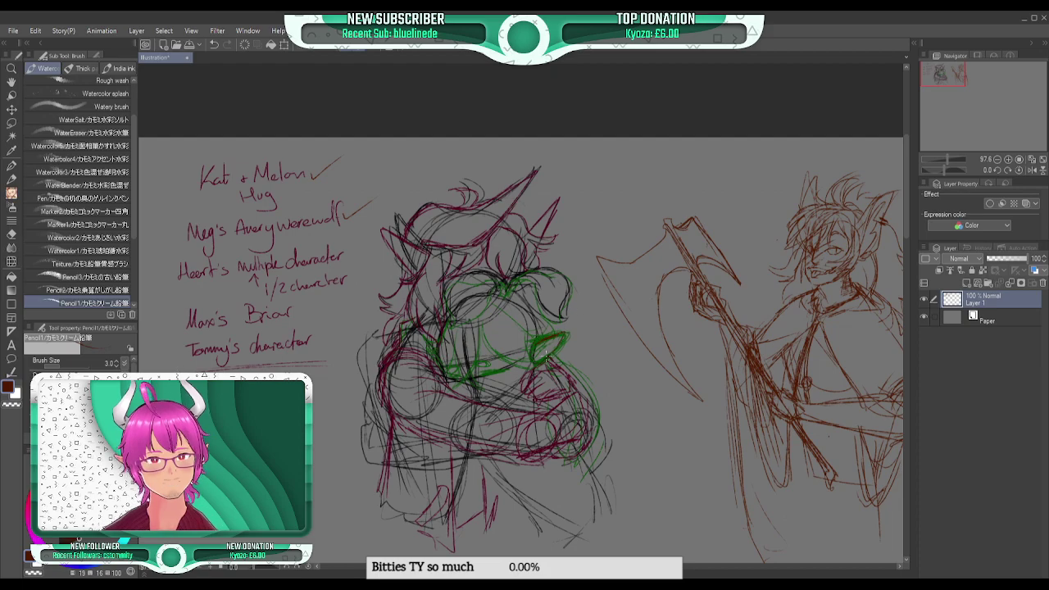
pyautogui.click(997, 160)
pyautogui.moveTo(963, 84); pyautogui.dragTo(979, 85)
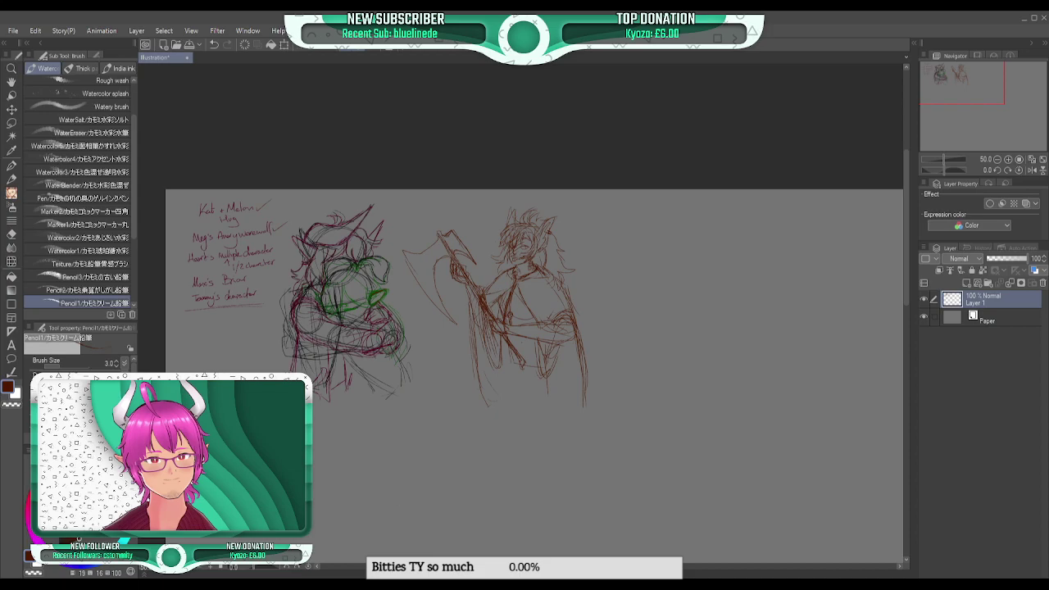
pyautogui.keyDown('alt'); pyautogui.click(480, 299); pyautogui.keyUp('alt')
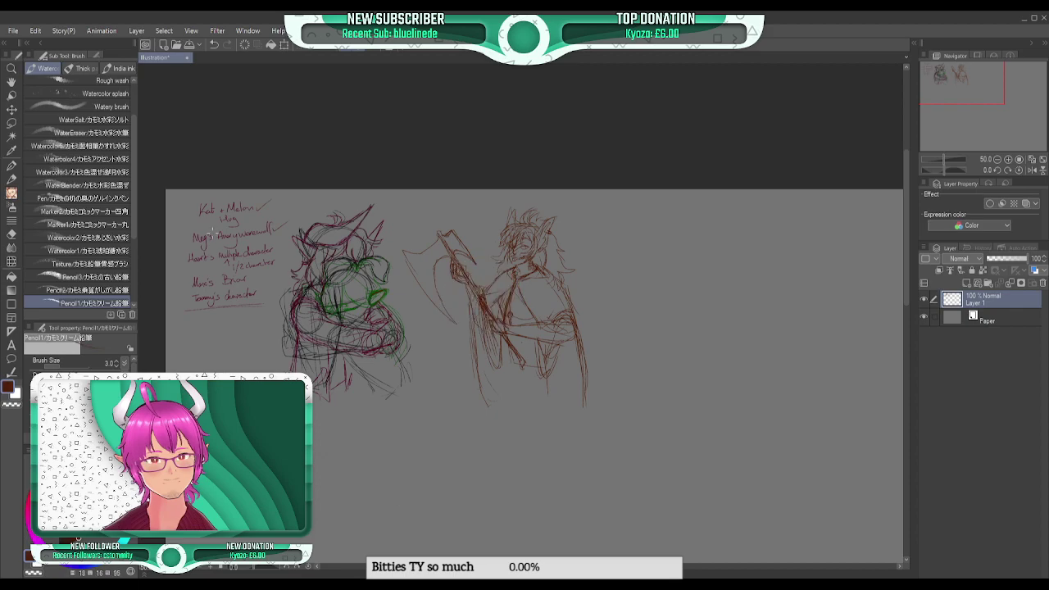
pyautogui.click(63, 541)
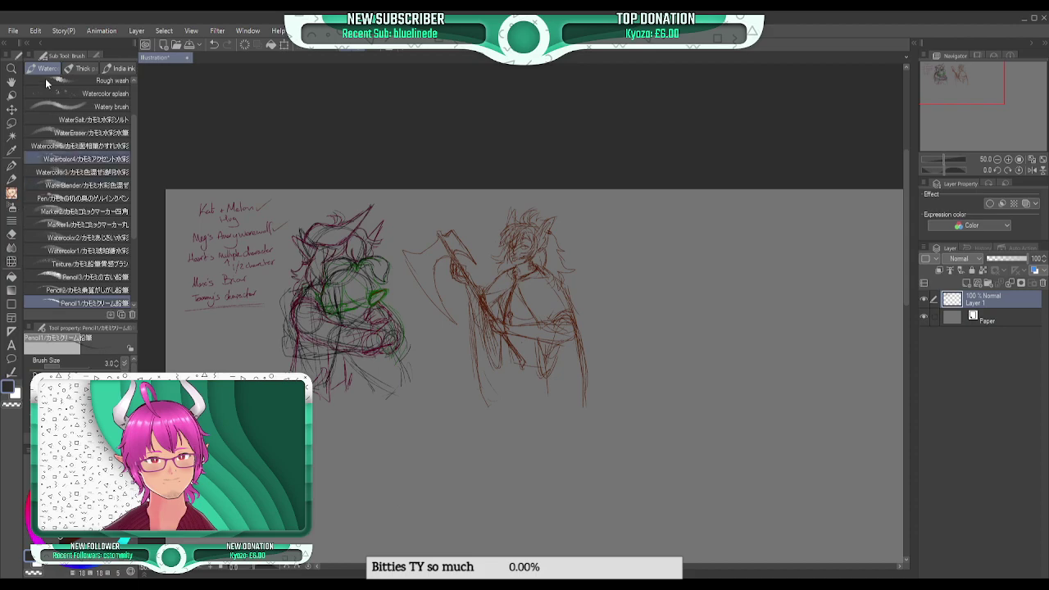
# - Paste the two full-body character reference images onto the canvas as separate layers
pyautogui.click(33, 33)
pyautogui.click(56, 122)
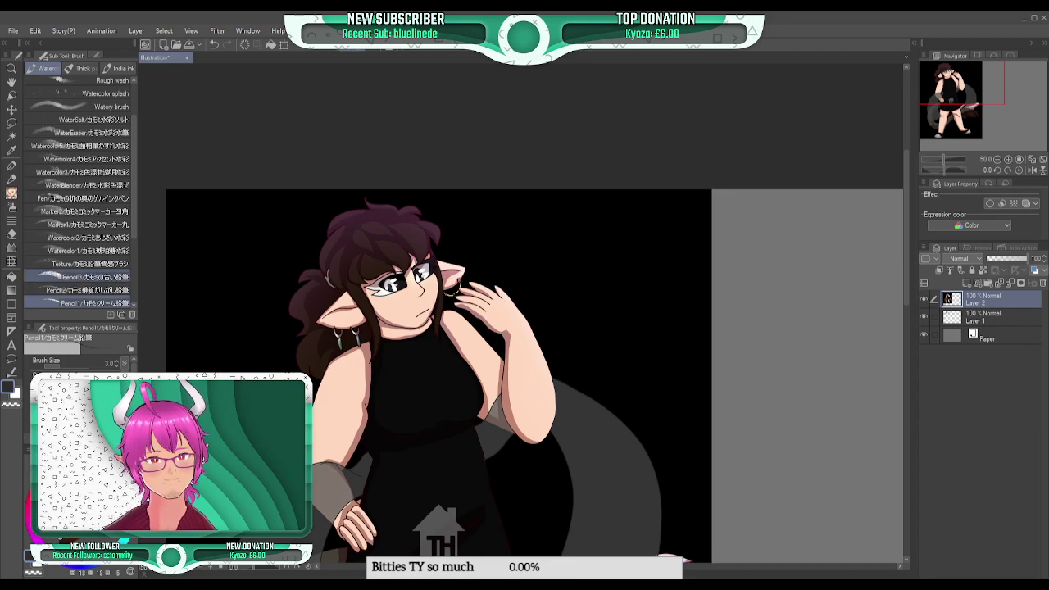
pyautogui.hotkey('ctrl', 'v')
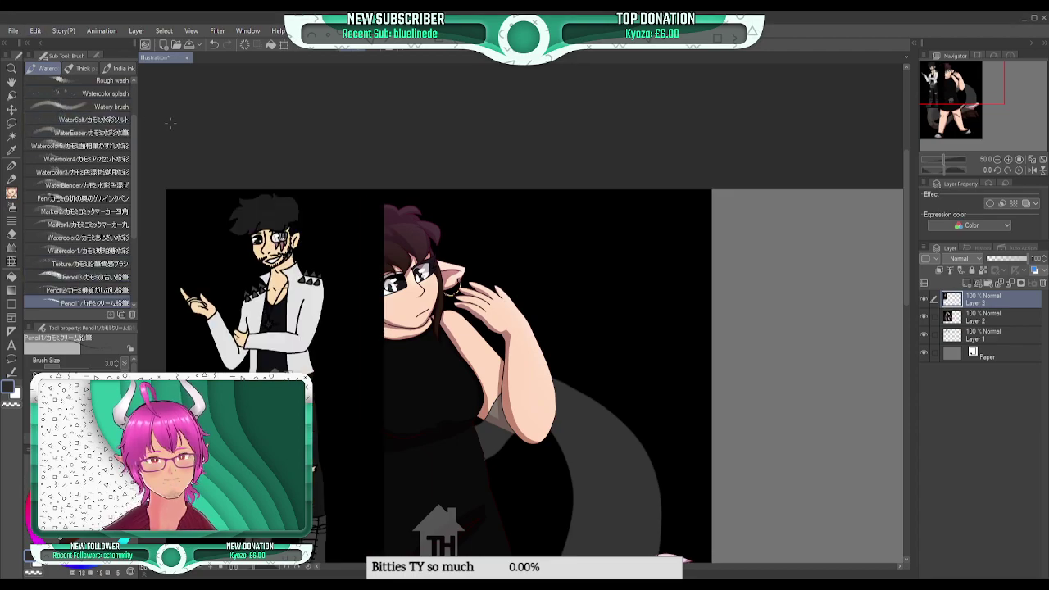
pyautogui.scroll(-5, 259, 107)
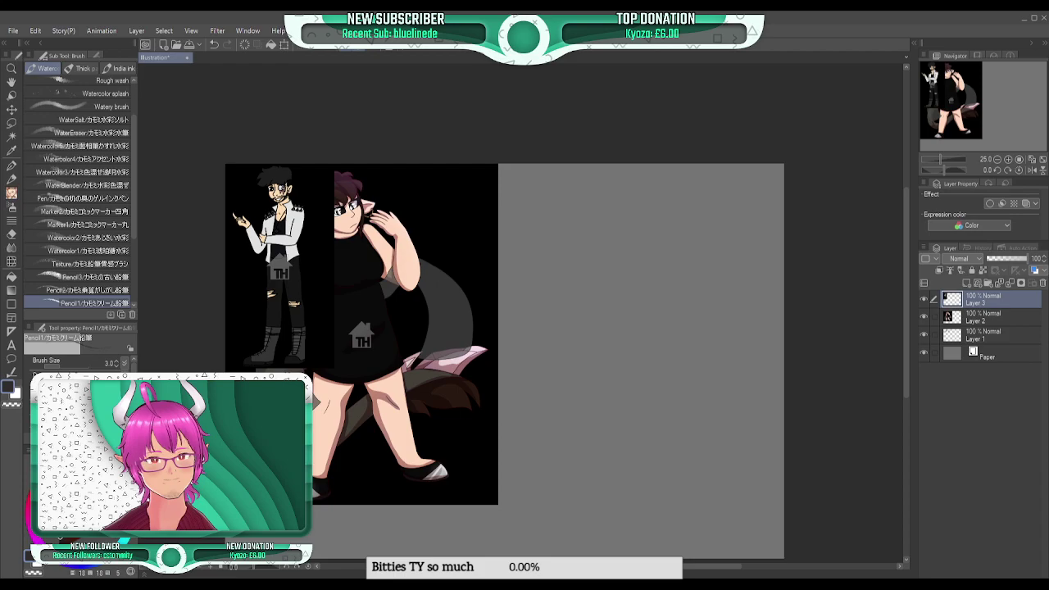
pyautogui.scroll(-1, 559, 223)
pyautogui.scroll(2, 359, 486)
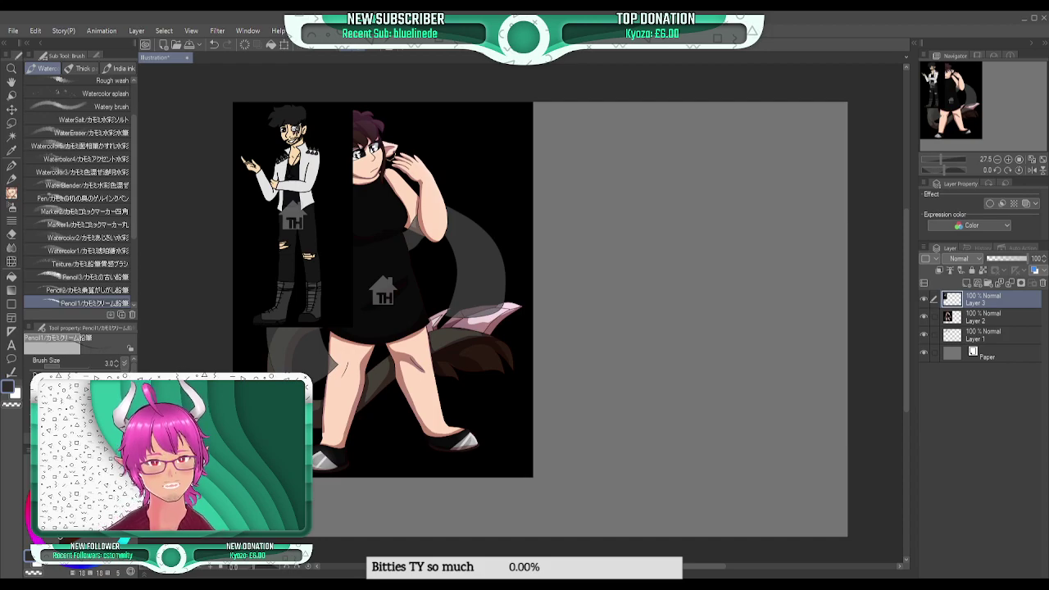
# - Scale the black-dress character's reference down to the other reference's height and place it beside that image
pyautogui.click(1000, 317)
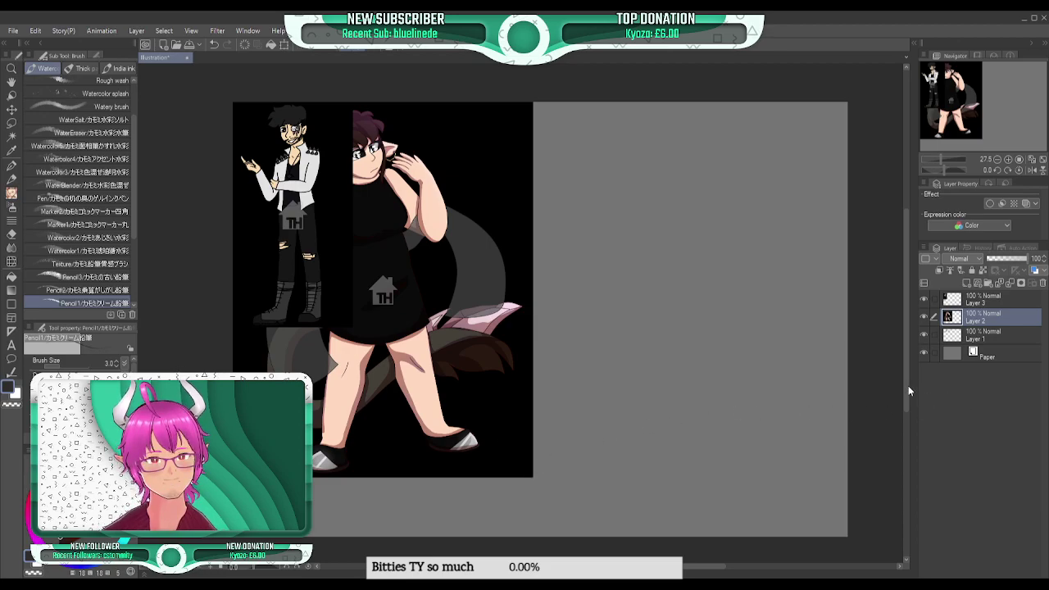
pyautogui.hotkey('ctrl', 't')
pyautogui.moveTo(533, 475); pyautogui.dragTo(411, 326)
pyautogui.moveTo(388, 274); pyautogui.dragTo(506, 272)
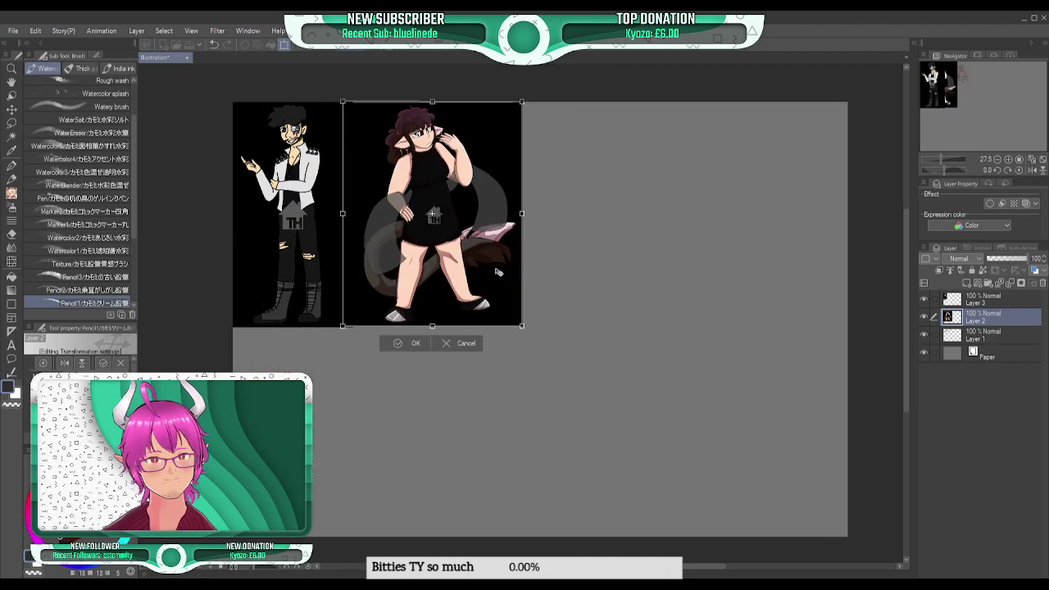
# - Apply the woman reference's transform, merge both character reference layers into one, and move the merged image to the canvas's lower right
pyautogui.click(414, 344)
pyautogui.click(971, 300)
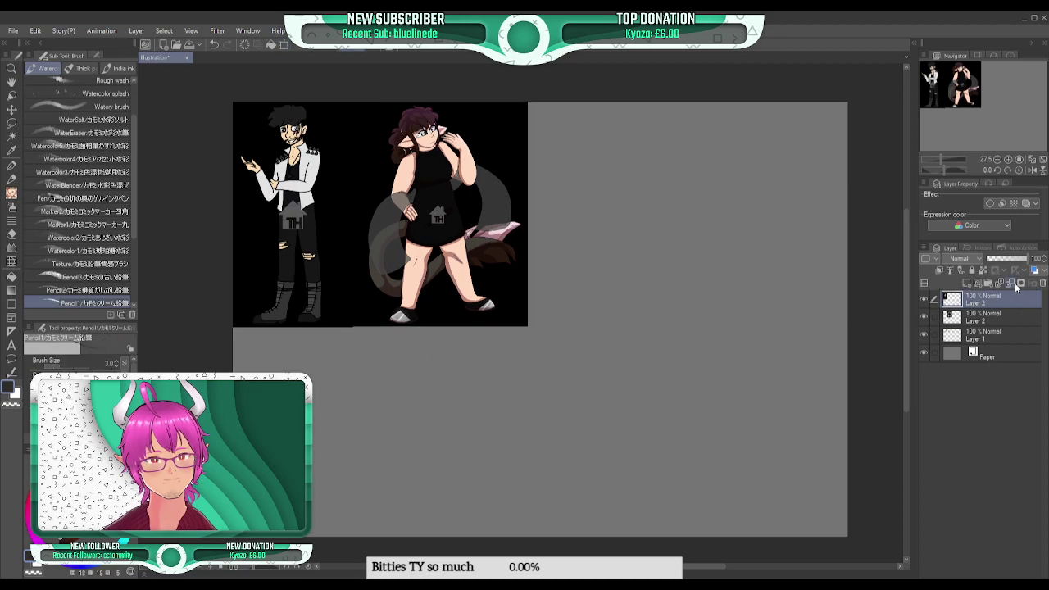
pyautogui.click(1001, 283)
pyautogui.press('k')
pyautogui.moveTo(457, 276)
pyautogui.mouseDown()
pyautogui.moveTo(487, 418)
pyautogui.moveTo(481, 473)
pyautogui.moveTo(534, 420)
pyautogui.moveTo(696, 434)
pyautogui.moveTo(708, 405)
pyautogui.mouseUp()
# - Select the Pencil1 brush and add a new layer directly beneath the reference layer
pyautogui.moveTo(998, 122)
pyautogui.mouseDown()
pyautogui.moveTo(1010, 123)
pyautogui.moveTo(988, 129)
pyautogui.moveTo(1017, 118)
pyautogui.mouseUp()
pyautogui.click(1007, 160)
pyautogui.click(1007, 159)
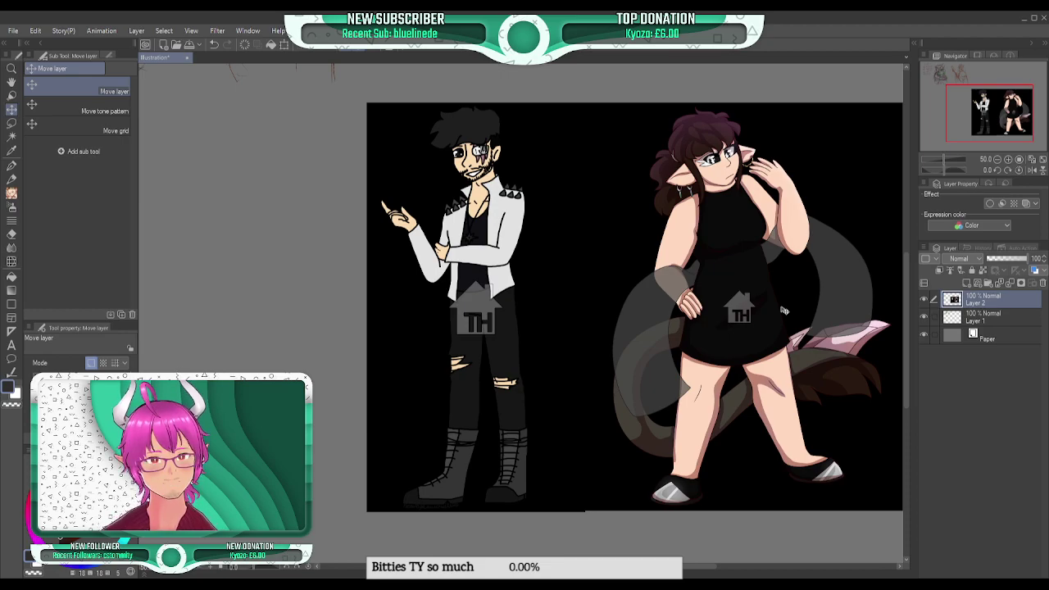
pyautogui.moveTo(989, 119); pyautogui.dragTo(964, 120)
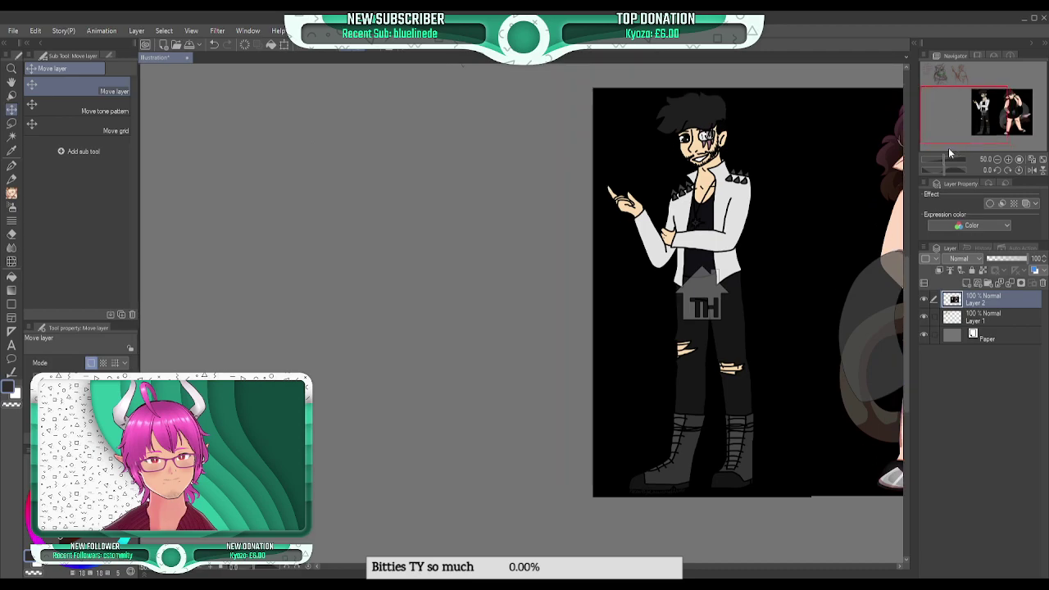
pyautogui.click(13, 194)
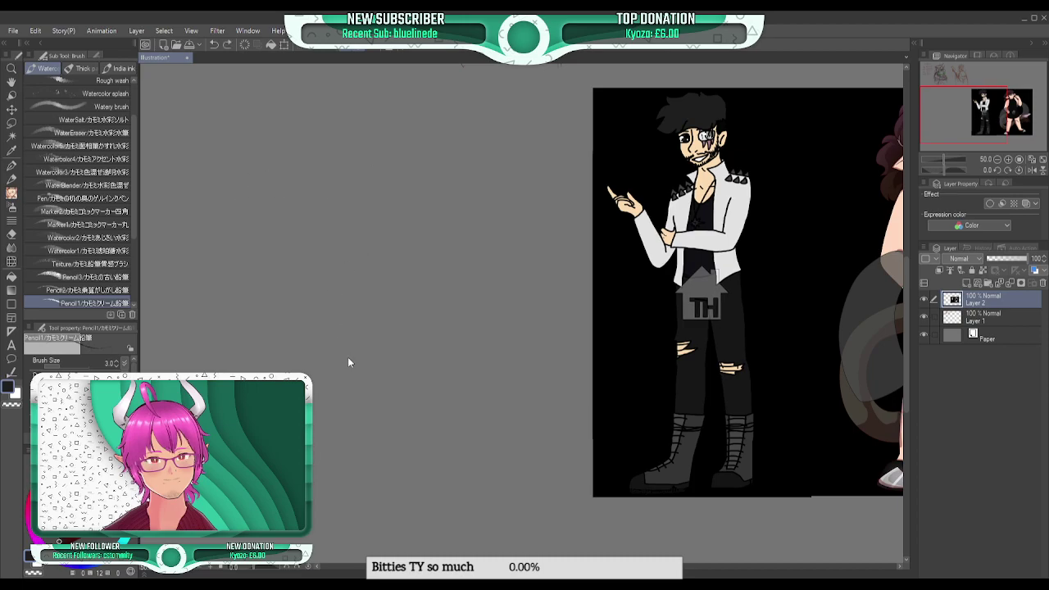
pyautogui.hotkey('ctrl', 'shift', 'n')
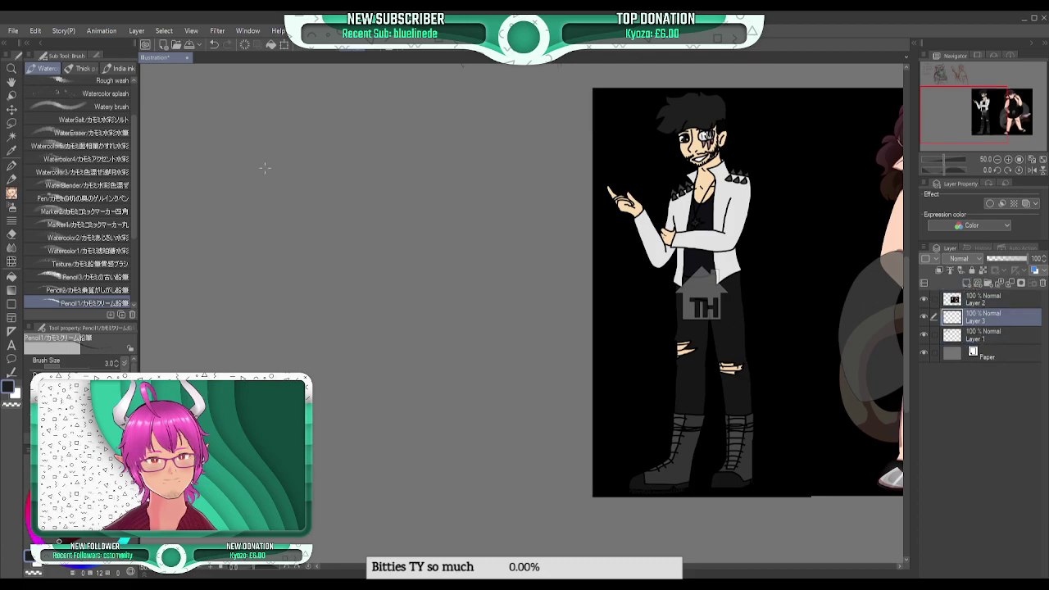
# - Sketch a head construction in the blank area beside the references: a cranium circle with jaw lines extending below it
pyautogui.moveTo(243, 149)
pyautogui.mouseDown()
pyautogui.moveTo(268, 168)
pyautogui.moveTo(236, 160)
pyautogui.mouseUp()
pyautogui.moveTo(275, 141)
pyautogui.mouseDown()
pyautogui.moveTo(246, 147)
pyautogui.moveTo(268, 133)
pyautogui.moveTo(245, 196)
pyautogui.moveTo(275, 183)
pyautogui.mouseUp()
pyautogui.moveTo(274, 163)
pyautogui.mouseDown()
pyautogui.moveTo(261, 214)
pyautogui.moveTo(300, 175)
pyautogui.moveTo(305, 206)
pyautogui.mouseUp()
pyautogui.moveTo(261, 165)
pyautogui.mouseDown()
pyautogui.moveTo(263, 221)
pyautogui.moveTo(268, 166)
pyautogui.moveTo(295, 213)
pyautogui.moveTo(248, 195)
pyautogui.mouseUp()
pyautogui.moveTo(300, 185)
pyautogui.mouseDown()
pyautogui.moveTo(308, 215)
pyautogui.moveTo(308, 202)
pyautogui.moveTo(262, 241)
pyautogui.moveTo(293, 249)
pyautogui.moveTo(305, 236)
pyautogui.moveTo(308, 227)
pyautogui.moveTo(289, 251)
pyautogui.moveTo(254, 243)
pyautogui.moveTo(300, 233)
pyautogui.mouseUp()
# - Write the label "Twink" with an arrow pointing to the man in the white jacket
pyautogui.moveTo(477, 121); pyautogui.dragTo(586, 118)
pyautogui.moveTo(575, 110)
pyautogui.mouseDown()
pyautogui.moveTo(587, 118)
pyautogui.moveTo(574, 123)
pyautogui.mouseUp()
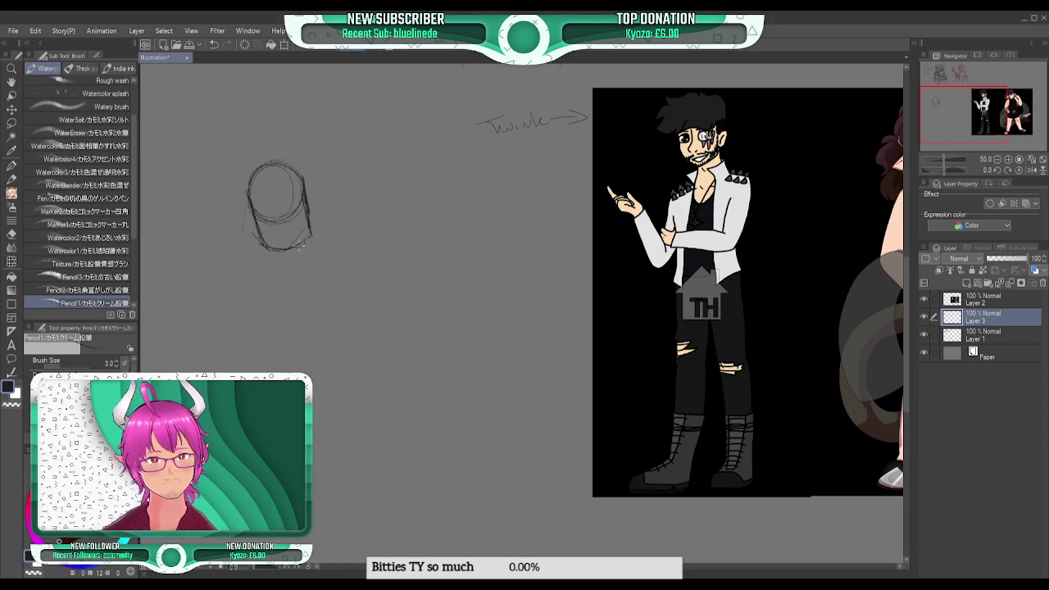
# - Refine the sketched head's chin, add vertical and horizontal face guides, and rough in the shoulder lines beneath it
pyautogui.moveTo(309, 224)
pyautogui.mouseDown()
pyautogui.moveTo(306, 242)
pyautogui.moveTo(287, 251)
pyautogui.mouseUp()
pyautogui.moveTo(282, 167)
pyautogui.mouseDown()
pyautogui.moveTo(287, 239)
pyautogui.moveTo(286, 218)
pyautogui.moveTo(302, 210)
pyautogui.mouseUp()
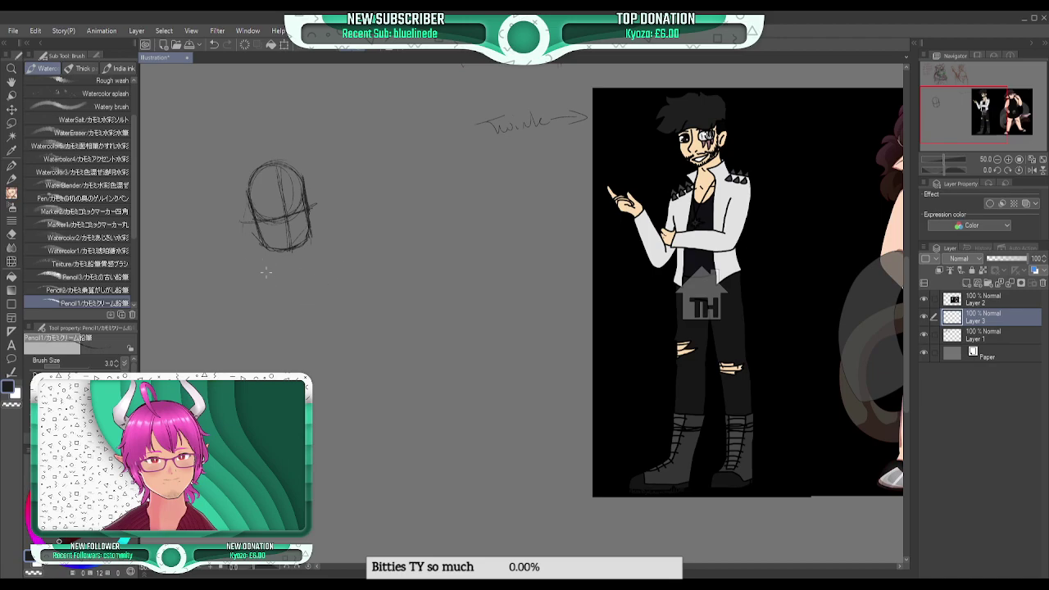
pyautogui.moveTo(251, 267)
pyautogui.mouseDown()
pyautogui.moveTo(308, 254)
pyautogui.moveTo(232, 263)
pyautogui.moveTo(287, 262)
pyautogui.moveTo(312, 246)
pyautogui.moveTo(345, 266)
pyautogui.moveTo(296, 255)
pyautogui.mouseUp()
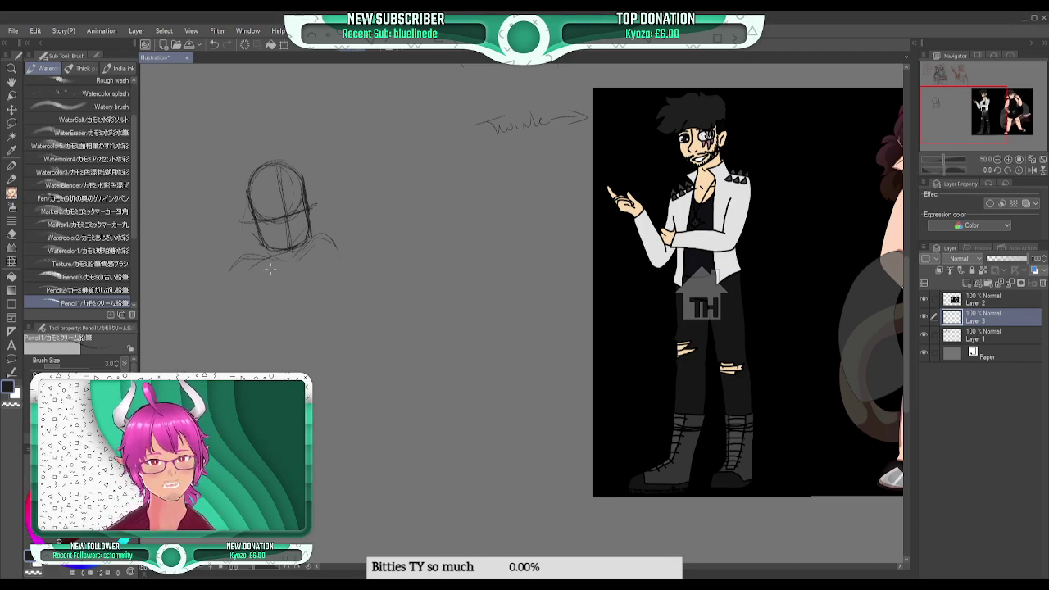
# - Sketch a rounded hand shape with fingers below the left shoulder line of the first figure
pyautogui.moveTo(249, 274)
pyautogui.mouseDown()
pyautogui.moveTo(239, 296)
pyautogui.moveTo(262, 292)
pyautogui.moveTo(242, 296)
pyautogui.moveTo(256, 284)
pyautogui.moveTo(239, 294)
pyautogui.mouseUp()
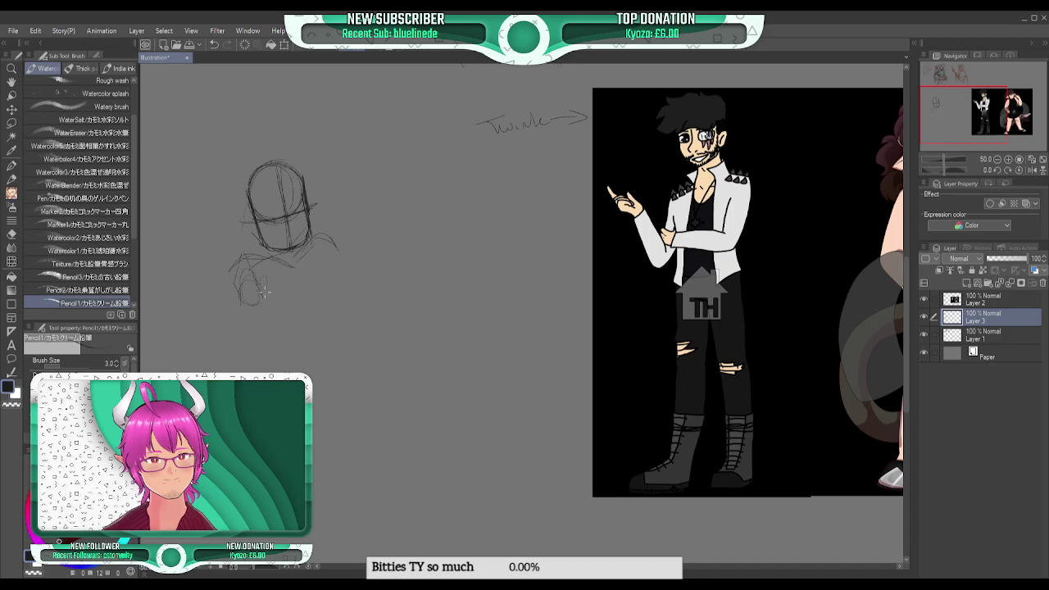
pyautogui.moveTo(264, 271); pyautogui.dragTo(261, 291)
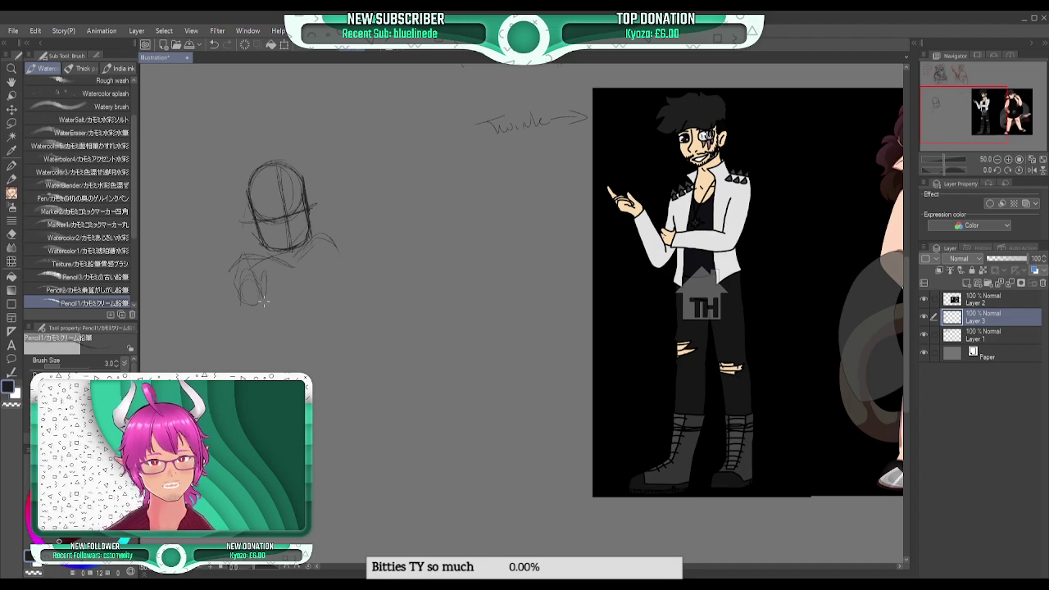
pyautogui.moveTo(265, 285)
pyautogui.mouseDown()
pyautogui.moveTo(261, 304)
pyautogui.moveTo(241, 295)
pyautogui.moveTo(262, 302)
pyautogui.mouseUp()
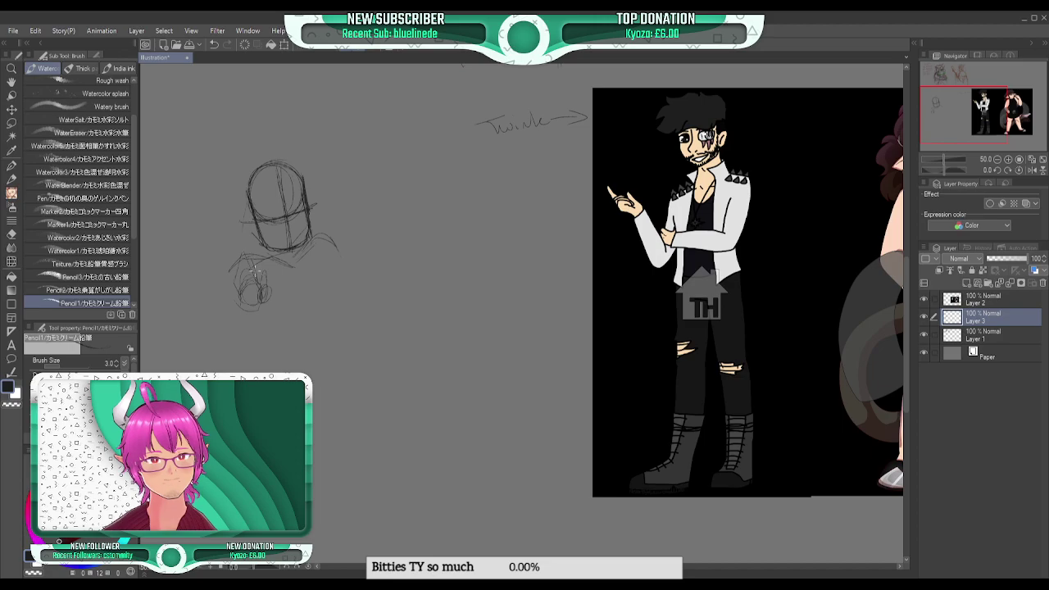
pyautogui.moveTo(240, 261); pyautogui.dragTo(238, 291)
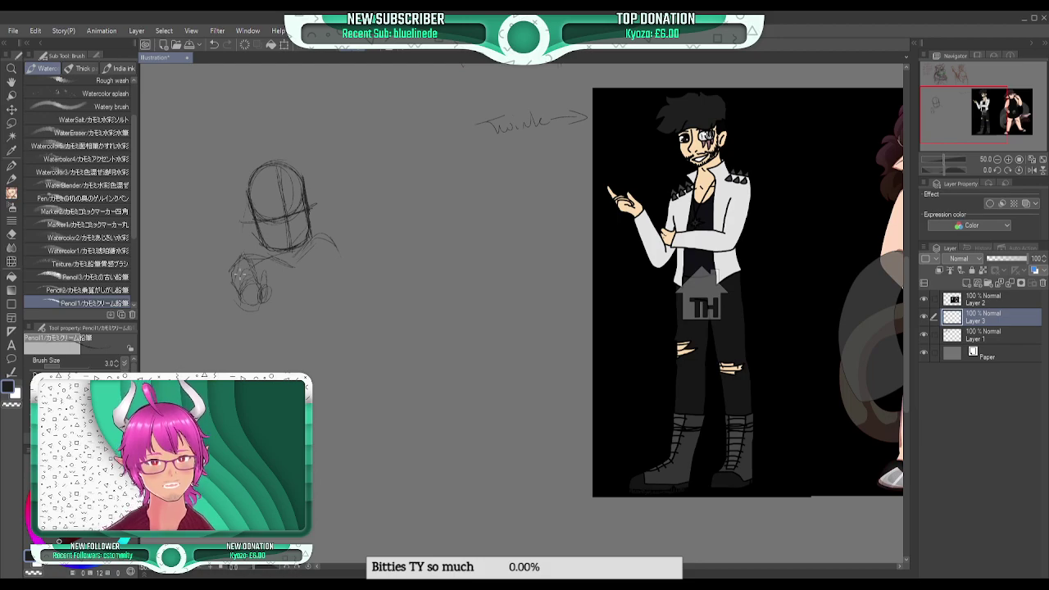
pyautogui.moveTo(236, 300)
pyautogui.mouseDown()
pyautogui.moveTo(231, 275)
pyautogui.moveTo(243, 260)
pyautogui.moveTo(259, 277)
pyautogui.moveTo(235, 270)
pyautogui.mouseUp()
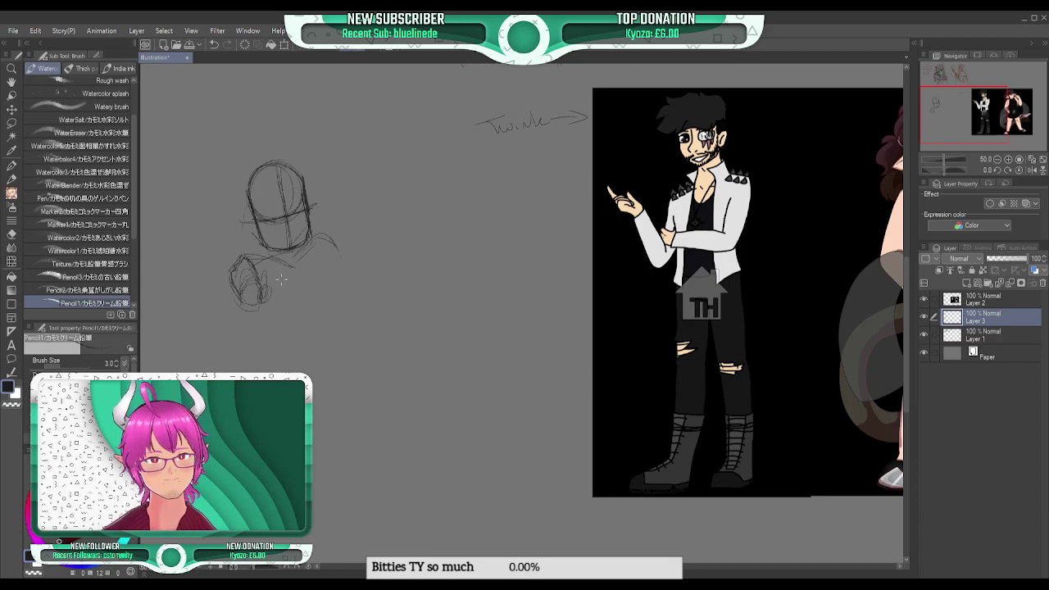
# - Sketch a smaller matching hand below the right shoulder line and define the palm and thumb on the left hand
pyautogui.moveTo(332, 261); pyautogui.dragTo(327, 266)
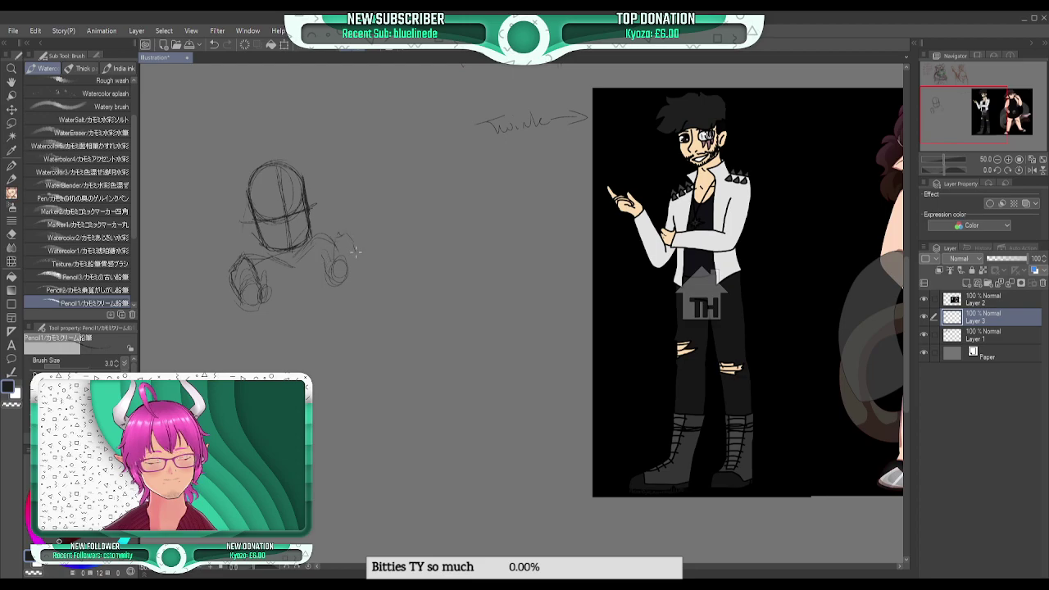
pyautogui.moveTo(353, 254)
pyautogui.mouseDown()
pyautogui.moveTo(340, 282)
pyautogui.moveTo(337, 257)
pyautogui.moveTo(352, 263)
pyautogui.moveTo(334, 252)
pyautogui.moveTo(347, 285)
pyautogui.moveTo(355, 264)
pyautogui.moveTo(326, 266)
pyautogui.moveTo(336, 286)
pyautogui.moveTo(347, 259)
pyautogui.mouseUp()
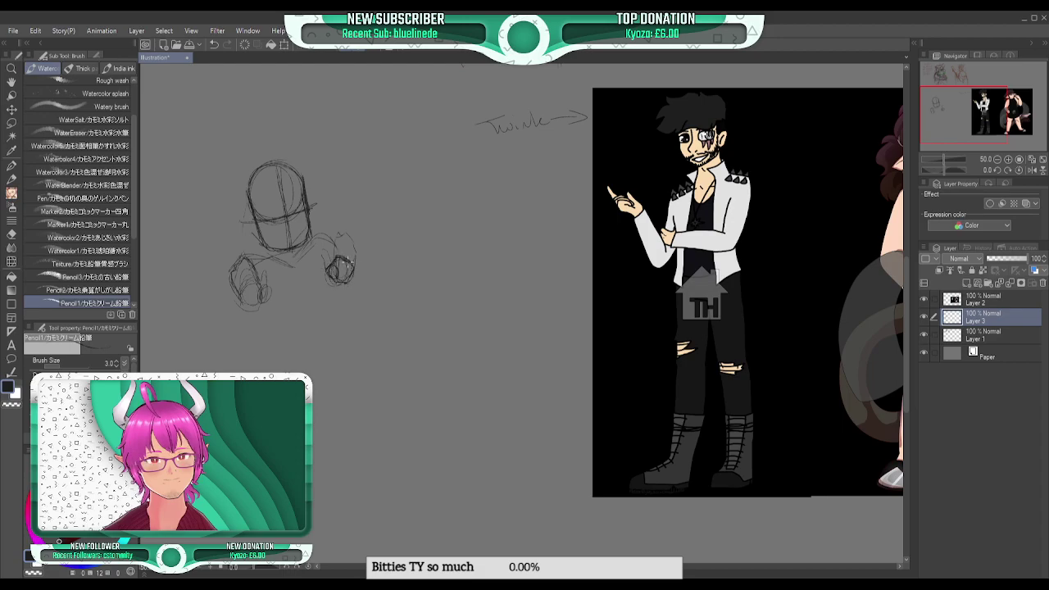
pyautogui.moveTo(242, 281)
pyautogui.mouseDown()
pyautogui.moveTo(253, 305)
pyautogui.moveTo(265, 297)
pyautogui.moveTo(259, 280)
pyautogui.mouseUp()
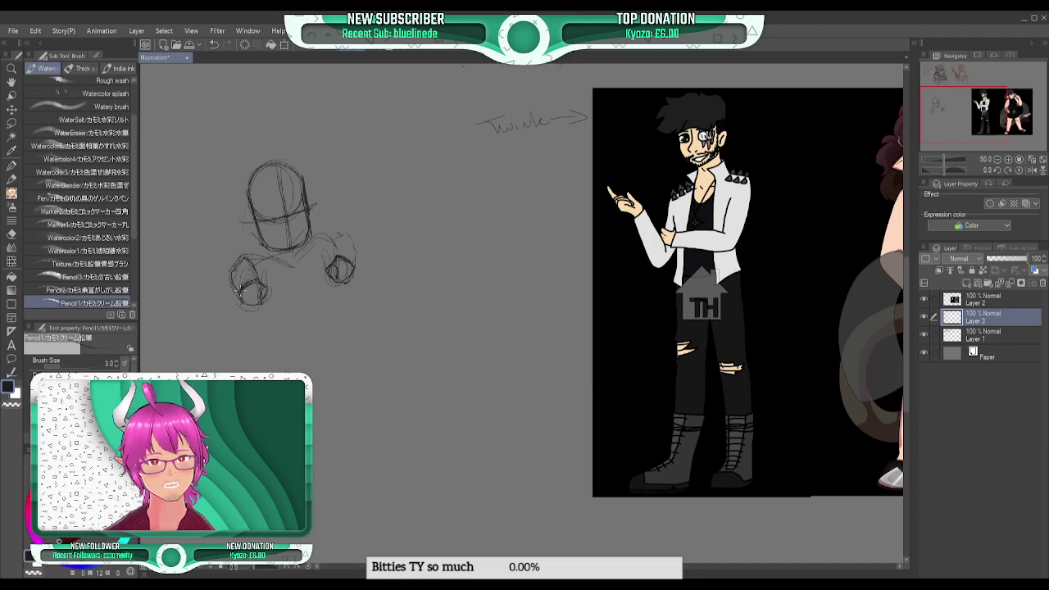
pyautogui.moveTo(264, 281); pyautogui.dragTo(256, 271)
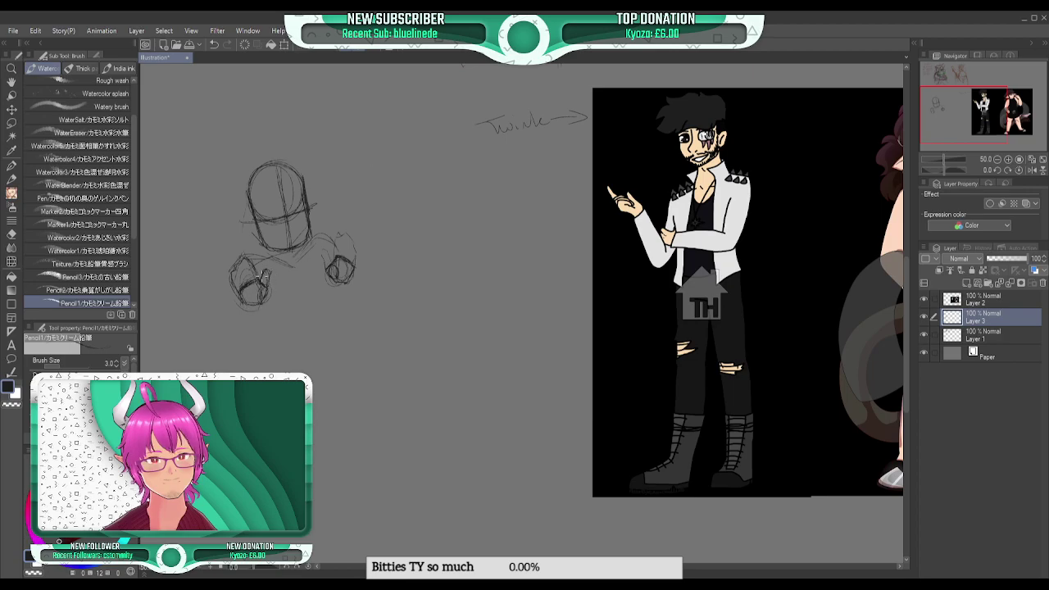
pyautogui.moveTo(322, 260)
pyautogui.mouseDown()
pyautogui.moveTo(322, 248)
pyautogui.moveTo(334, 265)
pyautogui.mouseUp()
# - Add the neckline under the chin and a loose hair and ear outline around the first head
pyautogui.moveTo(313, 243)
pyautogui.mouseDown()
pyautogui.moveTo(268, 259)
pyautogui.moveTo(285, 281)
pyautogui.moveTo(262, 249)
pyautogui.moveTo(286, 279)
pyautogui.mouseUp()
pyautogui.moveTo(294, 160)
pyautogui.mouseDown()
pyautogui.moveTo(269, 154)
pyautogui.moveTo(236, 175)
pyautogui.moveTo(254, 212)
pyautogui.mouseUp()
pyautogui.moveTo(308, 201); pyautogui.dragTo(313, 215)
# - Sketch the first figure's open collar and long diagonal lapel strips below the chin, darkening their edges
pyautogui.moveTo(313, 277); pyautogui.dragTo(331, 299)
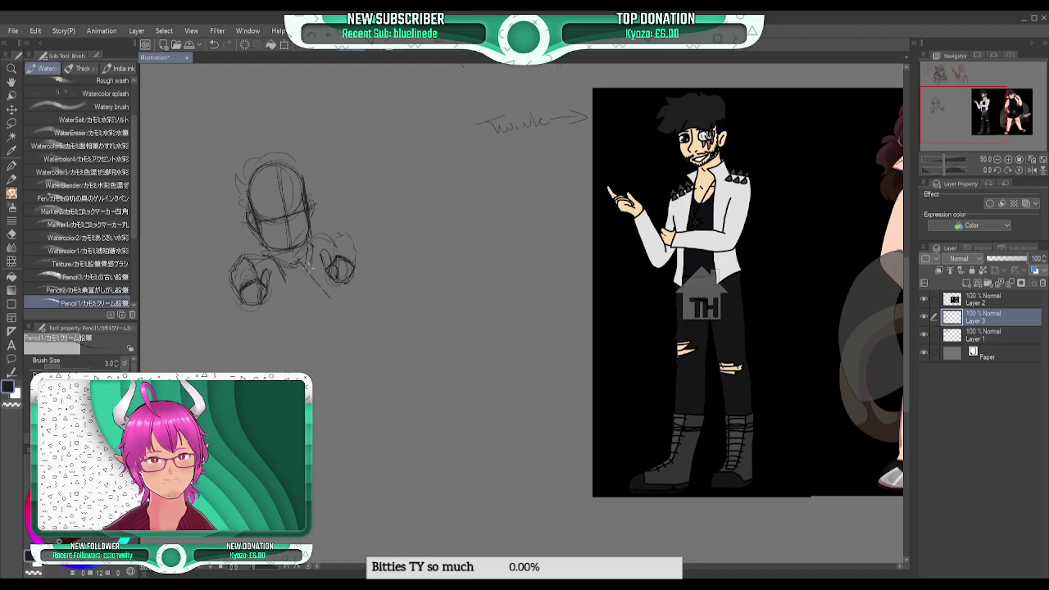
pyautogui.moveTo(301, 267); pyautogui.dragTo(330, 301)
pyautogui.moveTo(304, 255); pyautogui.dragTo(357, 302)
pyautogui.moveTo(976, 109); pyautogui.dragTo(992, 118)
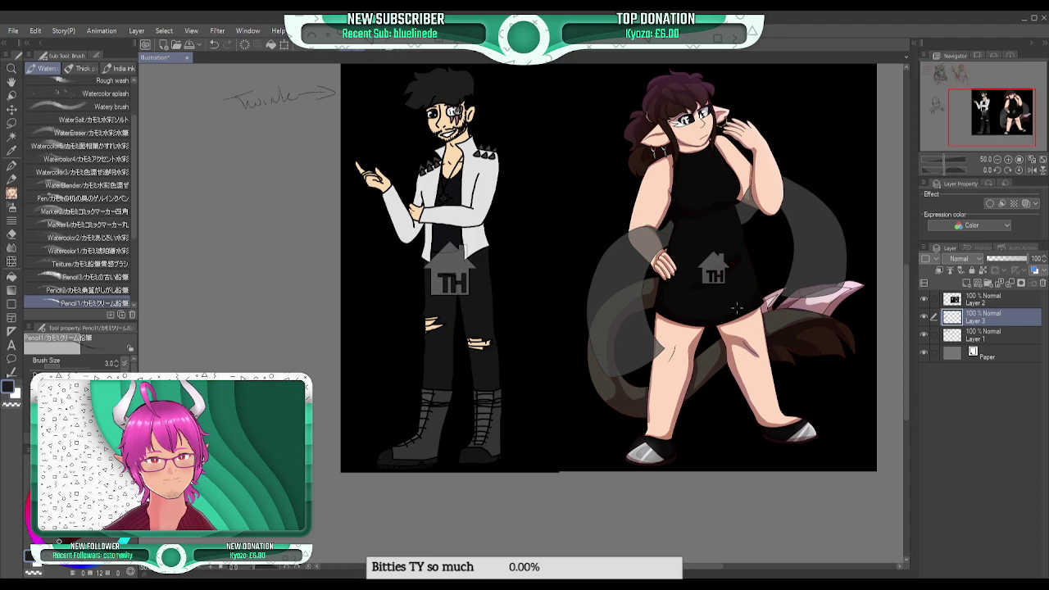
pyautogui.moveTo(971, 112)
pyautogui.mouseDown()
pyautogui.moveTo(934, 100)
pyautogui.moveTo(946, 110)
pyautogui.mouseUp()
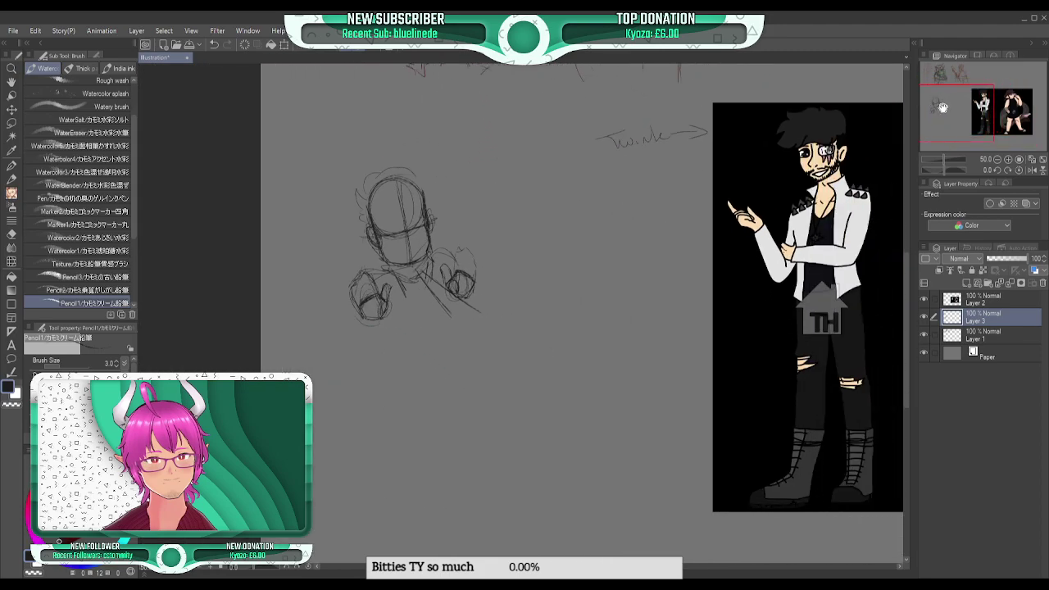
pyautogui.moveTo(455, 305); pyautogui.dragTo(464, 320)
pyautogui.moveTo(422, 275)
pyautogui.mouseDown()
pyautogui.moveTo(455, 319)
pyautogui.moveTo(492, 326)
pyautogui.mouseUp()
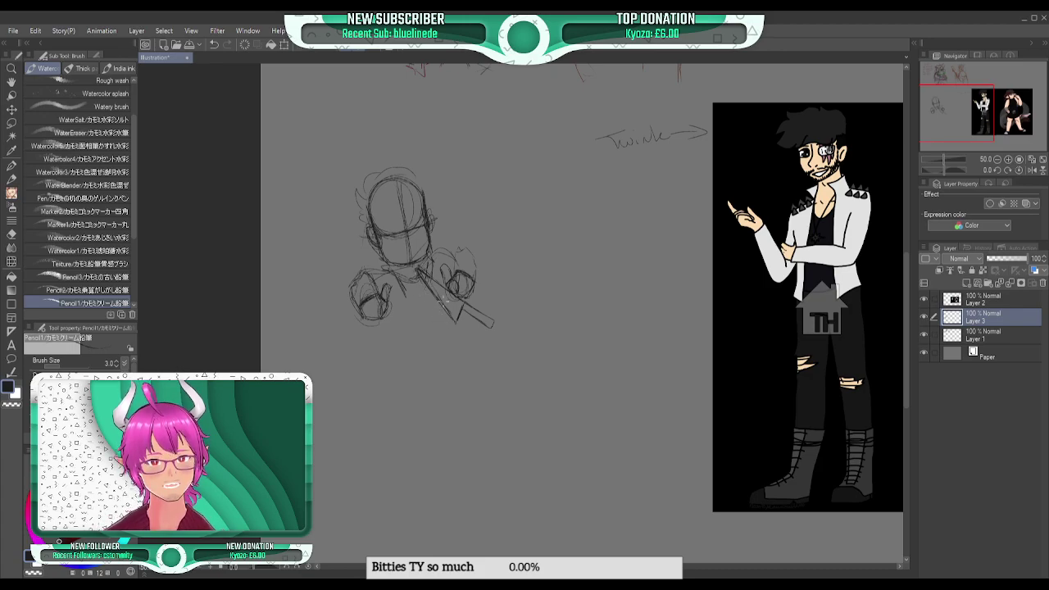
pyautogui.moveTo(457, 315); pyautogui.dragTo(434, 288)
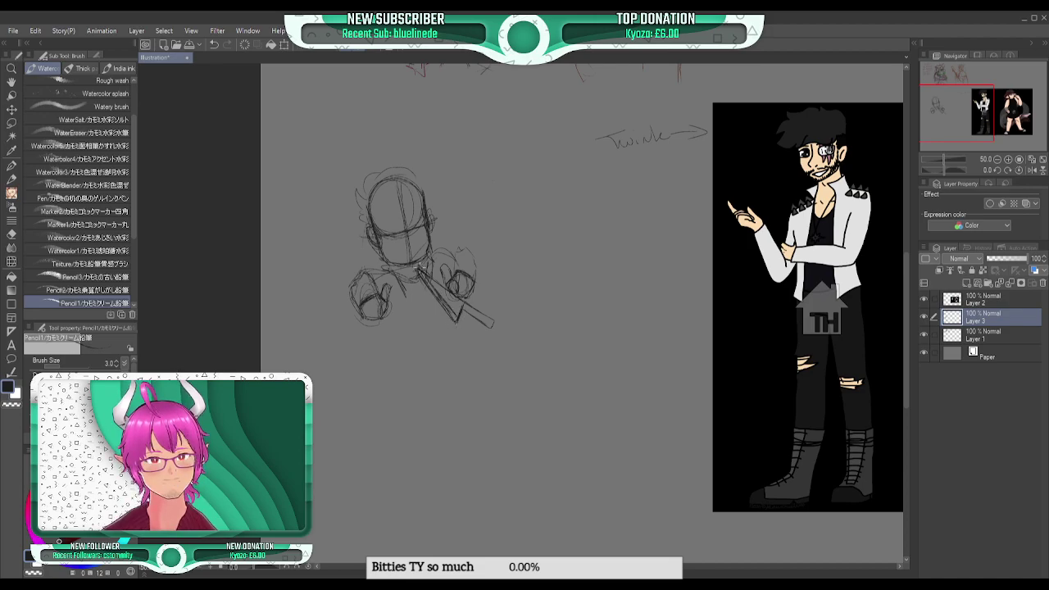
pyautogui.moveTo(430, 296); pyautogui.dragTo(455, 322)
pyautogui.moveTo(466, 304)
pyautogui.mouseDown()
pyautogui.moveTo(459, 322)
pyautogui.moveTo(488, 321)
pyautogui.mouseUp()
pyautogui.moveTo(401, 285)
pyautogui.mouseDown()
pyautogui.moveTo(407, 279)
pyautogui.moveTo(391, 268)
pyautogui.moveTo(406, 293)
pyautogui.moveTo(395, 268)
pyautogui.moveTo(426, 258)
pyautogui.moveTo(432, 272)
pyautogui.moveTo(415, 288)
pyautogui.moveTo(413, 267)
pyautogui.mouseUp()
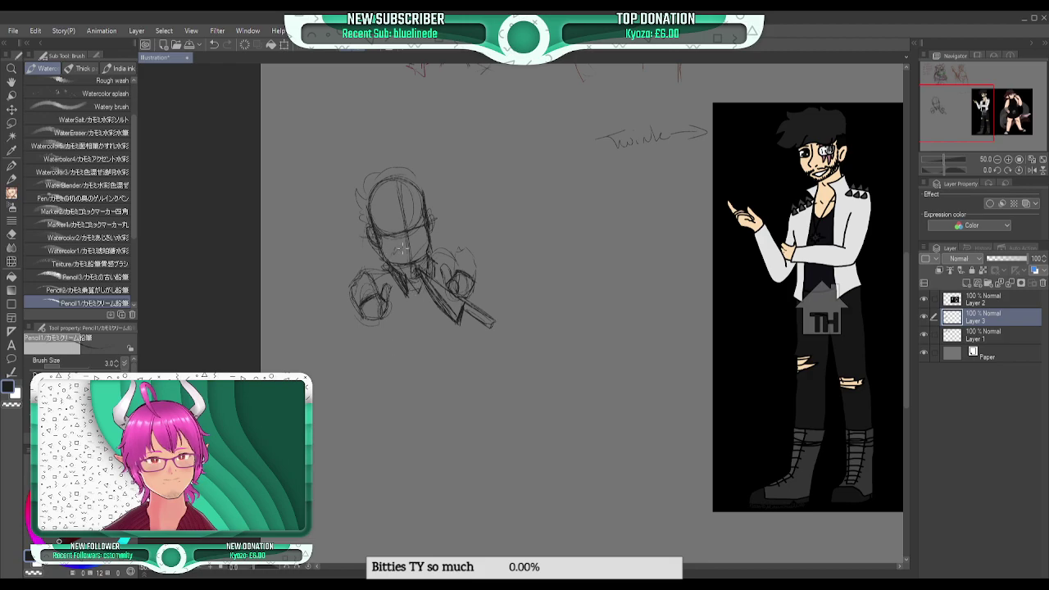
# - Sketch a second head beside the first figure, with a cranium circle and jaw lines
pyautogui.moveTo(512, 223)
pyautogui.mouseDown()
pyautogui.moveTo(539, 205)
pyautogui.moveTo(562, 217)
pyautogui.moveTo(559, 240)
pyautogui.moveTo(551, 211)
pyautogui.moveTo(532, 248)
pyautogui.moveTo(512, 242)
pyautogui.moveTo(512, 223)
pyautogui.moveTo(525, 251)
pyautogui.mouseUp()
pyautogui.moveTo(507, 222)
pyautogui.mouseDown()
pyautogui.moveTo(514, 281)
pyautogui.moveTo(533, 284)
pyautogui.mouseUp()
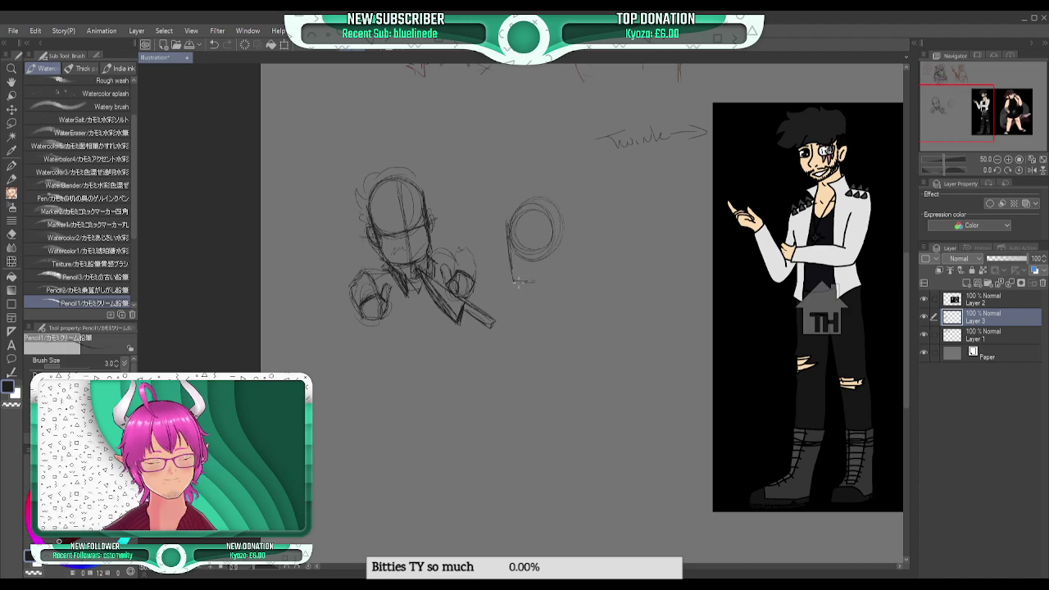
pyautogui.moveTo(552, 244)
pyautogui.mouseDown()
pyautogui.moveTo(564, 288)
pyautogui.moveTo(553, 214)
pyautogui.moveTo(530, 207)
pyautogui.mouseUp()
pyautogui.moveTo(508, 247); pyautogui.dragTo(512, 212)
# - Add side locks, an ear and a messy hair outline with inner strands to the second head
pyautogui.moveTo(967, 109); pyautogui.dragTo(990, 108)
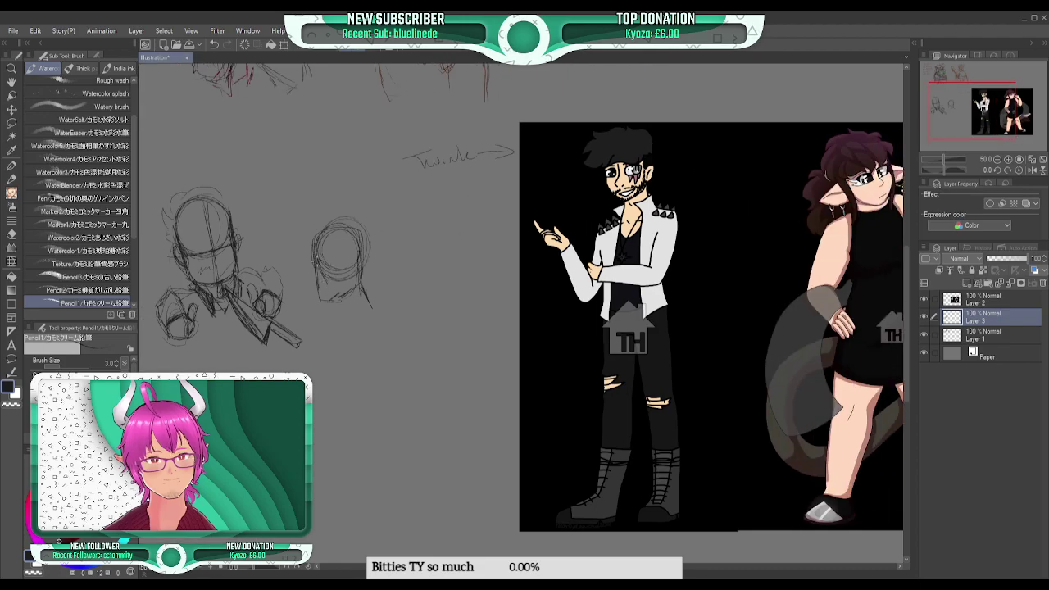
pyautogui.moveTo(331, 267); pyautogui.dragTo(333, 279)
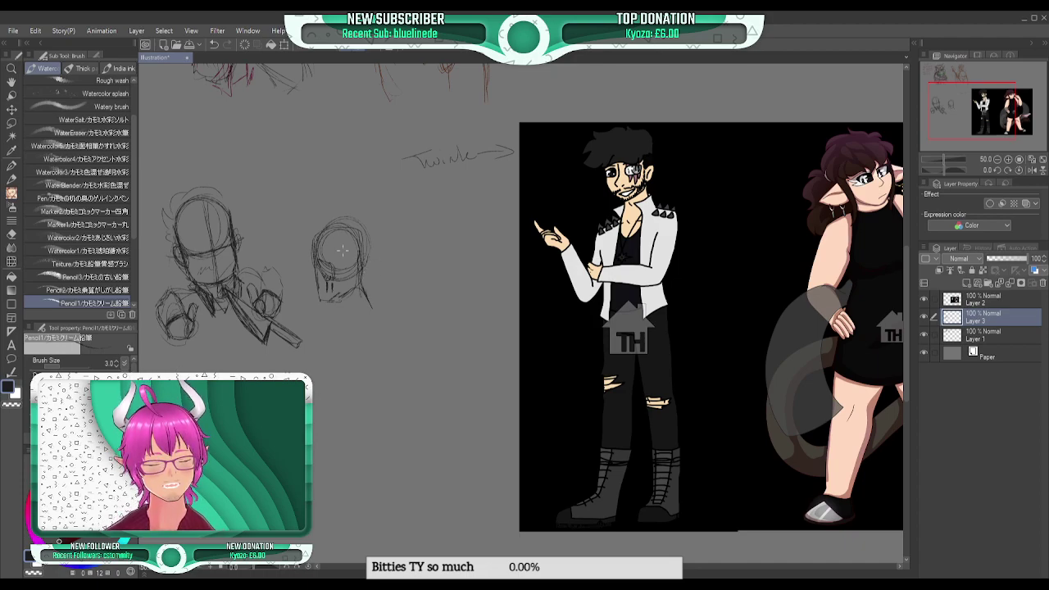
pyautogui.moveTo(358, 258)
pyautogui.mouseDown()
pyautogui.moveTo(364, 249)
pyautogui.moveTo(353, 269)
pyautogui.moveTo(366, 256)
pyautogui.mouseUp()
pyautogui.moveTo(342, 295)
pyautogui.mouseDown()
pyautogui.moveTo(353, 283)
pyautogui.moveTo(324, 323)
pyautogui.moveTo(322, 304)
pyautogui.mouseUp()
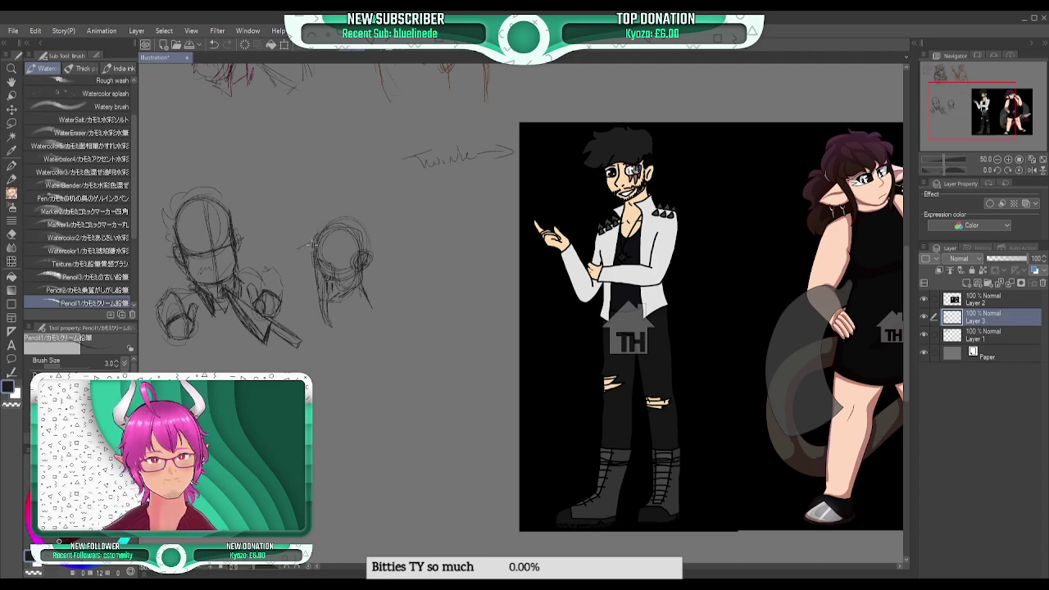
pyautogui.moveTo(304, 231)
pyautogui.mouseDown()
pyautogui.moveTo(364, 212)
pyautogui.moveTo(354, 234)
pyautogui.moveTo(364, 245)
pyautogui.moveTo(355, 224)
pyautogui.moveTo(370, 230)
pyautogui.moveTo(376, 250)
pyautogui.moveTo(376, 235)
pyautogui.moveTo(380, 282)
pyautogui.mouseUp()
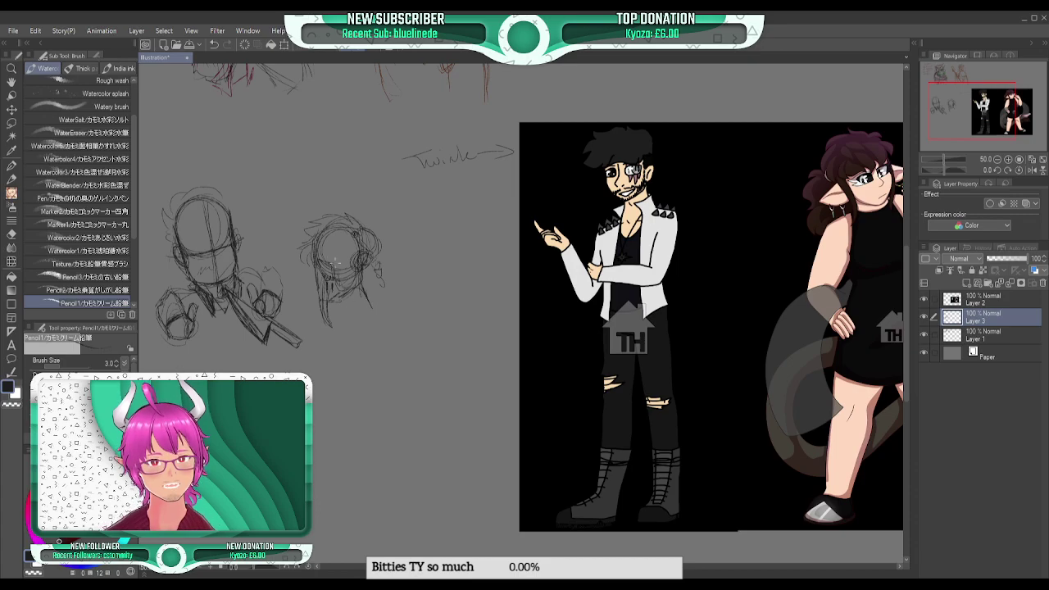
pyautogui.moveTo(333, 237); pyautogui.dragTo(350, 232)
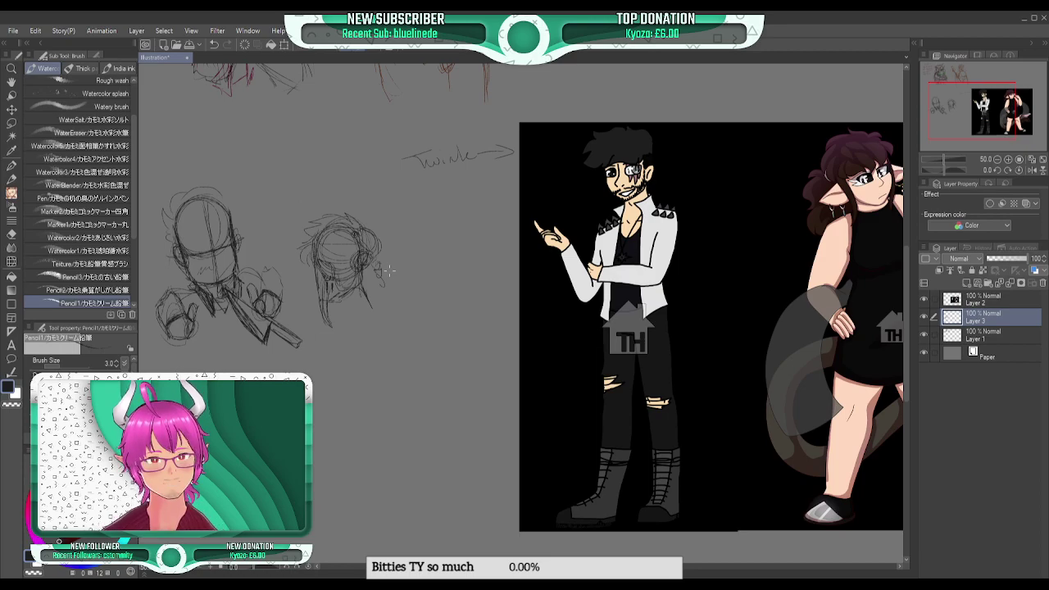
pyautogui.moveTo(957, 100); pyautogui.dragTo(944, 93)
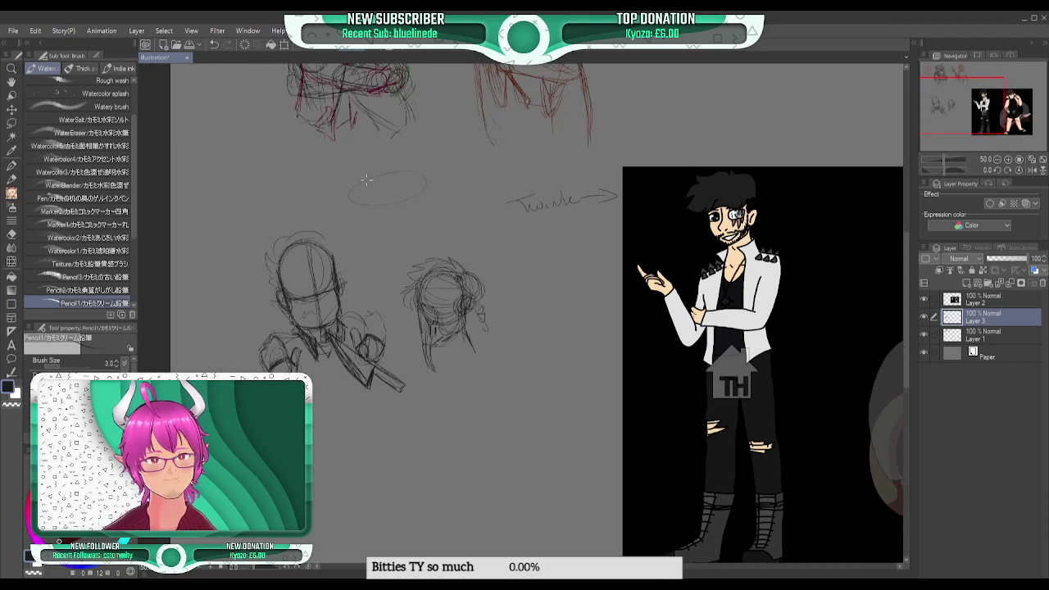
pyautogui.moveTo(351, 188)
pyautogui.mouseDown()
pyautogui.moveTo(382, 214)
pyautogui.moveTo(352, 209)
pyautogui.moveTo(408, 175)
pyautogui.moveTo(364, 175)
pyautogui.moveTo(429, 184)
pyautogui.moveTo(346, 194)
pyautogui.moveTo(435, 187)
pyautogui.moveTo(362, 218)
pyautogui.moveTo(366, 175)
pyautogui.moveTo(401, 181)
pyautogui.moveTo(366, 178)
pyautogui.moveTo(375, 163)
pyautogui.moveTo(416, 153)
pyautogui.moveTo(351, 204)
pyautogui.mouseUp()
pyautogui.hotkey('ctrl', 'z')
pyautogui.hotkey('ctrl', 'z')
pyautogui.hotkey('ctrl', 'z')
pyautogui.hotkey('ctrl', 'z')
# - Doodle a round cartoon face above the two heads, with bangs, two eyes, a cat-like mouth and a bow on top
pyautogui.moveTo(382, 168)
pyautogui.mouseDown()
pyautogui.moveTo(352, 183)
pyautogui.moveTo(385, 176)
pyautogui.moveTo(369, 210)
pyautogui.moveTo(413, 155)
pyautogui.moveTo(431, 167)
pyautogui.moveTo(393, 190)
pyautogui.moveTo(407, 187)
pyautogui.mouseUp()
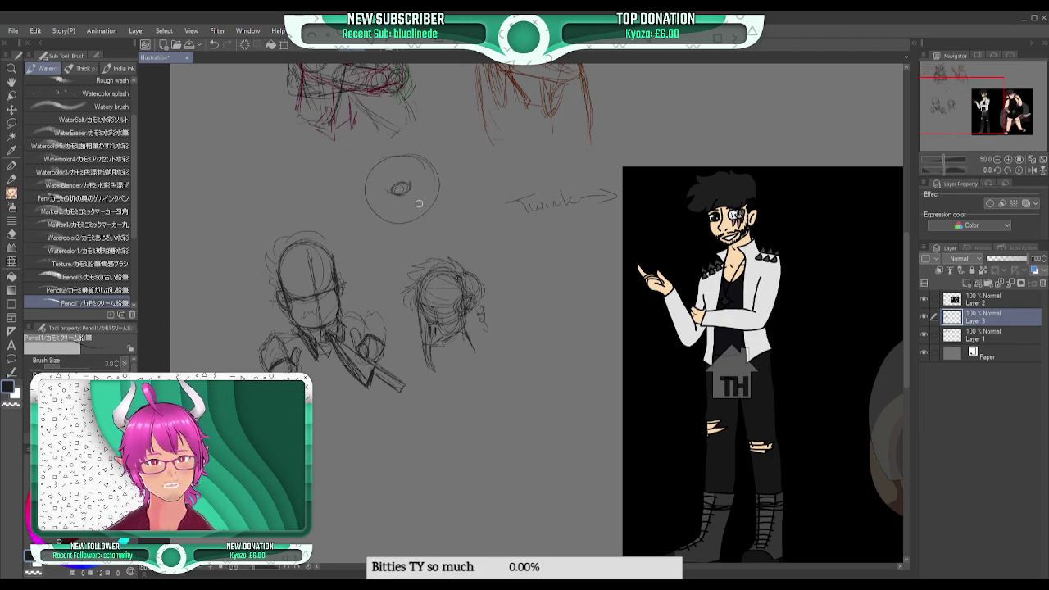
pyautogui.hotkey('ctrl', 'z')
pyautogui.hotkey('ctrl', 'z')
pyautogui.hotkey('ctrl', 'z')
pyautogui.moveTo(434, 179)
pyautogui.mouseDown()
pyautogui.moveTo(408, 215)
pyautogui.moveTo(366, 204)
pyautogui.moveTo(434, 190)
pyautogui.mouseUp()
pyautogui.moveTo(385, 168)
pyautogui.mouseDown()
pyautogui.moveTo(403, 191)
pyautogui.moveTo(409, 164)
pyautogui.moveTo(386, 190)
pyautogui.moveTo(412, 167)
pyautogui.moveTo(449, 173)
pyautogui.moveTo(368, 170)
pyautogui.mouseUp()
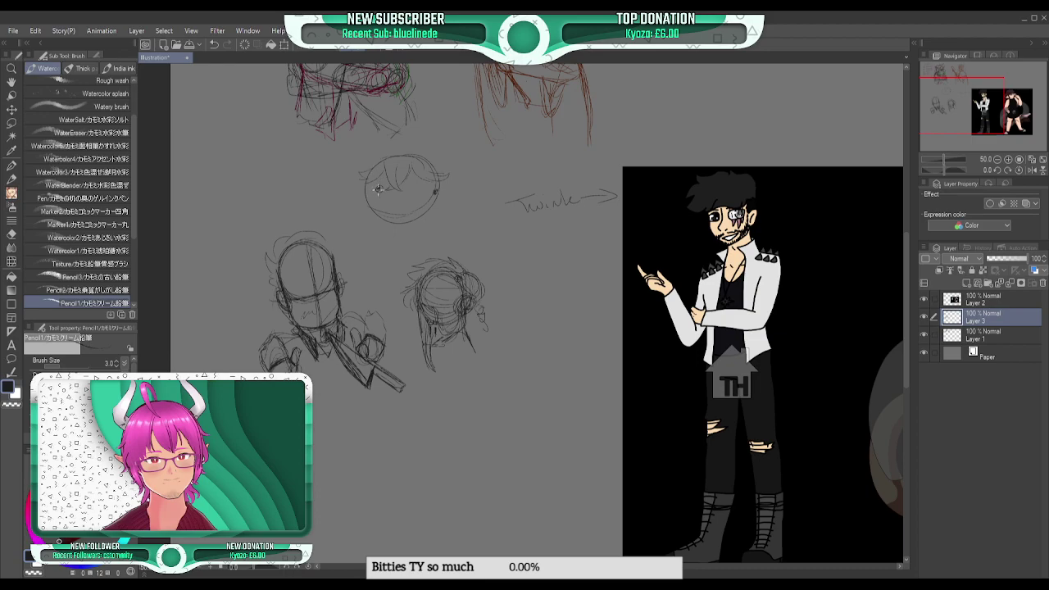
pyautogui.moveTo(415, 184)
pyautogui.mouseDown()
pyautogui.moveTo(375, 187)
pyautogui.moveTo(407, 202)
pyautogui.mouseUp()
pyautogui.moveTo(401, 154)
pyautogui.mouseDown()
pyautogui.moveTo(388, 144)
pyautogui.moveTo(371, 159)
pyautogui.moveTo(433, 161)
pyautogui.moveTo(382, 145)
pyautogui.moveTo(362, 162)
pyautogui.moveTo(385, 167)
pyautogui.mouseUp()
# - Write "Melonpop Donut" beside the round face with a connecting line, and touch up the face
pyautogui.moveTo(449, 181); pyautogui.dragTo(510, 168)
pyautogui.moveTo(461, 192)
pyautogui.mouseDown()
pyautogui.moveTo(459, 201)
pyautogui.moveTo(510, 190)
pyautogui.mouseUp()
pyautogui.moveTo(364, 182)
pyautogui.mouseDown()
pyautogui.moveTo(376, 212)
pyautogui.moveTo(417, 208)
pyautogui.moveTo(439, 179)
pyautogui.mouseUp()
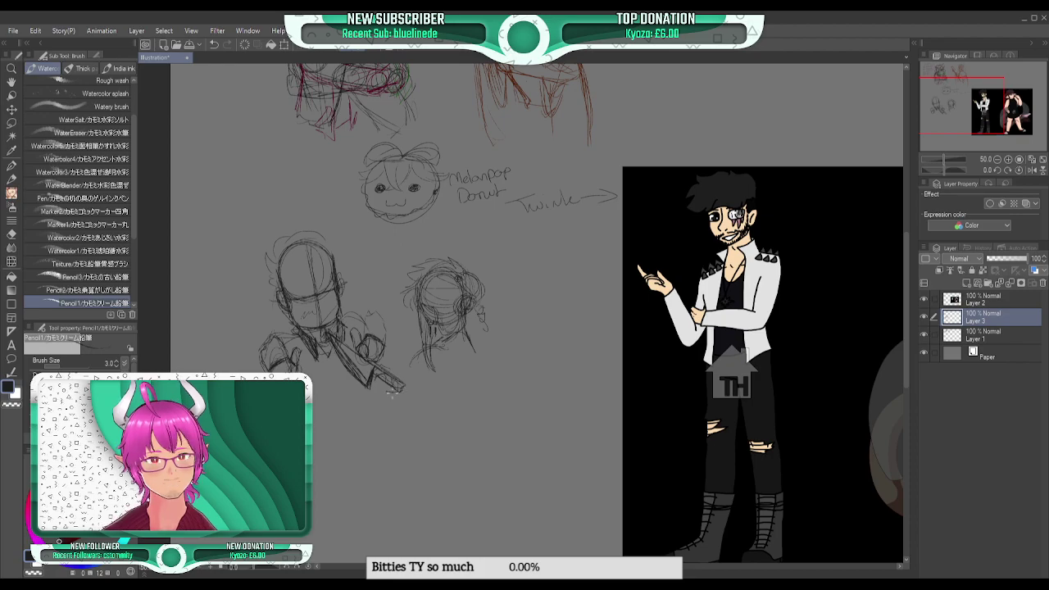
# - Detail the end of the first figure's diagonal strip and sketch long wavy hair flowing down from the second head
pyautogui.moveTo(370, 382); pyautogui.dragTo(391, 391)
pyautogui.moveTo(388, 367)
pyautogui.mouseDown()
pyautogui.moveTo(423, 391)
pyautogui.moveTo(403, 412)
pyautogui.mouseUp()
pyautogui.moveTo(456, 356); pyautogui.dragTo(475, 401)
pyautogui.moveTo(483, 318)
pyautogui.mouseDown()
pyautogui.moveTo(498, 347)
pyautogui.moveTo(513, 351)
pyautogui.moveTo(514, 382)
pyautogui.moveTo(502, 402)
pyautogui.mouseUp()
pyautogui.moveTo(464, 344)
pyautogui.mouseDown()
pyautogui.moveTo(470, 408)
pyautogui.moveTo(458, 423)
pyautogui.moveTo(472, 433)
pyautogui.moveTo(508, 417)
pyautogui.moveTo(522, 395)
pyautogui.moveTo(510, 367)
pyautogui.moveTo(520, 365)
pyautogui.moveTo(504, 352)
pyautogui.moveTo(513, 338)
pyautogui.moveTo(495, 330)
pyautogui.moveTo(481, 299)
pyautogui.moveTo(498, 334)
pyautogui.mouseUp()
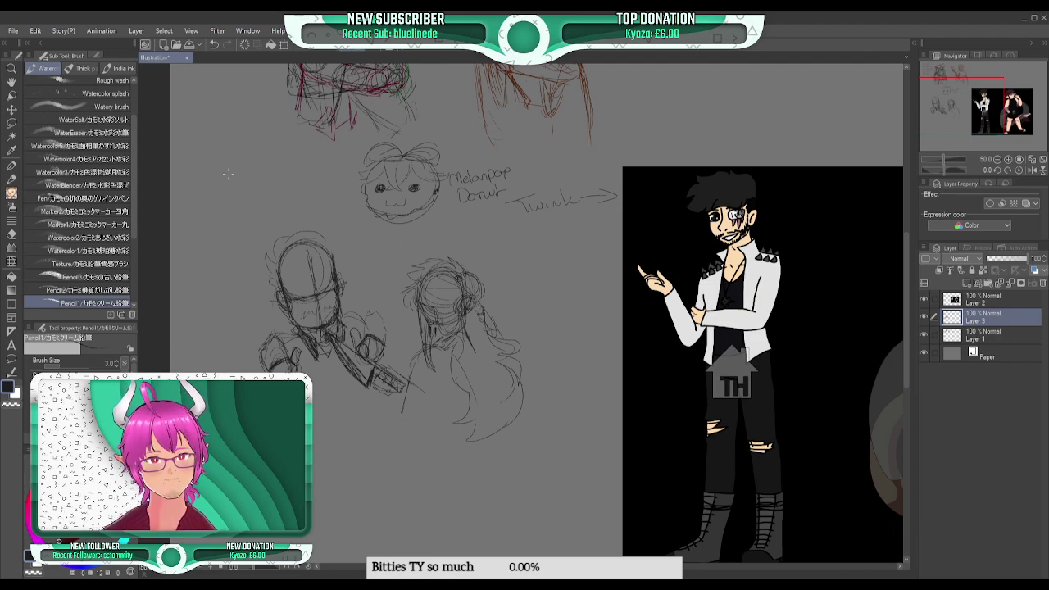
# - Doodle a small round character to the left of the bow-topped face, with oval eyes, an open mouth and a tuft on top
pyautogui.moveTo(232, 144)
pyautogui.mouseDown()
pyautogui.moveTo(260, 161)
pyautogui.moveTo(245, 187)
pyautogui.mouseUp()
pyautogui.moveTo(230, 139)
pyautogui.mouseDown()
pyautogui.moveTo(244, 135)
pyautogui.moveTo(245, 159)
pyautogui.moveTo(227, 160)
pyautogui.moveTo(259, 179)
pyautogui.moveTo(237, 191)
pyautogui.moveTo(256, 186)
pyautogui.moveTo(228, 163)
pyautogui.moveTo(247, 162)
pyautogui.mouseUp()
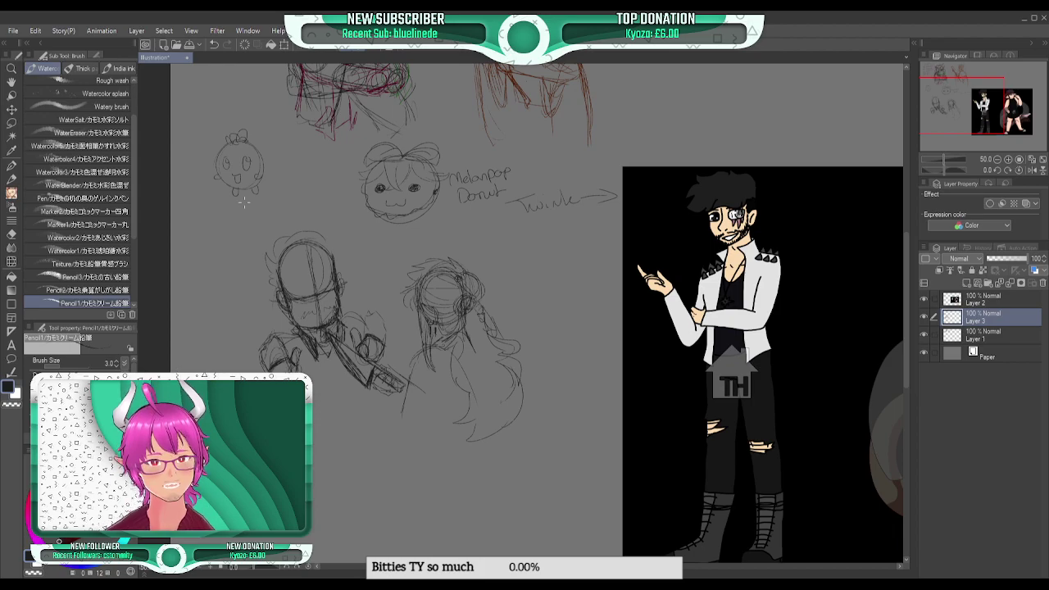
# - Sketch a smiling mouth, stubbly beard and nose on the first head, and reinforce its forehead and cheek lines
pyautogui.moveTo(390, 392); pyautogui.dragTo(404, 402)
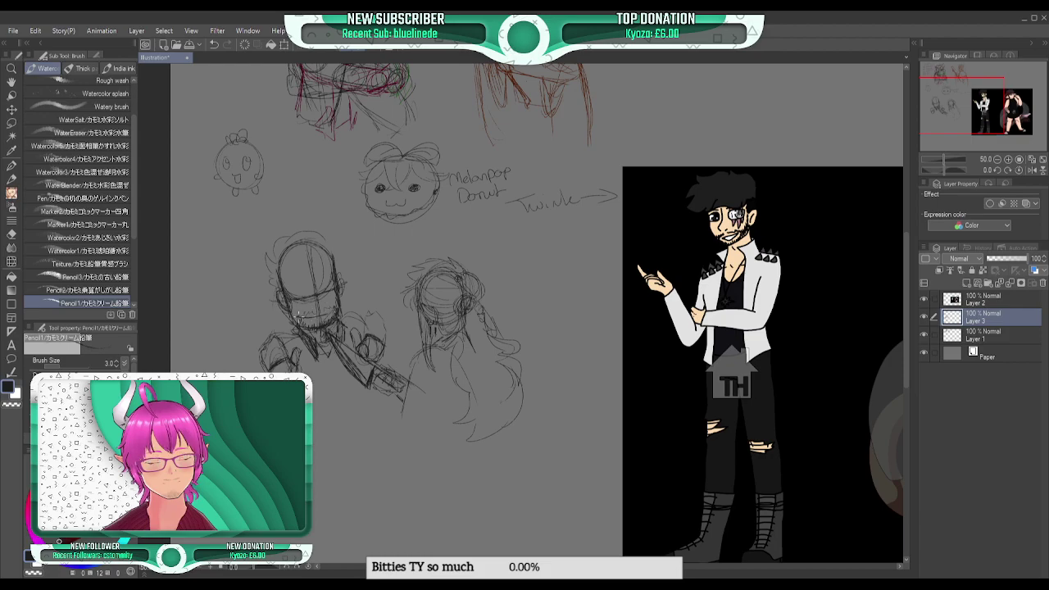
pyautogui.moveTo(298, 317); pyautogui.dragTo(333, 312)
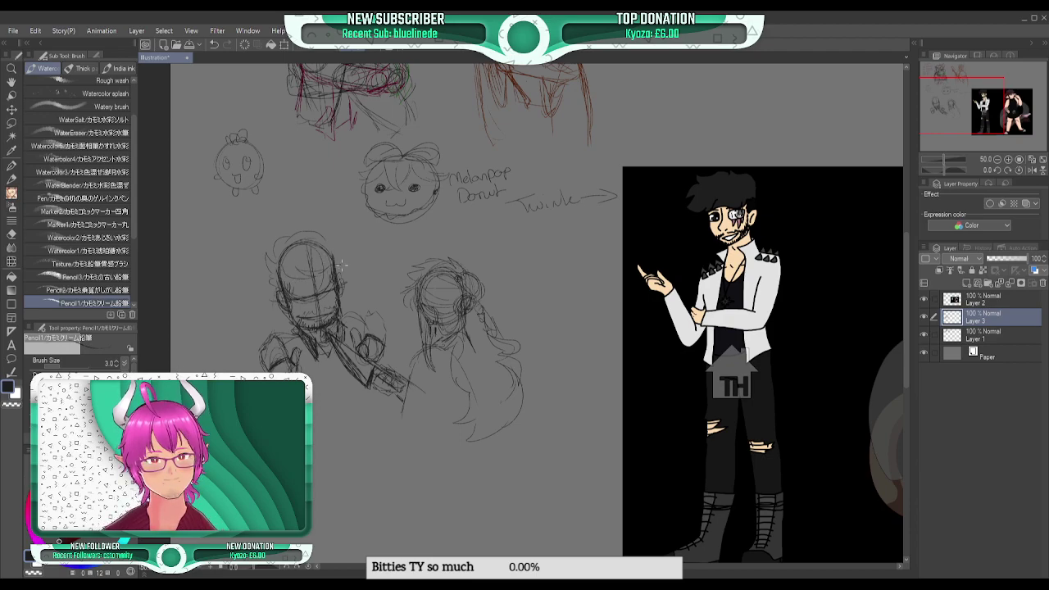
pyautogui.moveTo(321, 239)
pyautogui.mouseDown()
pyautogui.moveTo(353, 258)
pyautogui.moveTo(331, 274)
pyautogui.mouseUp()
pyautogui.click(1008, 159)
pyautogui.click(1008, 158)
pyautogui.moveTo(962, 107); pyautogui.dragTo(939, 106)
pyautogui.click(1007, 159)
pyautogui.moveTo(413, 295); pyautogui.dragTo(423, 325)
pyautogui.moveTo(408, 273)
pyautogui.mouseDown()
pyautogui.moveTo(425, 331)
pyautogui.moveTo(416, 343)
pyautogui.mouseUp()
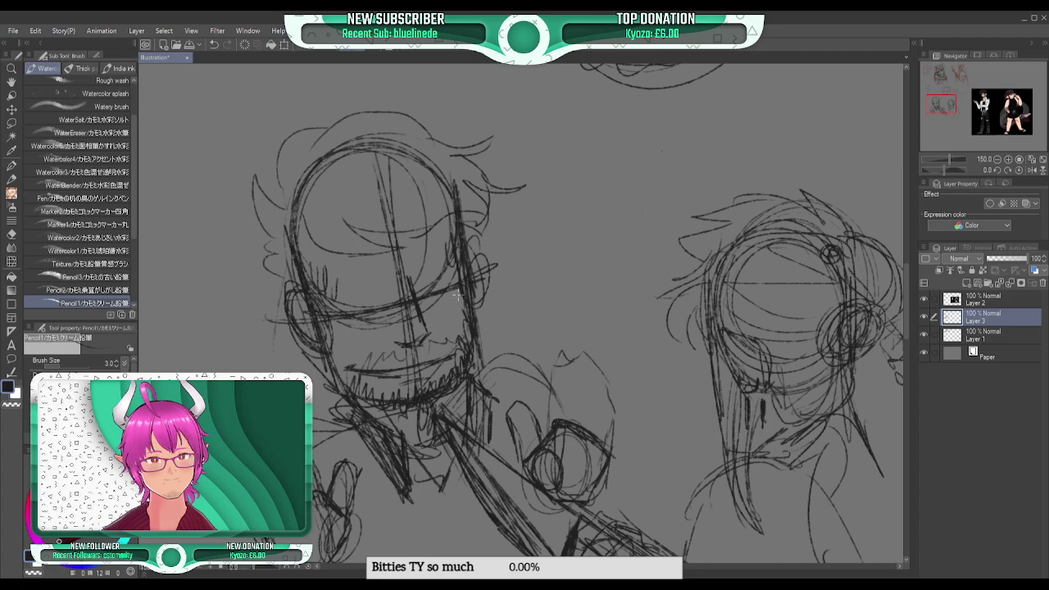
# - Draw slanted eyebrows and two round eyes with pupils on the first head
pyautogui.moveTo(416, 238); pyautogui.dragTo(441, 250)
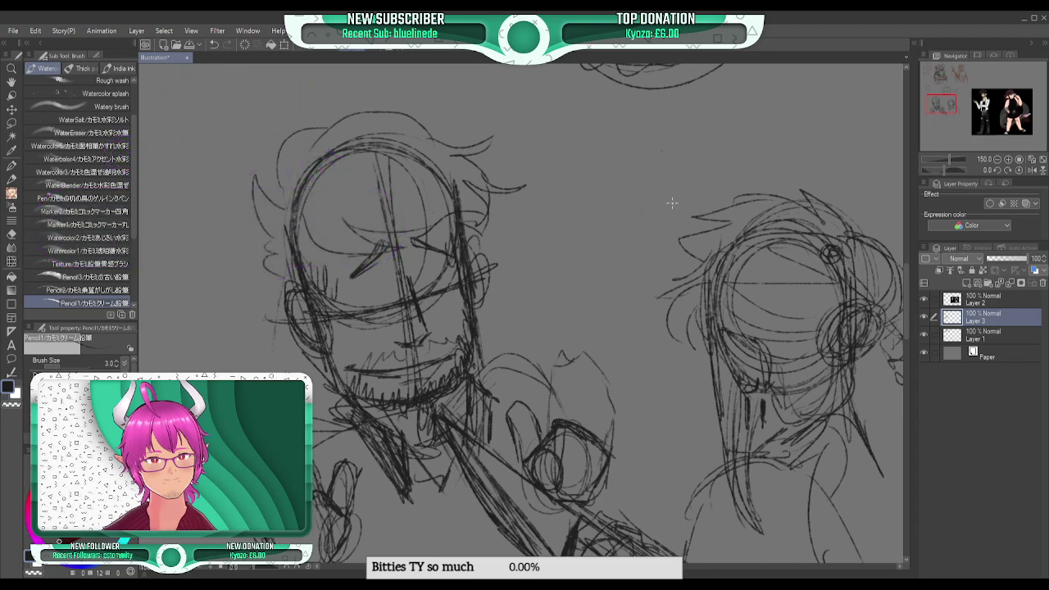
pyautogui.moveTo(988, 100); pyautogui.dragTo(938, 105)
pyautogui.moveTo(462, 186)
pyautogui.mouseDown()
pyautogui.moveTo(463, 222)
pyautogui.moveTo(474, 197)
pyautogui.moveTo(475, 223)
pyautogui.moveTo(482, 199)
pyautogui.moveTo(485, 230)
pyautogui.moveTo(480, 177)
pyautogui.moveTo(463, 244)
pyautogui.moveTo(458, 233)
pyautogui.moveTo(485, 235)
pyautogui.moveTo(407, 234)
pyautogui.moveTo(422, 250)
pyautogui.moveTo(397, 256)
pyautogui.mouseUp()
pyautogui.moveTo(390, 238)
pyautogui.mouseDown()
pyautogui.moveTo(428, 234)
pyautogui.moveTo(428, 251)
pyautogui.mouseUp()
pyautogui.moveTo(392, 233)
pyautogui.mouseDown()
pyautogui.moveTo(407, 251)
pyautogui.moveTo(393, 263)
pyautogui.mouseUp()
pyautogui.moveTo(390, 264)
pyautogui.mouseDown()
pyautogui.moveTo(428, 257)
pyautogui.moveTo(396, 268)
pyautogui.moveTo(385, 252)
pyautogui.moveTo(405, 236)
pyautogui.moveTo(418, 234)
pyautogui.moveTo(410, 264)
pyautogui.moveTo(420, 263)
pyautogui.moveTo(415, 250)
pyautogui.mouseUp()
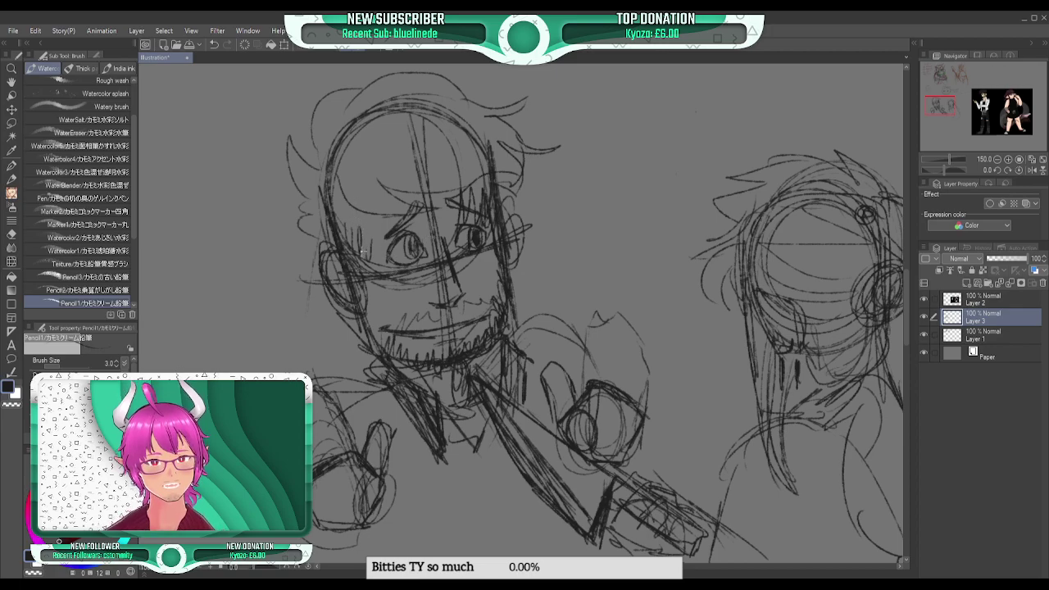
# - Reinforce the swooping fringe across the first head's forehead and the hair tufts beside it
pyautogui.moveTo(307, 213)
pyautogui.mouseDown()
pyautogui.moveTo(333, 188)
pyautogui.moveTo(369, 232)
pyautogui.moveTo(391, 215)
pyautogui.mouseUp()
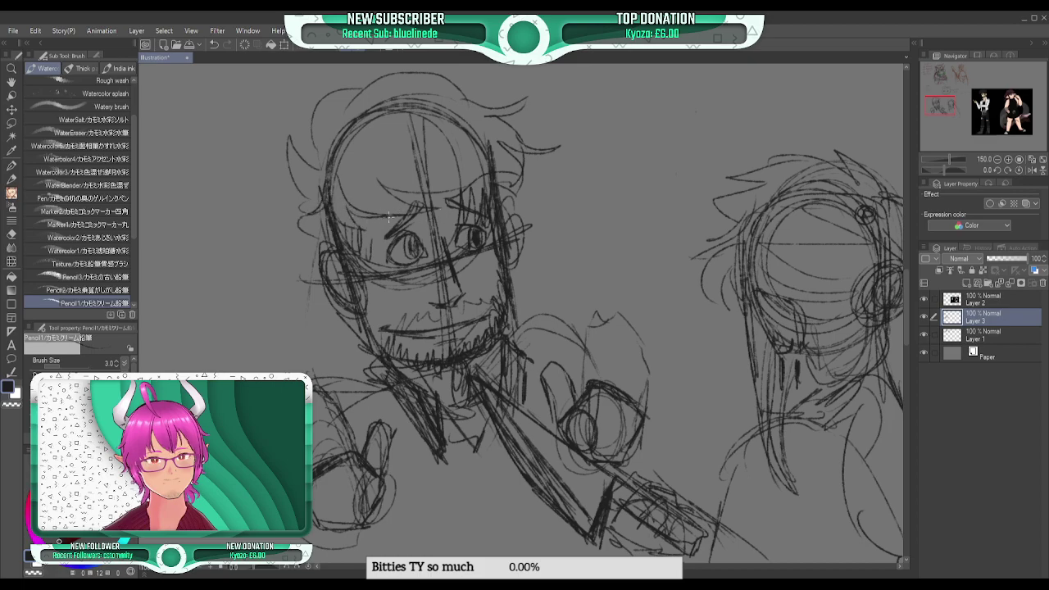
pyautogui.moveTo(382, 174)
pyautogui.mouseDown()
pyautogui.moveTo(464, 198)
pyautogui.moveTo(433, 198)
pyautogui.moveTo(400, 192)
pyautogui.moveTo(482, 189)
pyautogui.moveTo(416, 193)
pyautogui.moveTo(452, 210)
pyautogui.moveTo(412, 189)
pyautogui.moveTo(521, 199)
pyautogui.moveTo(561, 148)
pyautogui.mouseUp()
pyautogui.moveTo(491, 141); pyautogui.dragTo(529, 125)
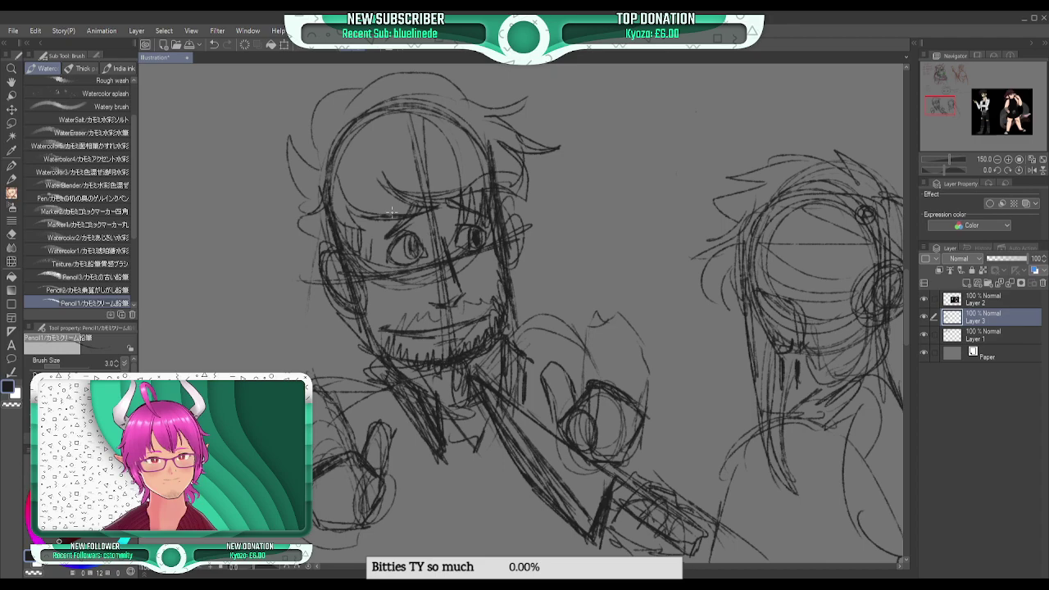
# - Darken the sides of the first head's face, the jawline and the collar lines beneath the chin
pyautogui.moveTo(500, 215); pyautogui.dragTo(511, 267)
pyautogui.moveTo(353, 263); pyautogui.dragTo(361, 305)
pyautogui.moveTo(367, 310)
pyautogui.mouseDown()
pyautogui.moveTo(392, 354)
pyautogui.moveTo(382, 344)
pyautogui.mouseUp()
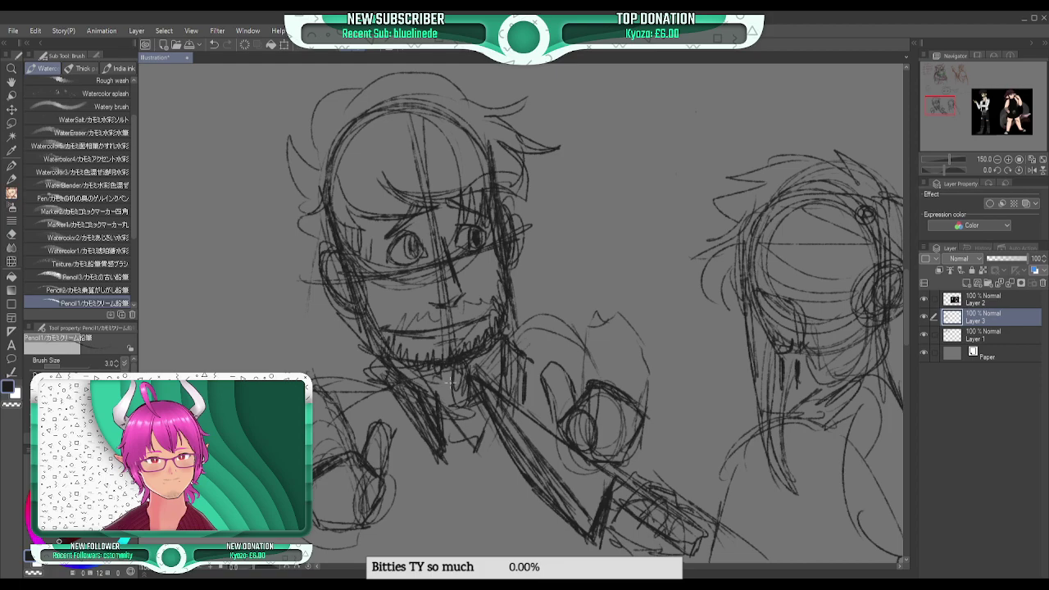
pyautogui.moveTo(501, 252); pyautogui.dragTo(490, 342)
pyautogui.moveTo(439, 369); pyautogui.dragTo(390, 371)
pyautogui.moveTo(382, 356); pyautogui.dragTo(359, 362)
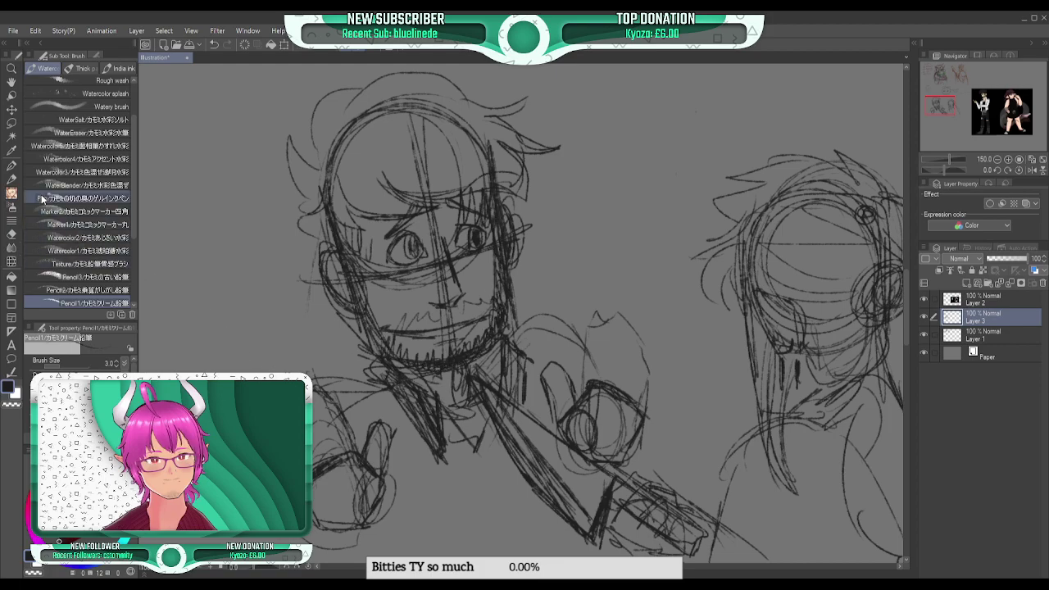
# - Lasso the first head's left eye with its eyebrow, shift it slightly away from the nose, and deselect
pyautogui.click(11, 123)
pyautogui.moveTo(421, 223)
pyautogui.mouseDown()
pyautogui.moveTo(418, 205)
pyautogui.moveTo(382, 242)
pyautogui.moveTo(419, 259)
pyautogui.moveTo(411, 267)
pyautogui.mouseUp()
pyautogui.press('k')
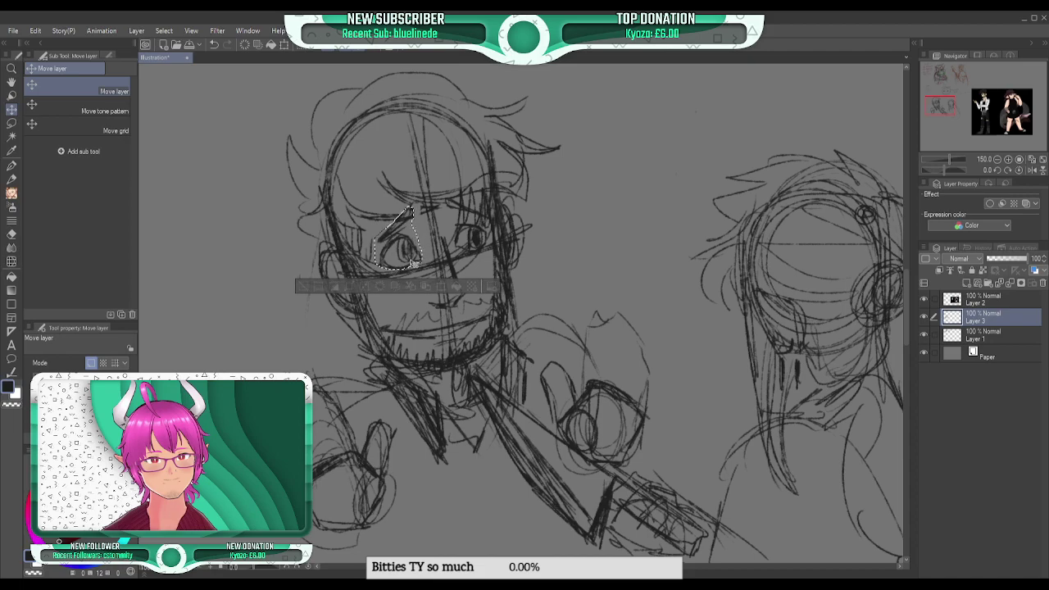
pyautogui.click(301, 287)
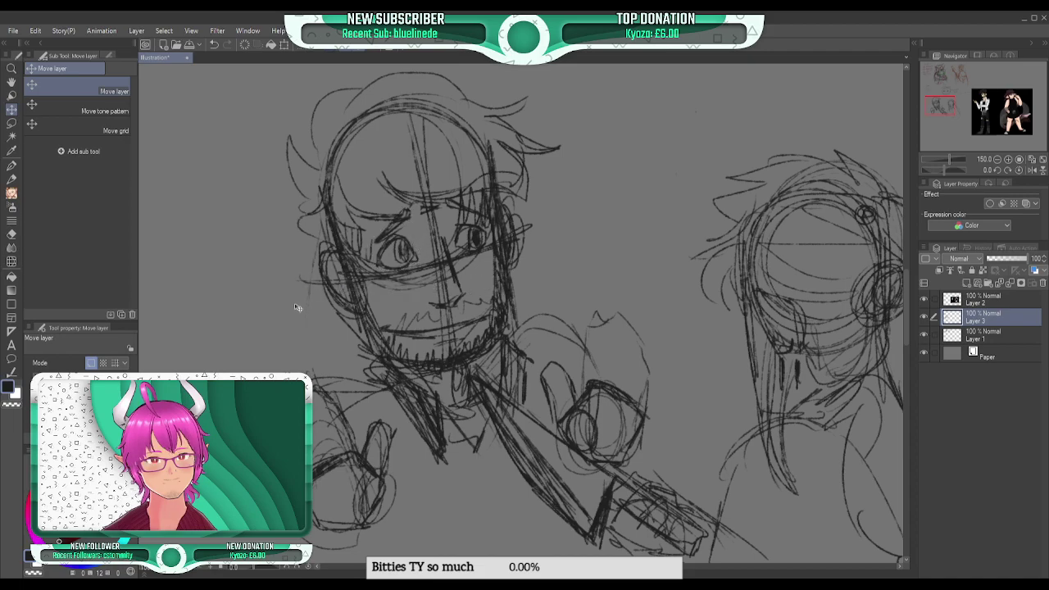
# - Lasso the first head's right eye with its eyebrow, nudge it slightly outward, and deselect
pyautogui.press('m')
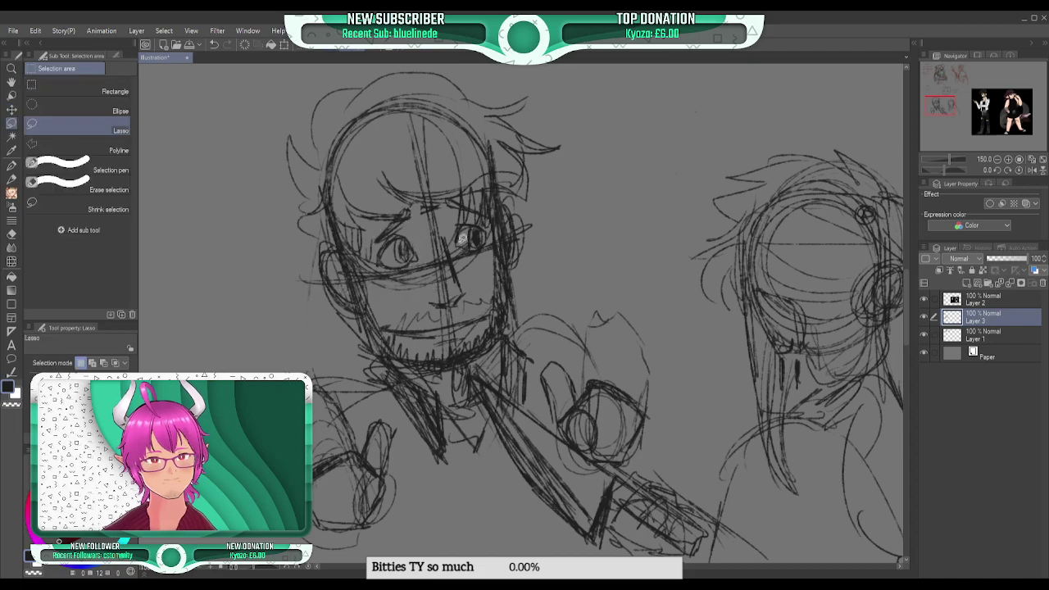
pyautogui.moveTo(455, 215)
pyautogui.mouseDown()
pyautogui.moveTo(469, 247)
pyautogui.moveTo(491, 235)
pyautogui.moveTo(493, 213)
pyautogui.moveTo(450, 202)
pyautogui.mouseUp()
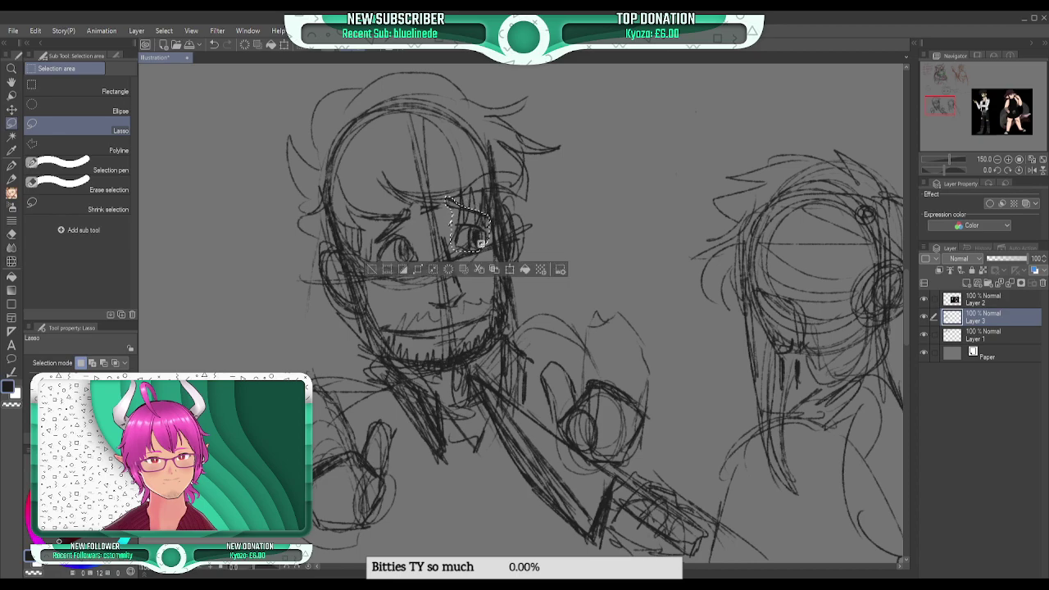
pyautogui.press('k')
pyautogui.moveTo(470, 241); pyautogui.dragTo(480, 239)
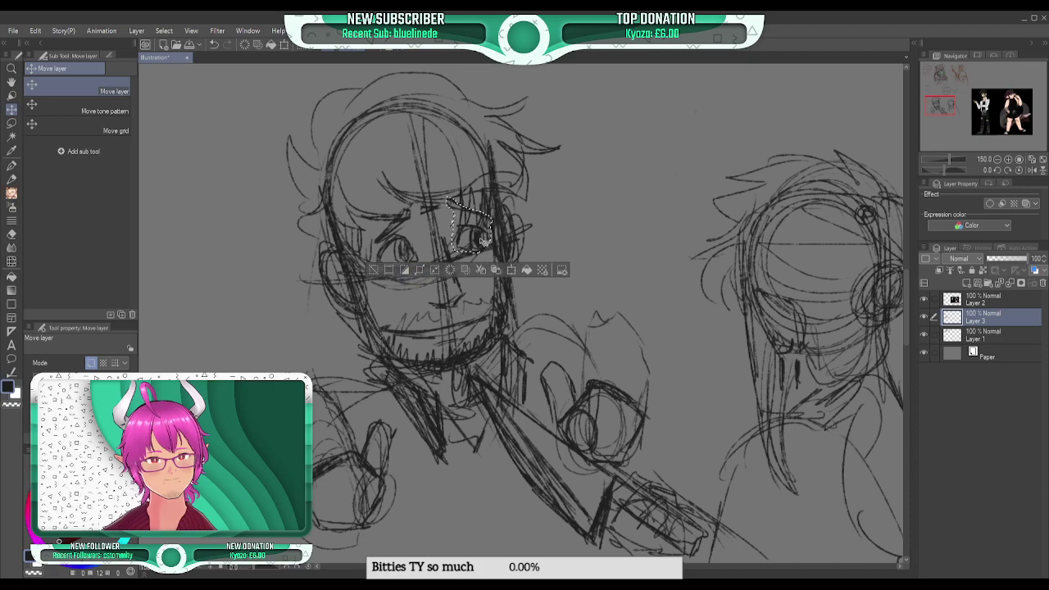
pyautogui.click(389, 270)
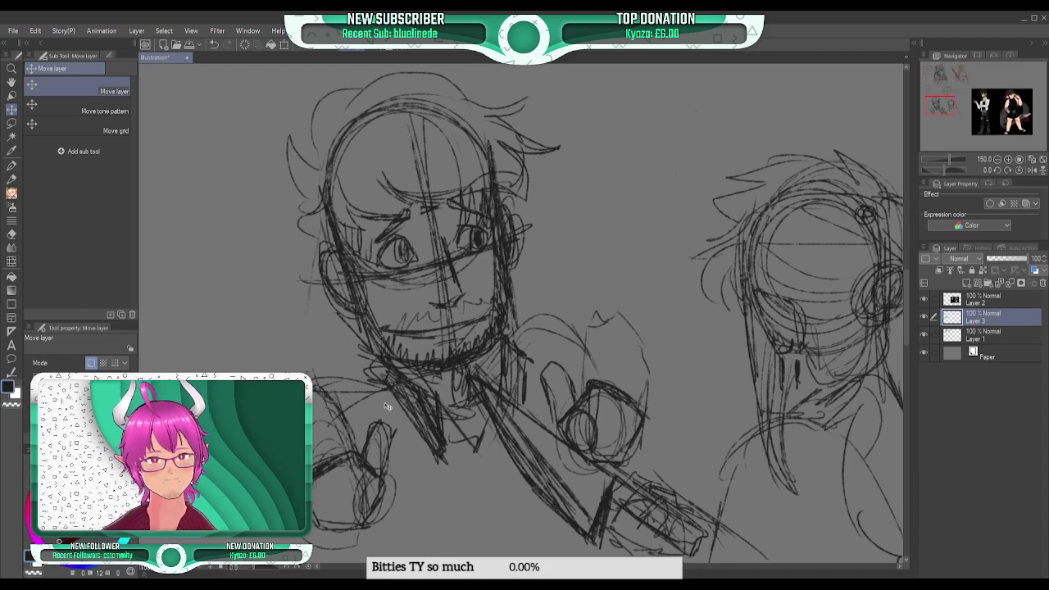
# - Open the saved chibi illustration of the pink-haired horned character, look at it, and close it again
pyautogui.click(16, 31)
pyautogui.click(51, 73)
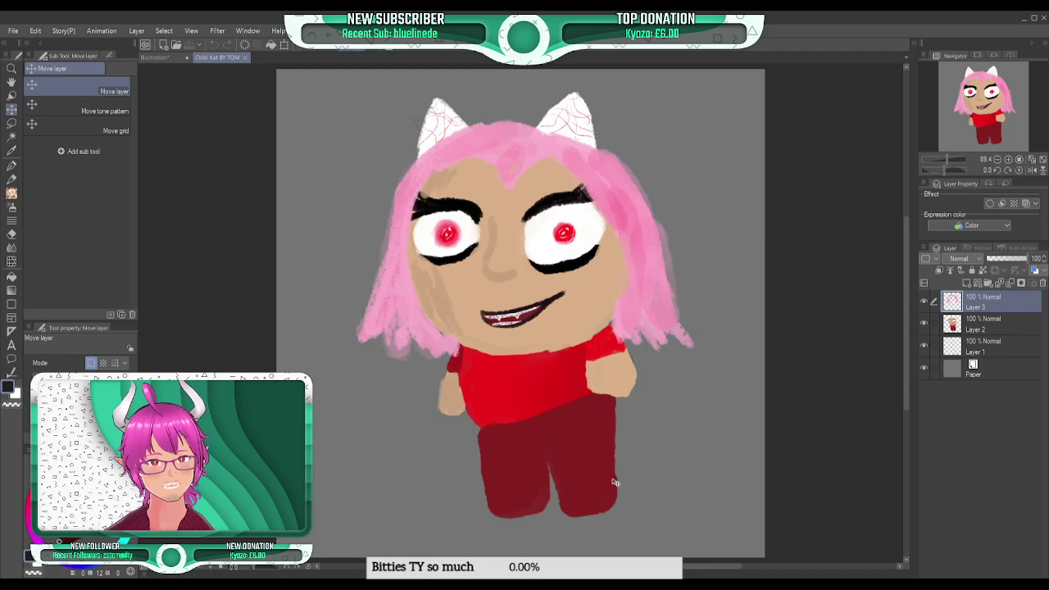
pyautogui.click(245, 57)
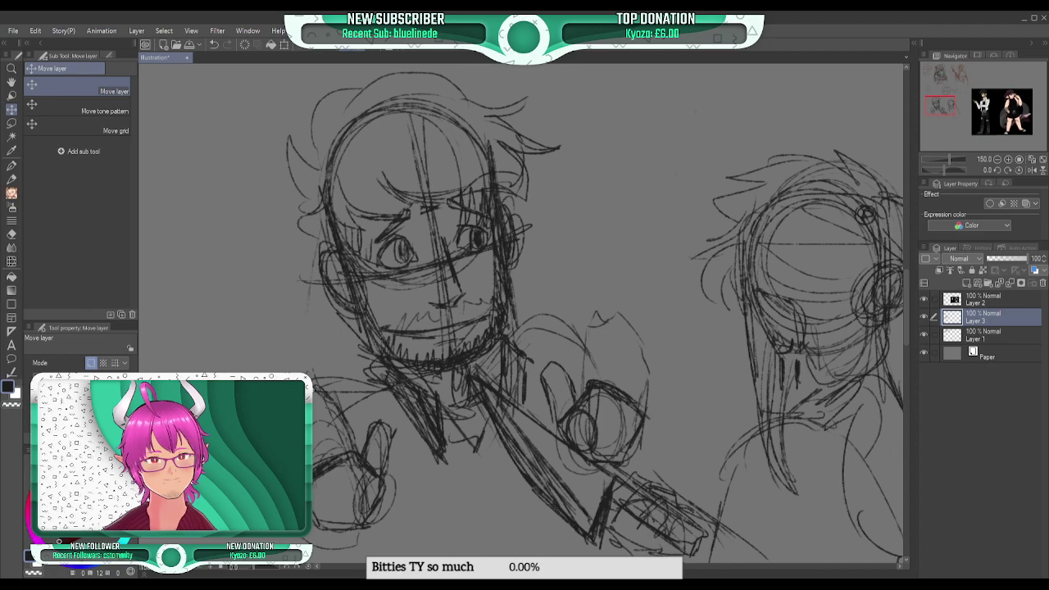
# - Return to the Pencil1 brush and darken the outlines and pupils of the first head's eyes
pyautogui.press('b')
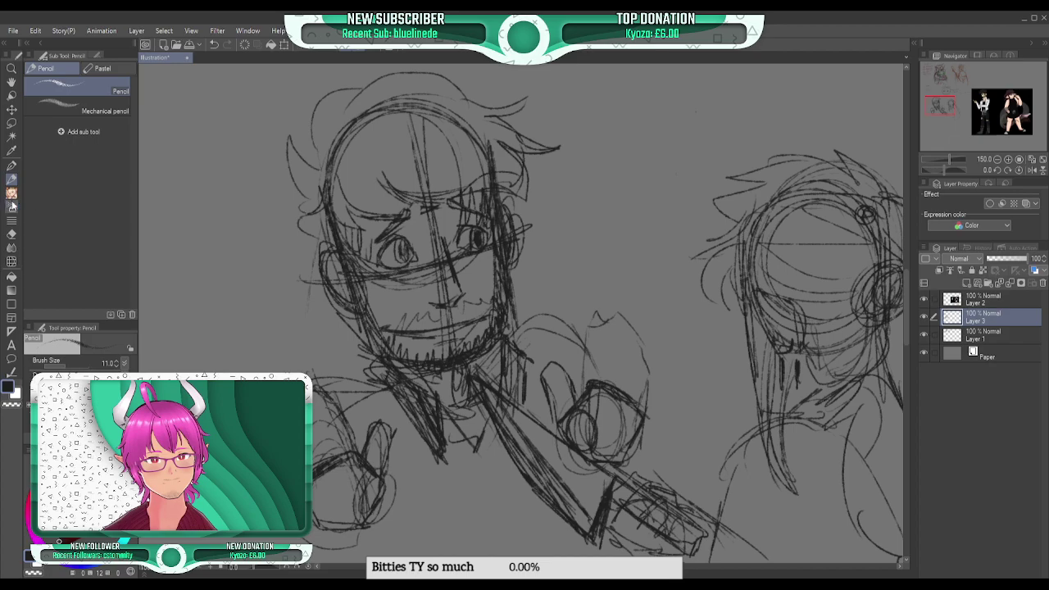
pyautogui.moveTo(458, 249)
pyautogui.mouseDown()
pyautogui.moveTo(463, 229)
pyautogui.moveTo(485, 230)
pyautogui.moveTo(479, 250)
pyautogui.moveTo(462, 254)
pyautogui.mouseUp()
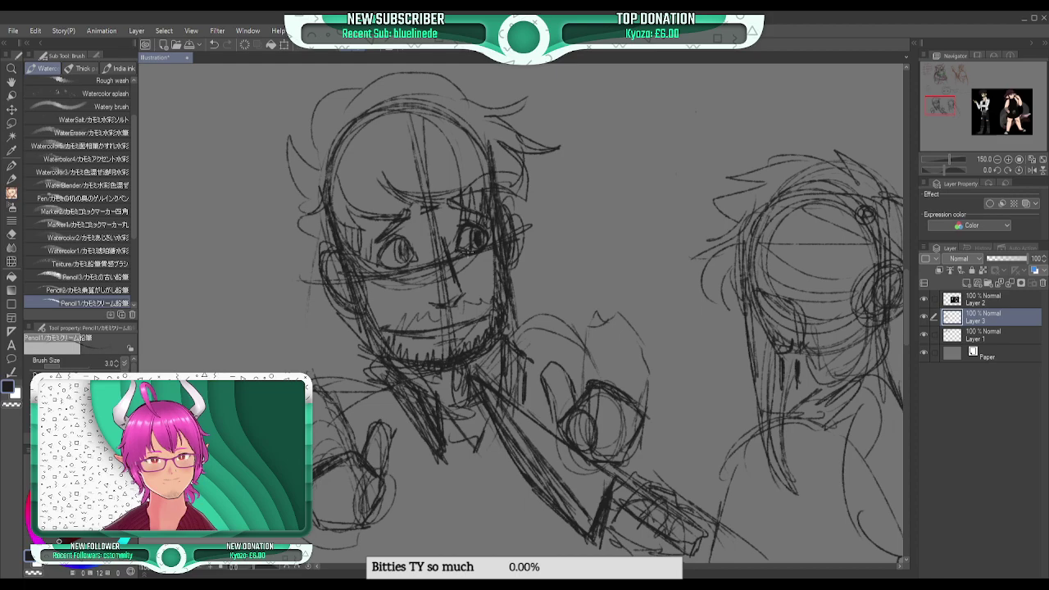
pyautogui.moveTo(401, 244); pyautogui.dragTo(410, 256)
pyautogui.moveTo(458, 232); pyautogui.dragTo(464, 240)
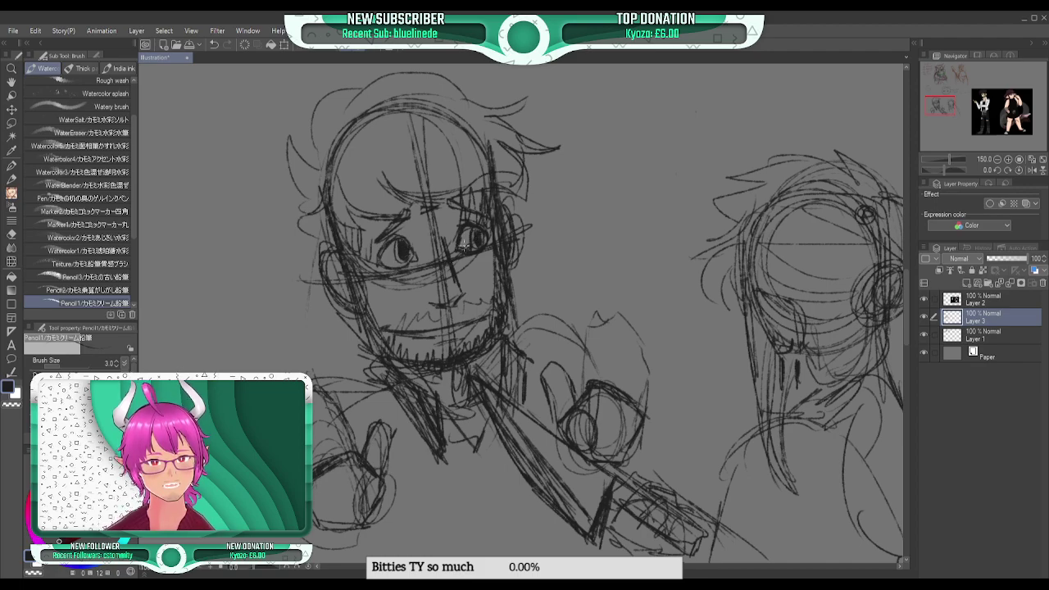
pyautogui.moveTo(373, 223); pyautogui.dragTo(521, 239)
pyautogui.moveTo(451, 284); pyautogui.dragTo(361, 290)
pyautogui.moveTo(492, 277); pyautogui.dragTo(316, 310)
pyautogui.moveTo(521, 240); pyautogui.dragTo(395, 313)
pyautogui.hotkey('ctrl', 'z')
pyautogui.hotkey('ctrl', 'z')
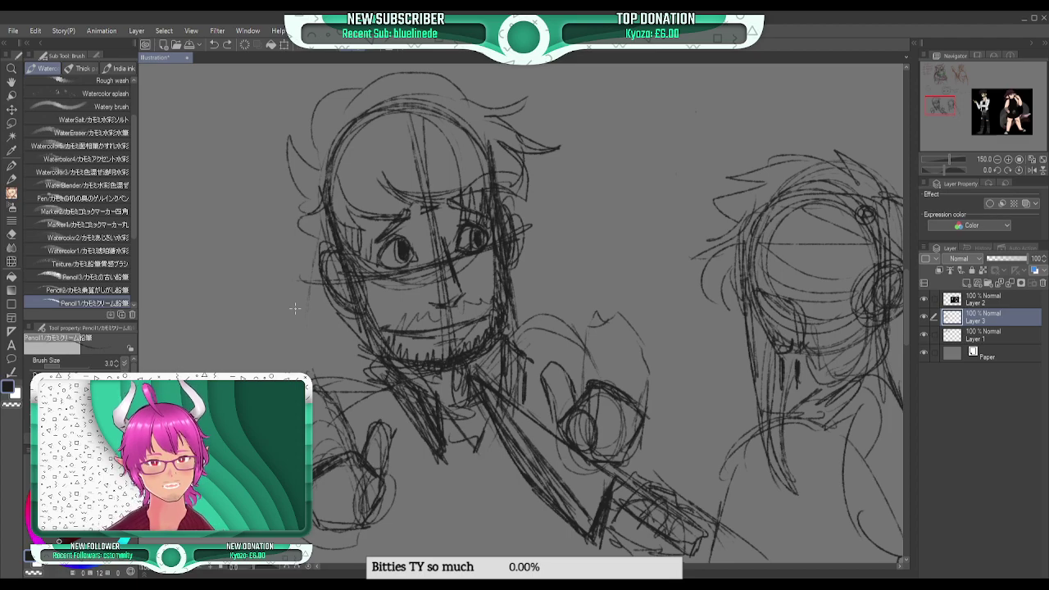
# - Rework the first head's mouth into a narrower smile with a lower lip line, and touch up the ear
pyautogui.moveTo(393, 331)
pyautogui.mouseDown()
pyautogui.moveTo(485, 318)
pyautogui.moveTo(426, 343)
pyautogui.moveTo(462, 335)
pyautogui.moveTo(434, 345)
pyautogui.moveTo(444, 327)
pyautogui.moveTo(407, 327)
pyautogui.moveTo(486, 307)
pyautogui.moveTo(432, 328)
pyautogui.moveTo(399, 325)
pyautogui.moveTo(451, 331)
pyautogui.moveTo(485, 315)
pyautogui.moveTo(432, 335)
pyautogui.moveTo(472, 333)
pyautogui.moveTo(436, 342)
pyautogui.moveTo(488, 302)
pyautogui.moveTo(419, 330)
pyautogui.moveTo(479, 313)
pyautogui.moveTo(440, 338)
pyautogui.moveTo(465, 330)
pyautogui.moveTo(399, 327)
pyautogui.moveTo(487, 306)
pyautogui.mouseUp()
pyautogui.moveTo(421, 332)
pyautogui.mouseDown()
pyautogui.moveTo(433, 329)
pyautogui.moveTo(476, 318)
pyautogui.moveTo(449, 334)
pyautogui.mouseUp()
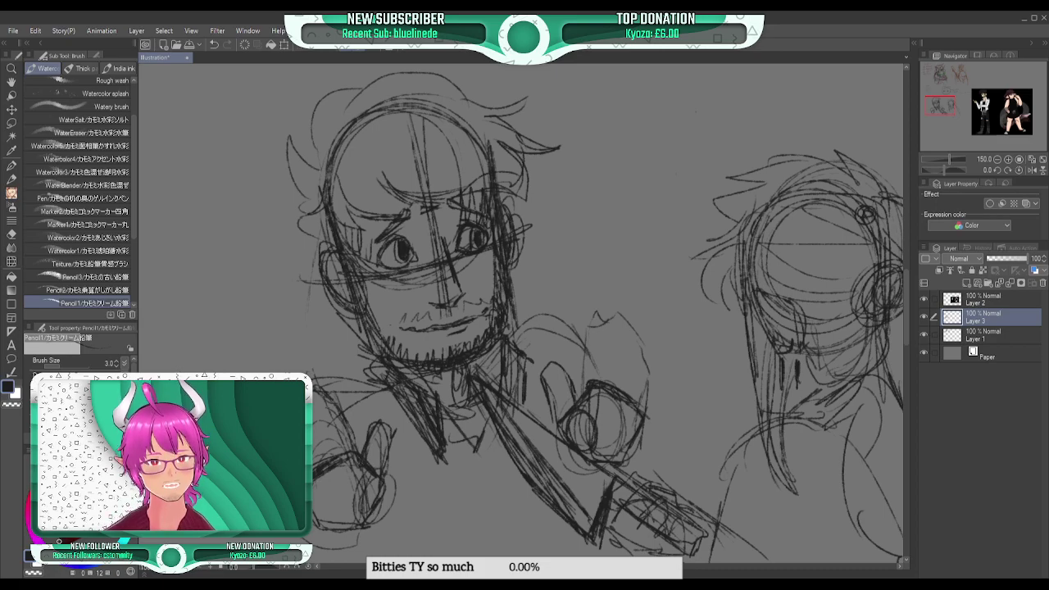
pyautogui.moveTo(336, 253)
pyautogui.mouseDown()
pyautogui.moveTo(321, 257)
pyautogui.moveTo(336, 299)
pyautogui.mouseUp()
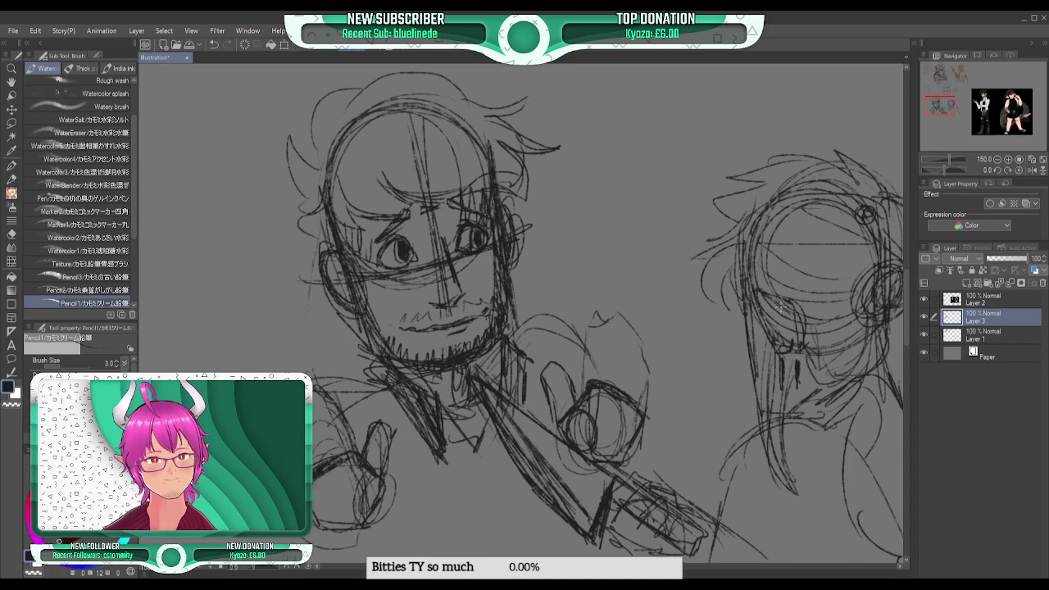
# - Add rows of spikes along both of the first figure's shoulders and finger lines on its left-hand raised hand
pyautogui.moveTo(985, 133)
pyautogui.mouseDown()
pyautogui.moveTo(983, 103)
pyautogui.moveTo(937, 110)
pyautogui.mouseUp()
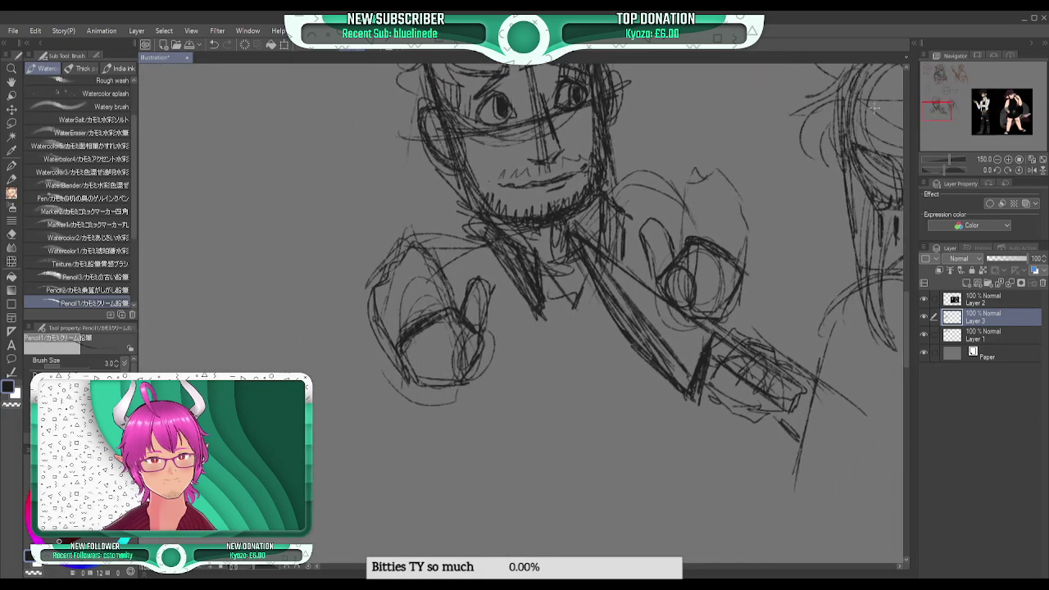
pyautogui.moveTo(641, 191)
pyautogui.mouseDown()
pyautogui.moveTo(653, 160)
pyautogui.moveTo(662, 185)
pyautogui.moveTo(683, 157)
pyautogui.moveTo(671, 190)
pyautogui.moveTo(617, 188)
pyautogui.moveTo(620, 155)
pyautogui.moveTo(629, 180)
pyautogui.moveTo(675, 152)
pyautogui.mouseUp()
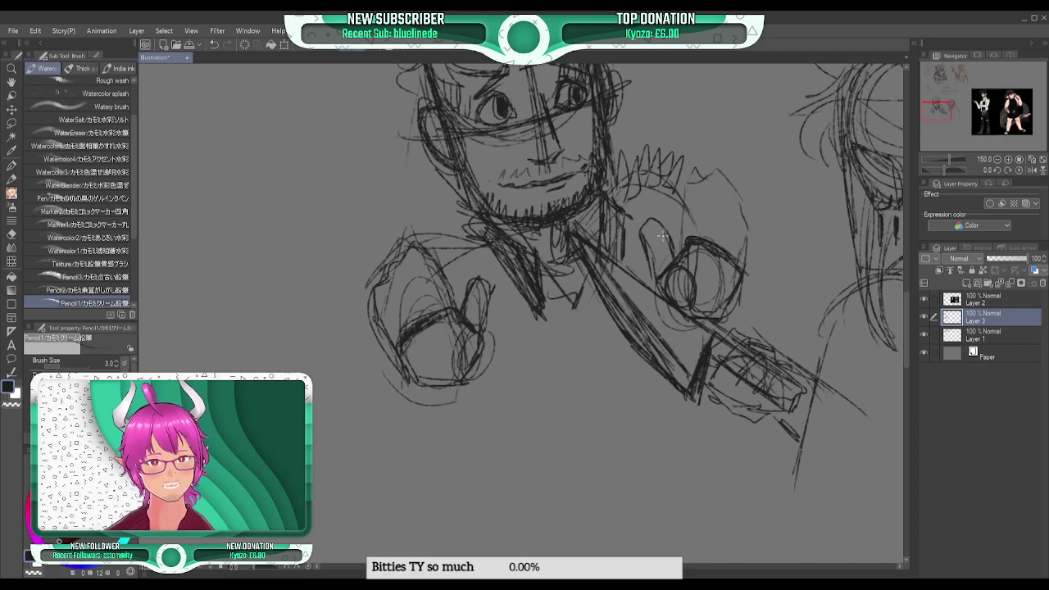
pyautogui.moveTo(457, 257)
pyautogui.mouseDown()
pyautogui.moveTo(456, 208)
pyautogui.moveTo(476, 248)
pyautogui.moveTo(445, 258)
pyautogui.moveTo(418, 226)
pyautogui.moveTo(428, 261)
pyautogui.moveTo(443, 241)
pyautogui.moveTo(439, 197)
pyautogui.mouseUp()
pyautogui.moveTo(439, 196); pyautogui.dragTo(457, 242)
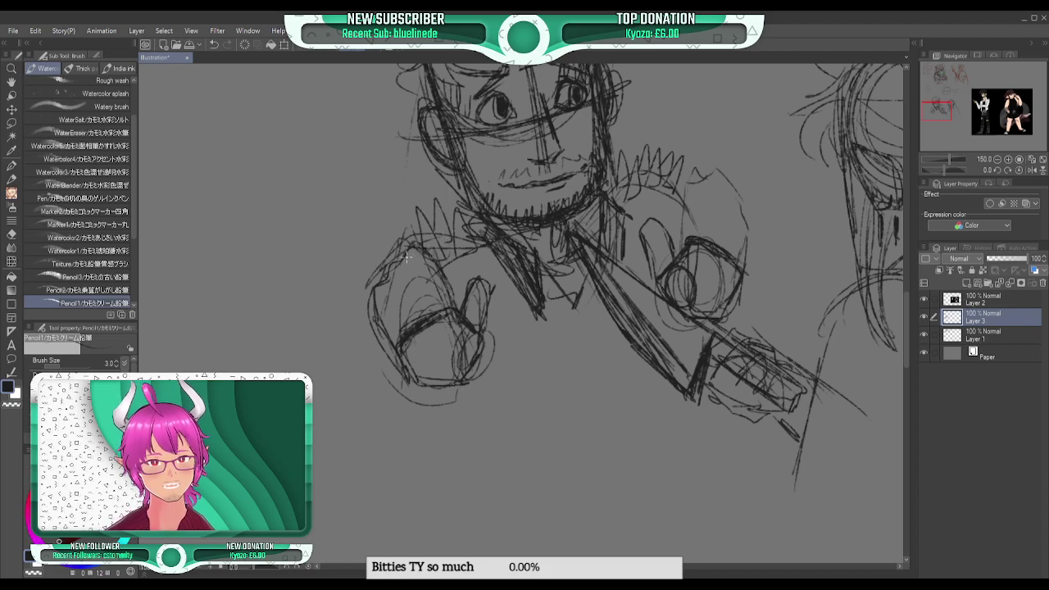
pyautogui.moveTo(424, 244)
pyautogui.mouseDown()
pyautogui.moveTo(412, 234)
pyautogui.moveTo(395, 251)
pyautogui.moveTo(379, 241)
pyautogui.moveTo(398, 249)
pyautogui.mouseUp()
pyautogui.moveTo(383, 285)
pyautogui.mouseDown()
pyautogui.moveTo(403, 323)
pyautogui.moveTo(400, 257)
pyautogui.moveTo(422, 306)
pyautogui.moveTo(417, 253)
pyautogui.moveTo(441, 313)
pyautogui.mouseUp()
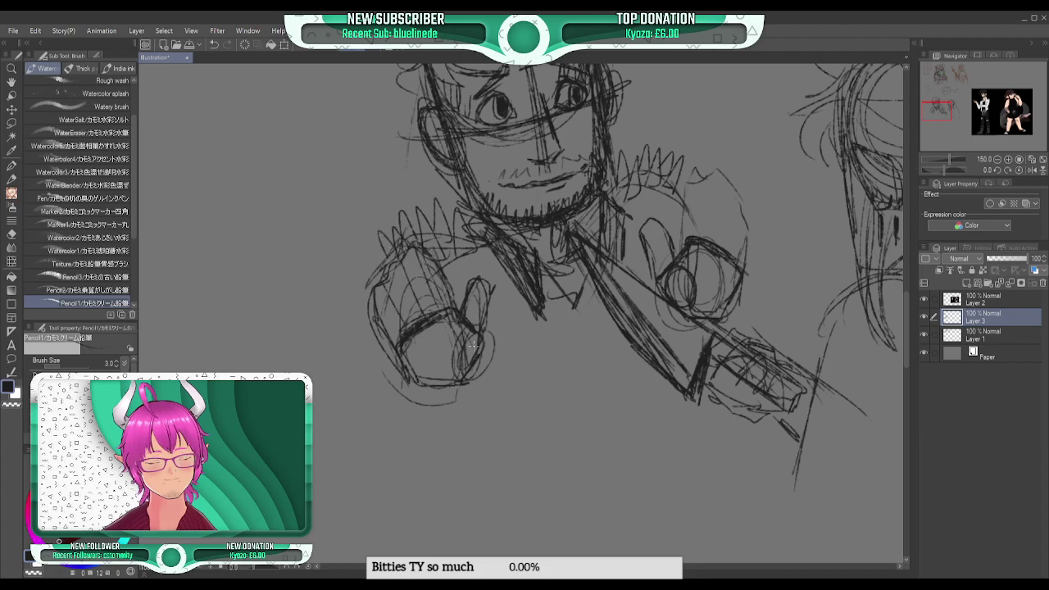
# - Draw finger lines on the first figure's right-hand raised hand, redoing unsuitable strokes, and detail the palm
pyautogui.moveTo(703, 236)
pyautogui.mouseDown()
pyautogui.moveTo(698, 201)
pyautogui.moveTo(721, 174)
pyautogui.mouseUp()
pyautogui.moveTo(737, 259); pyautogui.dragTo(733, 203)
pyautogui.hotkey('ctrl', 'z')
pyautogui.hotkey('ctrl', 'z')
pyautogui.hotkey('ctrl', 'z')
pyautogui.moveTo(703, 174)
pyautogui.mouseDown()
pyautogui.moveTo(699, 236)
pyautogui.moveTo(724, 182)
pyautogui.mouseUp()
pyautogui.moveTo(735, 254); pyautogui.dragTo(732, 262)
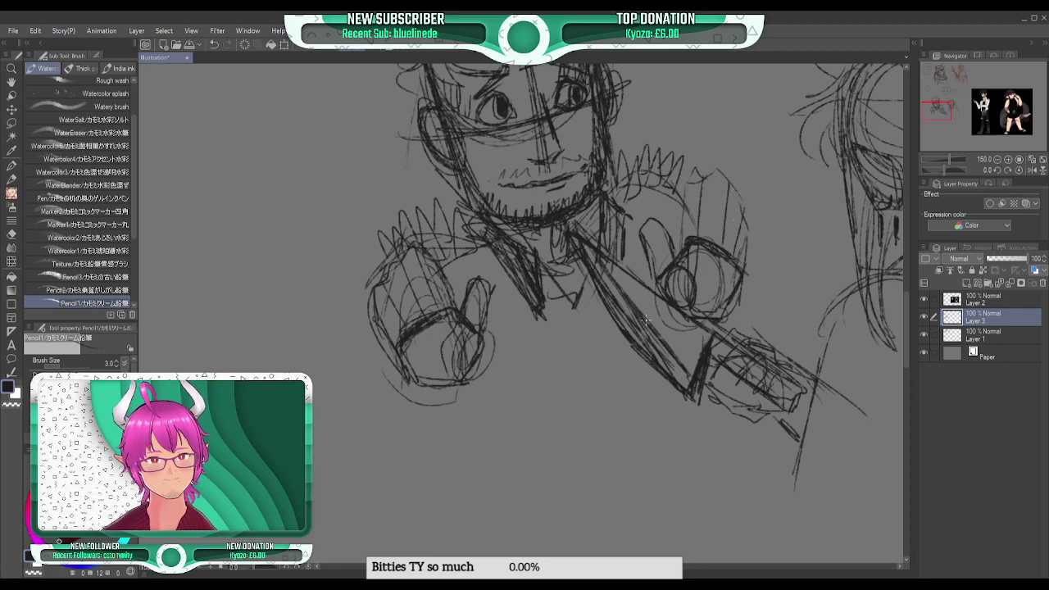
pyautogui.moveTo(683, 266); pyautogui.dragTo(703, 300)
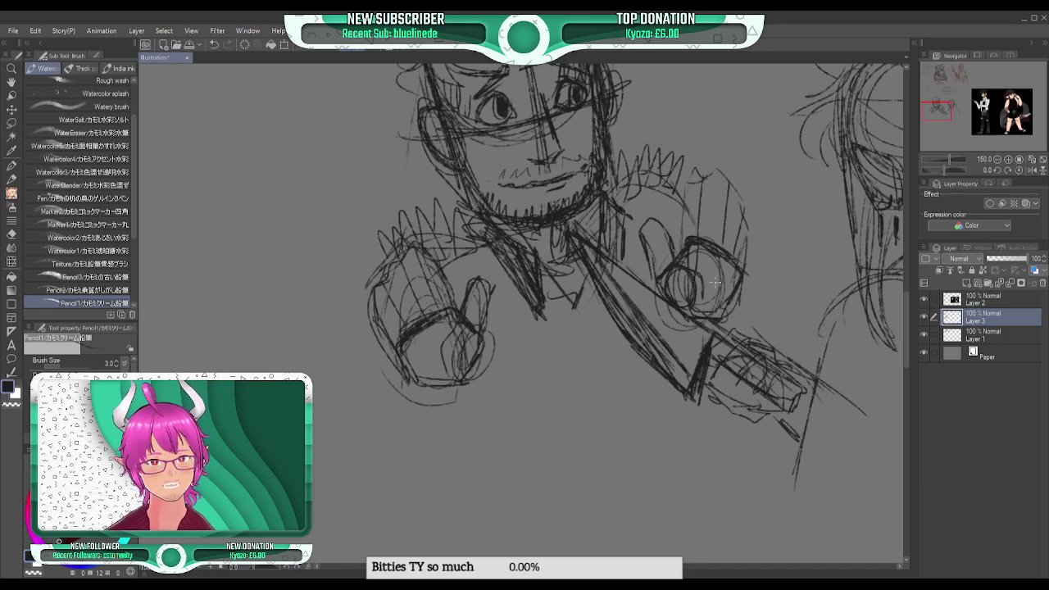
# - Sketch the second figure's upper arm running from the shoulder down to a bent elbow, with side lines behind it
pyautogui.moveTo(939, 116)
pyautogui.mouseDown()
pyautogui.moveTo(984, 113)
pyautogui.moveTo(975, 110)
pyautogui.mouseUp()
pyautogui.click(998, 159)
pyautogui.click(998, 159)
pyautogui.click(1007, 159)
pyautogui.moveTo(540, 306); pyautogui.dragTo(524, 407)
pyautogui.moveTo(534, 329)
pyautogui.mouseDown()
pyautogui.moveTo(520, 362)
pyautogui.moveTo(499, 370)
pyautogui.moveTo(536, 382)
pyautogui.moveTo(518, 419)
pyautogui.moveTo(527, 379)
pyautogui.moveTo(507, 442)
pyautogui.moveTo(534, 470)
pyautogui.moveTo(597, 410)
pyautogui.moveTo(554, 469)
pyautogui.mouseUp()
pyautogui.moveTo(605, 362); pyautogui.dragTo(611, 366)
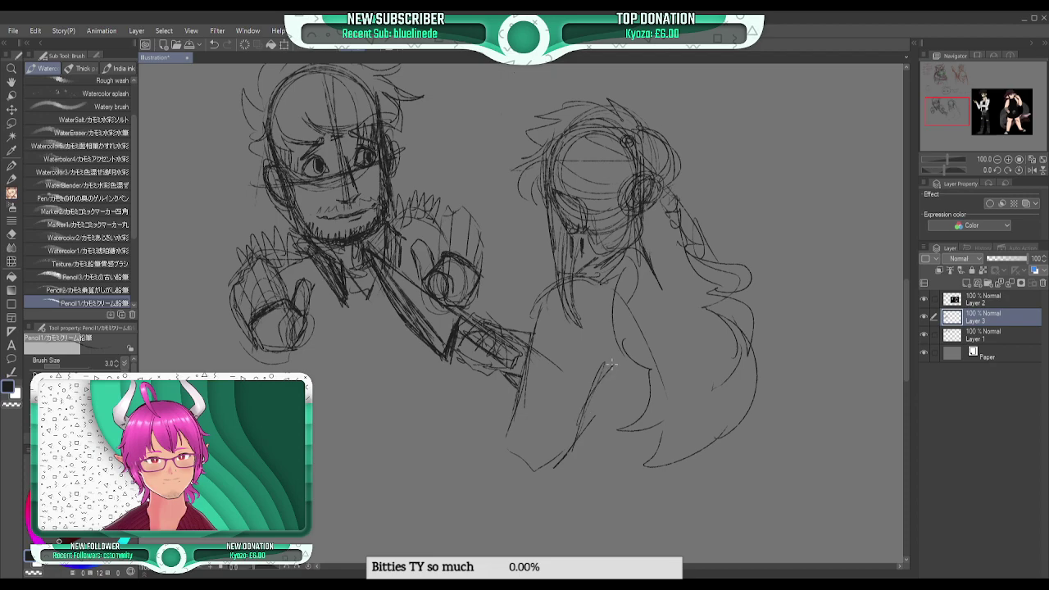
pyautogui.moveTo(525, 392)
pyautogui.mouseDown()
pyautogui.moveTo(496, 428)
pyautogui.moveTo(489, 488)
pyautogui.mouseUp()
pyautogui.moveTo(638, 359); pyautogui.dragTo(636, 422)
pyautogui.moveTo(581, 288); pyautogui.dragTo(611, 378)
pyautogui.moveTo(594, 289); pyautogui.dragTo(620, 364)
pyautogui.moveTo(594, 283)
pyautogui.mouseDown()
pyautogui.moveTo(618, 329)
pyautogui.moveTo(618, 298)
pyautogui.moveTo(594, 279)
pyautogui.moveTo(610, 348)
pyautogui.moveTo(599, 398)
pyautogui.moveTo(611, 379)
pyautogui.mouseUp()
# - Sketch waist curves around the second figure's elbow, darken the shoulder, and join the first figure's diagonal strip to the arm
pyautogui.moveTo(1011, 104); pyautogui.dragTo(952, 120)
pyautogui.moveTo(649, 308)
pyautogui.mouseDown()
pyautogui.moveTo(513, 348)
pyautogui.moveTo(479, 334)
pyautogui.mouseUp()
pyautogui.moveTo(409, 307); pyautogui.dragTo(347, 336)
pyautogui.moveTo(428, 271)
pyautogui.mouseDown()
pyautogui.moveTo(422, 339)
pyautogui.moveTo(436, 359)
pyautogui.moveTo(450, 354)
pyautogui.moveTo(442, 377)
pyautogui.moveTo(420, 374)
pyautogui.moveTo(461, 354)
pyautogui.moveTo(498, 260)
pyautogui.mouseUp()
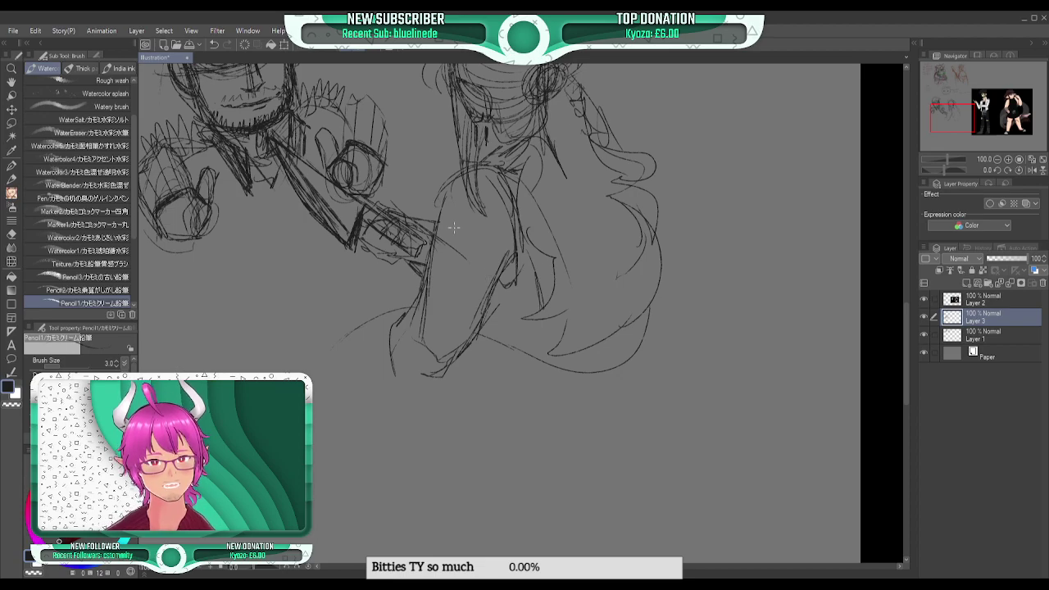
pyautogui.moveTo(449, 188); pyautogui.dragTo(437, 227)
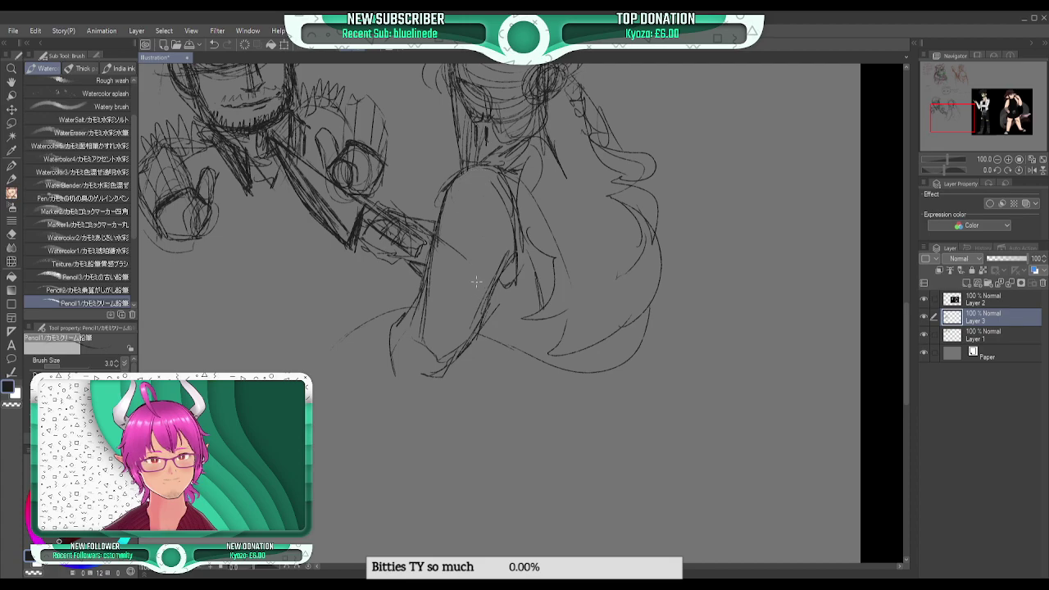
pyautogui.moveTo(405, 264)
pyautogui.mouseDown()
pyautogui.moveTo(418, 279)
pyautogui.moveTo(412, 269)
pyautogui.moveTo(426, 263)
pyautogui.mouseUp()
pyautogui.moveTo(411, 219); pyautogui.dragTo(438, 220)
# - Round off the second figure's elbow and sketch long flowing curves sweeping down from it for the lower body
pyautogui.moveTo(405, 309)
pyautogui.mouseDown()
pyautogui.moveTo(397, 348)
pyautogui.moveTo(420, 368)
pyautogui.moveTo(407, 359)
pyautogui.moveTo(417, 313)
pyautogui.moveTo(385, 310)
pyautogui.moveTo(386, 353)
pyautogui.mouseUp()
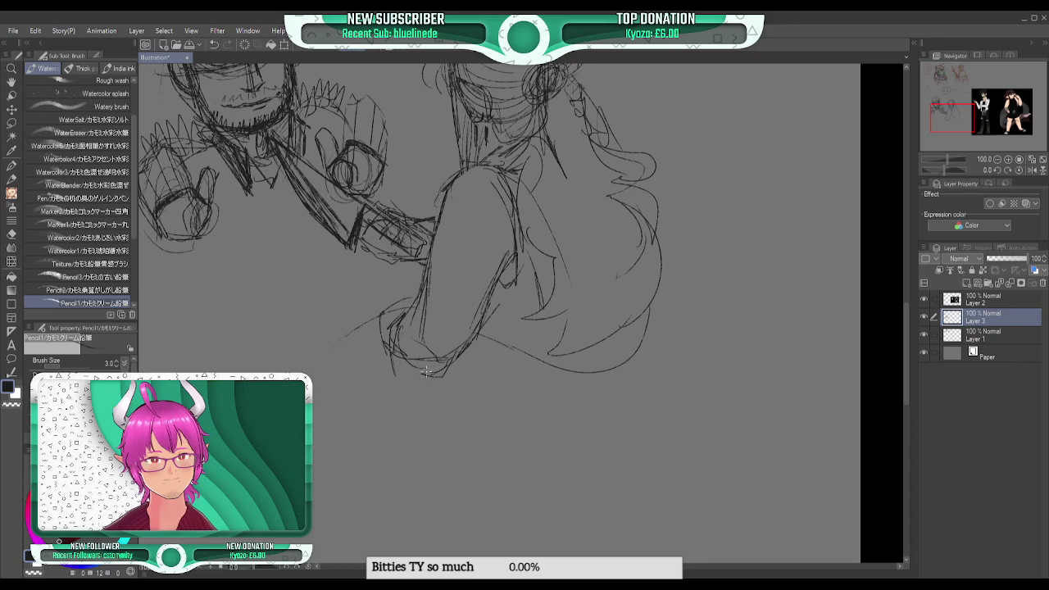
pyautogui.moveTo(395, 305)
pyautogui.mouseDown()
pyautogui.moveTo(327, 365)
pyautogui.moveTo(324, 447)
pyautogui.mouseUp()
pyautogui.moveTo(364, 396); pyautogui.dragTo(357, 416)
pyautogui.moveTo(385, 352); pyautogui.dragTo(502, 490)
pyautogui.moveTo(328, 449)
pyautogui.mouseDown()
pyautogui.moveTo(358, 471)
pyautogui.moveTo(384, 554)
pyautogui.mouseUp()
pyautogui.moveTo(505, 459); pyautogui.dragTo(452, 415)
pyautogui.moveTo(385, 336); pyautogui.dragTo(390, 358)
pyautogui.moveTo(394, 306); pyautogui.dragTo(419, 294)
# - Sketch the second figure's wide rounded hip below the long hair and touch up the line behind the upper arm
pyautogui.moveTo(483, 324); pyautogui.dragTo(547, 355)
pyautogui.moveTo(459, 347)
pyautogui.mouseDown()
pyautogui.moveTo(562, 429)
pyautogui.moveTo(669, 367)
pyautogui.mouseUp()
pyautogui.moveTo(648, 305)
pyautogui.mouseDown()
pyautogui.moveTo(680, 397)
pyautogui.moveTo(660, 453)
pyautogui.mouseUp()
pyautogui.moveTo(644, 347)
pyautogui.mouseDown()
pyautogui.moveTo(646, 310)
pyautogui.moveTo(530, 360)
pyautogui.mouseUp()
pyautogui.moveTo(666, 349); pyautogui.dragTo(647, 434)
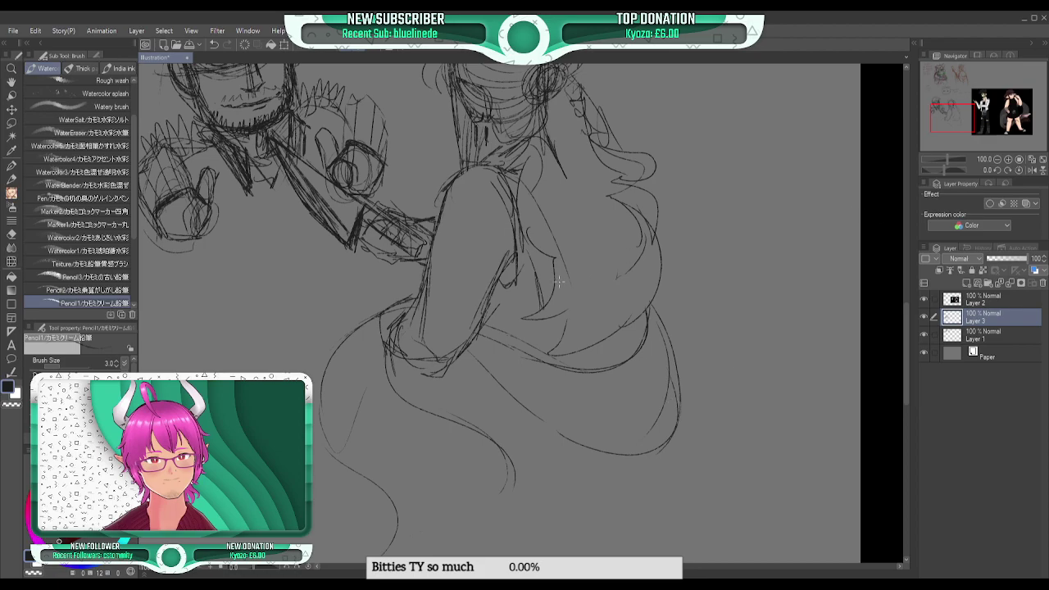
pyautogui.moveTo(500, 281)
pyautogui.mouseDown()
pyautogui.moveTo(515, 254)
pyautogui.moveTo(506, 285)
pyautogui.moveTo(516, 281)
pyautogui.mouseUp()
pyautogui.moveTo(959, 115); pyautogui.dragTo(953, 105)
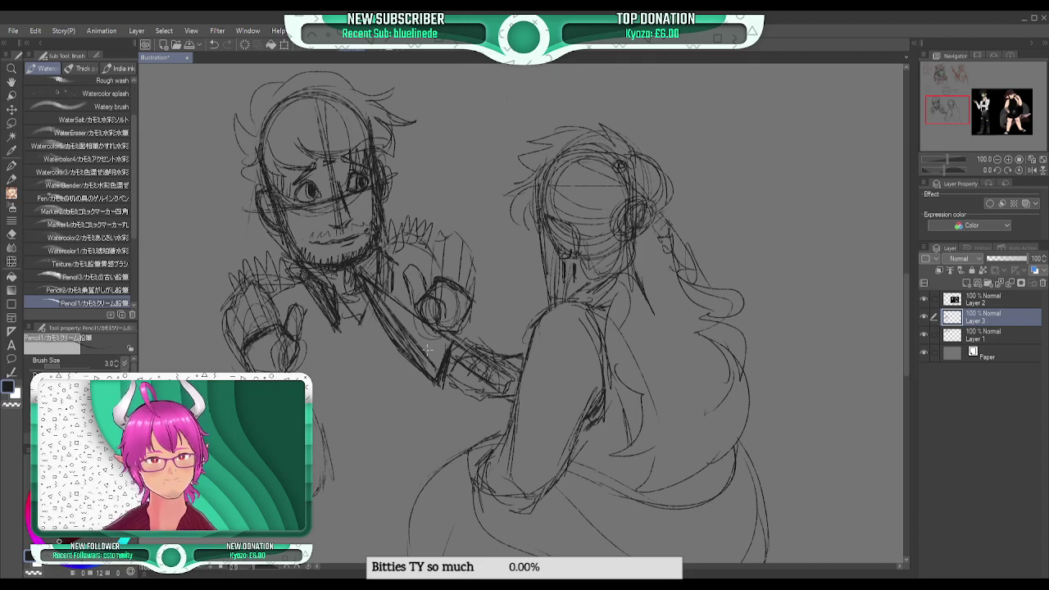
# - Sketch the first figure's rounded elbow and forearm below his raised hand, behind the second figure's arm
pyautogui.moveTo(427, 378)
pyautogui.mouseDown()
pyautogui.moveTo(419, 439)
pyautogui.moveTo(425, 400)
pyautogui.moveTo(471, 434)
pyautogui.moveTo(464, 443)
pyautogui.mouseUp()
pyautogui.moveTo(485, 414); pyautogui.dragTo(470, 442)
pyautogui.moveTo(466, 321); pyautogui.dragTo(464, 344)
pyautogui.moveTo(480, 396)
pyautogui.mouseDown()
pyautogui.moveTo(489, 417)
pyautogui.moveTo(459, 444)
pyautogui.moveTo(469, 444)
pyautogui.mouseUp()
pyautogui.moveTo(491, 438); pyautogui.dragTo(431, 433)
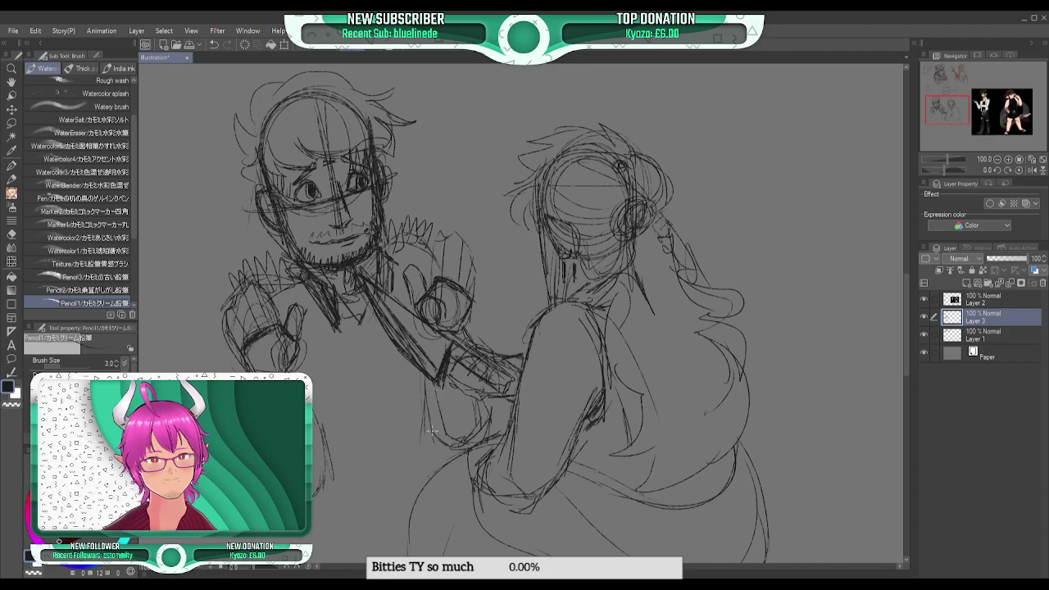
# - Draw the first figure's chest opening line and a necklace cord ending in a five-pointed star pendant
pyautogui.moveTo(335, 319); pyautogui.dragTo(366, 420)
pyautogui.moveTo(983, 104); pyautogui.dragTo(943, 118)
pyautogui.moveTo(473, 258); pyautogui.dragTo(477, 318)
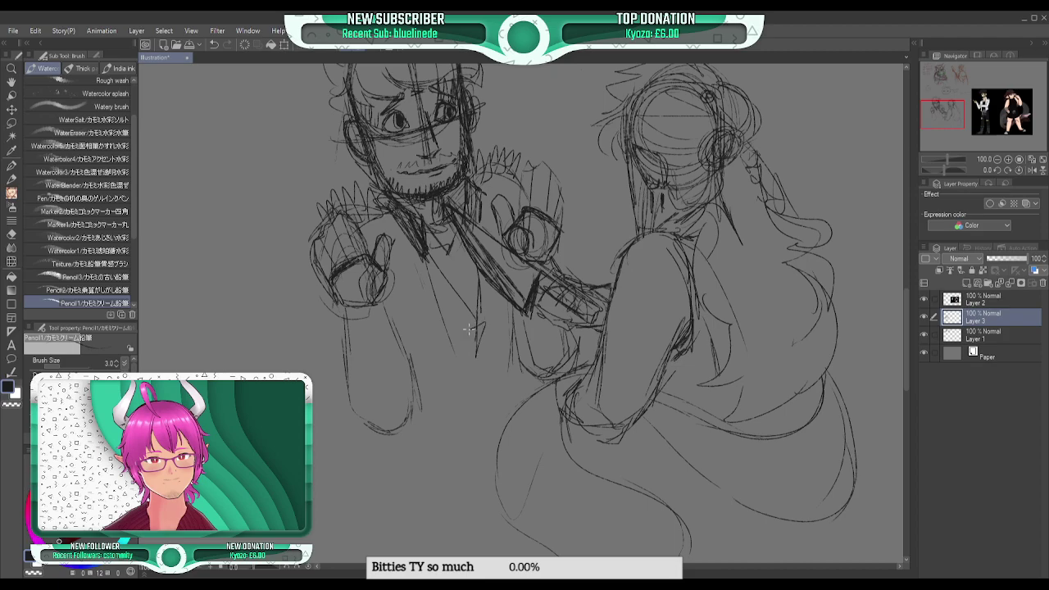
pyautogui.moveTo(478, 322); pyautogui.dragTo(475, 265)
pyautogui.moveTo(485, 320)
pyautogui.mouseDown()
pyautogui.moveTo(466, 334)
pyautogui.moveTo(488, 351)
pyautogui.mouseUp()
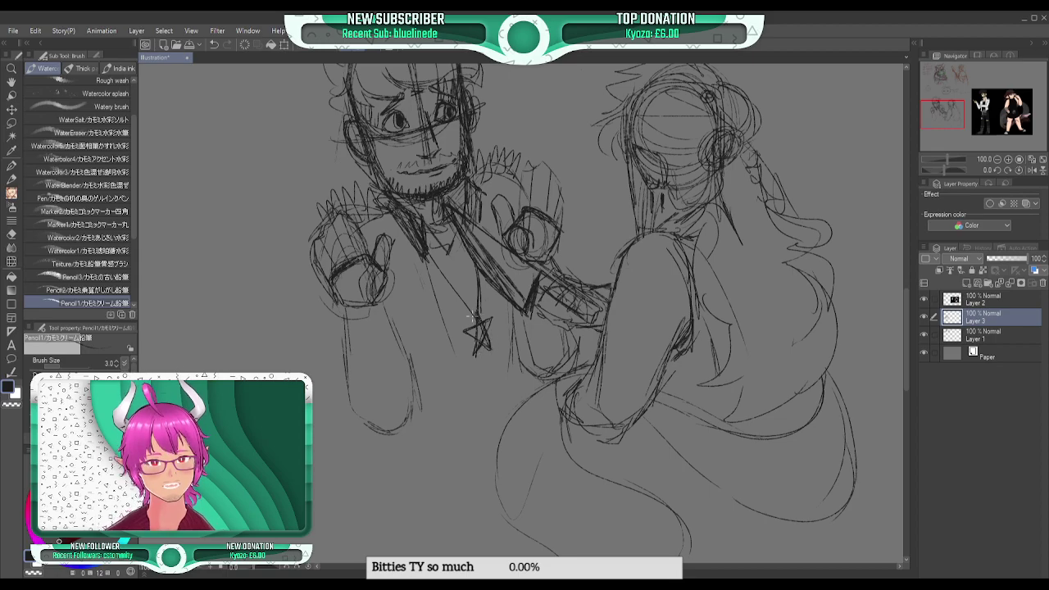
# - Add an outer line along the first figure's arm, lengthen the chest opening line and curve in the neckline
pyautogui.moveTo(929, 119)
pyautogui.mouseDown()
pyautogui.moveTo(934, 75)
pyautogui.moveTo(946, 110)
pyautogui.moveTo(930, 122)
pyautogui.mouseUp()
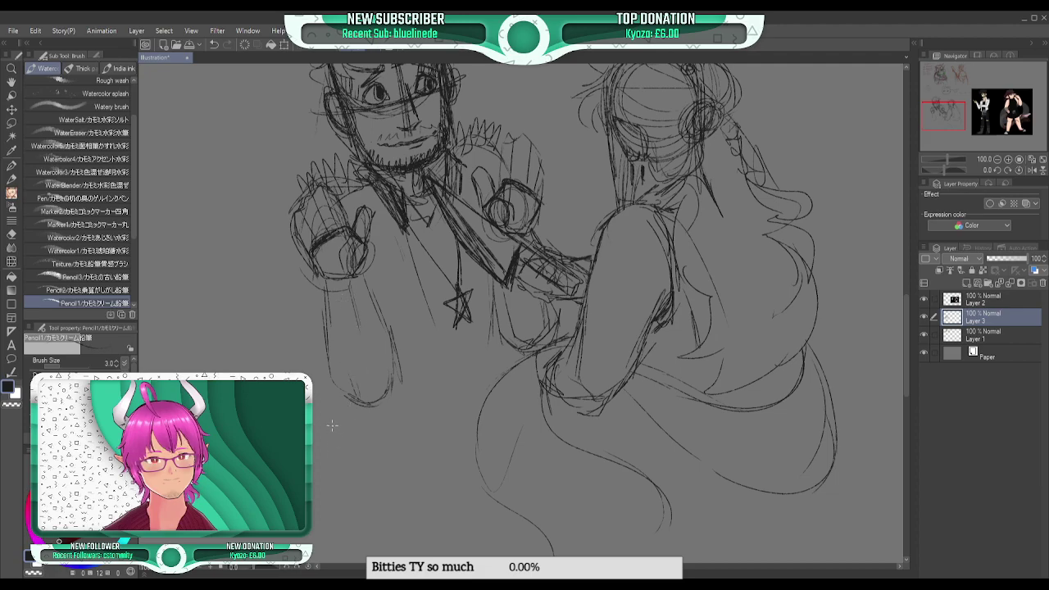
pyautogui.moveTo(308, 276)
pyautogui.mouseDown()
pyautogui.moveTo(324, 378)
pyautogui.moveTo(318, 331)
pyautogui.moveTo(343, 400)
pyautogui.mouseUp()
pyautogui.moveTo(415, 276); pyautogui.dragTo(441, 365)
pyautogui.moveTo(407, 215)
pyautogui.mouseDown()
pyautogui.moveTo(451, 212)
pyautogui.moveTo(433, 225)
pyautogui.moveTo(449, 209)
pyautogui.moveTo(424, 229)
pyautogui.mouseUp()
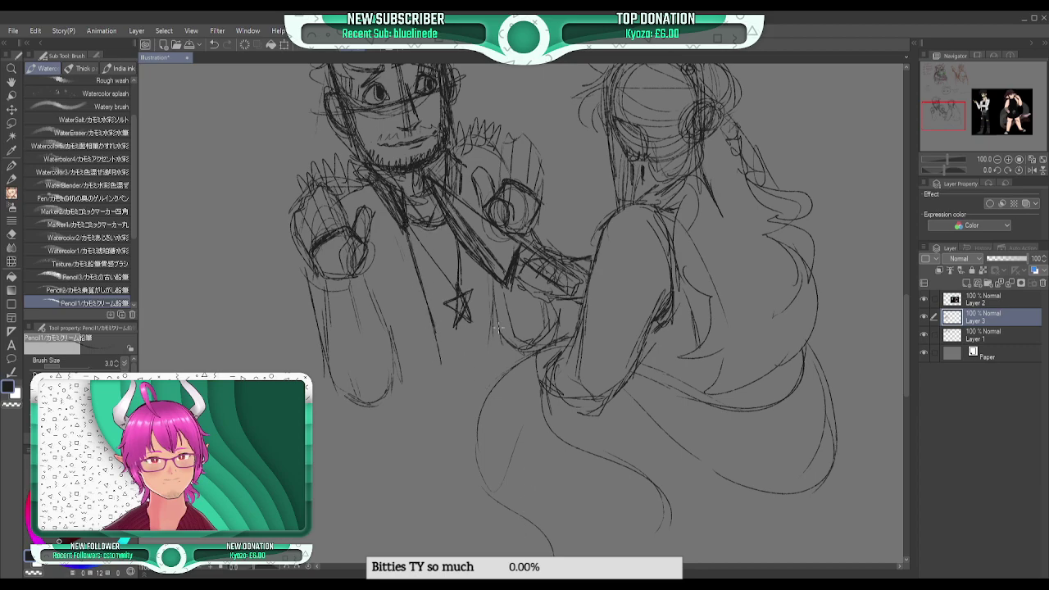
# - Remove the small round chick doodle and move the Melonpop Donut head with its label into its place
pyautogui.click(997, 159)
pyautogui.click(997, 159)
pyautogui.moveTo(963, 125)
pyautogui.mouseDown()
pyautogui.moveTo(970, 102)
pyautogui.moveTo(976, 111)
pyautogui.mouseUp()
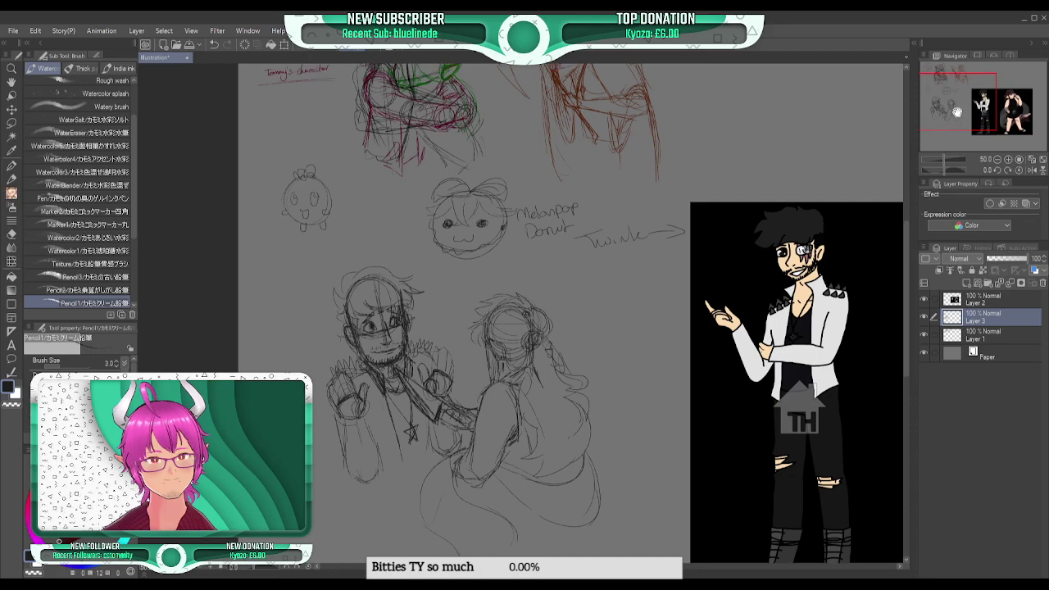
pyautogui.moveTo(312, 163)
pyautogui.mouseDown()
pyautogui.moveTo(281, 204)
pyautogui.moveTo(336, 188)
pyautogui.moveTo(298, 225)
pyautogui.mouseUp()
pyautogui.hotkey('ctrl', 'z')
pyautogui.click(12, 122)
pyautogui.moveTo(524, 195)
pyautogui.mouseDown()
pyautogui.moveTo(517, 168)
pyautogui.moveTo(457, 170)
pyautogui.moveTo(431, 175)
pyautogui.moveTo(416, 209)
pyautogui.moveTo(440, 251)
pyautogui.moveTo(472, 262)
pyautogui.moveTo(557, 238)
pyautogui.moveTo(596, 210)
pyautogui.moveTo(578, 194)
pyautogui.moveTo(543, 195)
pyautogui.moveTo(496, 232)
pyautogui.moveTo(401, 226)
pyautogui.moveTo(331, 217)
pyautogui.mouseUp()
pyautogui.press('k')
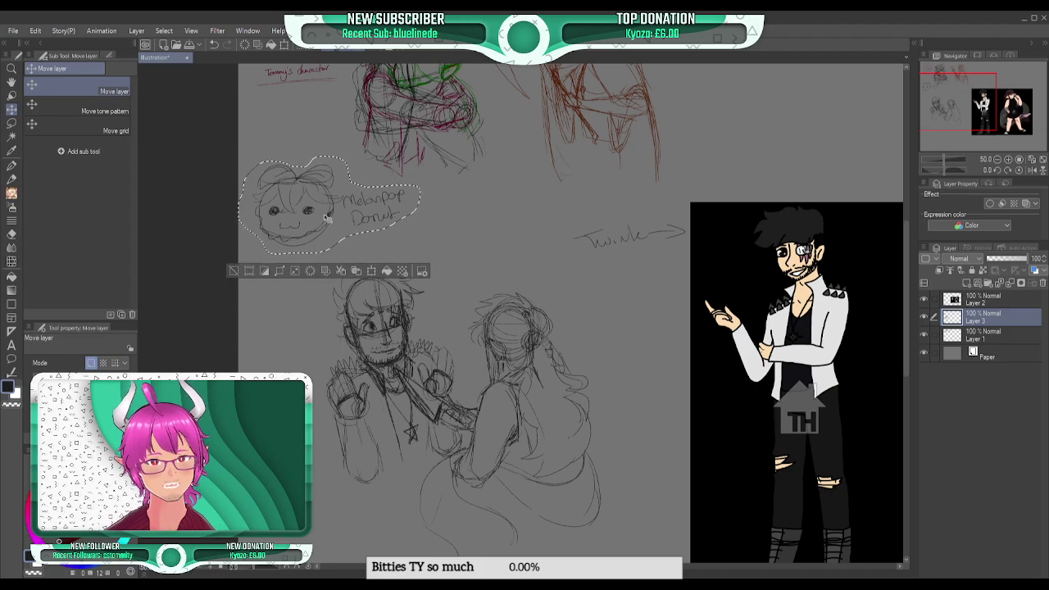
pyautogui.click(234, 271)
# - Separate the Melonpop Donut label from the head doodle and move the head up beneath the handwritten notes
pyautogui.click(11, 123)
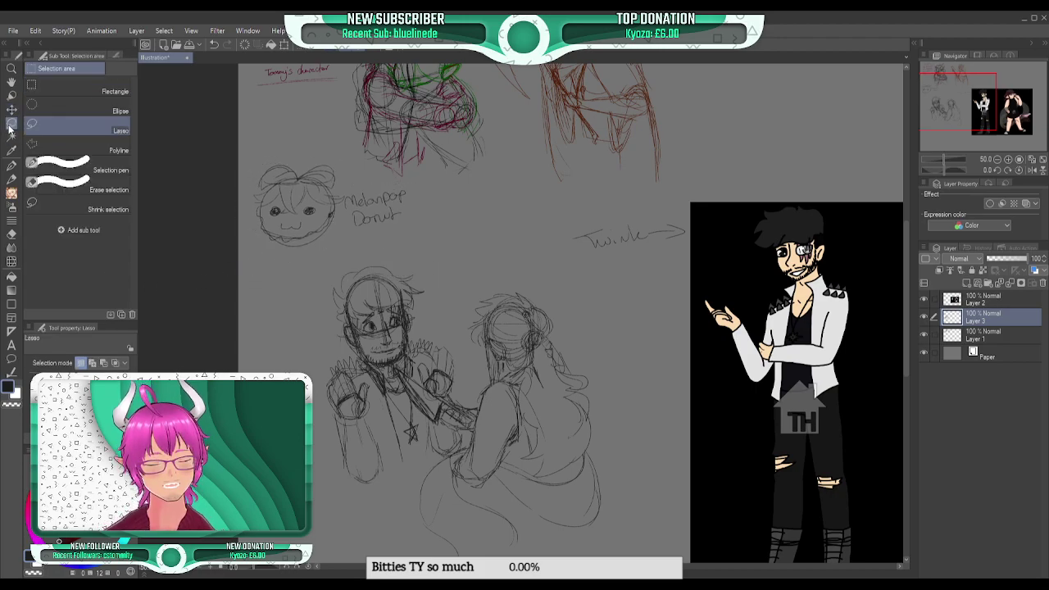
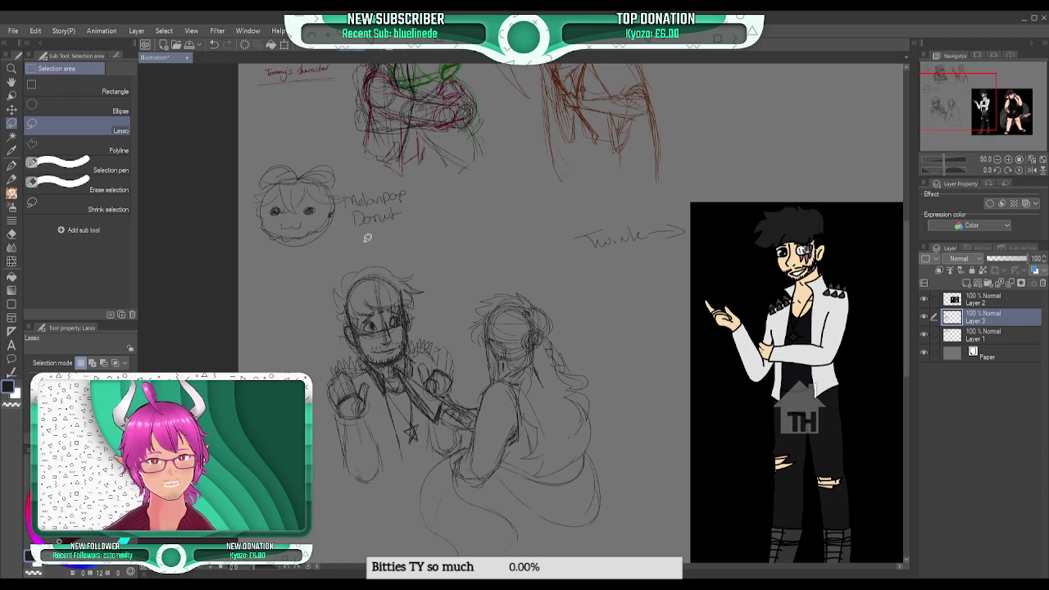
pyautogui.moveTo(385, 235)
pyautogui.mouseDown()
pyautogui.moveTo(416, 208)
pyautogui.moveTo(409, 181)
pyautogui.moveTo(349, 191)
pyautogui.moveTo(345, 214)
pyautogui.moveTo(427, 228)
pyautogui.mouseUp()
pyautogui.press('k')
pyautogui.click(332, 264)
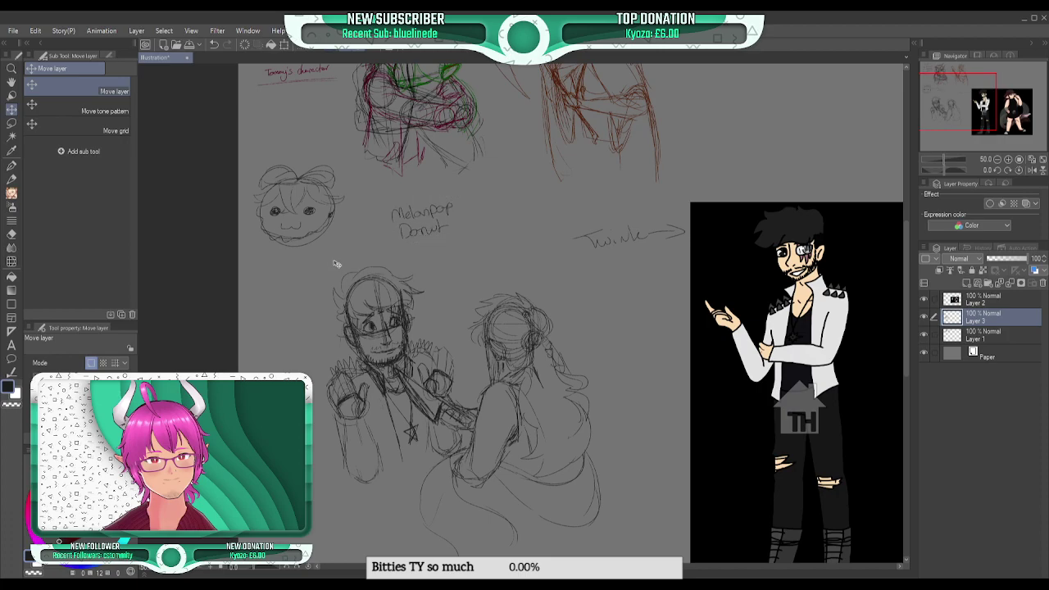
pyautogui.press('m')
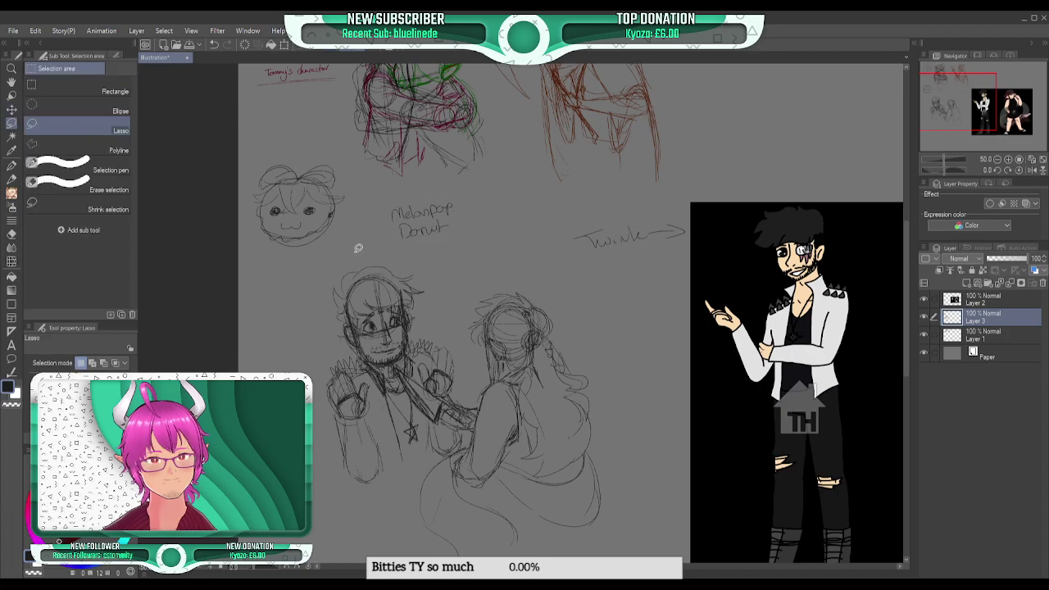
pyautogui.moveTo(322, 259)
pyautogui.mouseDown()
pyautogui.moveTo(354, 220)
pyautogui.moveTo(341, 162)
pyautogui.moveTo(267, 145)
pyautogui.moveTo(234, 221)
pyautogui.moveTo(283, 260)
pyautogui.moveTo(318, 188)
pyautogui.moveTo(307, 158)
pyautogui.mouseUp()
pyautogui.press('k')
pyautogui.hotkey('ctrl', 'd')
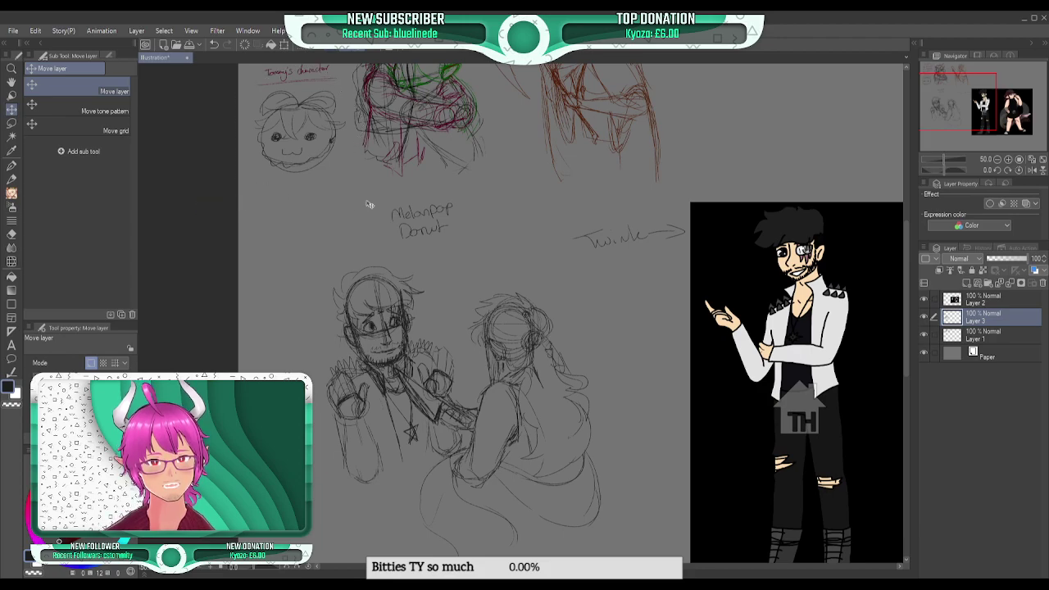
# - Move the Melonpop Donut label directly below the head doodle and clear the selection
pyautogui.press('m')
pyautogui.moveTo(412, 188)
pyautogui.mouseDown()
pyautogui.moveTo(387, 241)
pyautogui.moveTo(425, 193)
pyautogui.moveTo(391, 233)
pyautogui.moveTo(314, 217)
pyautogui.moveTo(308, 197)
pyautogui.mouseUp()
pyautogui.press('k')
pyautogui.hotkey('ctrl', 'd')
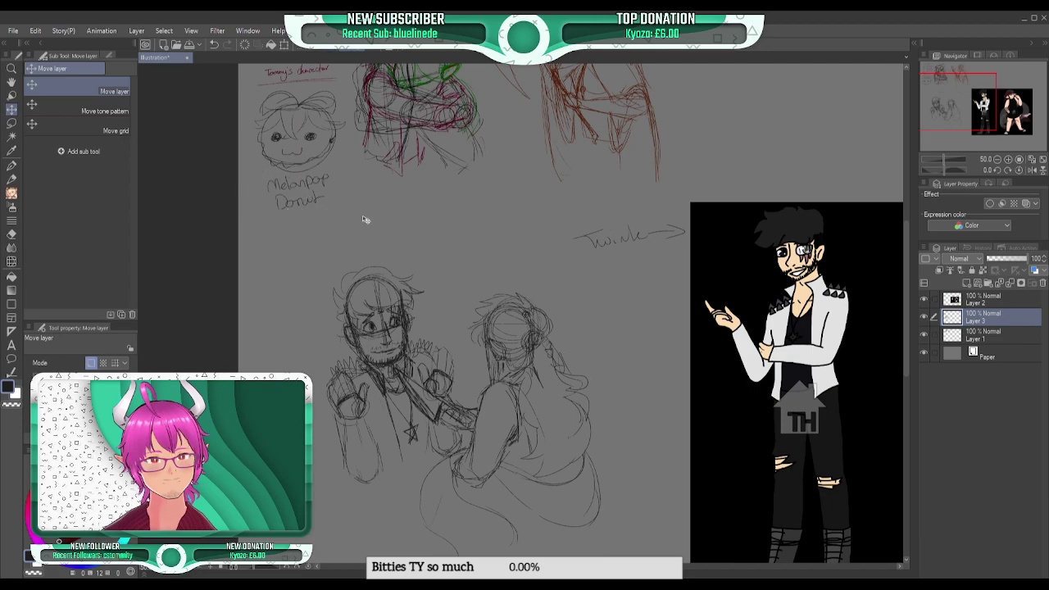
# - Delete the layer holding the reference images and erase the "Twink" note with its arrow
pyautogui.click(987, 299)
pyautogui.click(1043, 283)
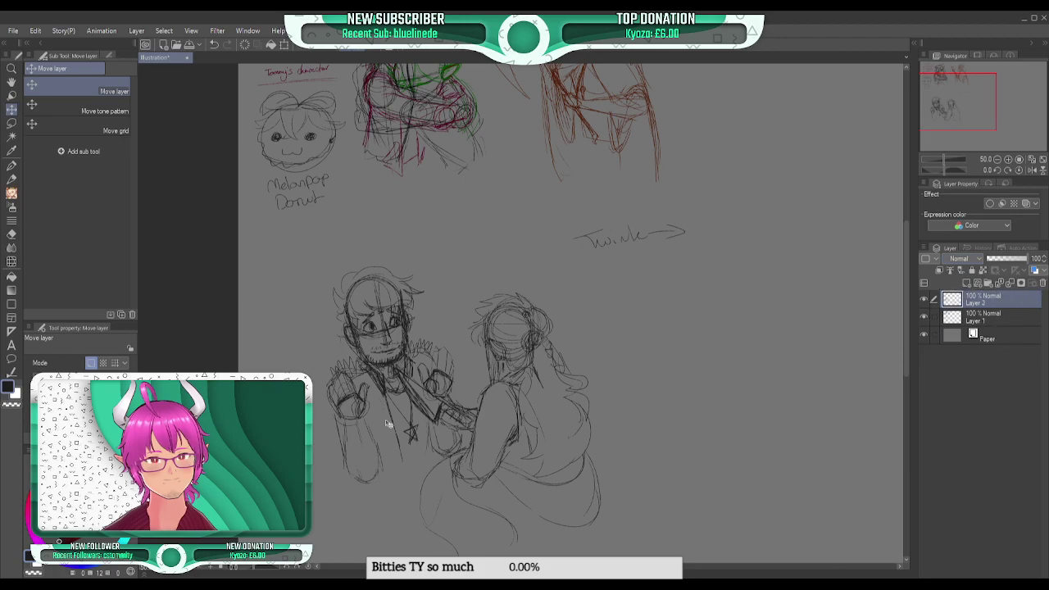
pyautogui.click(11, 123)
pyautogui.moveTo(595, 258)
pyautogui.mouseDown()
pyautogui.moveTo(727, 238)
pyautogui.moveTo(550, 235)
pyautogui.mouseUp()
pyautogui.press('Delete')
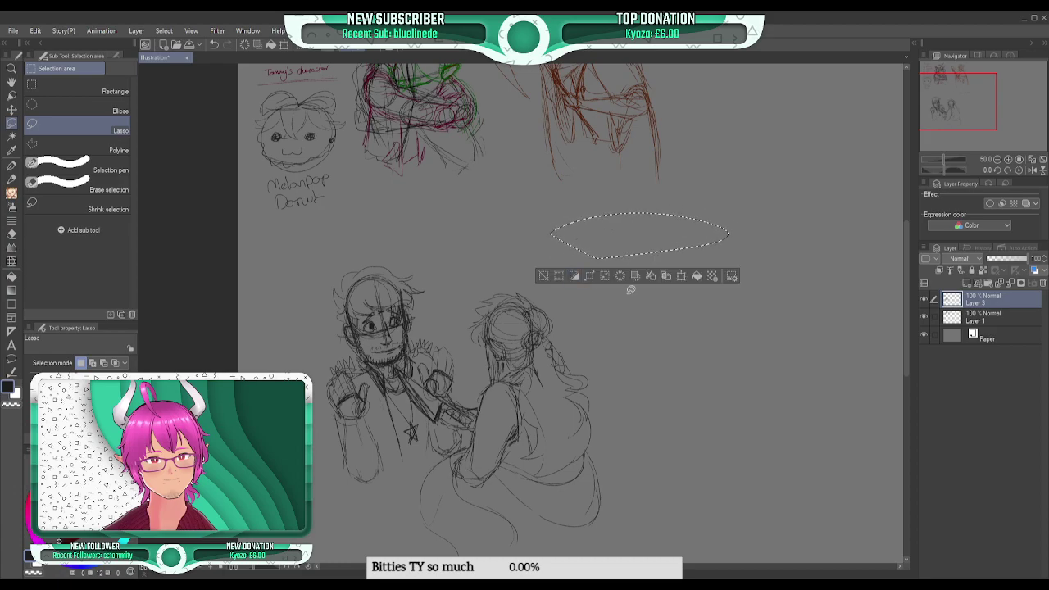
pyautogui.click(543, 275)
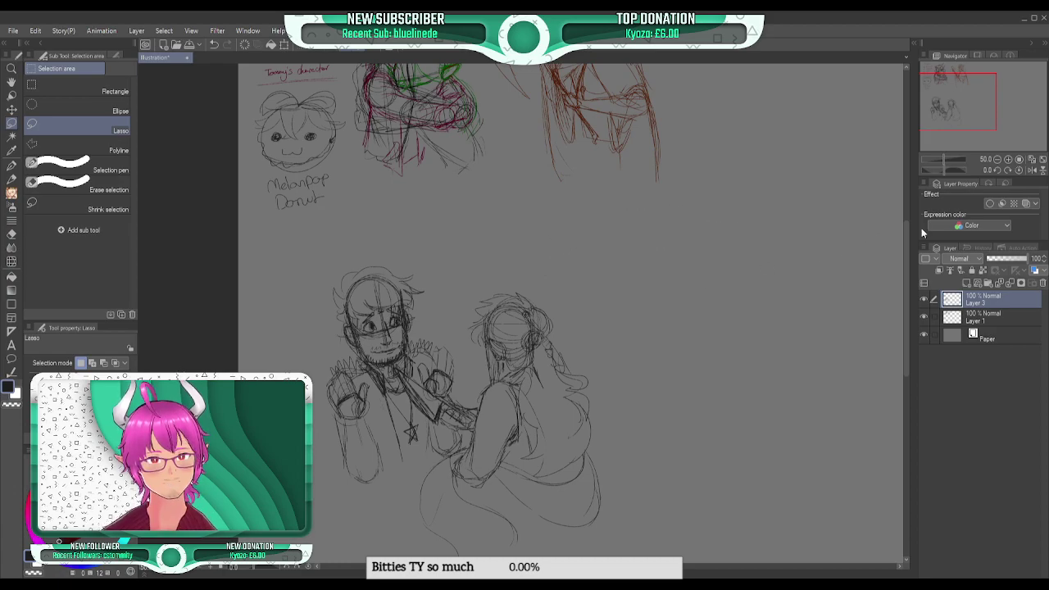
# - Select the sketch of the two figures, scale it down slightly and place it beside the orange axe-bearing figure
pyautogui.click(997, 159)
pyautogui.moveTo(980, 125); pyautogui.dragTo(989, 107)
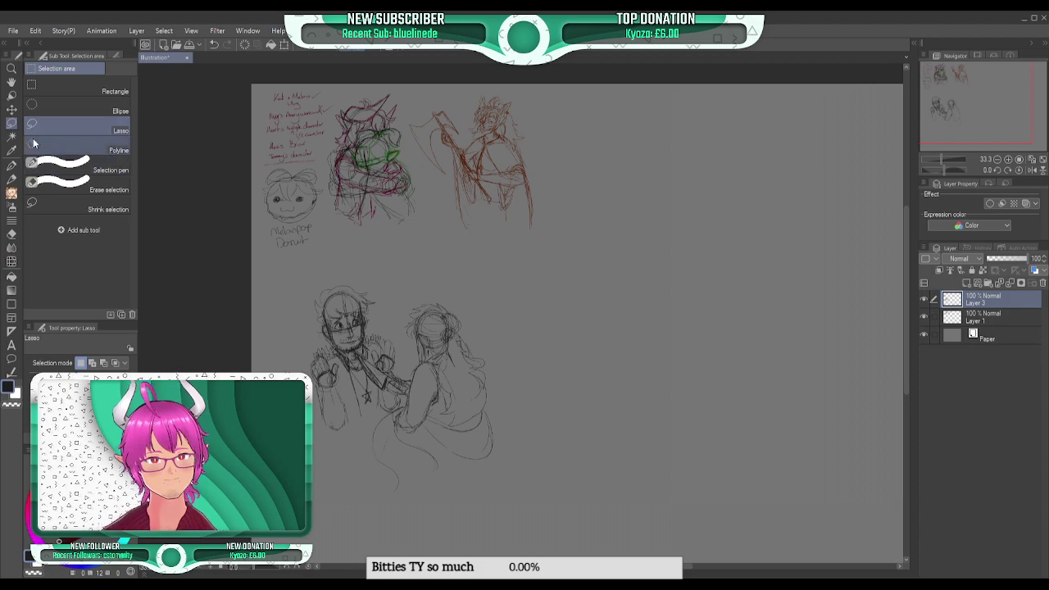
pyautogui.moveTo(524, 308)
pyautogui.mouseDown()
pyautogui.moveTo(346, 517)
pyautogui.moveTo(549, 361)
pyautogui.mouseUp()
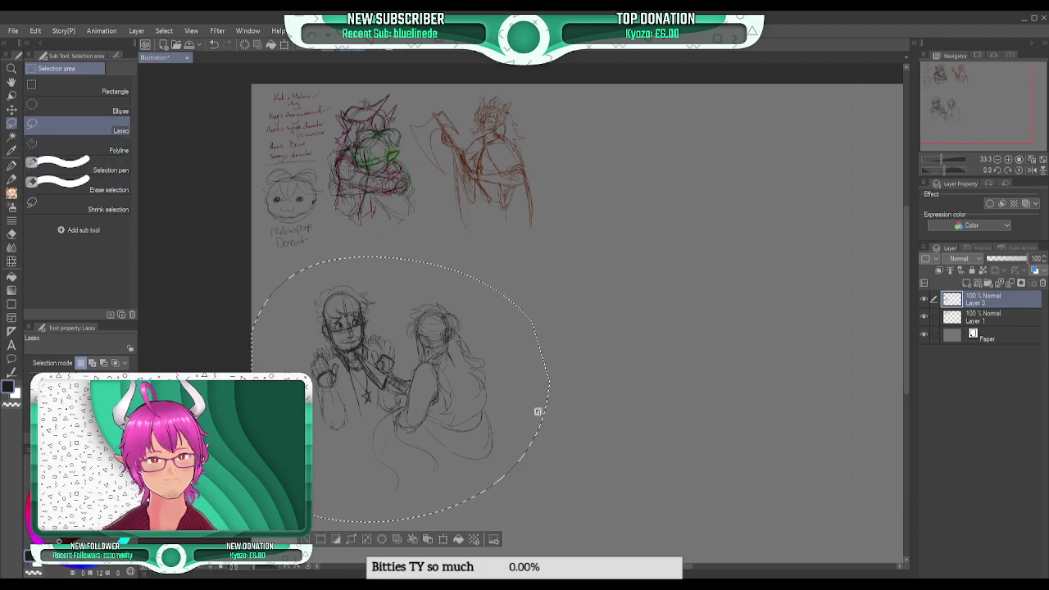
pyautogui.hotkey('ctrl', 't')
pyautogui.moveTo(565, 418); pyautogui.dragTo(593, 391)
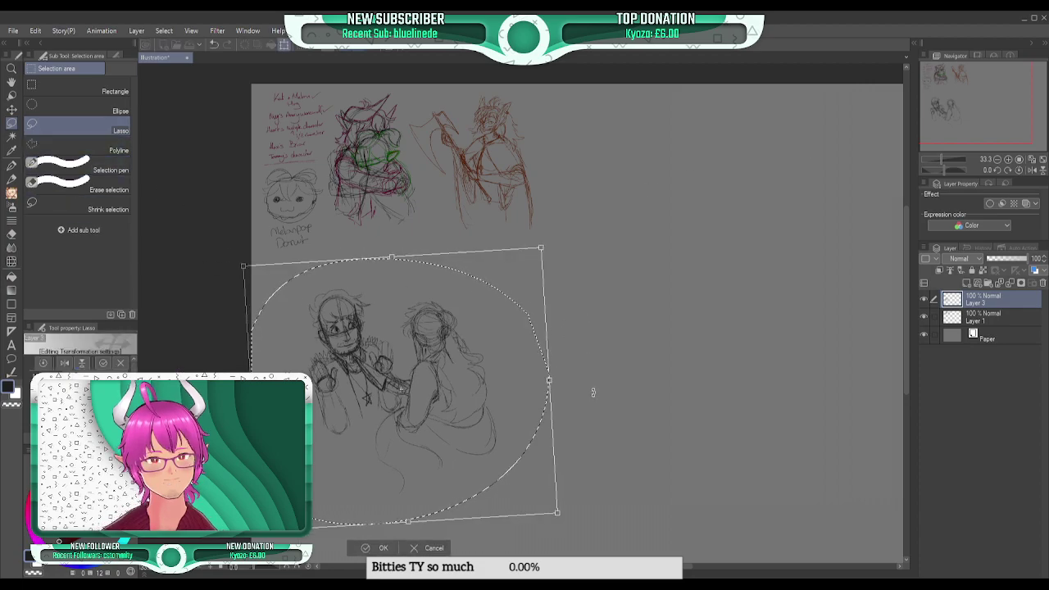
pyautogui.moveTo(448, 445)
pyautogui.mouseDown()
pyautogui.moveTo(723, 281)
pyautogui.moveTo(728, 251)
pyautogui.moveTo(715, 251)
pyautogui.mouseUp()
pyautogui.moveTo(820, 324); pyautogui.dragTo(755, 279)
pyautogui.moveTo(712, 225); pyautogui.dragTo(703, 225)
pyautogui.click(587, 314)
pyautogui.click(524, 303)
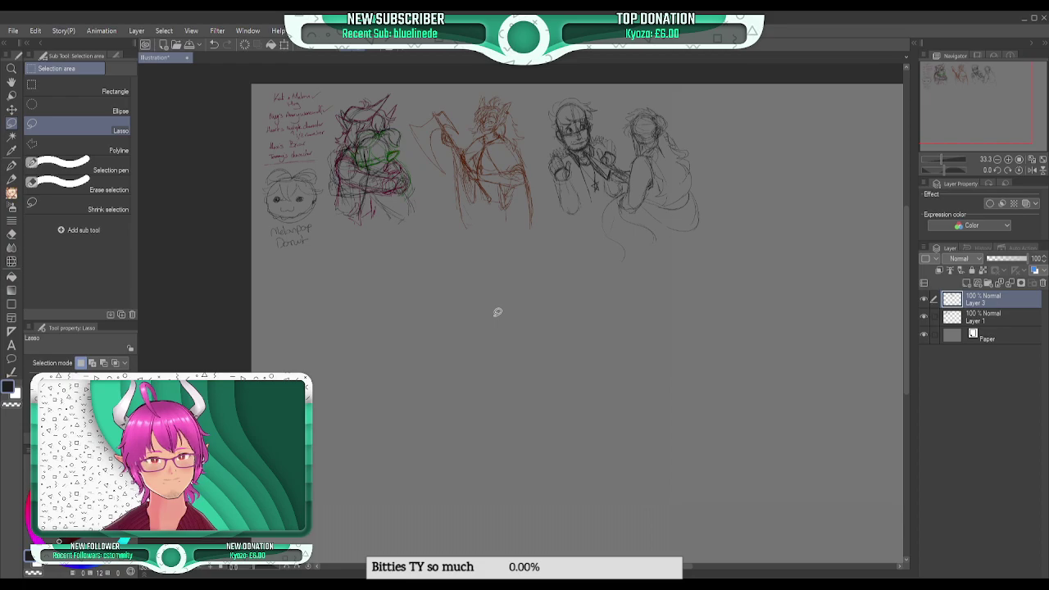
pyautogui.moveTo(975, 99); pyautogui.dragTo(957, 103)
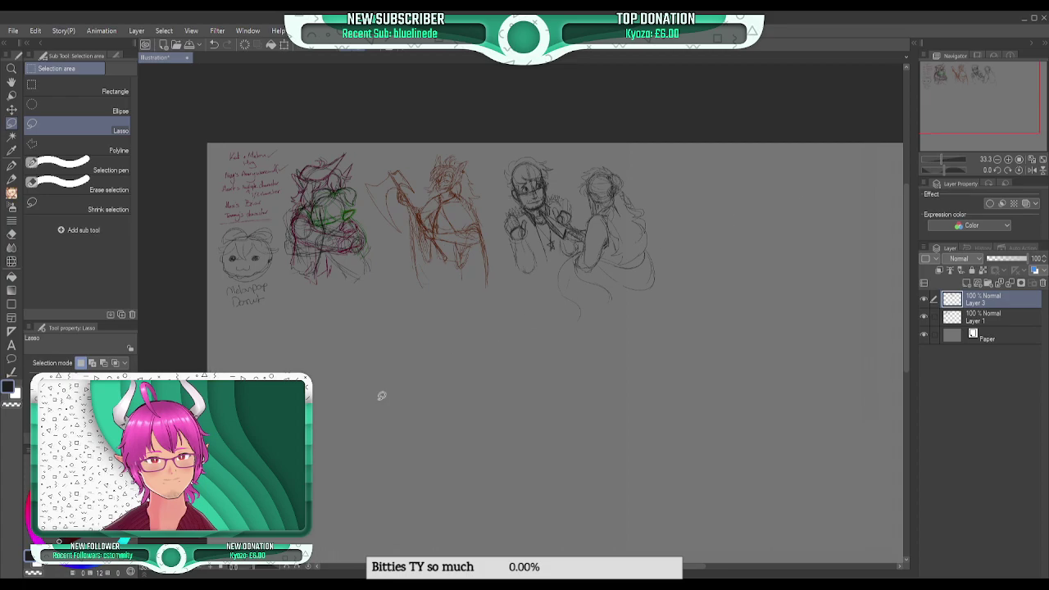
# - Hide and show Layer 1 again to check which sketches it holds
pyautogui.click(11, 178)
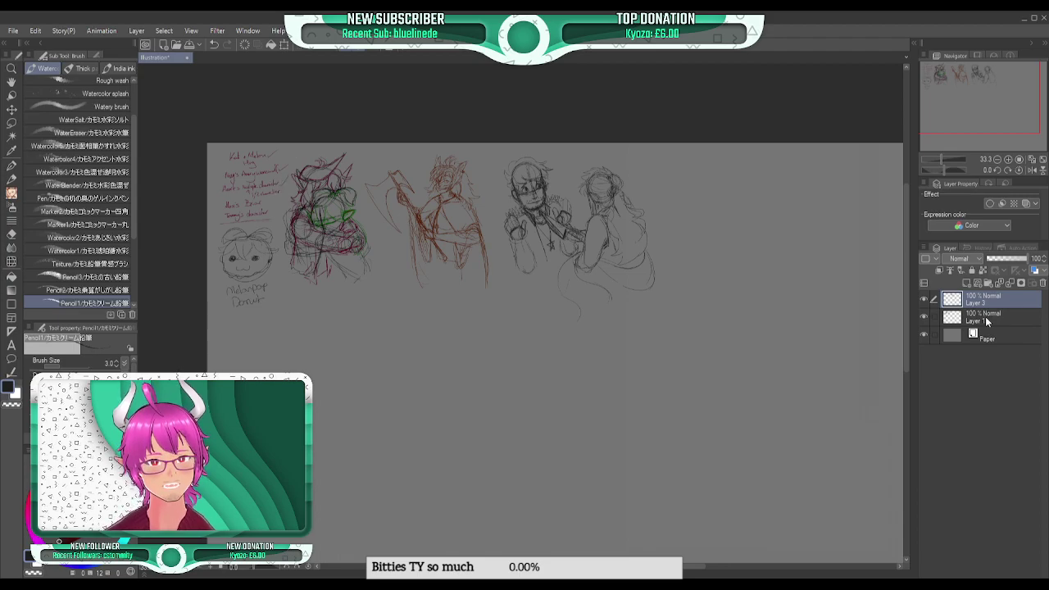
pyautogui.click(923, 317)
pyautogui.click(924, 318)
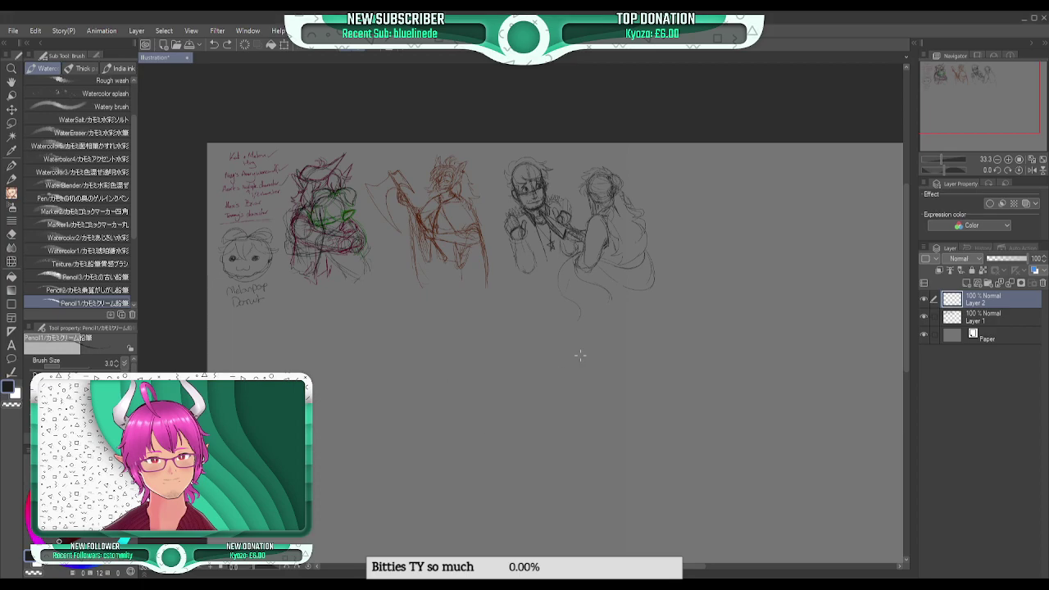
# - Paste the green-cloaked elf reference, place it in the canvas's lower right, and put its layer beneath the sketch layers
pyautogui.hotkey('ctrl', 'v')
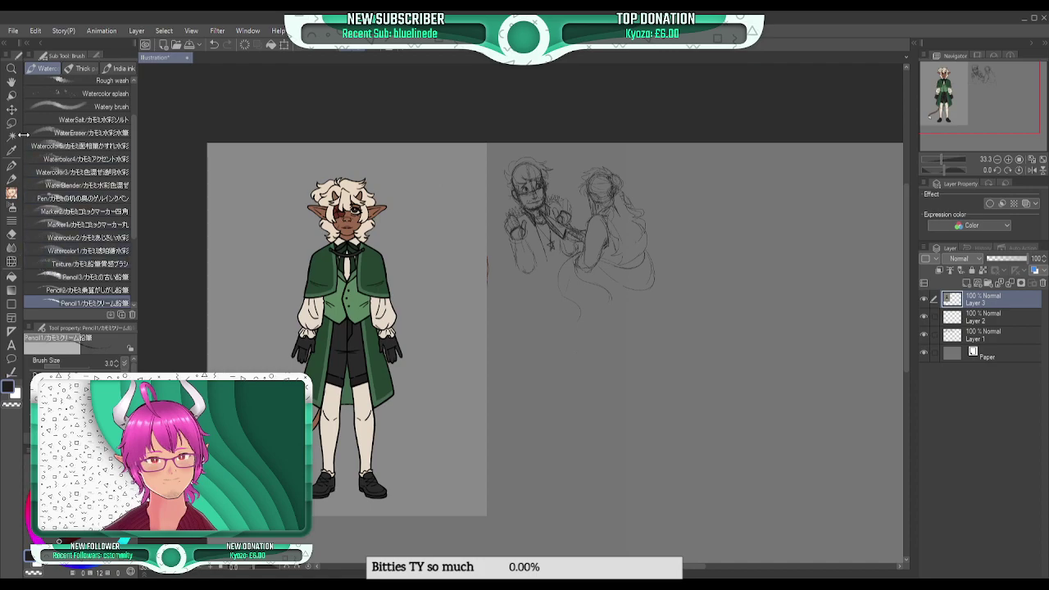
pyautogui.click(11, 109)
pyautogui.moveTo(337, 298)
pyautogui.mouseDown()
pyautogui.moveTo(410, 335)
pyautogui.moveTo(725, 376)
pyautogui.moveTo(742, 365)
pyautogui.moveTo(721, 426)
pyautogui.mouseUp()
pyautogui.moveTo(989, 109); pyautogui.dragTo(1000, 116)
pyautogui.moveTo(711, 414); pyautogui.dragTo(654, 419)
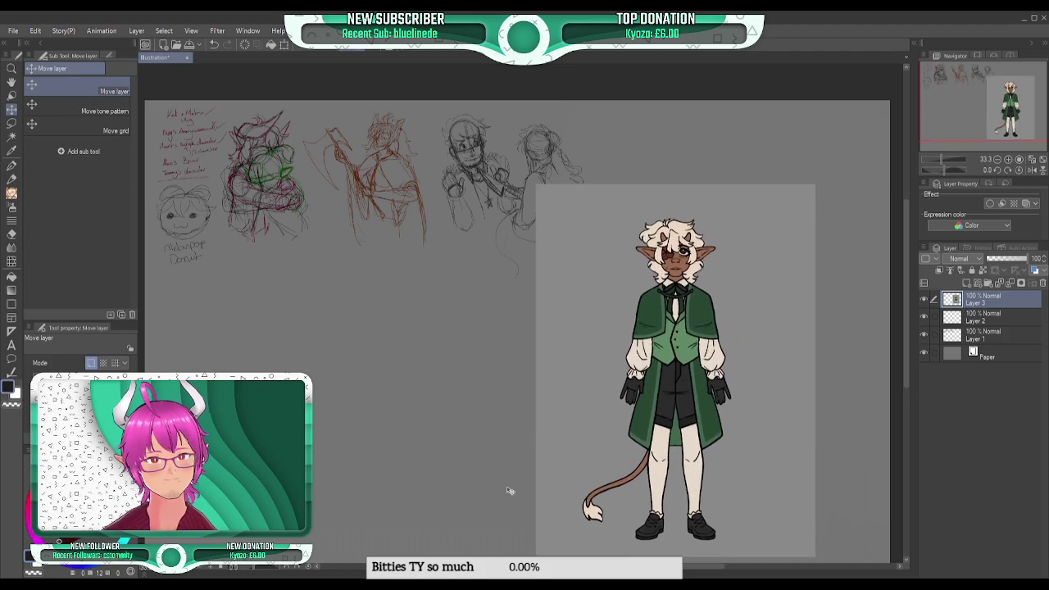
pyautogui.moveTo(980, 306); pyautogui.dragTo(983, 347)
pyautogui.click(983, 303)
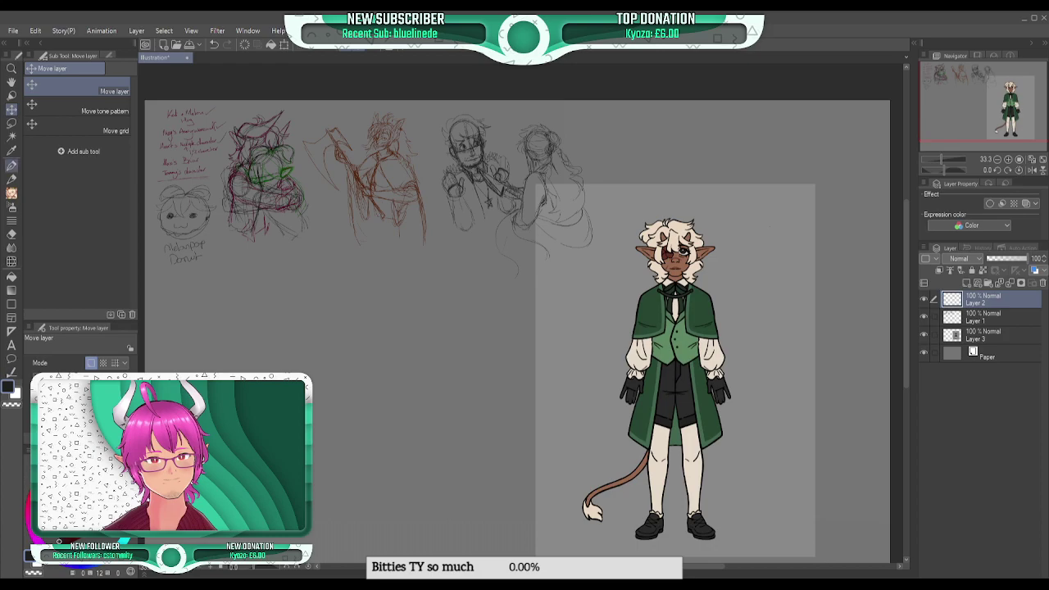
# - Choose the pencil brush and sample the near-black colour from the elf reference's collar as the drawing colour
pyautogui.click(11, 193)
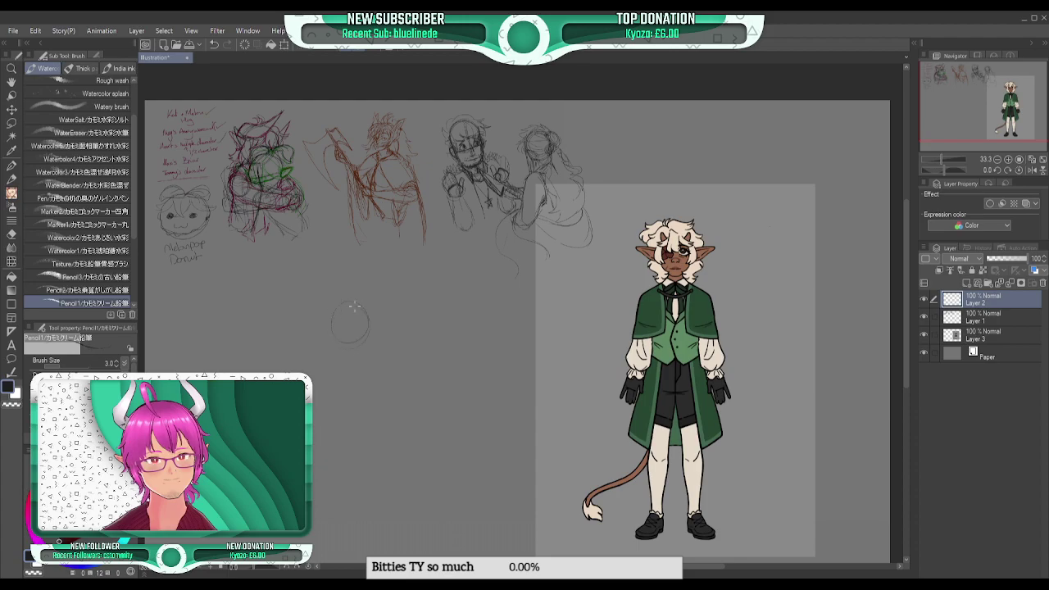
pyautogui.keyDown('alt'); pyautogui.click(658, 312); pyautogui.keyUp('alt')
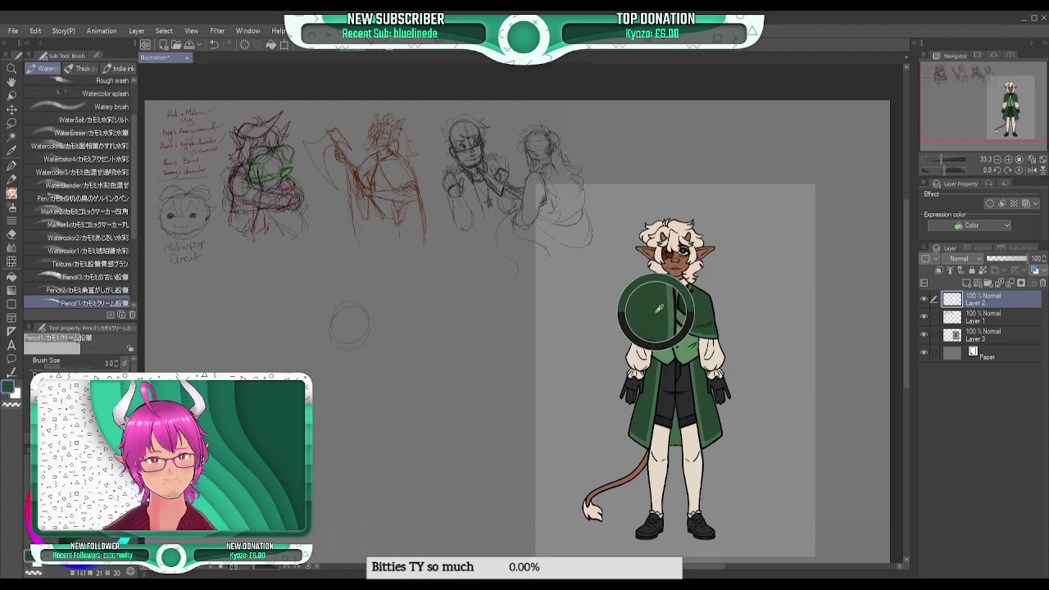
pyautogui.keyDown('alt'); pyautogui.click(676, 373); pyautogui.keyUp('alt')
pyautogui.keyDown('alt'); pyautogui.click(680, 293); pyautogui.keyUp('alt')
pyautogui.keyDown('alt'); pyautogui.click(677, 288); pyautogui.keyUp('alt')
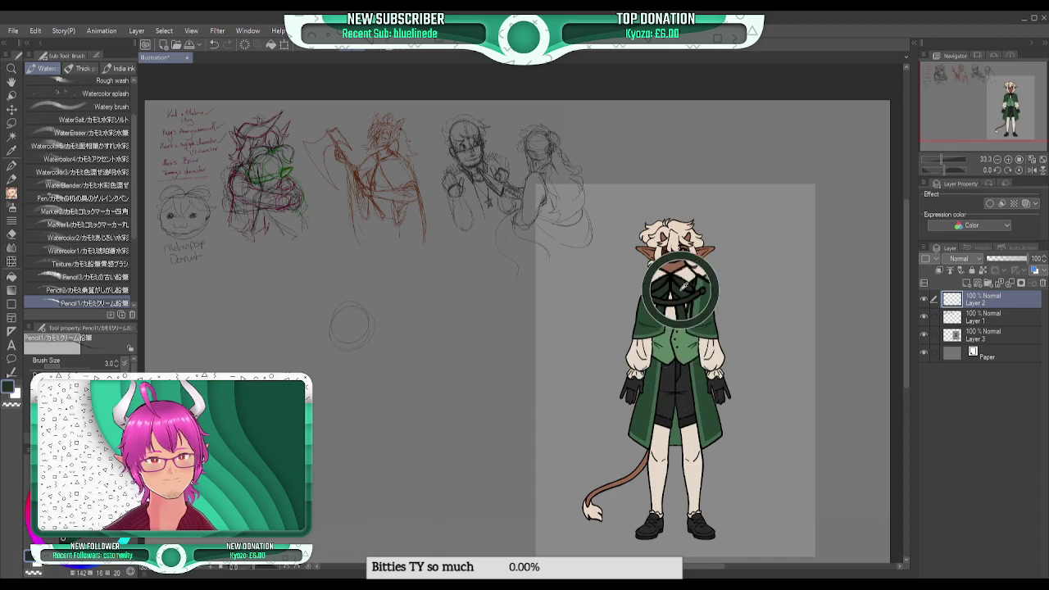
pyautogui.keyDown('alt'); pyautogui.click(675, 292); pyautogui.keyUp('alt')
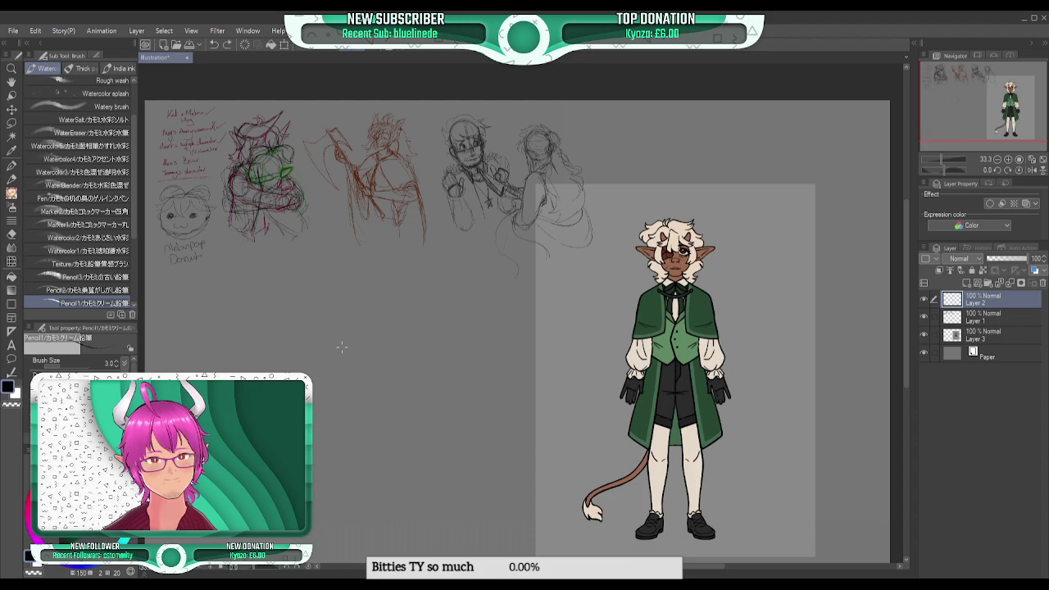
pyautogui.moveTo(346, 299)
pyautogui.mouseDown()
pyautogui.moveTo(349, 336)
pyautogui.moveTo(335, 317)
pyautogui.moveTo(370, 303)
pyautogui.moveTo(359, 337)
pyautogui.moveTo(342, 304)
pyautogui.moveTo(373, 321)
pyautogui.moveTo(337, 322)
pyautogui.mouseUp()
pyautogui.hotkey('ctrl', 'z')
pyautogui.click(1007, 160)
pyautogui.click(1007, 159)
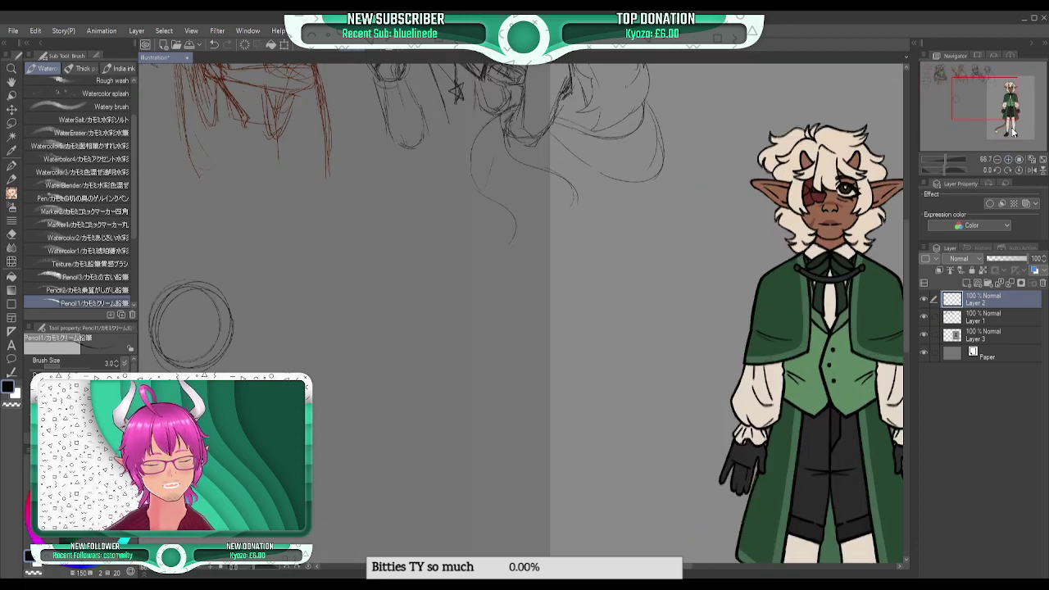
pyautogui.moveTo(984, 107); pyautogui.dragTo(1007, 109)
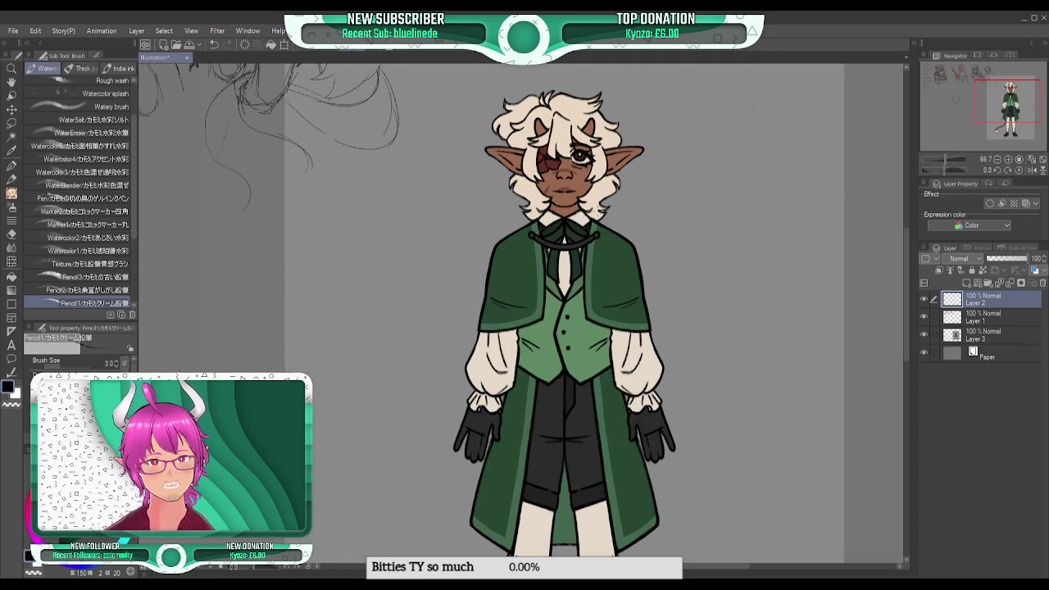
pyautogui.moveTo(1006, 116)
pyautogui.mouseDown()
pyautogui.moveTo(1004, 138)
pyautogui.moveTo(1006, 115)
pyautogui.moveTo(938, 118)
pyautogui.moveTo(987, 114)
pyautogui.mouseUp()
pyautogui.click(997, 159)
pyautogui.click(997, 160)
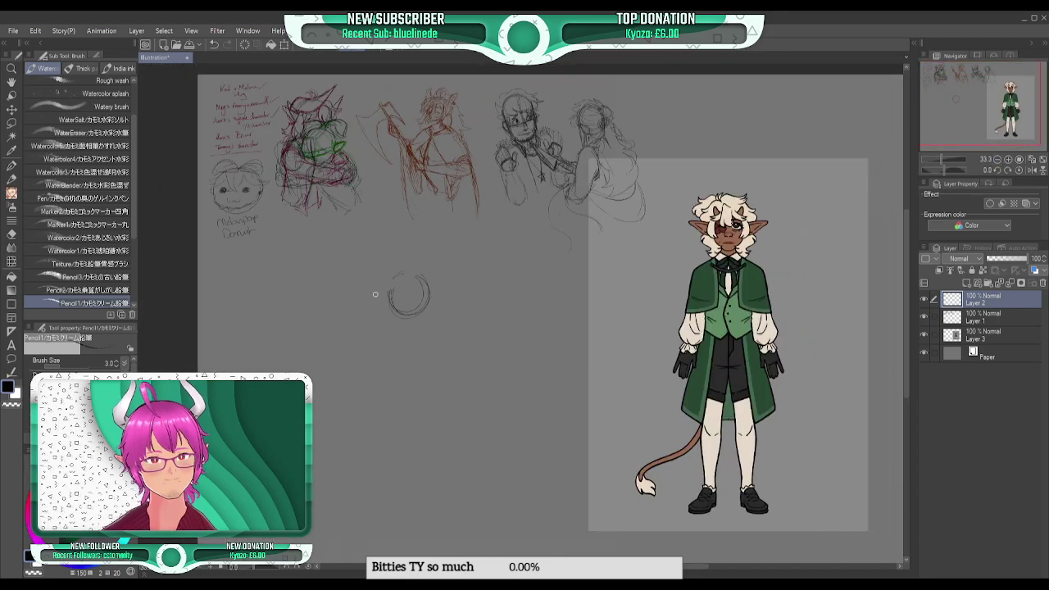
pyautogui.hotkey('ctrl', 'z')
pyautogui.moveTo(438, 287); pyautogui.dragTo(402, 292)
pyautogui.moveTo(352, 439); pyautogui.dragTo(367, 416)
pyautogui.hotkey('ctrl', 'z')
pyautogui.moveTo(978, 124); pyautogui.dragTo(980, 136)
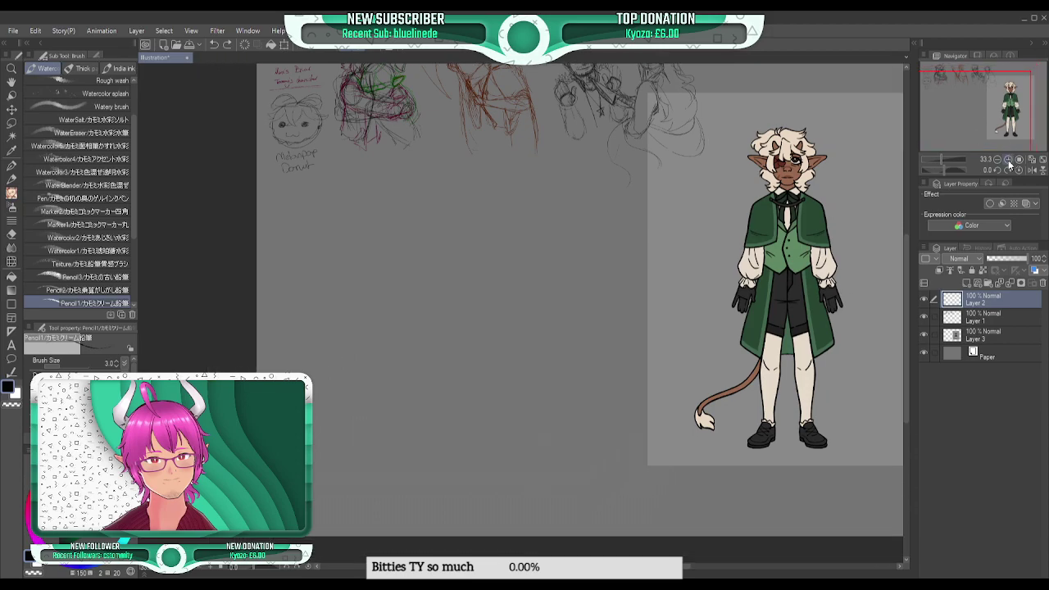
pyautogui.click(1008, 159)
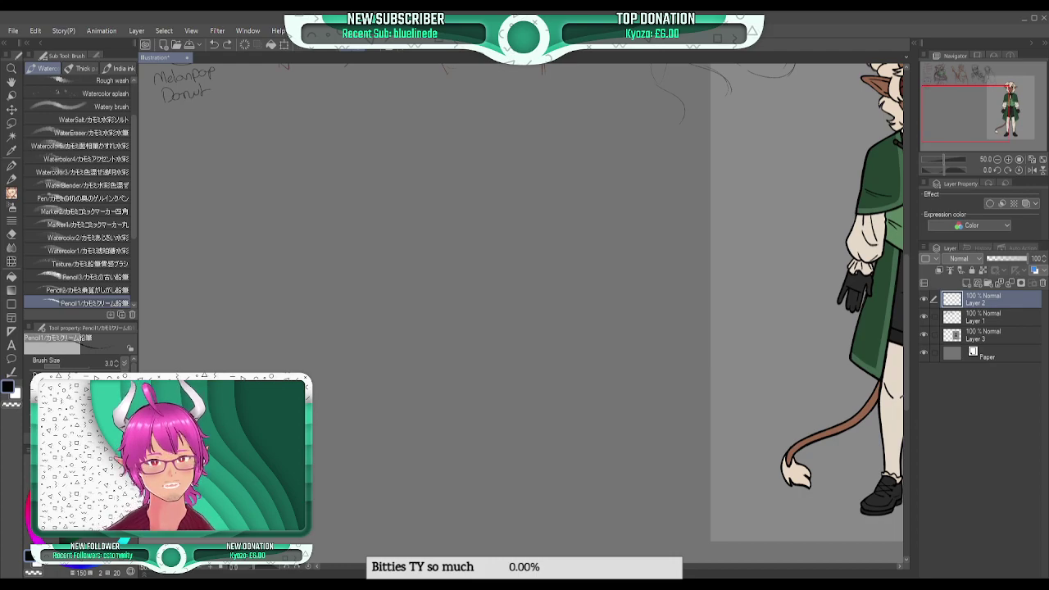
# - Rough out a reclining figure beside the elf reference with loose gesture strokes for head, torso and legs, redoing the leg strokes
pyautogui.moveTo(483, 141)
pyautogui.mouseDown()
pyautogui.moveTo(373, 400)
pyautogui.moveTo(607, 364)
pyautogui.moveTo(533, 262)
pyautogui.moveTo(467, 502)
pyautogui.moveTo(655, 360)
pyautogui.moveTo(516, 492)
pyautogui.moveTo(426, 492)
pyautogui.moveTo(451, 447)
pyautogui.moveTo(361, 254)
pyautogui.moveTo(332, 154)
pyautogui.moveTo(295, 205)
pyautogui.mouseUp()
pyautogui.moveTo(434, 363); pyautogui.dragTo(524, 387)
pyautogui.moveTo(336, 326)
pyautogui.mouseDown()
pyautogui.moveTo(566, 346)
pyautogui.moveTo(516, 377)
pyautogui.moveTo(418, 385)
pyautogui.moveTo(360, 422)
pyautogui.moveTo(482, 499)
pyautogui.moveTo(480, 382)
pyautogui.mouseUp()
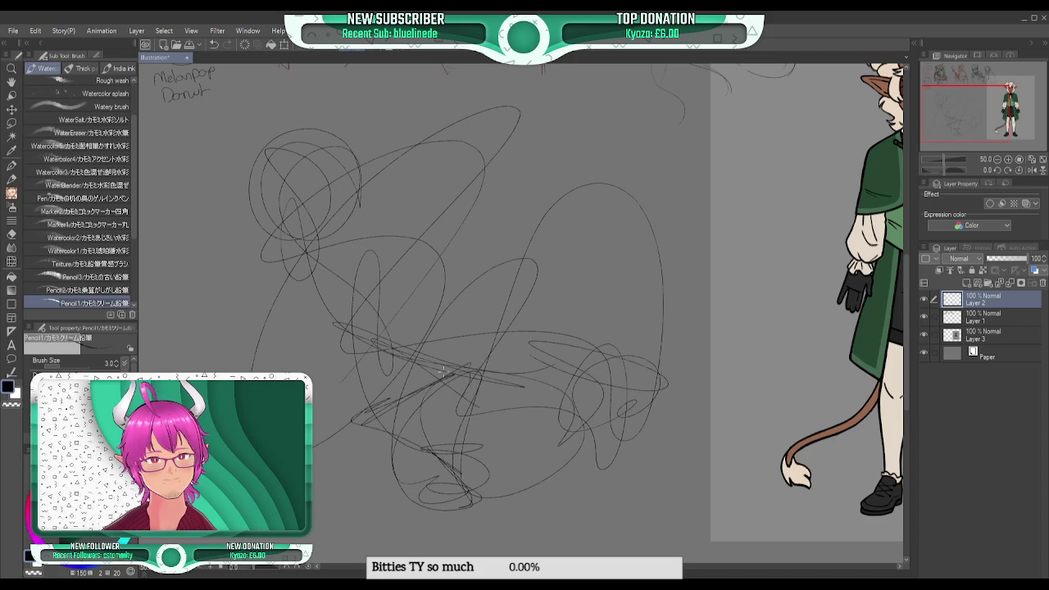
pyautogui.hotkey('ctrl', 'z')
pyautogui.moveTo(447, 368)
pyautogui.mouseDown()
pyautogui.moveTo(555, 298)
pyautogui.moveTo(635, 342)
pyautogui.moveTo(639, 403)
pyautogui.moveTo(466, 362)
pyautogui.moveTo(423, 369)
pyautogui.moveTo(512, 524)
pyautogui.mouseUp()
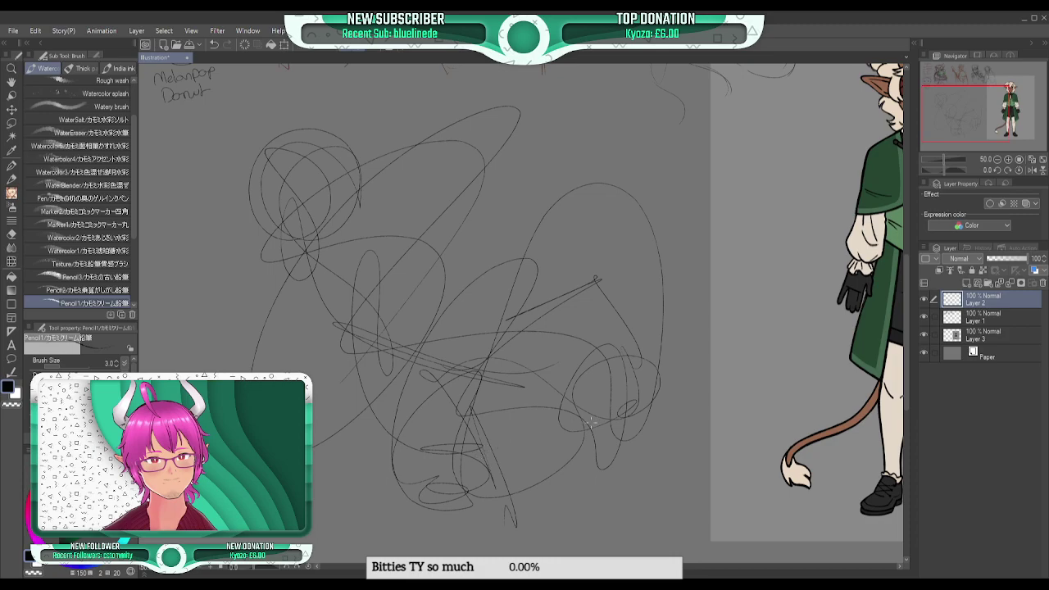
# - Build up the reclining figure's torso and hip contours and define the smaller head shape inside the rough circle
pyautogui.moveTo(340, 267)
pyautogui.mouseDown()
pyautogui.moveTo(366, 253)
pyautogui.moveTo(344, 245)
pyautogui.moveTo(316, 281)
pyautogui.moveTo(325, 343)
pyautogui.moveTo(448, 405)
pyautogui.moveTo(271, 253)
pyautogui.moveTo(365, 238)
pyautogui.moveTo(386, 296)
pyautogui.moveTo(493, 393)
pyautogui.moveTo(392, 252)
pyautogui.moveTo(416, 279)
pyautogui.moveTo(308, 285)
pyautogui.moveTo(305, 308)
pyautogui.moveTo(384, 381)
pyautogui.moveTo(340, 356)
pyautogui.moveTo(463, 422)
pyautogui.mouseUp()
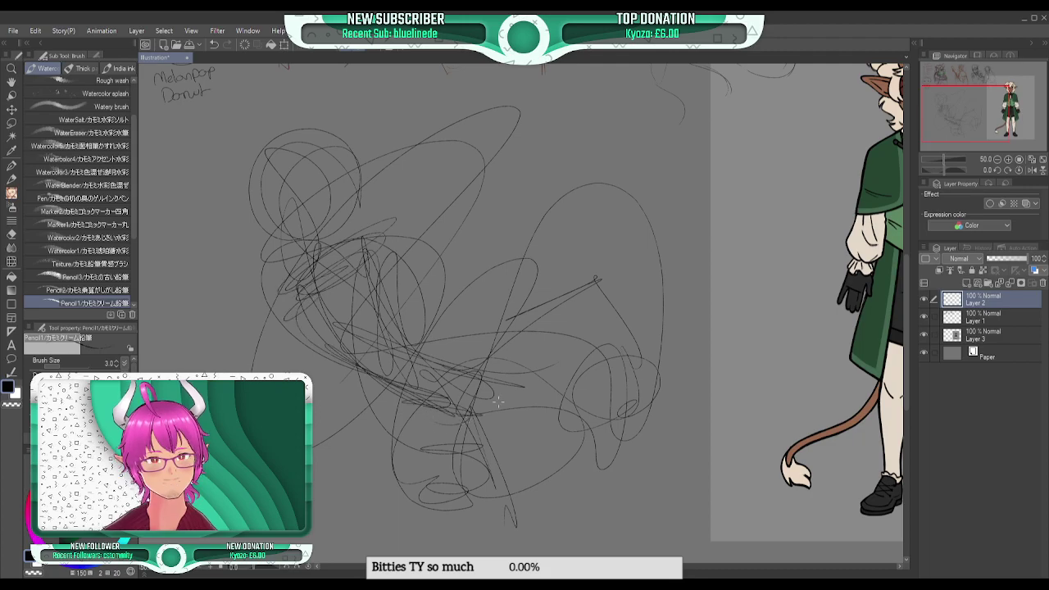
pyautogui.moveTo(488, 358)
pyautogui.mouseDown()
pyautogui.moveTo(589, 262)
pyautogui.moveTo(660, 253)
pyautogui.mouseUp()
pyautogui.moveTo(344, 163)
pyautogui.mouseDown()
pyautogui.moveTo(282, 153)
pyautogui.moveTo(311, 198)
pyautogui.moveTo(330, 174)
pyautogui.moveTo(343, 215)
pyautogui.moveTo(299, 235)
pyautogui.moveTo(269, 187)
pyautogui.moveTo(328, 175)
pyautogui.moveTo(338, 210)
pyautogui.mouseUp()
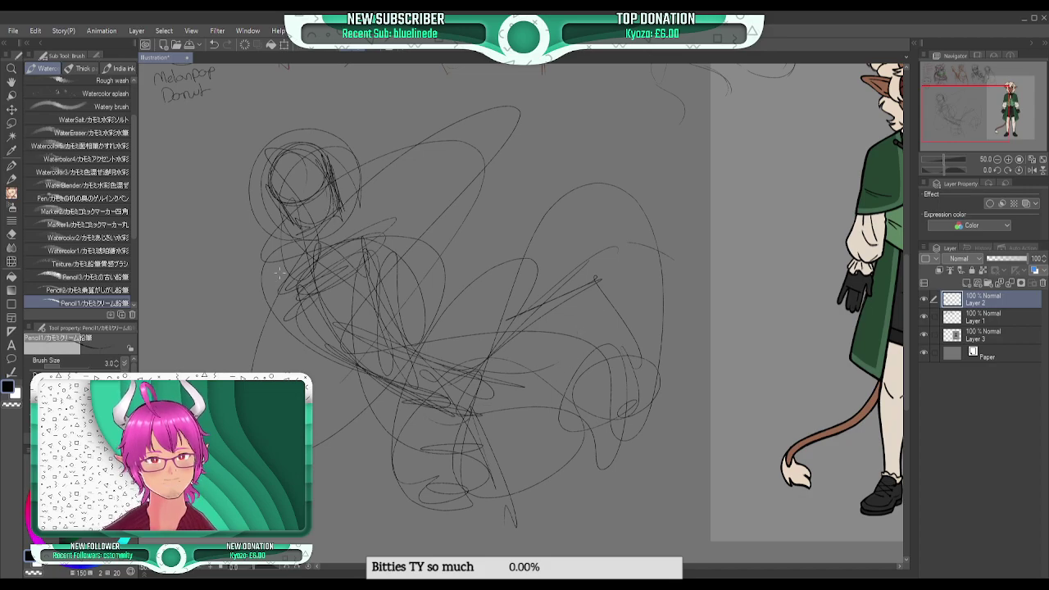
# - Sketch the figure's supporting arm behind the body and loose guide lines for the arms reaching forward
pyautogui.moveTo(270, 294); pyautogui.dragTo(222, 369)
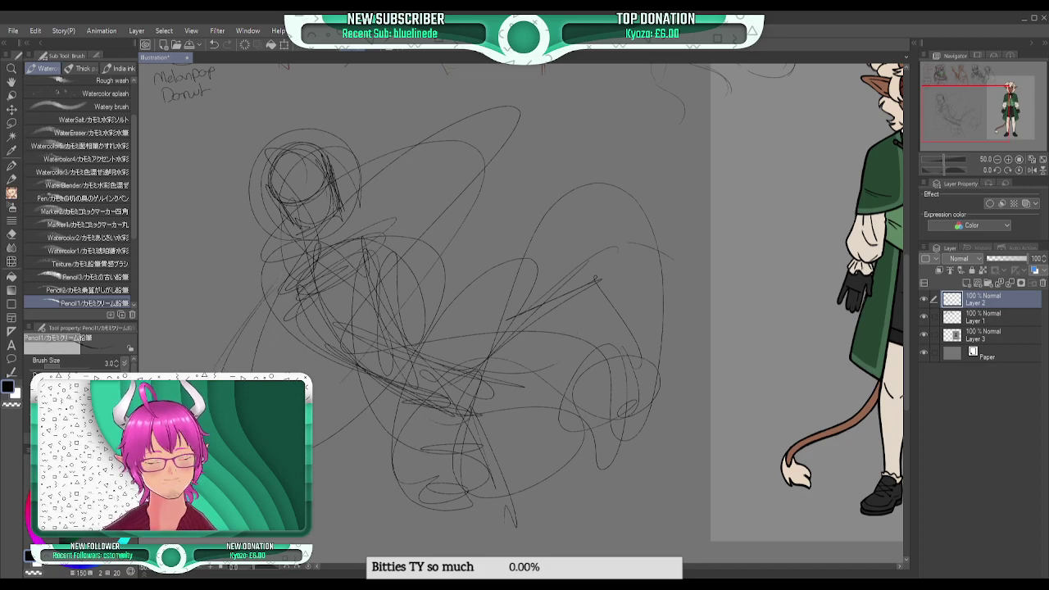
pyautogui.moveTo(247, 288)
pyautogui.mouseDown()
pyautogui.moveTo(243, 362)
pyautogui.moveTo(259, 277)
pyautogui.mouseUp()
pyautogui.moveTo(377, 403); pyautogui.dragTo(314, 439)
pyautogui.moveTo(361, 205)
pyautogui.mouseDown()
pyautogui.moveTo(489, 241)
pyautogui.moveTo(466, 261)
pyautogui.moveTo(518, 239)
pyautogui.mouseUp()
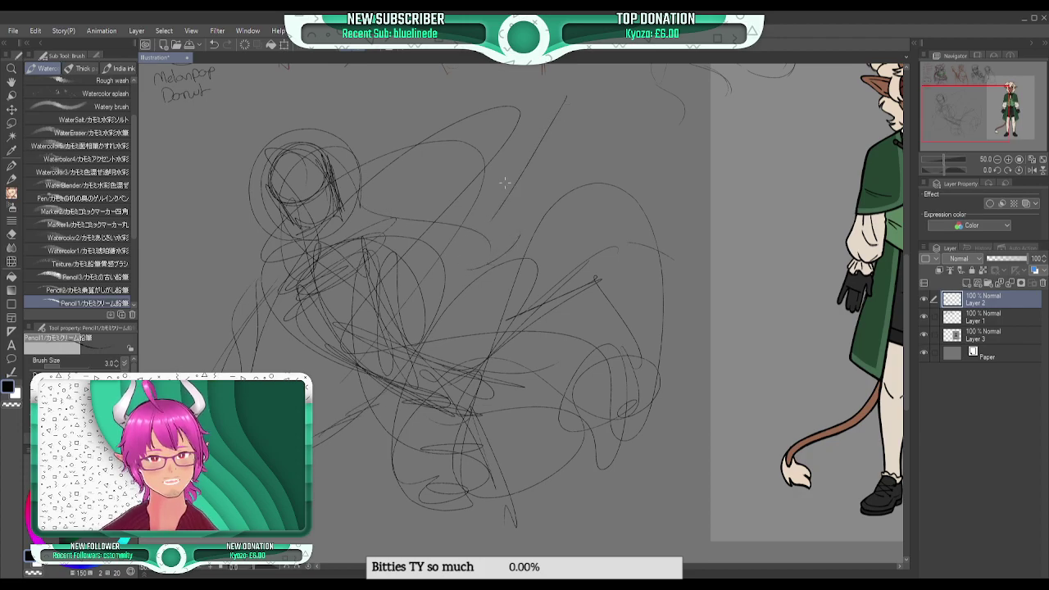
pyautogui.moveTo(565, 96); pyautogui.dragTo(487, 233)
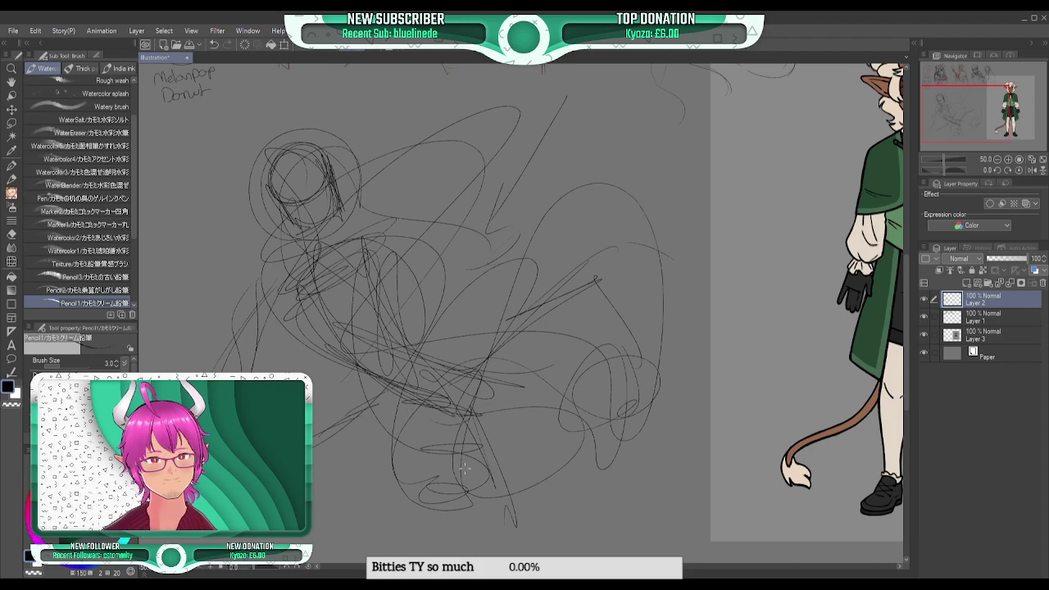
# - Sketch the folded lower leg and the foot beneath the figure's body
pyautogui.moveTo(578, 413)
pyautogui.mouseDown()
pyautogui.moveTo(439, 415)
pyautogui.moveTo(643, 420)
pyautogui.moveTo(467, 517)
pyautogui.mouseUp()
pyautogui.moveTo(570, 379)
pyautogui.mouseDown()
pyautogui.moveTo(434, 405)
pyautogui.moveTo(656, 373)
pyautogui.moveTo(558, 473)
pyautogui.mouseUp()
pyautogui.moveTo(483, 515); pyautogui.dragTo(505, 530)
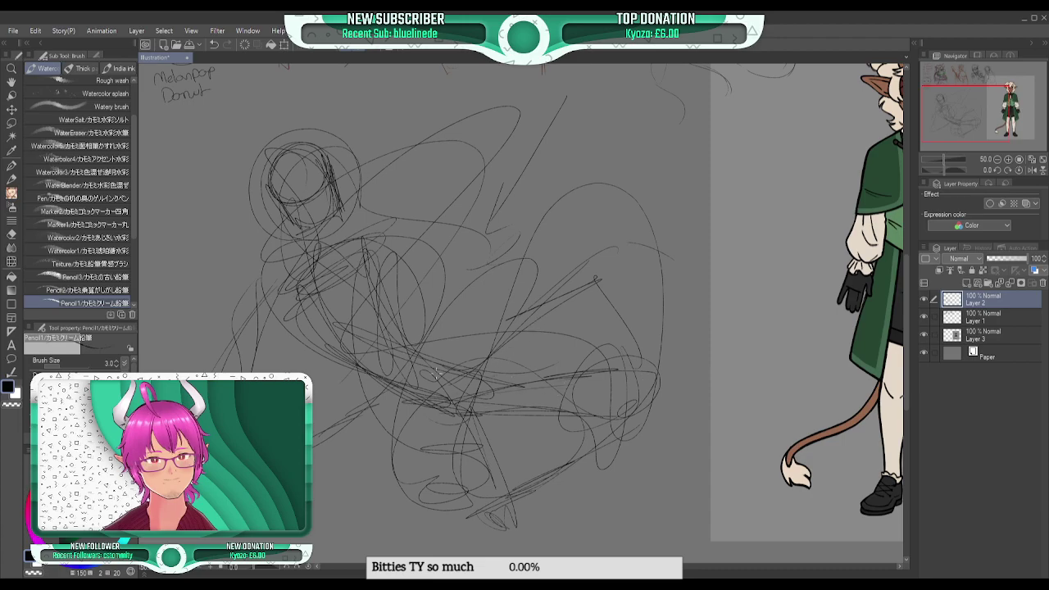
# - Firm up the neck, shoulders, chest and curved back of the reclining figure with repeated strokes
pyautogui.moveTo(328, 227)
pyautogui.mouseDown()
pyautogui.moveTo(329, 259)
pyautogui.moveTo(303, 240)
pyautogui.moveTo(304, 223)
pyautogui.moveTo(313, 236)
pyautogui.moveTo(336, 246)
pyautogui.mouseUp()
pyautogui.moveTo(307, 301)
pyautogui.mouseDown()
pyautogui.moveTo(300, 286)
pyautogui.moveTo(284, 315)
pyautogui.mouseUp()
pyautogui.moveTo(367, 246)
pyautogui.mouseDown()
pyautogui.moveTo(384, 264)
pyautogui.moveTo(363, 255)
pyautogui.moveTo(392, 320)
pyautogui.mouseUp()
pyautogui.moveTo(385, 267)
pyautogui.mouseDown()
pyautogui.moveTo(407, 322)
pyautogui.moveTo(432, 332)
pyautogui.mouseUp()
pyautogui.moveTo(388, 293); pyautogui.dragTo(404, 326)
pyautogui.moveTo(373, 246)
pyautogui.mouseDown()
pyautogui.moveTo(392, 273)
pyautogui.moveTo(396, 316)
pyautogui.moveTo(435, 334)
pyautogui.mouseUp()
pyautogui.moveTo(292, 318)
pyautogui.mouseDown()
pyautogui.moveTo(320, 373)
pyautogui.moveTo(300, 336)
pyautogui.mouseUp()
pyautogui.moveTo(315, 354); pyautogui.dragTo(393, 396)
pyautogui.moveTo(295, 330); pyautogui.dragTo(316, 358)
pyautogui.moveTo(311, 352); pyautogui.dragTo(390, 405)
pyautogui.moveTo(293, 333); pyautogui.dragTo(386, 405)
pyautogui.moveTo(335, 379); pyautogui.dragTo(405, 406)
pyautogui.moveTo(303, 335); pyautogui.dragTo(343, 378)
pyautogui.moveTo(291, 312)
pyautogui.mouseDown()
pyautogui.moveTo(321, 367)
pyautogui.moveTo(375, 405)
pyautogui.mouseUp()
pyautogui.moveTo(294, 323)
pyautogui.mouseDown()
pyautogui.moveTo(355, 398)
pyautogui.moveTo(388, 402)
pyautogui.moveTo(439, 354)
pyautogui.mouseUp()
# - Sketch the raised thigh and shin lines and darken the front contour of the torso
pyautogui.moveTo(390, 383)
pyautogui.mouseDown()
pyautogui.moveTo(512, 285)
pyautogui.moveTo(430, 346)
pyautogui.moveTo(519, 268)
pyautogui.mouseUp()
pyautogui.moveTo(533, 269); pyautogui.dragTo(562, 346)
pyautogui.moveTo(941, 114)
pyautogui.mouseDown()
pyautogui.moveTo(970, 113)
pyautogui.moveTo(957, 113)
pyautogui.mouseUp()
pyautogui.moveTo(267, 273)
pyautogui.mouseDown()
pyautogui.moveTo(295, 317)
pyautogui.moveTo(275, 307)
pyautogui.moveTo(310, 353)
pyautogui.mouseUp()
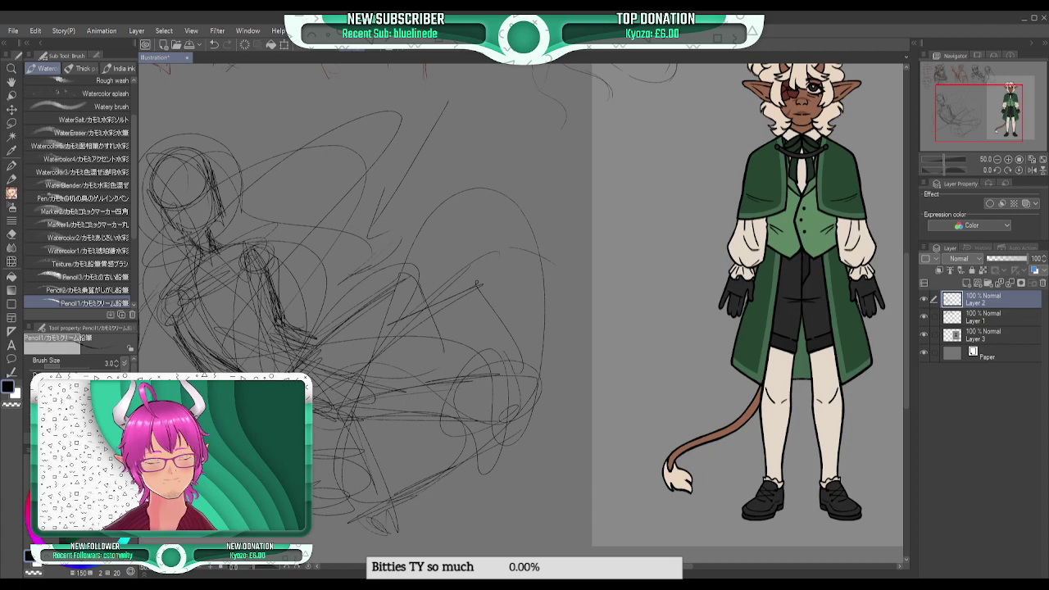
# - Define the nearer bent leg with a round knee, tapered shin and flat foot
pyautogui.moveTo(318, 398)
pyautogui.mouseDown()
pyautogui.moveTo(393, 333)
pyautogui.moveTo(383, 322)
pyautogui.moveTo(406, 351)
pyautogui.moveTo(367, 325)
pyautogui.moveTo(373, 318)
pyautogui.moveTo(421, 315)
pyautogui.moveTo(442, 359)
pyautogui.moveTo(400, 327)
pyautogui.moveTo(479, 405)
pyautogui.mouseUp()
pyautogui.moveTo(422, 283); pyautogui.dragTo(517, 427)
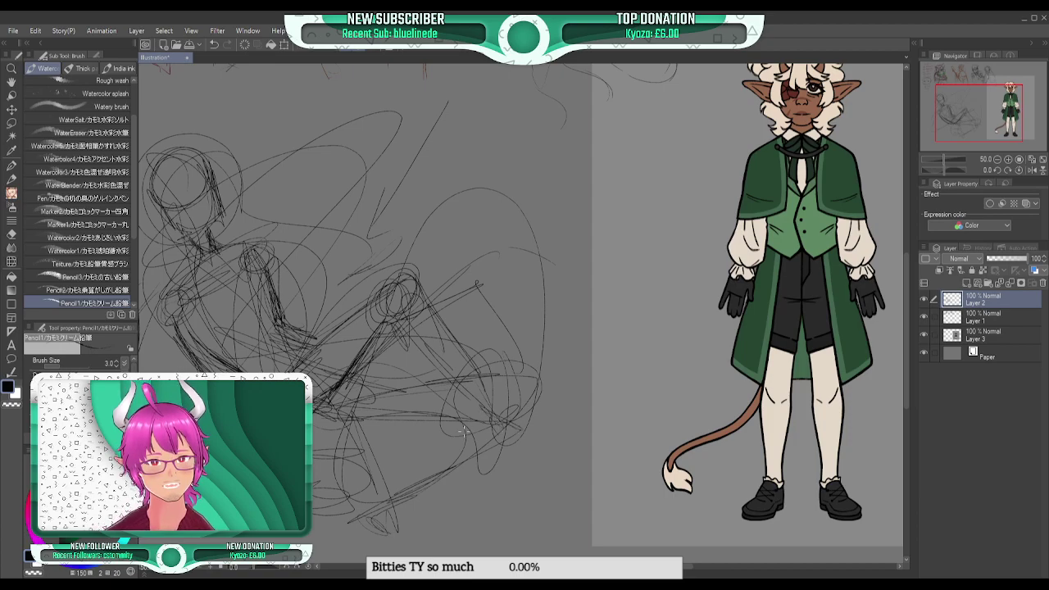
pyautogui.moveTo(489, 393)
pyautogui.mouseDown()
pyautogui.moveTo(543, 393)
pyautogui.moveTo(555, 405)
pyautogui.moveTo(503, 410)
pyautogui.moveTo(563, 395)
pyautogui.moveTo(477, 390)
pyautogui.moveTo(537, 388)
pyautogui.moveTo(511, 415)
pyautogui.moveTo(555, 392)
pyautogui.moveTo(461, 376)
pyautogui.moveTo(485, 404)
pyautogui.moveTo(456, 367)
pyautogui.moveTo(507, 344)
pyautogui.moveTo(457, 332)
pyautogui.moveTo(496, 385)
pyautogui.mouseUp()
pyautogui.moveTo(472, 365)
pyautogui.mouseDown()
pyautogui.moveTo(501, 391)
pyautogui.moveTo(549, 398)
pyautogui.mouseUp()
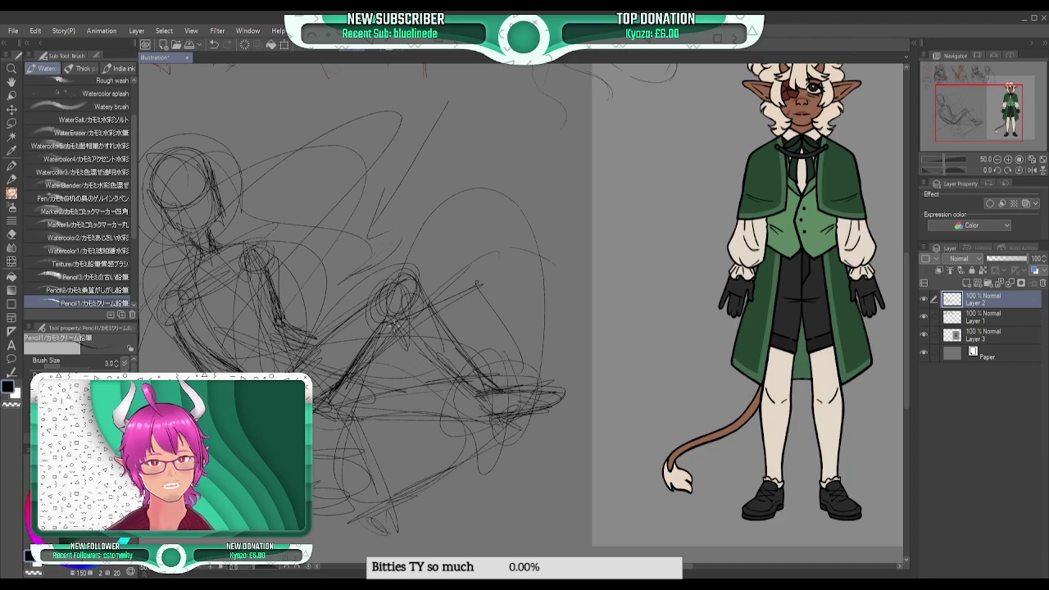
pyautogui.moveTo(390, 316)
pyautogui.mouseDown()
pyautogui.moveTo(415, 358)
pyautogui.moveTo(486, 419)
pyautogui.mouseUp()
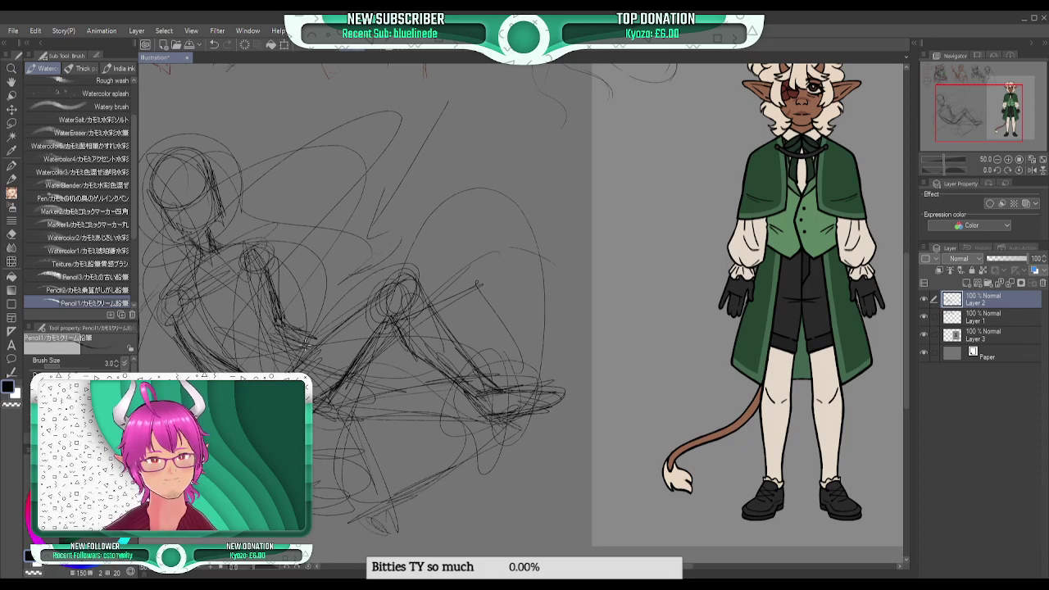
# - Sketch the second leg's thigh and knee and its lower leg with a curved foot below the body
pyautogui.moveTo(421, 298)
pyautogui.mouseDown()
pyautogui.moveTo(485, 281)
pyautogui.moveTo(467, 288)
pyautogui.moveTo(471, 302)
pyautogui.moveTo(481, 281)
pyautogui.moveTo(516, 310)
pyautogui.mouseUp()
pyautogui.moveTo(354, 381); pyautogui.dragTo(393, 356)
pyautogui.moveTo(341, 409)
pyautogui.mouseDown()
pyautogui.moveTo(491, 458)
pyautogui.moveTo(374, 508)
pyautogui.moveTo(363, 520)
pyautogui.moveTo(404, 499)
pyautogui.moveTo(371, 542)
pyautogui.moveTo(360, 521)
pyautogui.moveTo(466, 470)
pyautogui.moveTo(387, 404)
pyautogui.moveTo(337, 415)
pyautogui.moveTo(475, 472)
pyautogui.moveTo(370, 523)
pyautogui.moveTo(384, 507)
pyautogui.moveTo(383, 545)
pyautogui.moveTo(349, 520)
pyautogui.moveTo(344, 530)
pyautogui.moveTo(406, 550)
pyautogui.moveTo(411, 543)
pyautogui.moveTo(375, 545)
pyautogui.moveTo(405, 542)
pyautogui.moveTo(417, 519)
pyautogui.moveTo(386, 531)
pyautogui.moveTo(404, 523)
pyautogui.moveTo(382, 518)
pyautogui.moveTo(404, 519)
pyautogui.moveTo(388, 533)
pyautogui.moveTo(416, 517)
pyautogui.moveTo(390, 546)
pyautogui.moveTo(407, 545)
pyautogui.moveTo(341, 538)
pyautogui.moveTo(377, 503)
pyautogui.mouseUp()
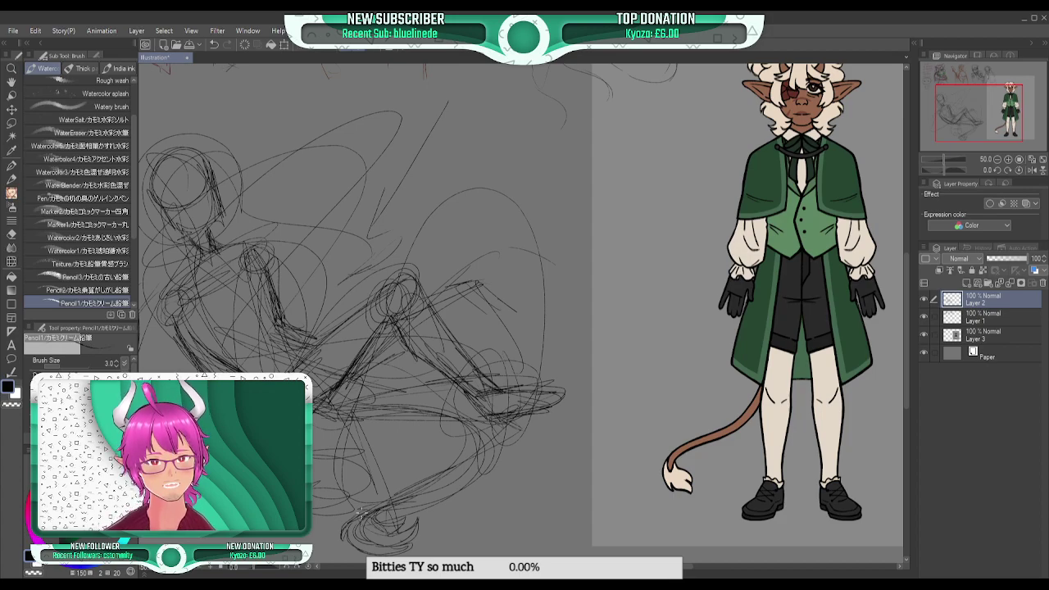
# - Doodle a simple animal face with flat eyes, long snout, nose and ears in the space above the figure's knees
pyautogui.moveTo(979, 114); pyautogui.dragTo(972, 116)
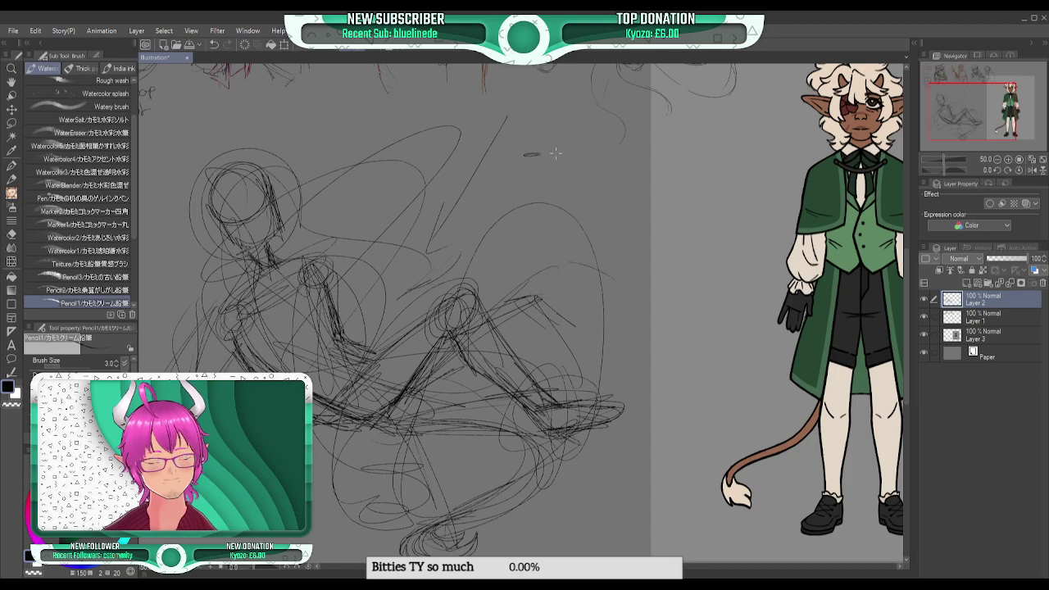
pyautogui.moveTo(552, 154); pyautogui.dragTo(565, 154)
pyautogui.moveTo(546, 191); pyautogui.dragTo(549, 191)
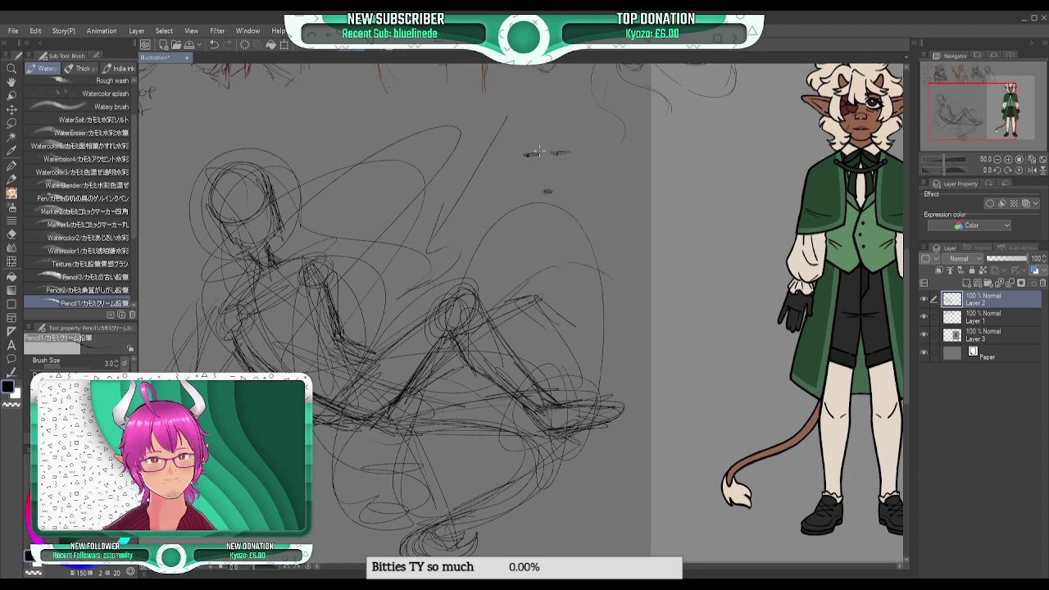
pyautogui.moveTo(542, 150)
pyautogui.mouseDown()
pyautogui.moveTo(524, 151)
pyautogui.moveTo(569, 150)
pyautogui.moveTo(550, 188)
pyautogui.mouseUp()
pyautogui.moveTo(534, 136)
pyautogui.mouseDown()
pyautogui.moveTo(573, 126)
pyautogui.moveTo(580, 144)
pyautogui.moveTo(531, 131)
pyautogui.moveTo(535, 149)
pyautogui.moveTo(523, 146)
pyautogui.moveTo(546, 156)
pyautogui.moveTo(533, 188)
pyautogui.mouseUp()
pyautogui.moveTo(571, 150); pyautogui.dragTo(574, 190)
# - Sketch the figure's raised arm reaching diagonally upward with an open hand, and strengthen the arm supporting the body
pyautogui.moveTo(244, 318); pyautogui.dragTo(344, 179)
pyautogui.moveTo(302, 233); pyautogui.dragTo(417, 137)
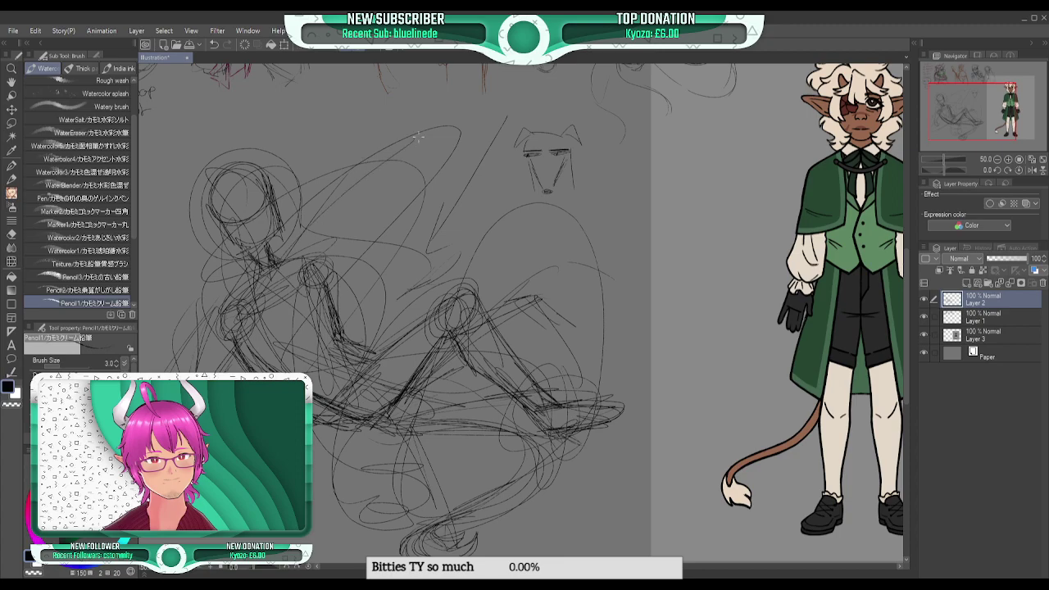
pyautogui.moveTo(279, 300); pyautogui.dragTo(328, 239)
pyautogui.moveTo(385, 152); pyautogui.dragTo(397, 111)
pyautogui.moveTo(391, 150)
pyautogui.mouseDown()
pyautogui.moveTo(399, 118)
pyautogui.moveTo(401, 132)
pyautogui.mouseUp()
pyautogui.moveTo(407, 114)
pyautogui.mouseDown()
pyautogui.moveTo(404, 152)
pyautogui.moveTo(422, 129)
pyautogui.moveTo(415, 146)
pyautogui.moveTo(393, 119)
pyautogui.moveTo(424, 109)
pyautogui.mouseUp()
pyautogui.moveTo(387, 139)
pyautogui.mouseDown()
pyautogui.moveTo(392, 117)
pyautogui.moveTo(422, 108)
pyautogui.moveTo(410, 134)
pyautogui.moveTo(428, 132)
pyautogui.moveTo(407, 152)
pyautogui.moveTo(382, 145)
pyautogui.moveTo(352, 222)
pyautogui.moveTo(400, 157)
pyautogui.moveTo(280, 257)
pyautogui.moveTo(279, 346)
pyautogui.moveTo(267, 370)
pyautogui.moveTo(219, 306)
pyautogui.moveTo(215, 374)
pyautogui.mouseUp()
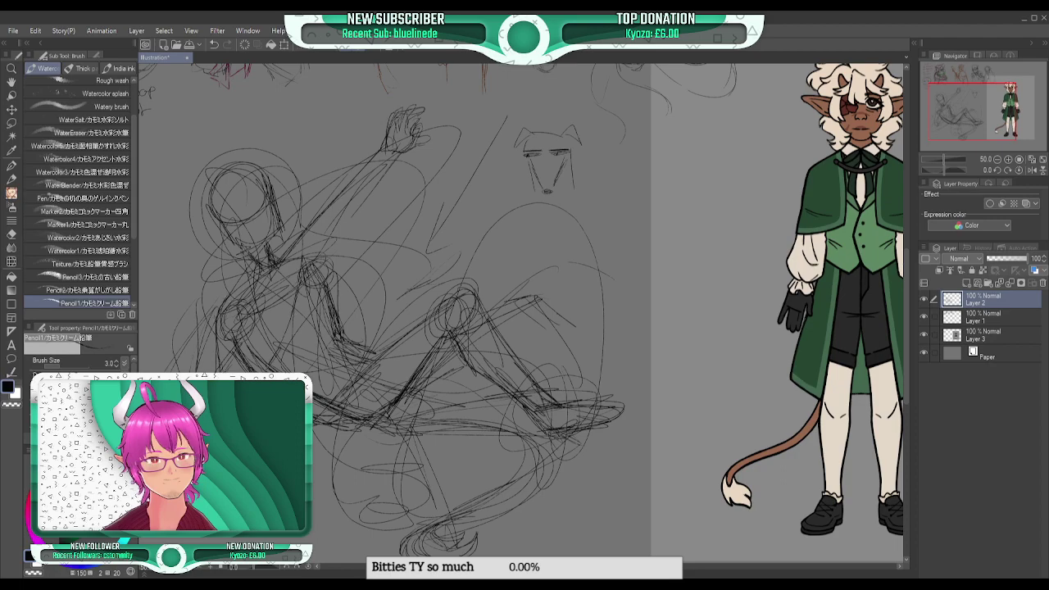
# - Strengthen the torso contours and sketch a second outstretched arm and hand beside the first raised arm
pyautogui.moveTo(281, 346); pyautogui.dragTo(299, 241)
pyautogui.moveTo(230, 347); pyautogui.dragTo(267, 267)
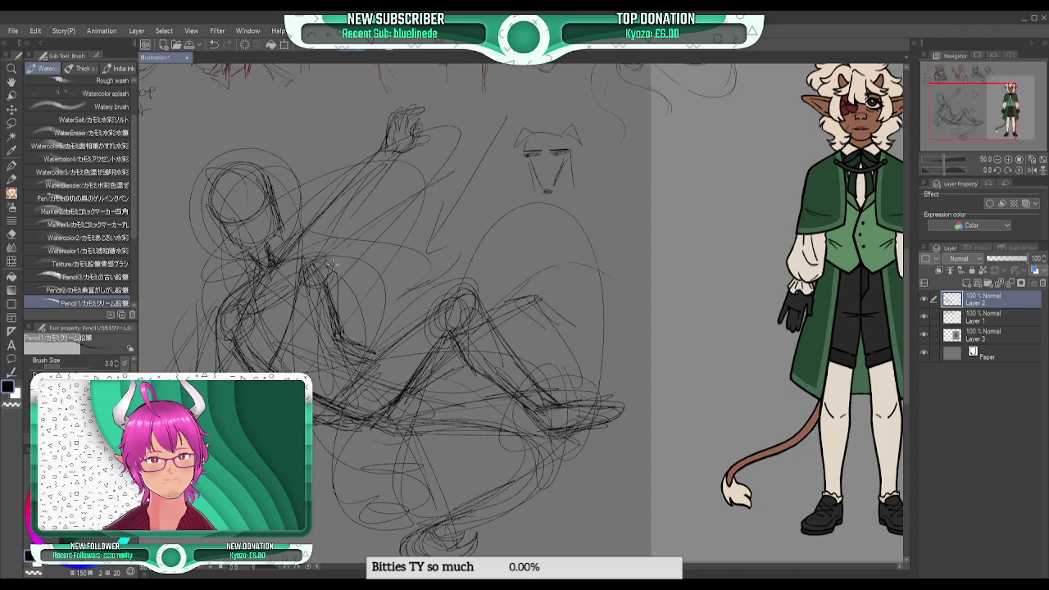
pyautogui.moveTo(416, 218); pyautogui.dragTo(460, 159)
pyautogui.moveTo(395, 238)
pyautogui.mouseDown()
pyautogui.moveTo(456, 159)
pyautogui.moveTo(485, 139)
pyautogui.moveTo(493, 147)
pyautogui.moveTo(486, 127)
pyautogui.moveTo(463, 136)
pyautogui.moveTo(471, 164)
pyautogui.moveTo(495, 125)
pyautogui.moveTo(492, 151)
pyautogui.mouseUp()
# - Add a pointed ear on each side of the figure's head
pyautogui.moveTo(971, 110); pyautogui.dragTo(937, 107)
pyautogui.click(1007, 160)
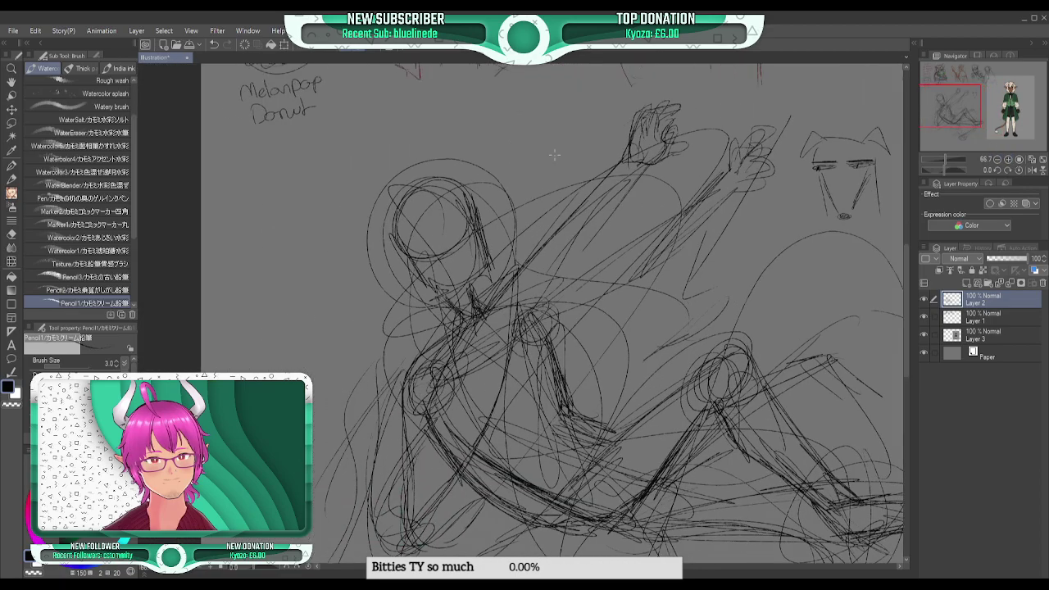
pyautogui.moveTo(371, 281); pyautogui.dragTo(438, 271)
pyautogui.moveTo(500, 197); pyautogui.dragTo(492, 247)
# - Draw two small horns on top of the figure's head and the hair fringe between them
pyautogui.moveTo(945, 104)
pyautogui.mouseDown()
pyautogui.moveTo(999, 99)
pyautogui.moveTo(970, 101)
pyautogui.mouseUp()
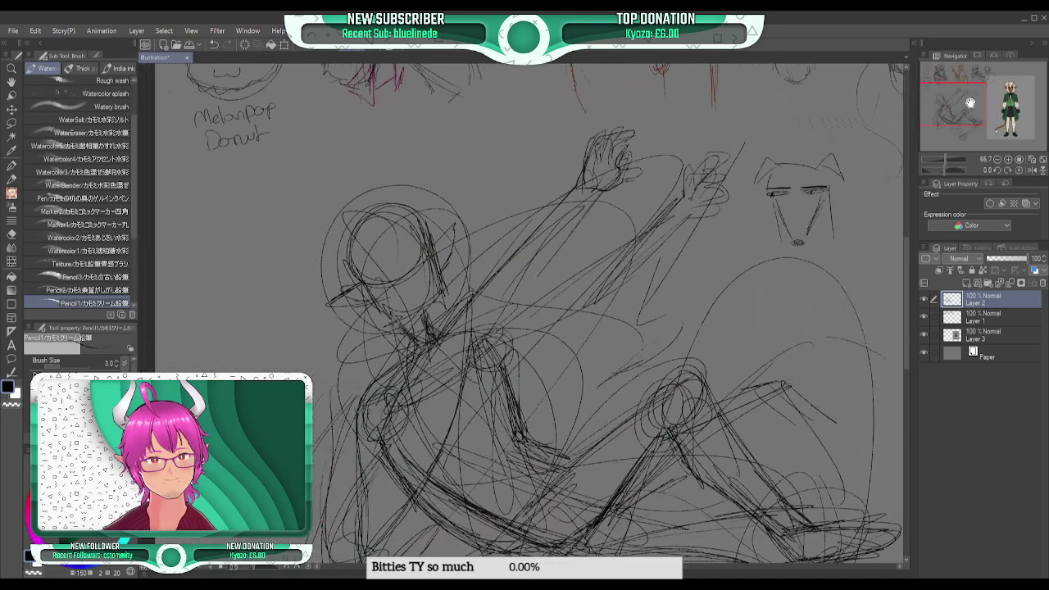
pyautogui.moveTo(379, 212)
pyautogui.mouseDown()
pyautogui.moveTo(386, 244)
pyautogui.moveTo(390, 234)
pyautogui.mouseUp()
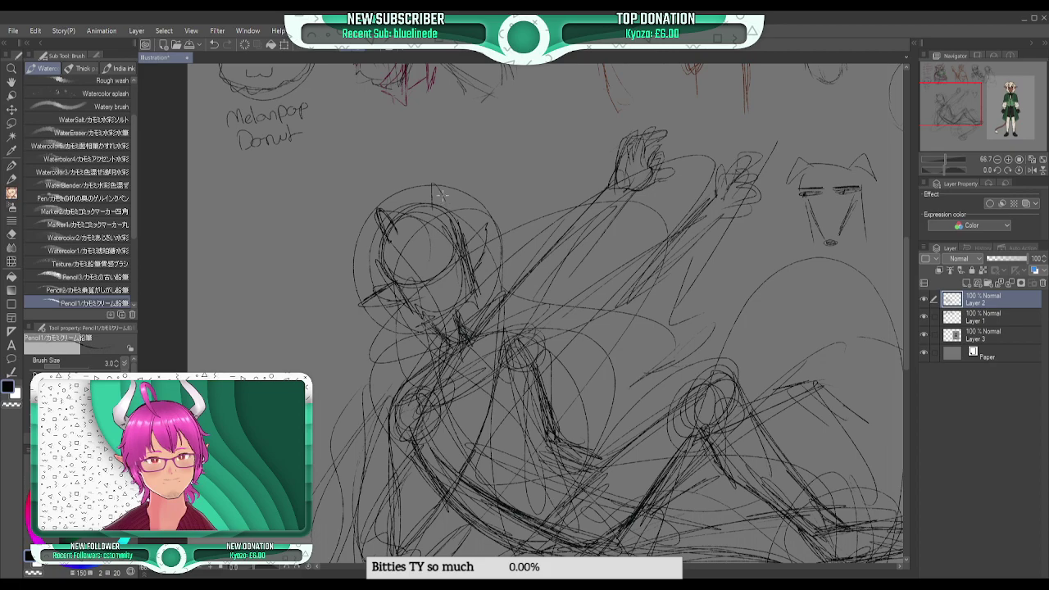
pyautogui.moveTo(429, 202); pyautogui.dragTo(446, 206)
pyautogui.moveTo(396, 232)
pyautogui.mouseDown()
pyautogui.moveTo(439, 237)
pyautogui.moveTo(442, 226)
pyautogui.moveTo(415, 229)
pyautogui.mouseUp()
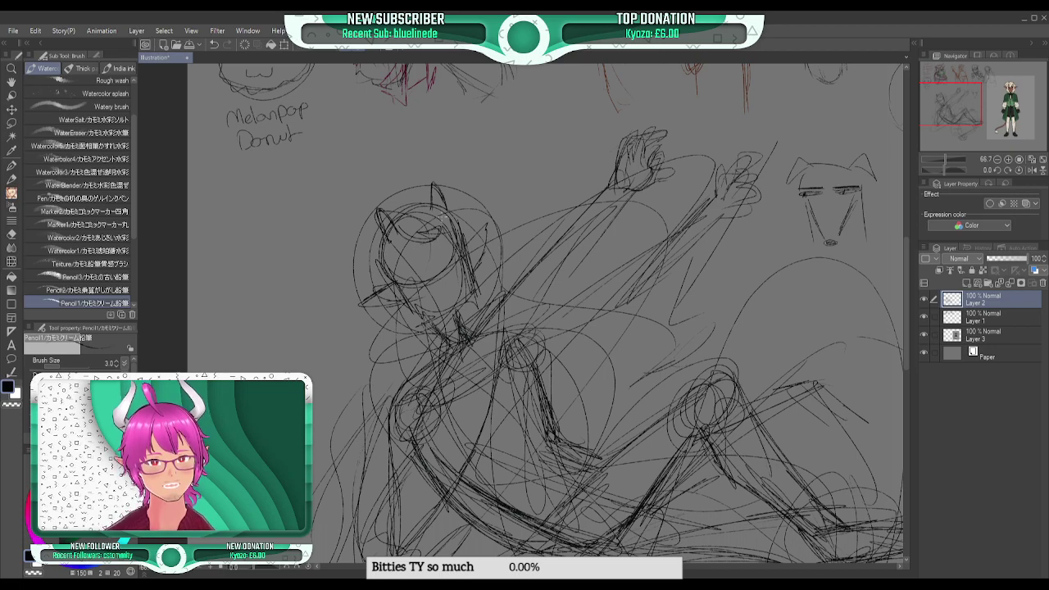
pyautogui.moveTo(966, 109)
pyautogui.mouseDown()
pyautogui.moveTo(1001, 100)
pyautogui.moveTo(967, 107)
pyautogui.mouseUp()
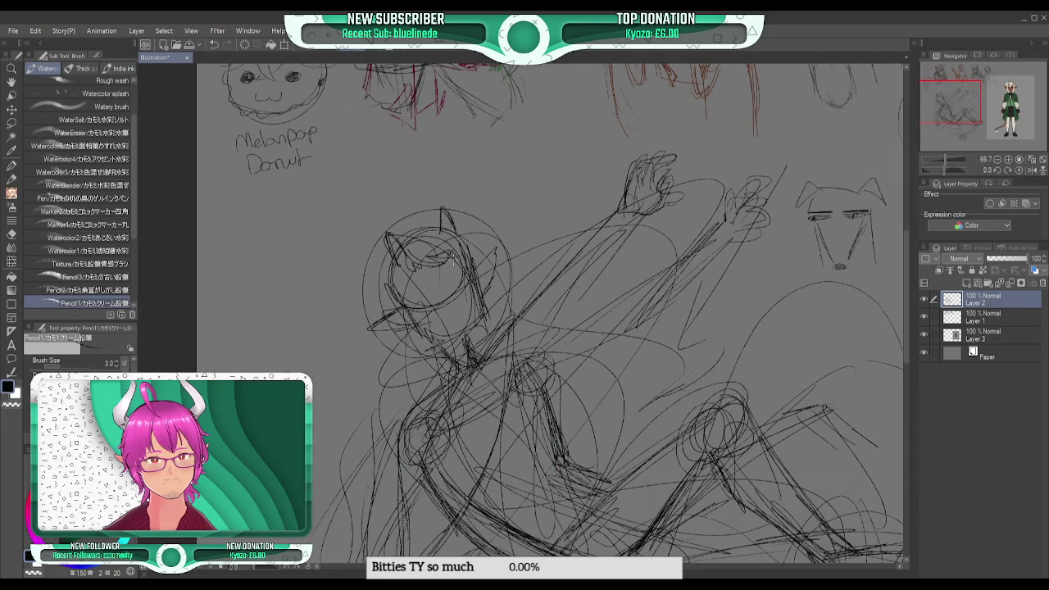
pyautogui.moveTo(433, 239)
pyautogui.mouseDown()
pyautogui.moveTo(483, 228)
pyautogui.moveTo(444, 258)
pyautogui.mouseUp()
pyautogui.moveTo(460, 227); pyautogui.dragTo(443, 236)
# - Sketch the curly hair around the head, refine the far ear and add guide lines across the face
pyautogui.moveTo(950, 104)
pyautogui.mouseDown()
pyautogui.moveTo(982, 104)
pyautogui.moveTo(955, 105)
pyautogui.mouseUp()
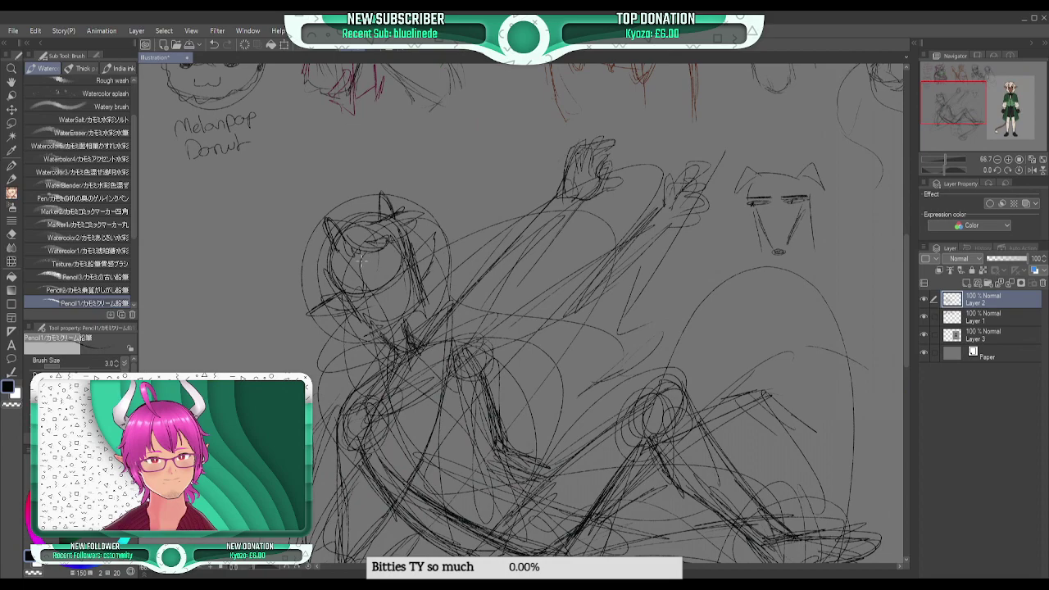
pyautogui.moveTo(351, 271)
pyautogui.mouseDown()
pyautogui.moveTo(338, 256)
pyautogui.moveTo(333, 277)
pyautogui.moveTo(344, 258)
pyautogui.moveTo(361, 283)
pyautogui.mouseUp()
pyautogui.moveTo(414, 255)
pyautogui.mouseDown()
pyautogui.moveTo(427, 220)
pyautogui.moveTo(437, 246)
pyautogui.moveTo(425, 269)
pyautogui.moveTo(447, 215)
pyautogui.moveTo(413, 231)
pyautogui.moveTo(438, 215)
pyautogui.moveTo(434, 247)
pyautogui.mouseUp()
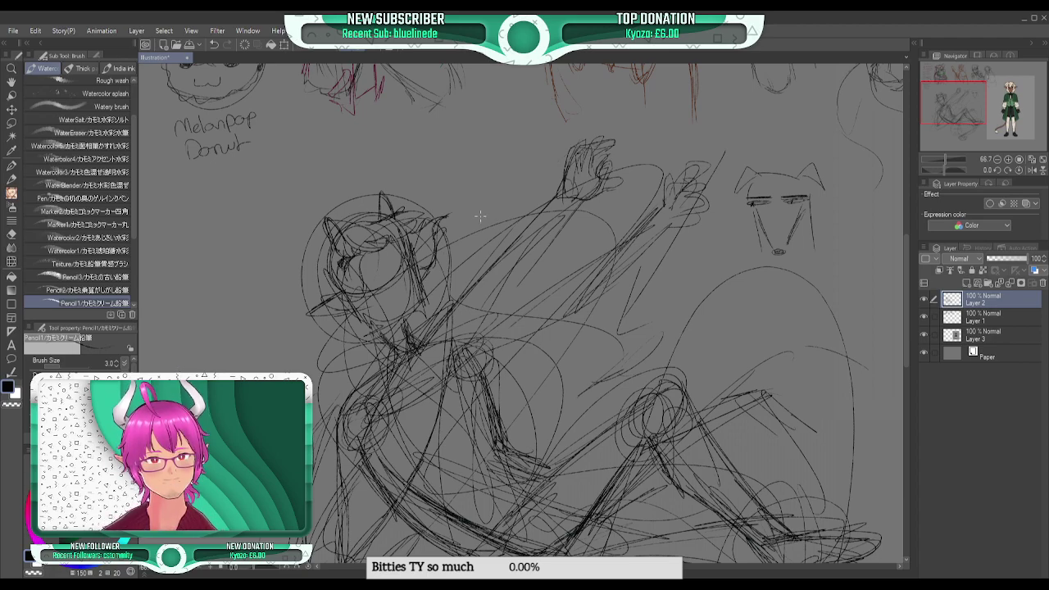
pyautogui.moveTo(965, 113)
pyautogui.mouseDown()
pyautogui.moveTo(997, 104)
pyautogui.moveTo(947, 109)
pyautogui.mouseUp()
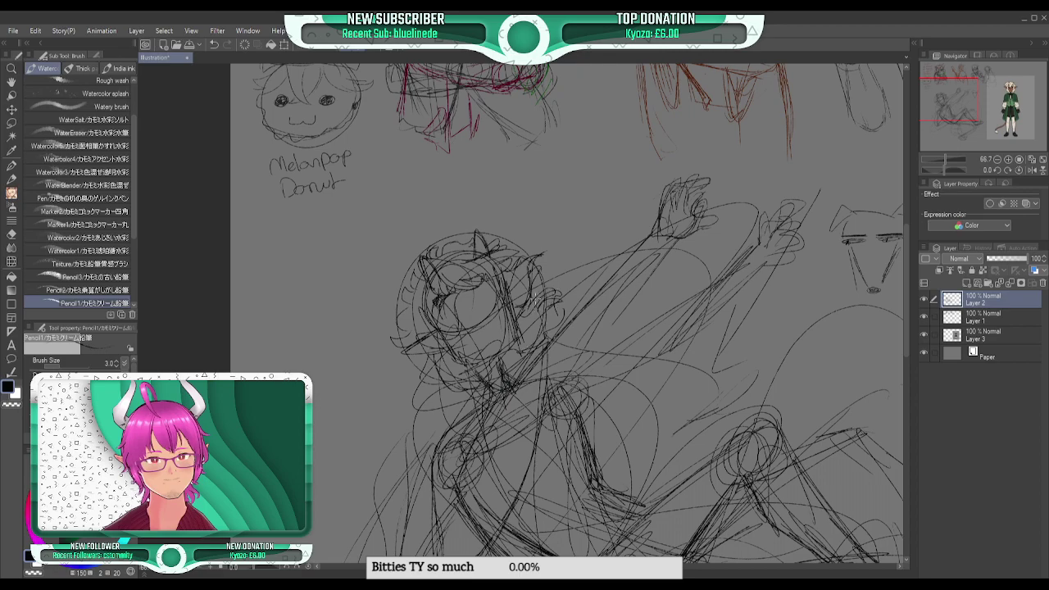
pyautogui.moveTo(533, 293); pyautogui.dragTo(518, 318)
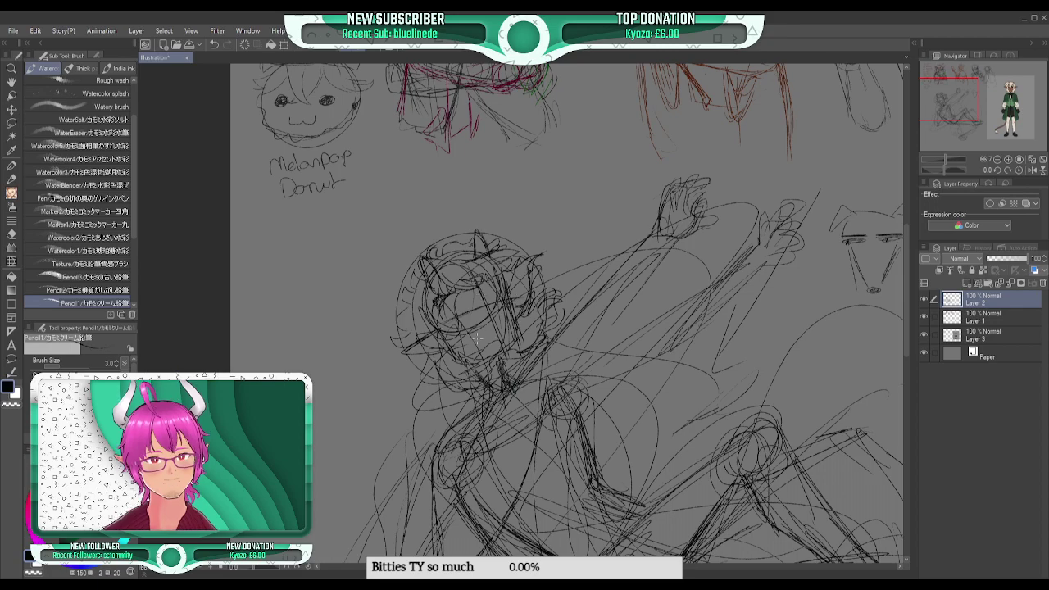
# - Lasso the first raised hand, move it closer to the body to shorten the arm, and clear the selection
pyautogui.moveTo(948, 107)
pyautogui.mouseDown()
pyautogui.moveTo(970, 108)
pyautogui.moveTo(956, 111)
pyautogui.mouseUp()
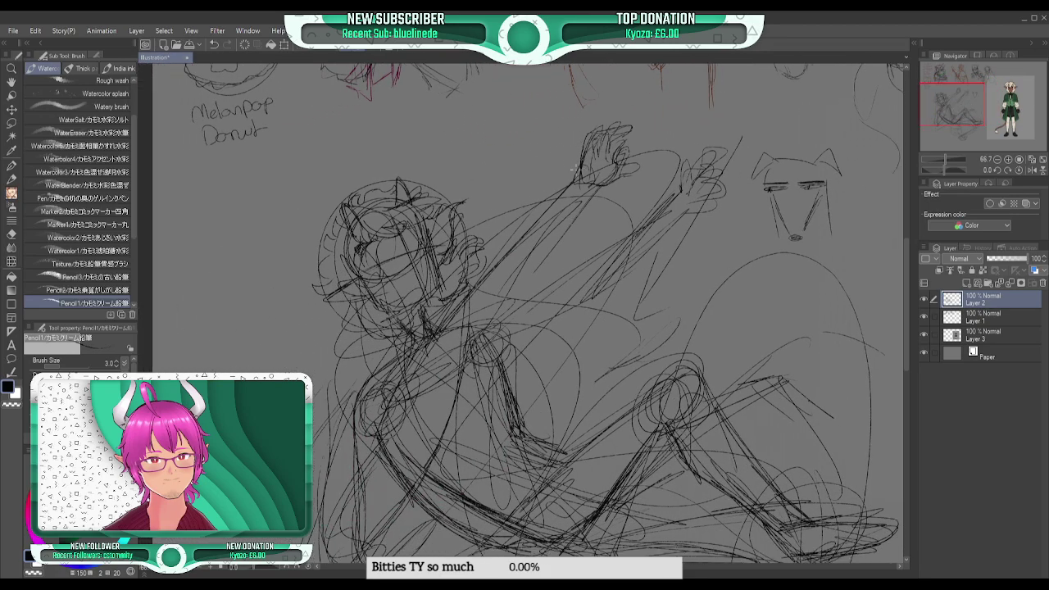
pyautogui.press('m')
pyautogui.moveTo(572, 167)
pyautogui.mouseDown()
pyautogui.moveTo(622, 182)
pyautogui.moveTo(648, 162)
pyautogui.moveTo(629, 157)
pyautogui.moveTo(641, 130)
pyautogui.moveTo(607, 106)
pyautogui.moveTo(589, 194)
pyautogui.moveTo(550, 218)
pyautogui.mouseUp()
pyautogui.press('k')
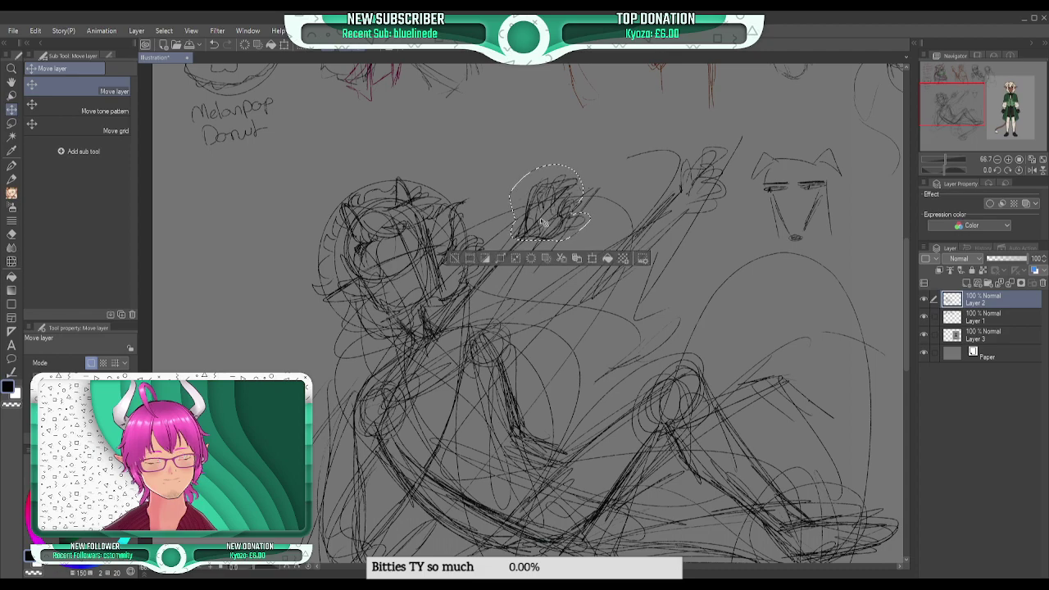
pyautogui.click(454, 257)
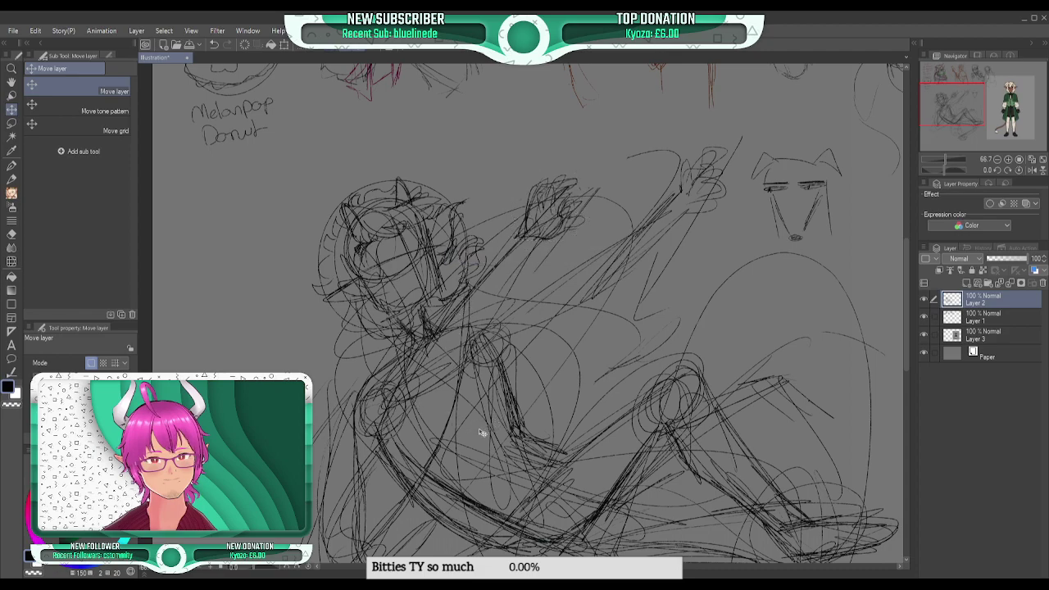
# - Return to the pencil brush and add the eye on the face and small marks above the head
pyautogui.click(13, 195)
pyautogui.moveTo(970, 93)
pyautogui.mouseDown()
pyautogui.moveTo(1000, 90)
pyautogui.moveTo(964, 88)
pyautogui.mouseUp()
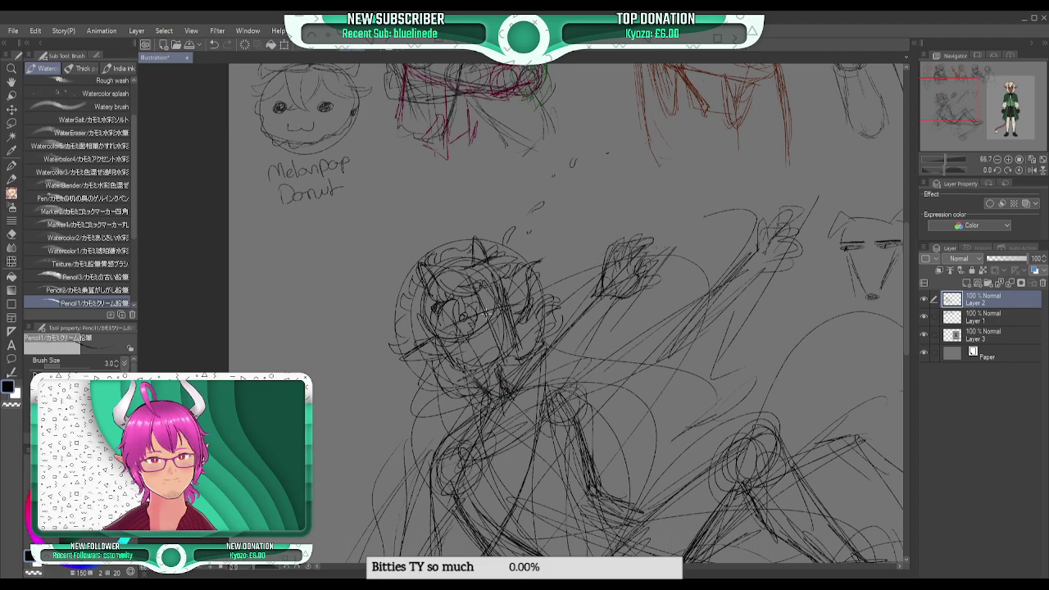
# - Erase the second lower leg and its foot beneath the figure
pyautogui.moveTo(957, 105); pyautogui.dragTo(985, 122)
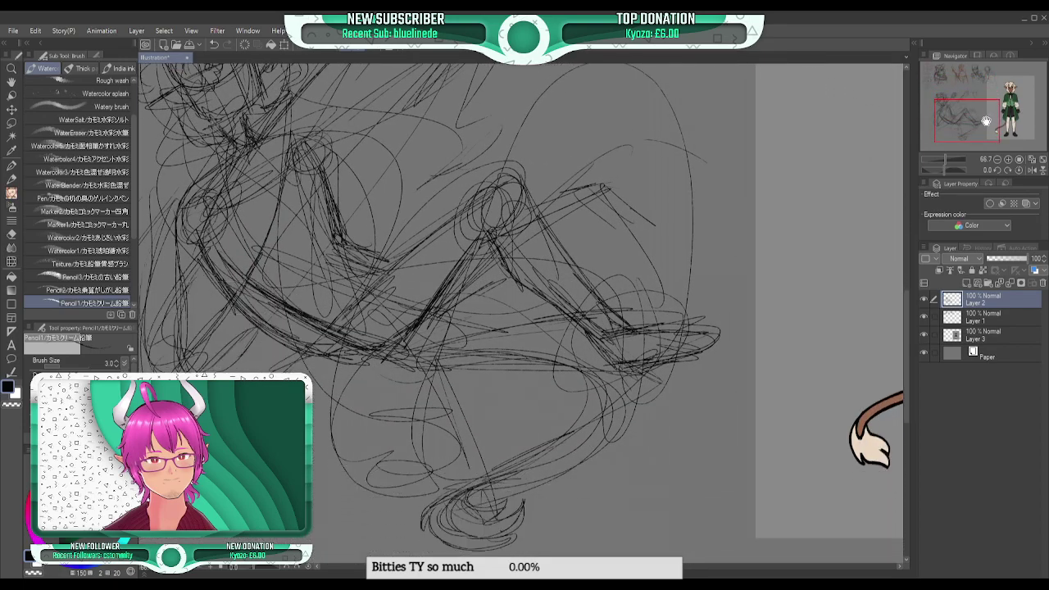
pyautogui.moveTo(427, 352)
pyautogui.mouseDown()
pyautogui.moveTo(465, 355)
pyautogui.moveTo(457, 371)
pyautogui.moveTo(591, 374)
pyautogui.moveTo(586, 412)
pyautogui.moveTo(643, 408)
pyautogui.moveTo(412, 527)
pyautogui.moveTo(531, 510)
pyautogui.moveTo(487, 555)
pyautogui.moveTo(461, 555)
pyautogui.moveTo(484, 504)
pyautogui.moveTo(632, 435)
pyautogui.moveTo(557, 481)
pyautogui.mouseUp()
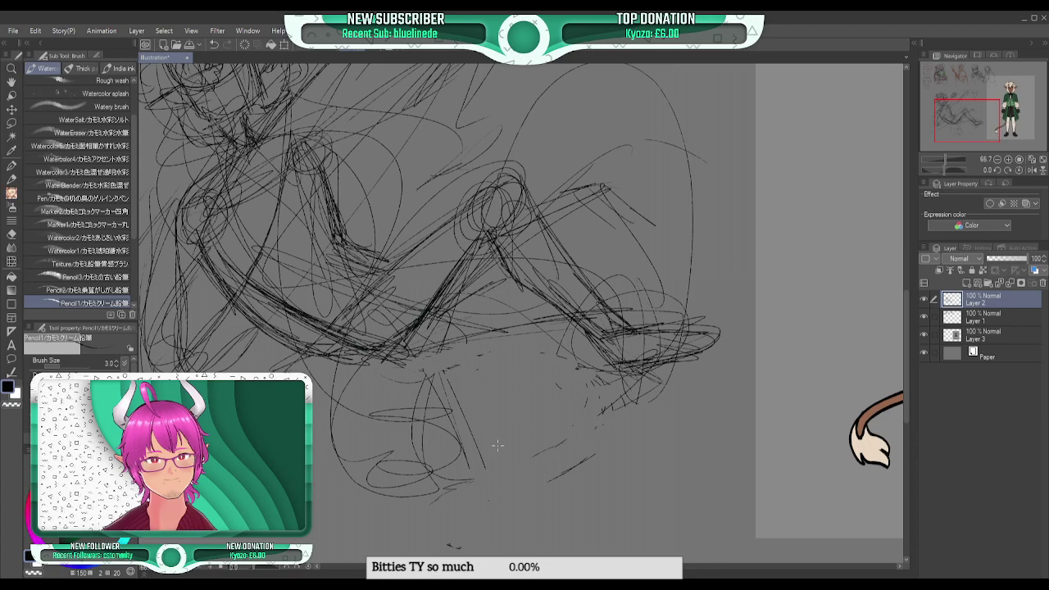
# - Sketch a long curve running under the figure's hips and bending upward near the foot
pyautogui.moveTo(967, 125); pyautogui.dragTo(970, 116)
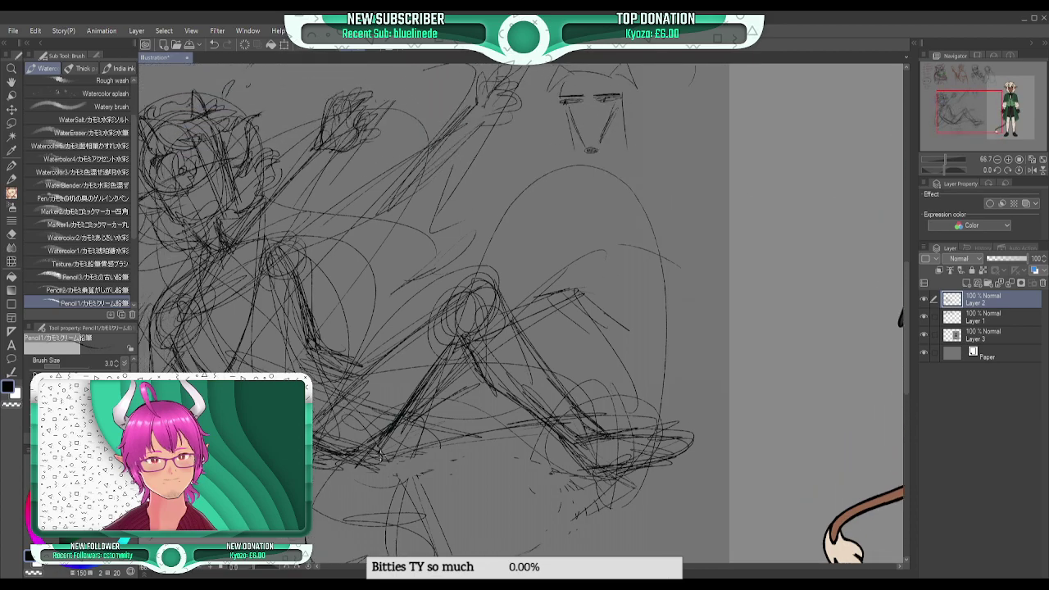
pyautogui.moveTo(355, 459)
pyautogui.mouseDown()
pyautogui.moveTo(431, 446)
pyautogui.moveTo(366, 462)
pyautogui.moveTo(443, 435)
pyautogui.mouseUp()
pyautogui.moveTo(391, 455)
pyautogui.mouseDown()
pyautogui.moveTo(471, 458)
pyautogui.moveTo(534, 440)
pyautogui.mouseUp()
pyautogui.moveTo(574, 372)
pyautogui.mouseDown()
pyautogui.moveTo(676, 160)
pyautogui.moveTo(505, 460)
pyautogui.mouseUp()
pyautogui.moveTo(551, 410)
pyautogui.mouseDown()
pyautogui.moveTo(380, 467)
pyautogui.moveTo(508, 459)
pyautogui.mouseUp()
pyautogui.moveTo(409, 459)
pyautogui.mouseDown()
pyautogui.moveTo(514, 448)
pyautogui.moveTo(453, 463)
pyautogui.moveTo(517, 444)
pyautogui.mouseUp()
pyautogui.moveTo(580, 361); pyautogui.dragTo(466, 462)
# - Extend the curve upward past the knees toward the animal face and darken it with repeated strokes
pyautogui.moveTo(607, 233); pyautogui.dragTo(572, 377)
pyautogui.moveTo(667, 167); pyautogui.dragTo(593, 267)
pyautogui.moveTo(639, 183)
pyautogui.mouseDown()
pyautogui.moveTo(595, 276)
pyautogui.moveTo(574, 383)
pyautogui.mouseUp()
pyautogui.moveTo(607, 260); pyautogui.dragTo(558, 414)
pyautogui.moveTo(588, 316); pyautogui.dragTo(553, 424)
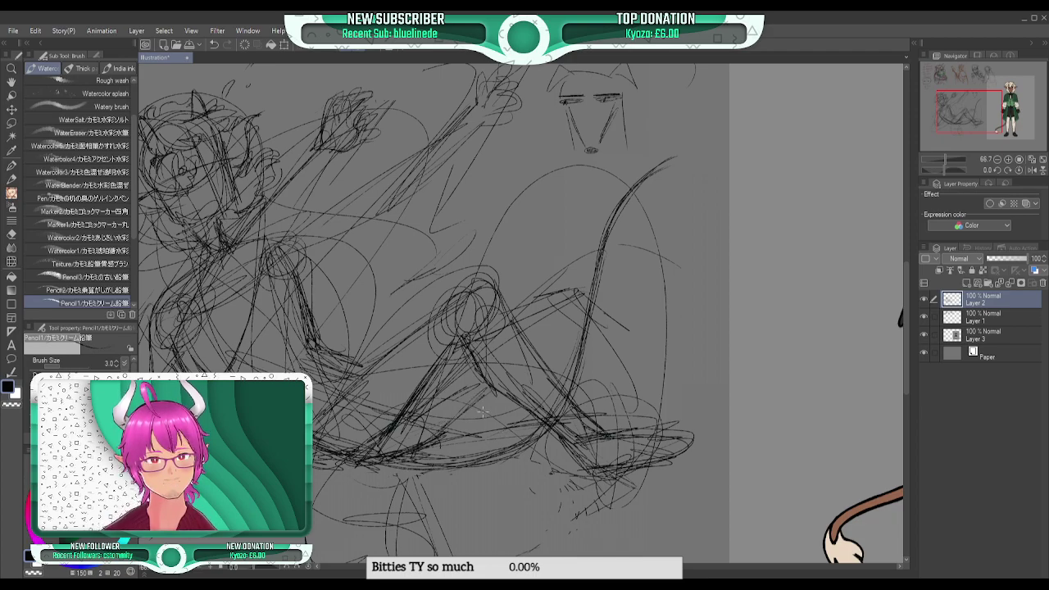
# - Sketch a leaf-shaped tuft at the upper end of the long tail curve and darken the tail's upper bend
pyautogui.moveTo(664, 163)
pyautogui.mouseDown()
pyautogui.moveTo(712, 103)
pyautogui.moveTo(701, 109)
pyautogui.moveTo(688, 137)
pyautogui.moveTo(754, 88)
pyautogui.moveTo(741, 133)
pyautogui.moveTo(702, 153)
pyautogui.moveTo(730, 152)
pyautogui.moveTo(695, 164)
pyautogui.mouseUp()
pyautogui.moveTo(716, 151); pyautogui.dragTo(754, 106)
pyautogui.moveTo(695, 136); pyautogui.dragTo(741, 103)
pyautogui.moveTo(659, 167)
pyautogui.mouseDown()
pyautogui.moveTo(710, 138)
pyautogui.moveTo(647, 179)
pyautogui.mouseUp()
pyautogui.moveTo(709, 138); pyautogui.dragTo(673, 154)
pyautogui.moveTo(631, 190); pyautogui.dragTo(588, 247)
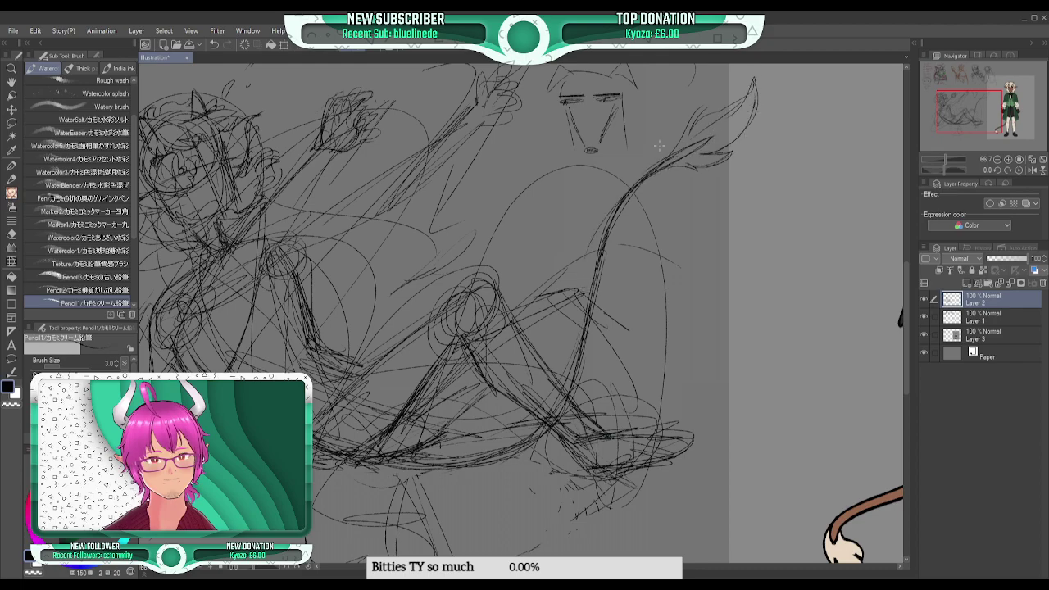
pyautogui.moveTo(649, 180)
pyautogui.mouseDown()
pyautogui.moveTo(603, 264)
pyautogui.moveTo(576, 382)
pyautogui.moveTo(590, 267)
pyautogui.mouseUp()
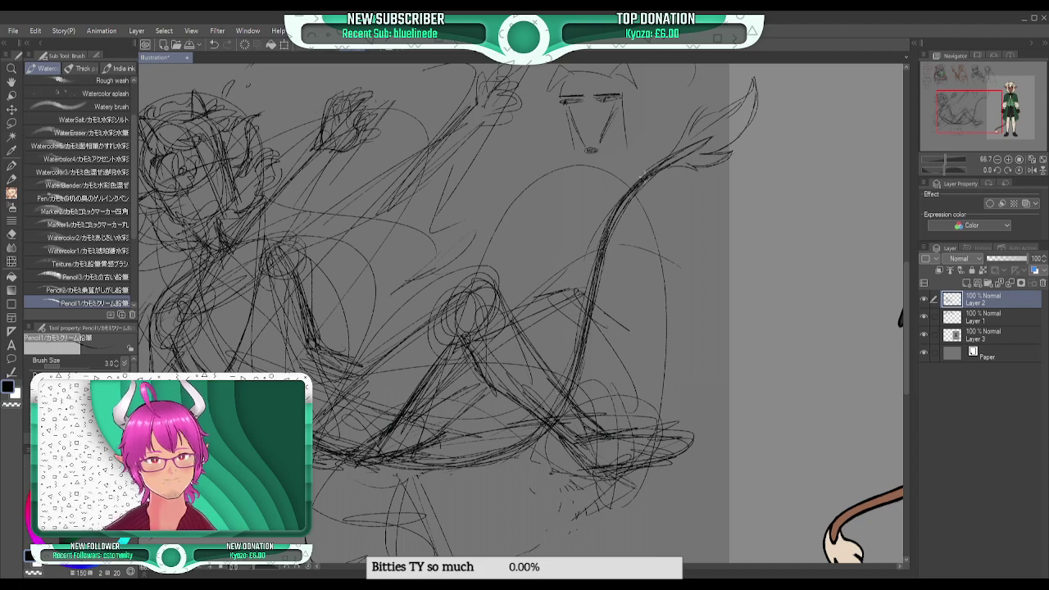
# - Draw a bold round eye with a small dot pupil on the figure's face
pyautogui.moveTo(960, 125); pyautogui.dragTo(949, 121)
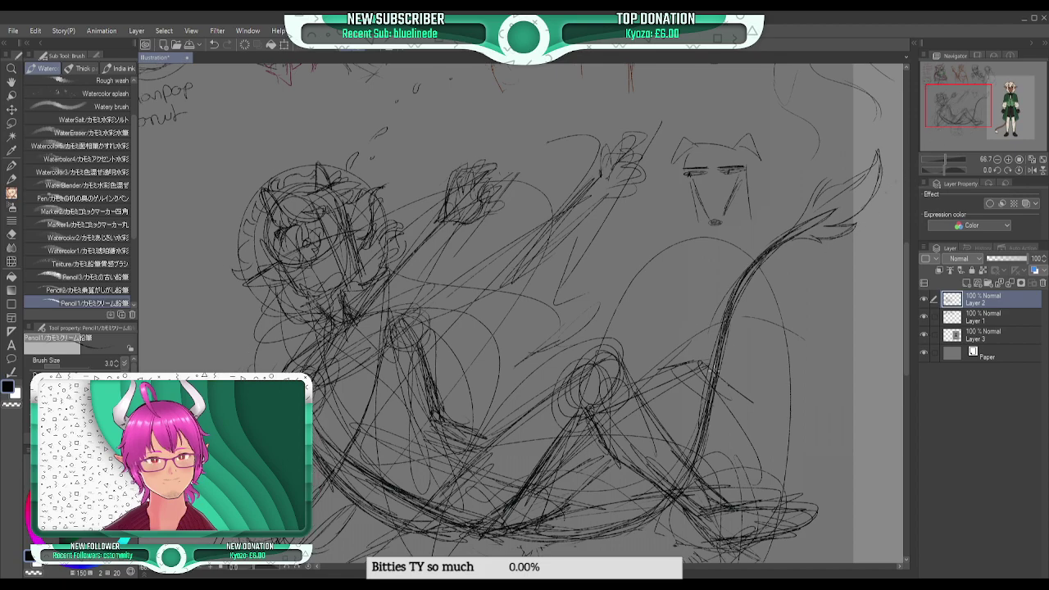
pyautogui.click(995, 159)
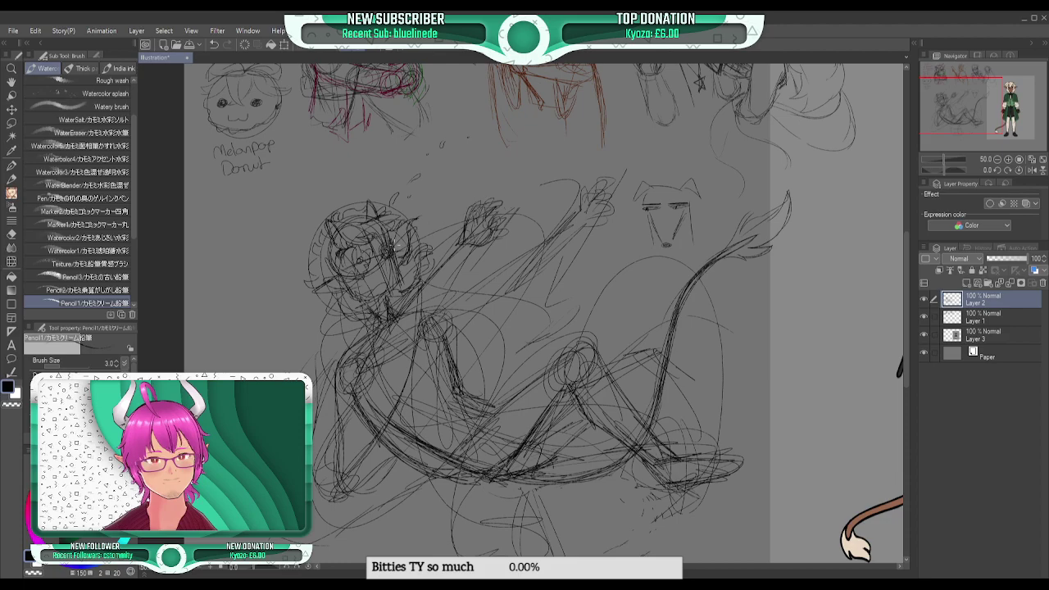
pyautogui.moveTo(382, 245); pyautogui.dragTo(379, 254)
pyautogui.moveTo(962, 118); pyautogui.dragTo(981, 127)
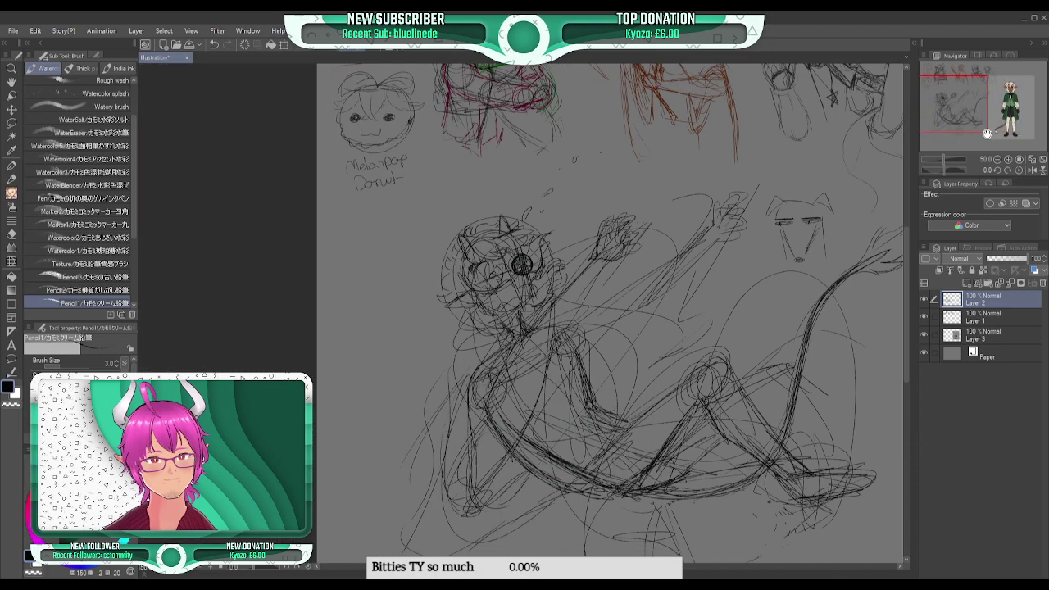
pyautogui.click(1012, 162)
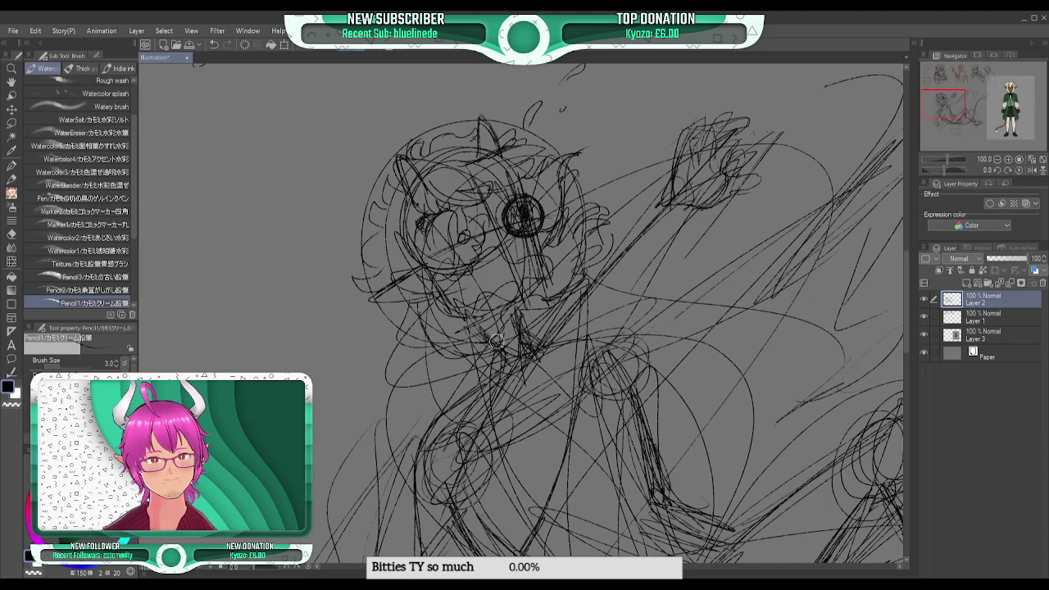
pyautogui.moveTo(518, 219)
pyautogui.mouseDown()
pyautogui.moveTo(529, 202)
pyautogui.moveTo(540, 226)
pyautogui.mouseUp()
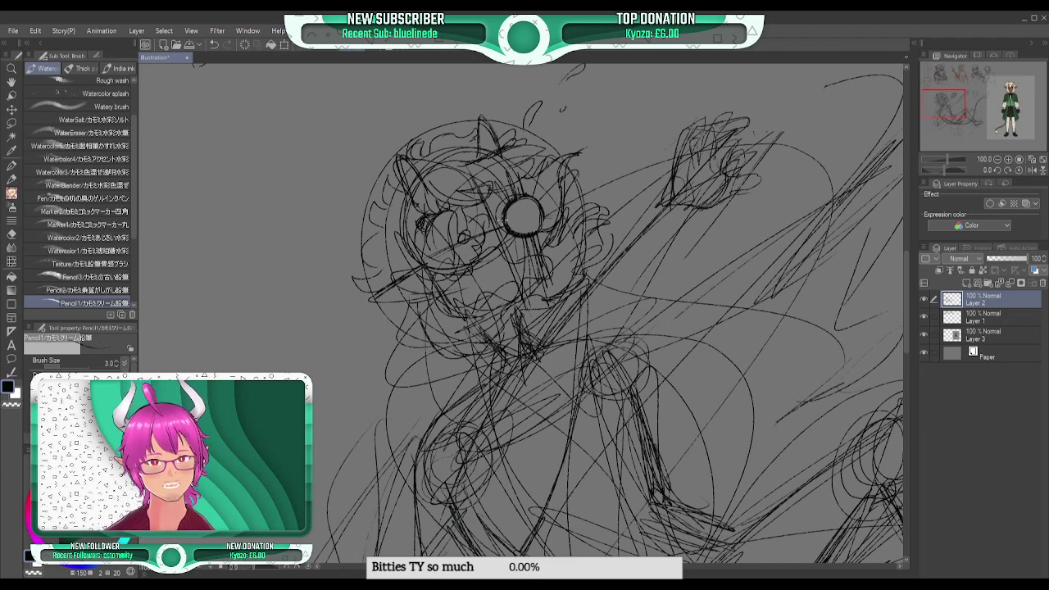
pyautogui.moveTo(526, 203)
pyautogui.mouseDown()
pyautogui.moveTo(529, 219)
pyautogui.moveTo(534, 207)
pyautogui.mouseUp()
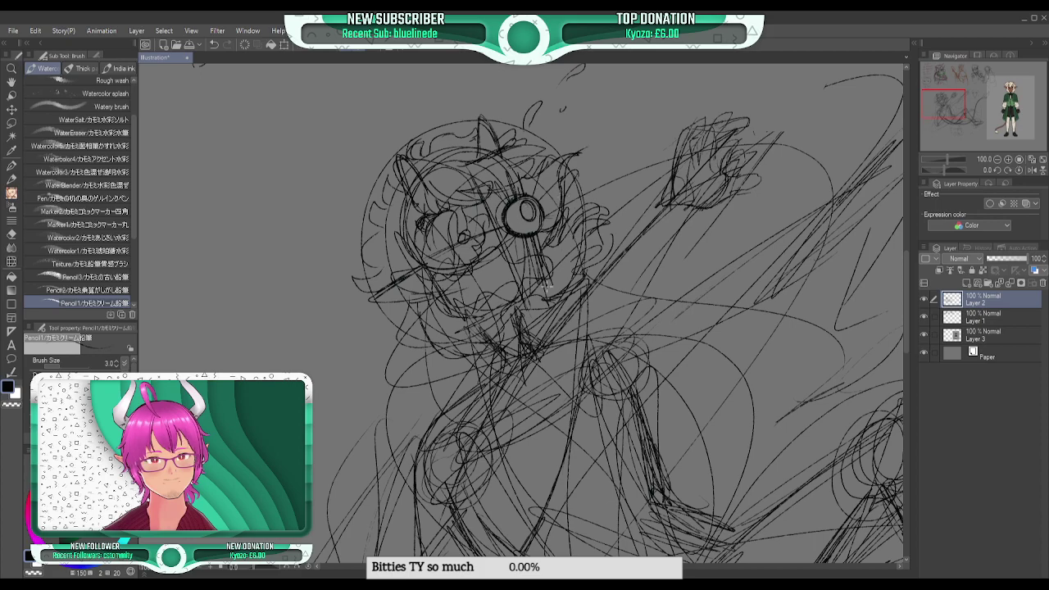
pyautogui.hotkey('ctrl', 'z')
pyautogui.moveTo(528, 248)
pyautogui.mouseDown()
pyautogui.moveTo(455, 273)
pyautogui.moveTo(458, 316)
pyautogui.mouseUp()
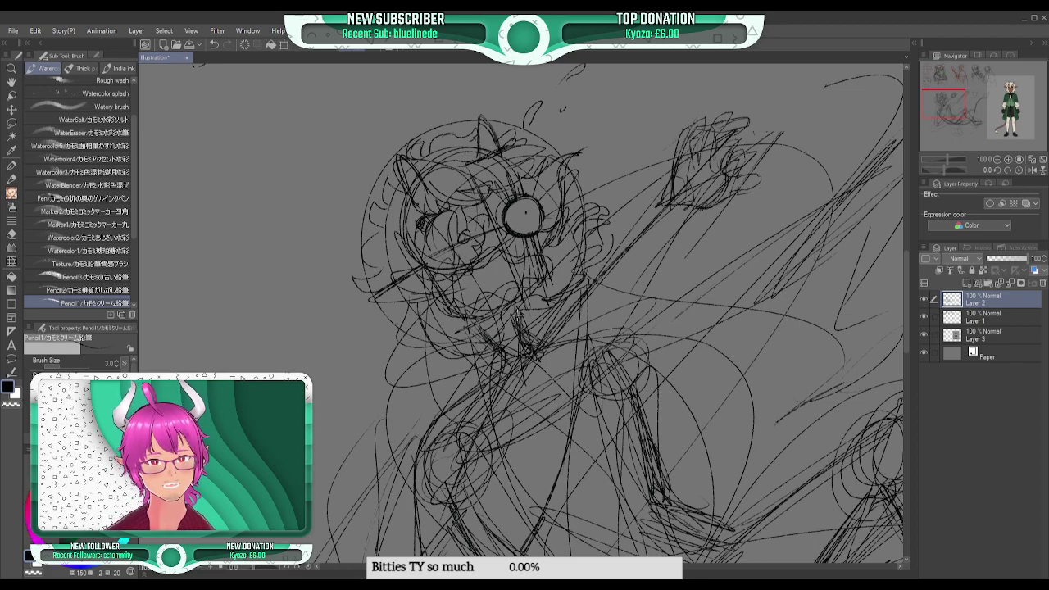
# - Fill the mouth area with dense hatching and strengthen the brow above the round eye
pyautogui.moveTo(464, 289)
pyautogui.mouseDown()
pyautogui.moveTo(494, 261)
pyautogui.moveTo(497, 276)
pyautogui.moveTo(541, 270)
pyautogui.mouseUp()
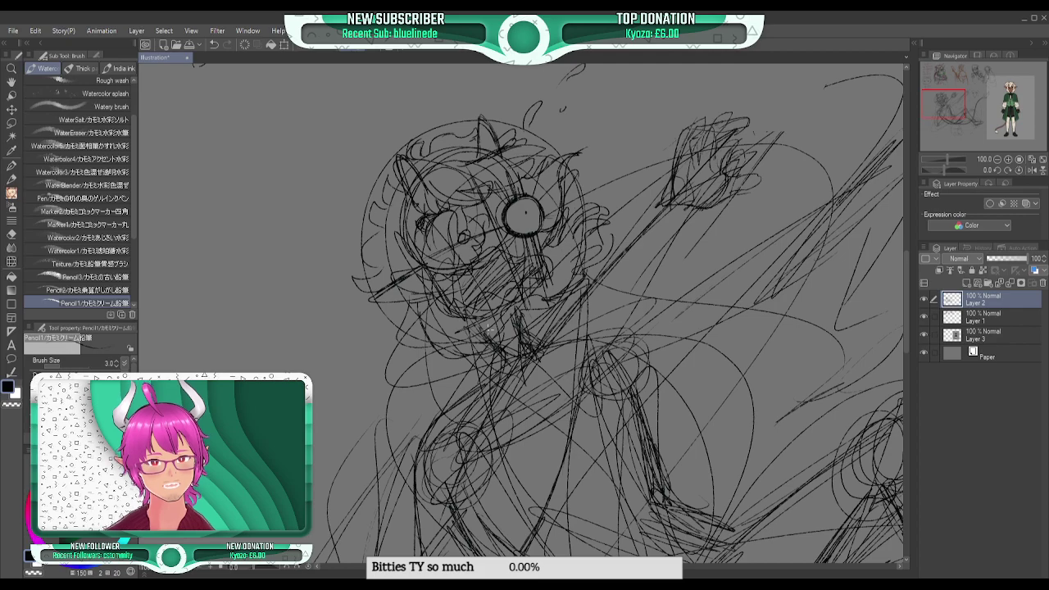
pyautogui.moveTo(489, 265)
pyautogui.mouseDown()
pyautogui.moveTo(465, 279)
pyautogui.moveTo(509, 272)
pyautogui.moveTo(474, 292)
pyautogui.moveTo(521, 282)
pyautogui.mouseUp()
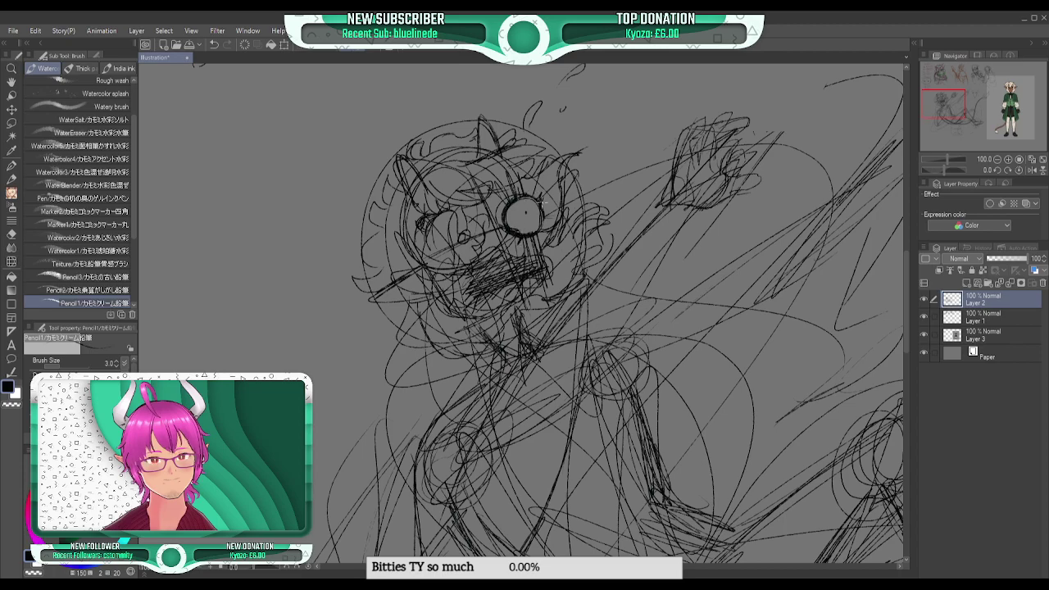
pyautogui.moveTo(953, 107)
pyautogui.mouseDown()
pyautogui.moveTo(1004, 97)
pyautogui.moveTo(943, 105)
pyautogui.moveTo(1006, 98)
pyautogui.moveTo(942, 110)
pyautogui.mouseUp()
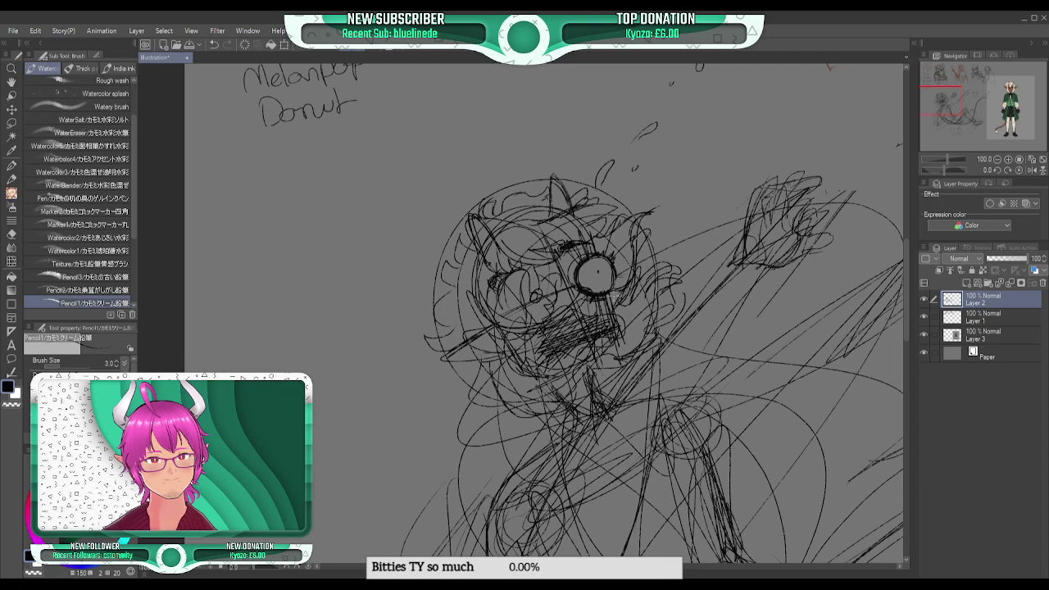
pyautogui.moveTo(942, 104)
pyautogui.mouseDown()
pyautogui.moveTo(975, 102)
pyautogui.moveTo(943, 105)
pyautogui.mouseUp()
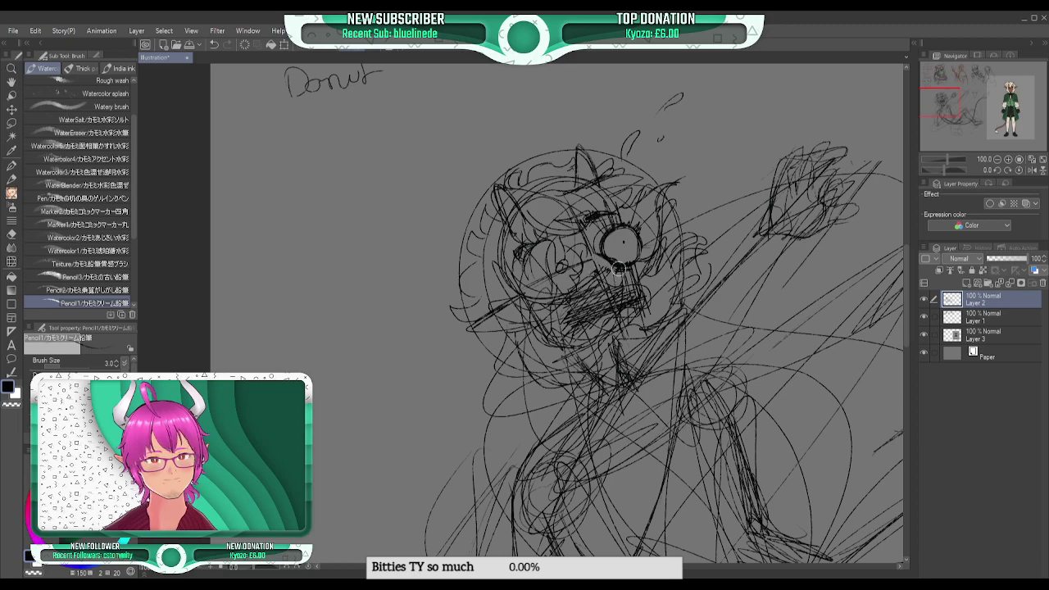
# - Redraw the bold round eye with a lighter outline and replace the hatched mouth with a wavy, open, shaded one
pyautogui.moveTo(610, 250)
pyautogui.mouseDown()
pyautogui.moveTo(628, 270)
pyautogui.moveTo(606, 238)
pyautogui.moveTo(614, 232)
pyautogui.moveTo(636, 261)
pyautogui.moveTo(636, 323)
pyautogui.mouseUp()
pyautogui.moveTo(641, 275); pyautogui.dragTo(638, 320)
pyautogui.moveTo(621, 205)
pyautogui.mouseDown()
pyautogui.moveTo(640, 262)
pyautogui.moveTo(603, 233)
pyautogui.moveTo(621, 224)
pyautogui.mouseUp()
pyautogui.moveTo(602, 260); pyautogui.dragTo(603, 237)
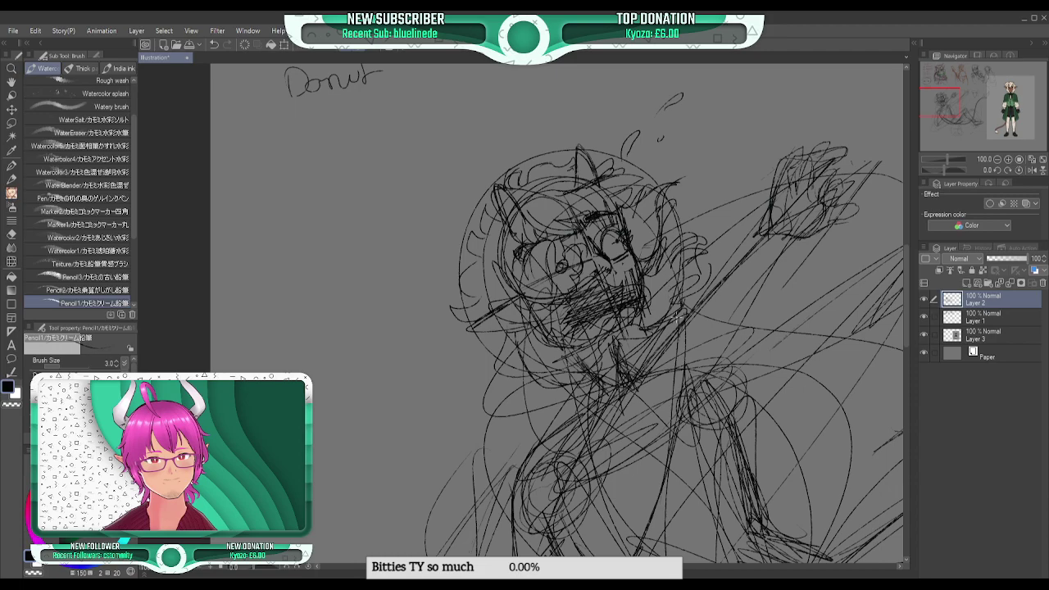
pyautogui.moveTo(605, 284)
pyautogui.mouseDown()
pyautogui.moveTo(630, 296)
pyautogui.moveTo(595, 327)
pyautogui.moveTo(656, 304)
pyautogui.moveTo(613, 285)
pyautogui.moveTo(562, 309)
pyautogui.moveTo(559, 327)
pyautogui.moveTo(566, 339)
pyautogui.moveTo(630, 300)
pyautogui.mouseUp()
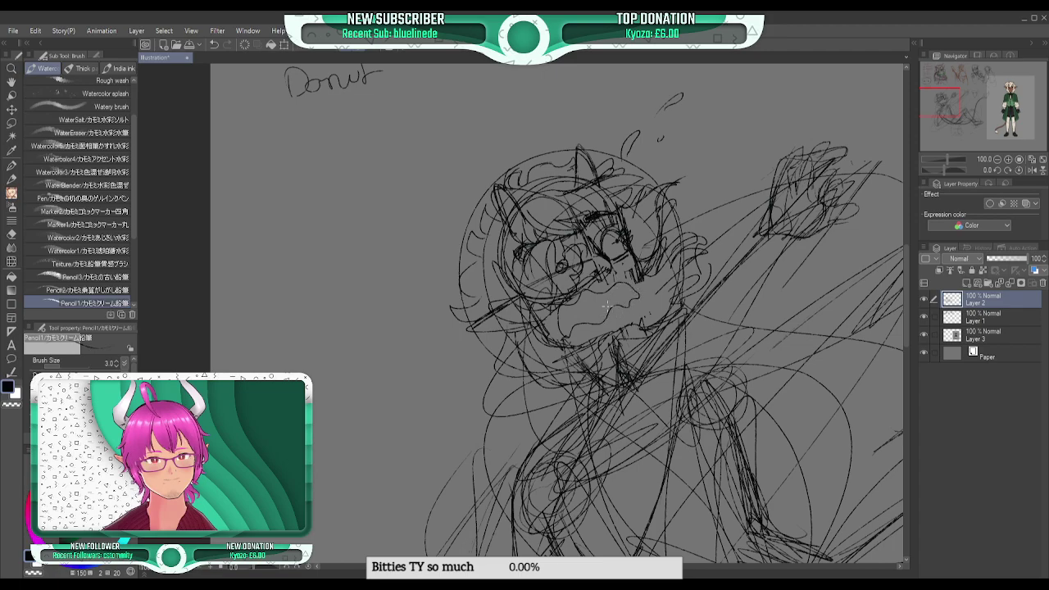
pyautogui.moveTo(560, 308)
pyautogui.mouseDown()
pyautogui.moveTo(581, 327)
pyautogui.moveTo(615, 292)
pyautogui.moveTo(629, 297)
pyautogui.moveTo(603, 313)
pyautogui.mouseUp()
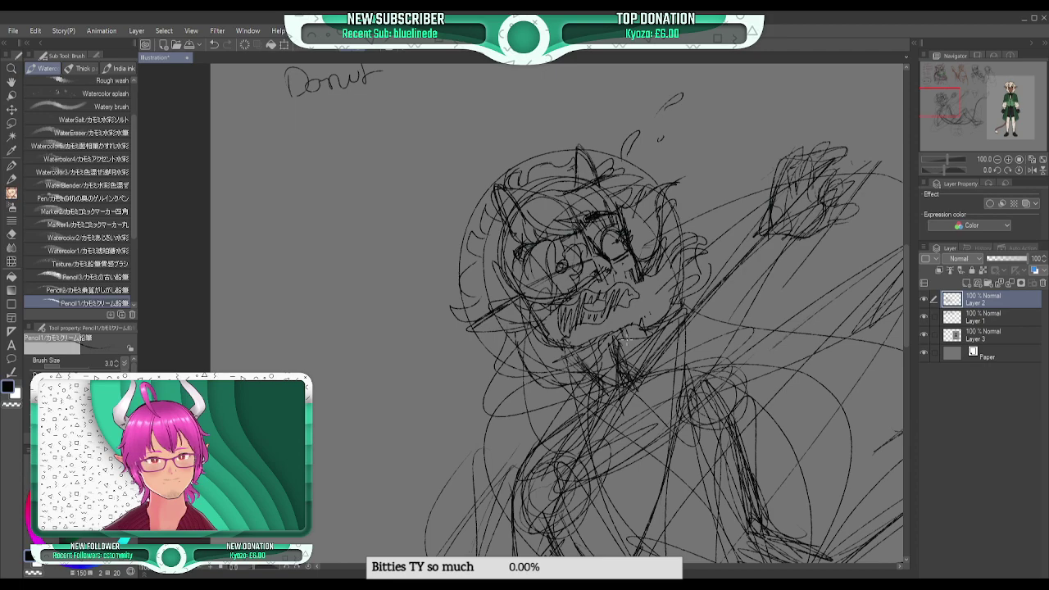
# - Darken the side of the face, jaw, chin and neck lines and add loose strokes beside the neck
pyautogui.moveTo(641, 282); pyautogui.dragTo(641, 321)
pyautogui.moveTo(632, 322)
pyautogui.mouseDown()
pyautogui.moveTo(557, 348)
pyautogui.moveTo(605, 335)
pyautogui.mouseUp()
pyautogui.moveTo(644, 305); pyautogui.dragTo(652, 326)
pyautogui.moveTo(574, 350); pyautogui.dragTo(599, 373)
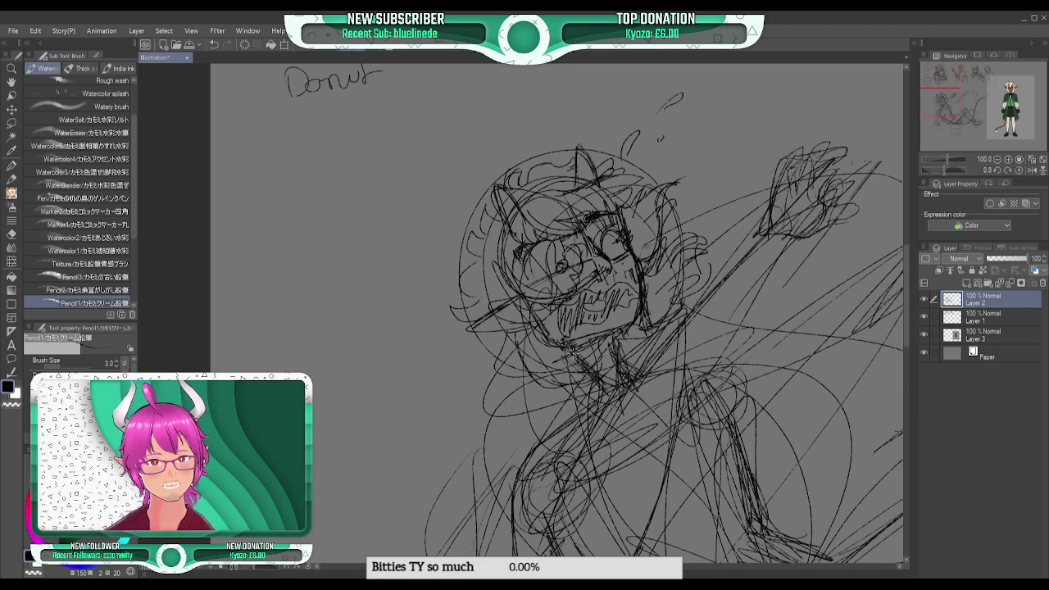
pyautogui.moveTo(553, 340)
pyautogui.mouseDown()
pyautogui.moveTo(537, 288)
pyautogui.moveTo(571, 378)
pyautogui.moveTo(571, 348)
pyautogui.mouseUp()
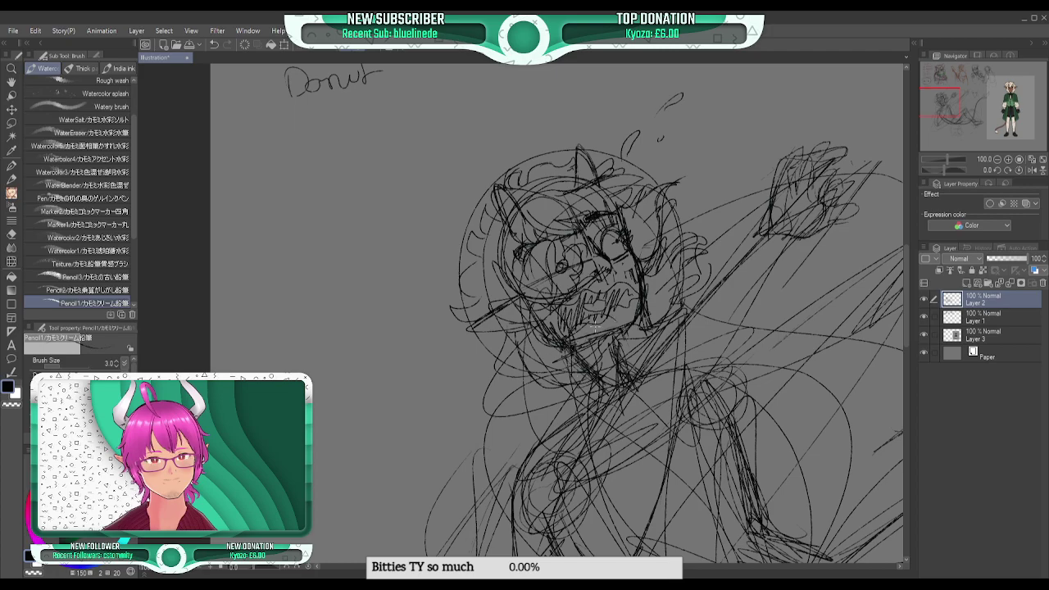
pyautogui.moveTo(605, 368); pyautogui.dragTo(544, 391)
pyautogui.moveTo(515, 322); pyautogui.dragTo(539, 394)
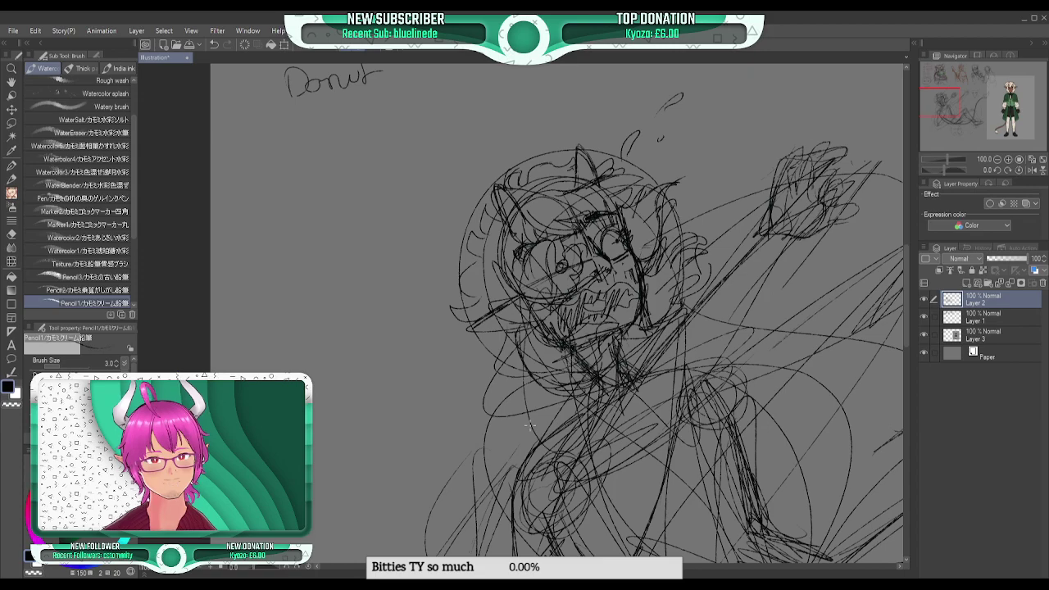
# - Strengthen the raised arm nearest the head and sketch strokes across the chest and down the shoulder
pyautogui.moveTo(951, 99)
pyautogui.mouseDown()
pyautogui.moveTo(945, 106)
pyautogui.moveTo(1011, 110)
pyautogui.moveTo(964, 111)
pyautogui.mouseUp()
pyautogui.click(997, 160)
pyautogui.click(998, 160)
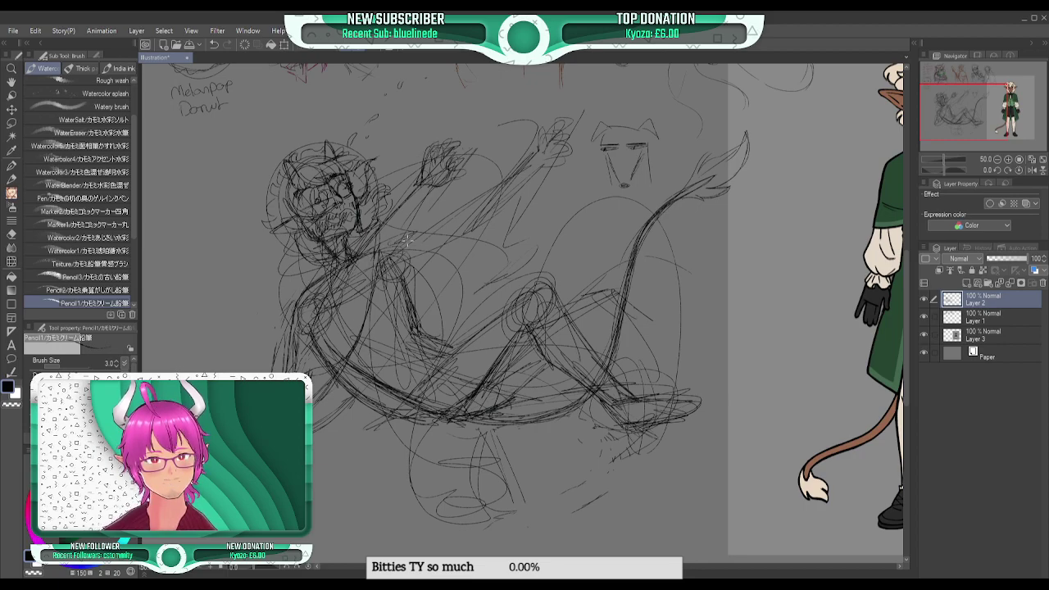
pyautogui.moveTo(420, 214); pyautogui.dragTo(401, 266)
pyautogui.moveTo(426, 192)
pyautogui.mouseDown()
pyautogui.moveTo(393, 275)
pyautogui.moveTo(385, 262)
pyautogui.mouseUp()
pyautogui.moveTo(402, 213); pyautogui.dragTo(371, 300)
pyautogui.moveTo(371, 246)
pyautogui.mouseDown()
pyautogui.moveTo(352, 301)
pyautogui.moveTo(319, 339)
pyautogui.mouseUp()
pyautogui.moveTo(321, 256)
pyautogui.mouseDown()
pyautogui.moveTo(295, 320)
pyautogui.moveTo(300, 306)
pyautogui.mouseUp()
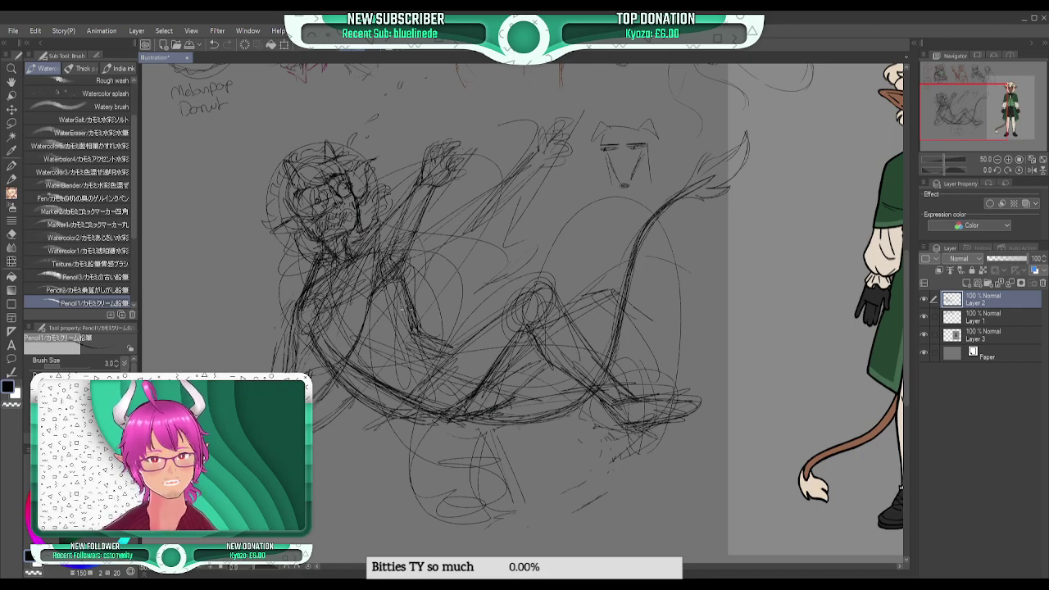
# - Outline the second outstretched arm with darker strokes, bending it at the elbow and connecting it to the torso
pyautogui.moveTo(444, 250)
pyautogui.mouseDown()
pyautogui.moveTo(424, 324)
pyautogui.moveTo(440, 247)
pyautogui.moveTo(423, 229)
pyautogui.moveTo(405, 282)
pyautogui.moveTo(390, 285)
pyautogui.moveTo(426, 246)
pyautogui.moveTo(430, 223)
pyautogui.moveTo(438, 239)
pyautogui.moveTo(447, 215)
pyautogui.moveTo(433, 224)
pyautogui.moveTo(449, 216)
pyautogui.mouseUp()
pyautogui.moveTo(426, 266); pyautogui.dragTo(520, 184)
pyautogui.moveTo(483, 219)
pyautogui.mouseDown()
pyautogui.moveTo(533, 150)
pyautogui.moveTo(457, 209)
pyautogui.moveTo(462, 218)
pyautogui.moveTo(534, 159)
pyautogui.moveTo(463, 242)
pyautogui.mouseUp()
pyautogui.moveTo(469, 201)
pyautogui.mouseDown()
pyautogui.moveTo(426, 223)
pyautogui.moveTo(416, 193)
pyautogui.moveTo(387, 245)
pyautogui.mouseUp()
pyautogui.moveTo(404, 205); pyautogui.dragTo(383, 252)
pyautogui.moveTo(405, 262); pyautogui.dragTo(398, 270)
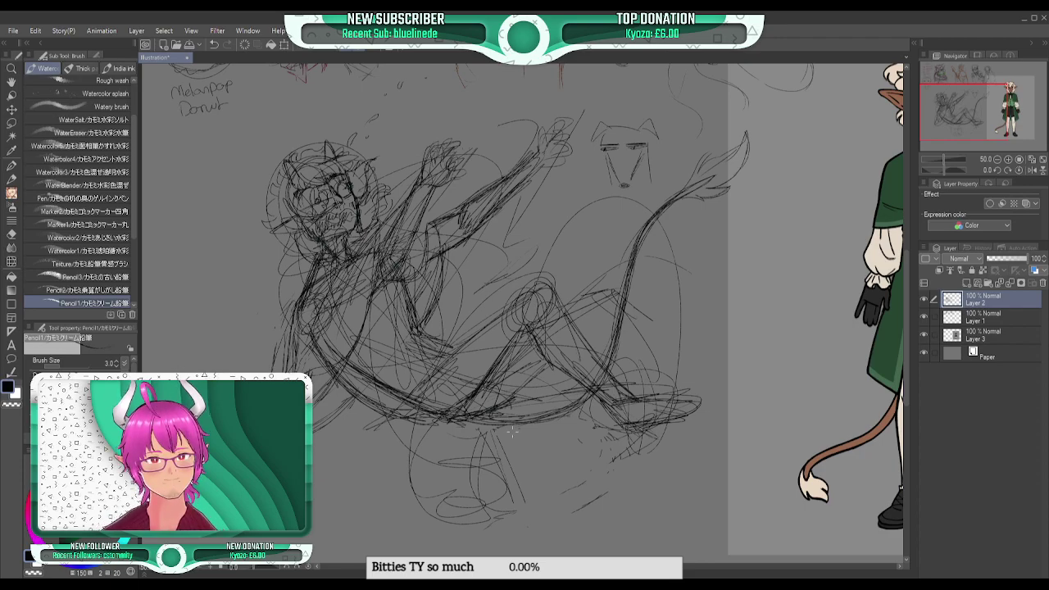
# - Erase the leftover loose shapes beneath the reclining figure
pyautogui.moveTo(434, 440)
pyautogui.mouseDown()
pyautogui.moveTo(527, 442)
pyautogui.moveTo(398, 494)
pyautogui.moveTo(451, 507)
pyautogui.moveTo(532, 503)
pyautogui.moveTo(539, 514)
pyautogui.moveTo(404, 530)
pyautogui.moveTo(484, 483)
pyautogui.mouseUp()
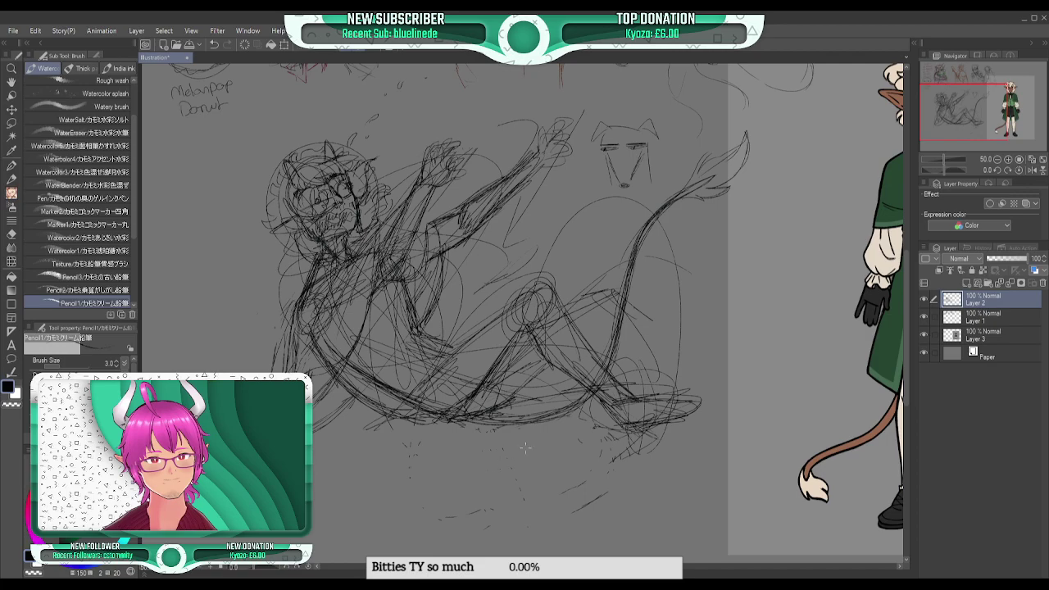
pyautogui.moveTo(361, 90); pyautogui.dragTo(348, 321)
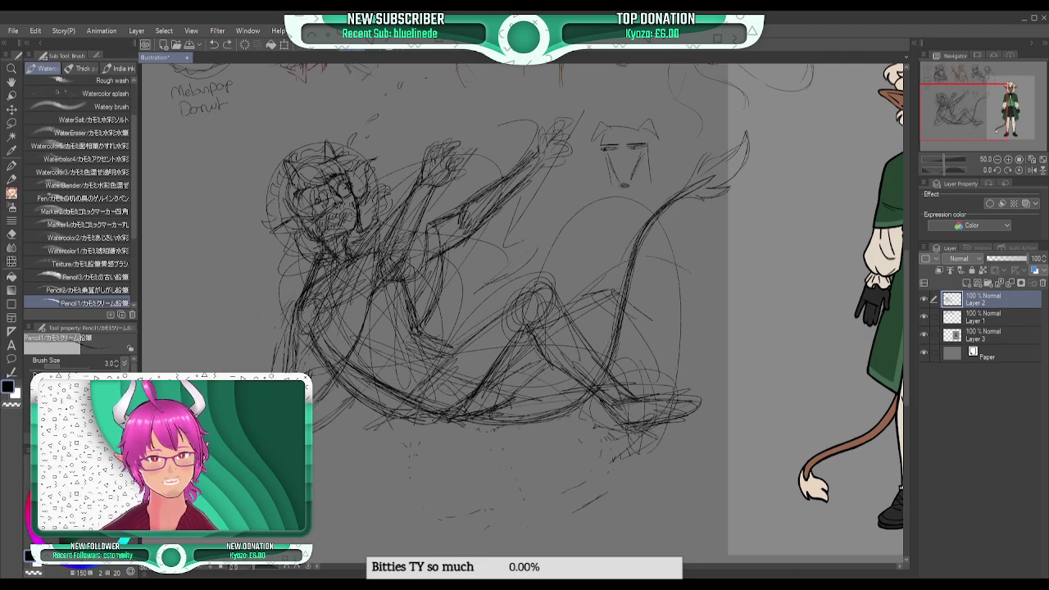
# - Switch to the Turnip pen and add a new layer above the sketch
pyautogui.press('p')
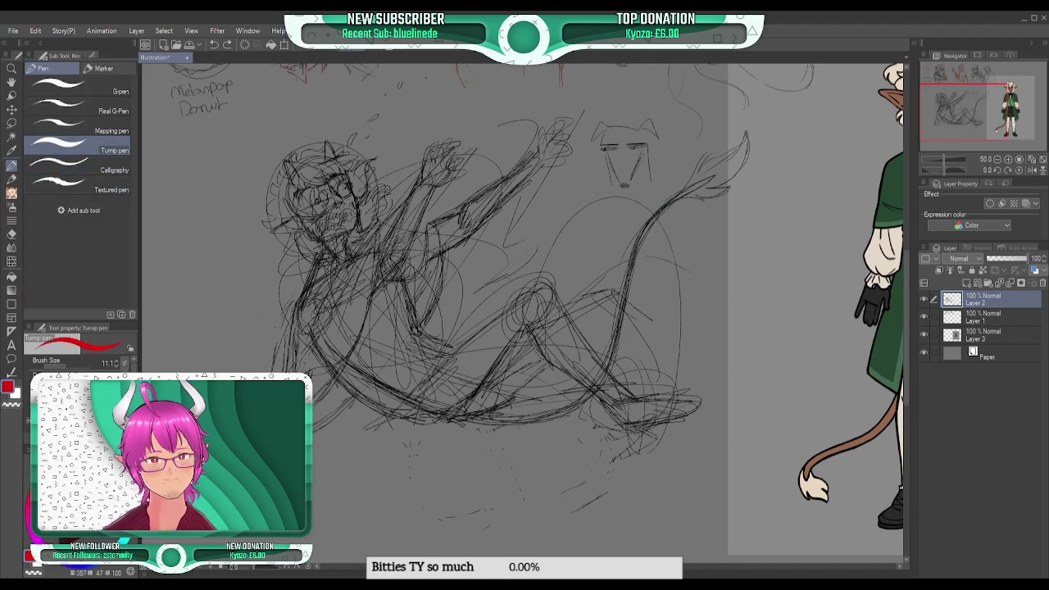
pyautogui.hotkey('ctrl', 'shift', 'n')
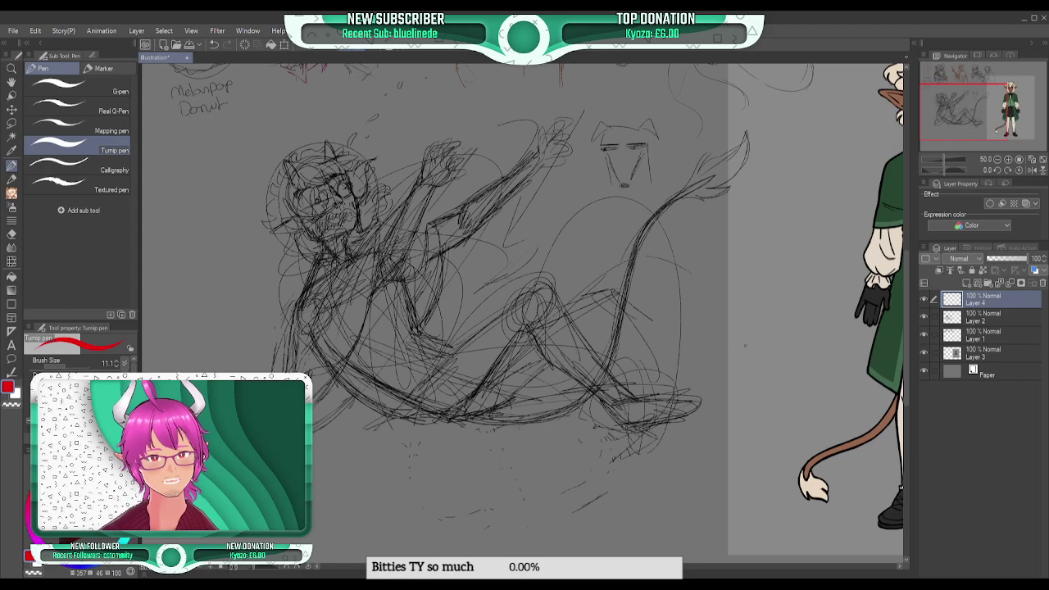
pyautogui.moveTo(328, 110)
pyautogui.mouseDown()
pyautogui.moveTo(523, 374)
pyautogui.moveTo(684, 186)
pyautogui.mouseUp()
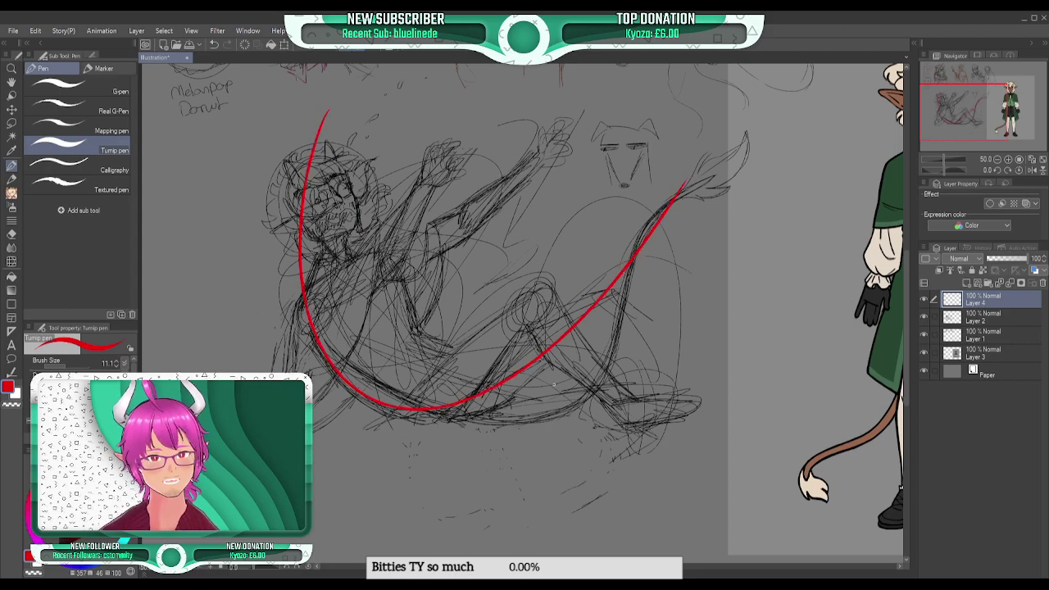
pyautogui.moveTo(272, 373); pyautogui.dragTo(524, 127)
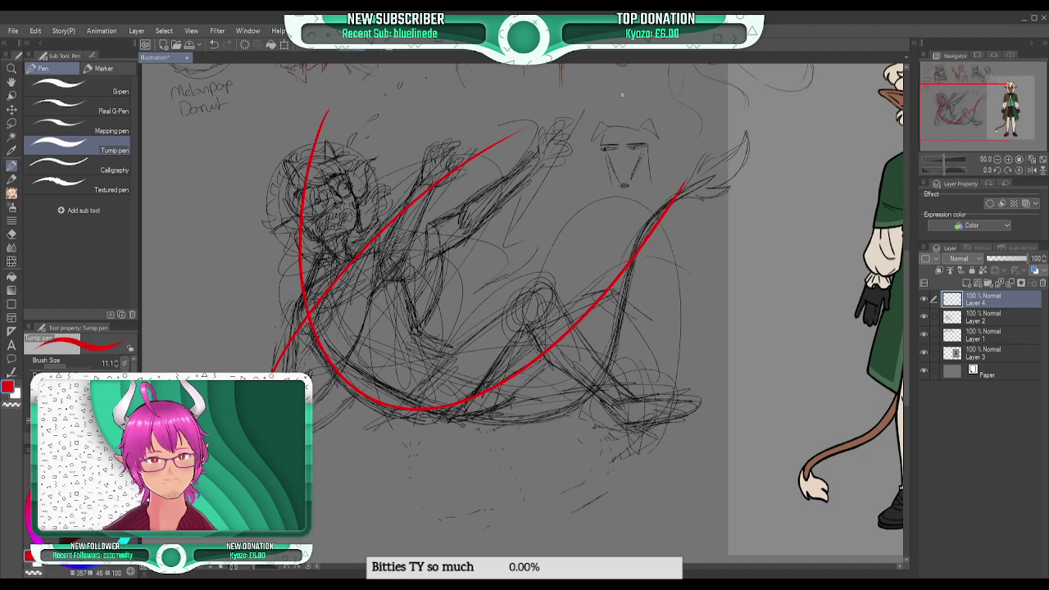
pyautogui.hotkey('ctrl', 'z')
pyautogui.hotkey('ctrl', 'z')
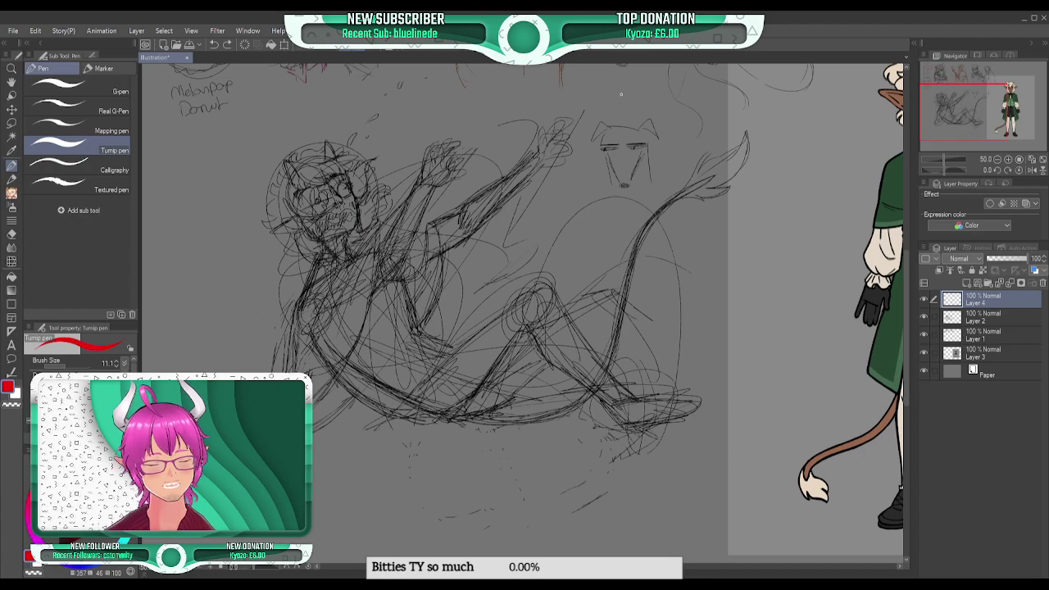
# - Set the drawing colour to black and clear the animal face and the stray marks below the figure from Layer 2
pyautogui.moveTo(53, 543); pyautogui.dragTo(54, 577)
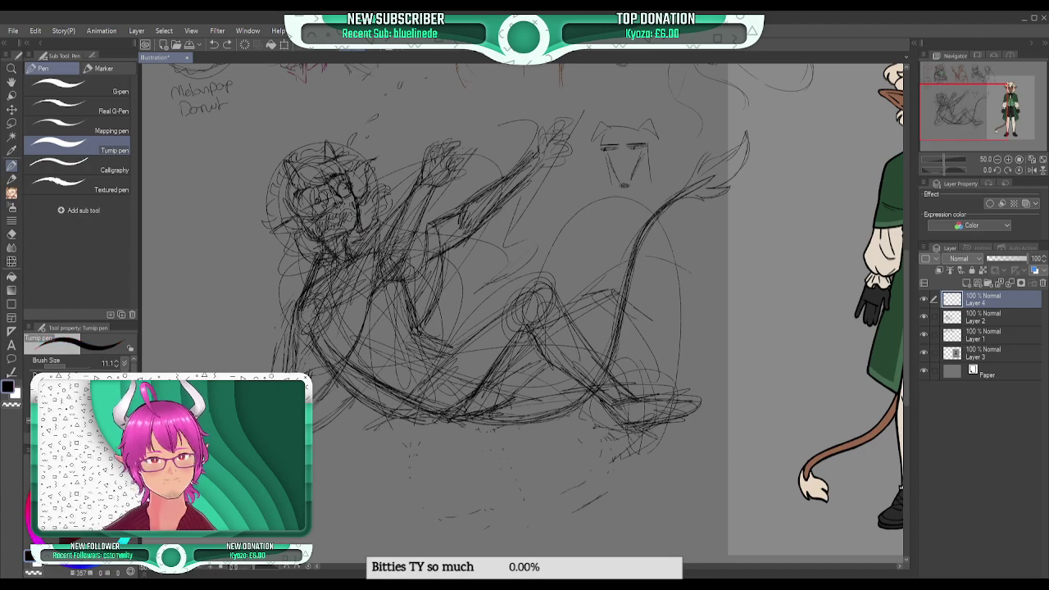
pyautogui.click(997, 160)
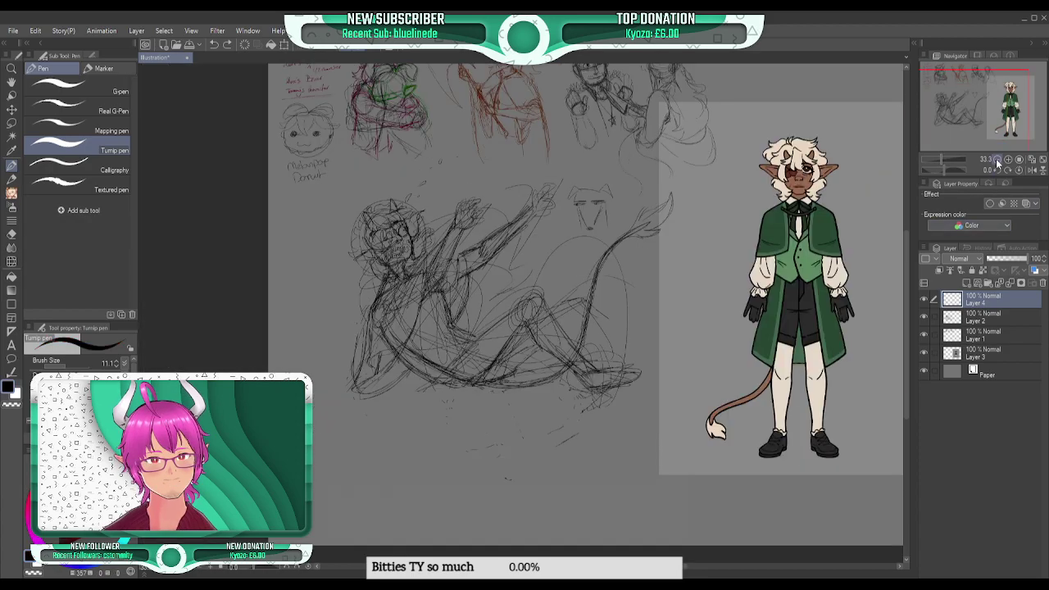
pyautogui.moveTo(996, 117); pyautogui.dragTo(1002, 139)
pyautogui.click(996, 160)
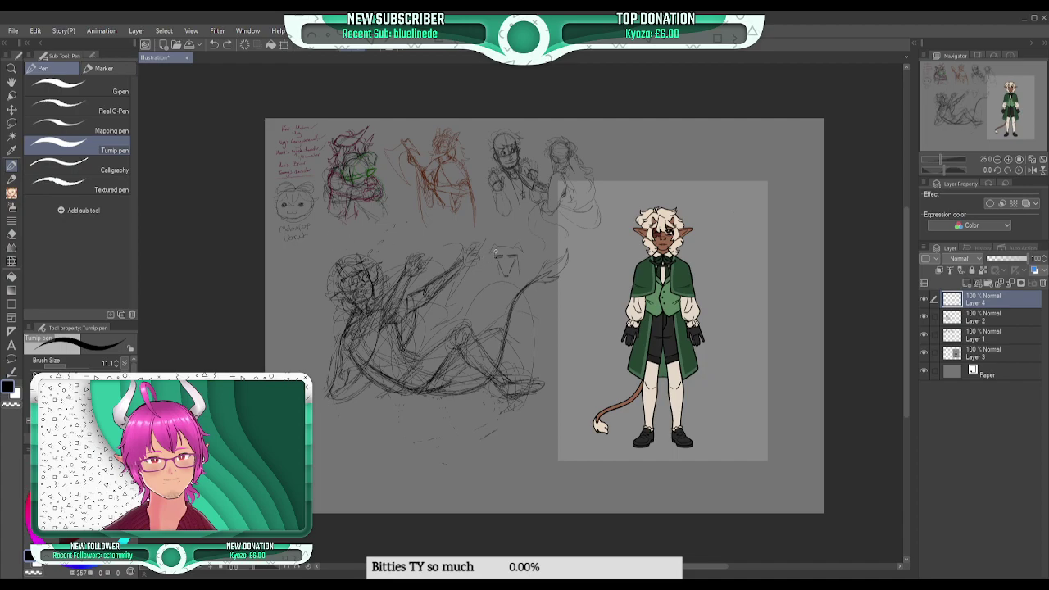
pyautogui.click(954, 326)
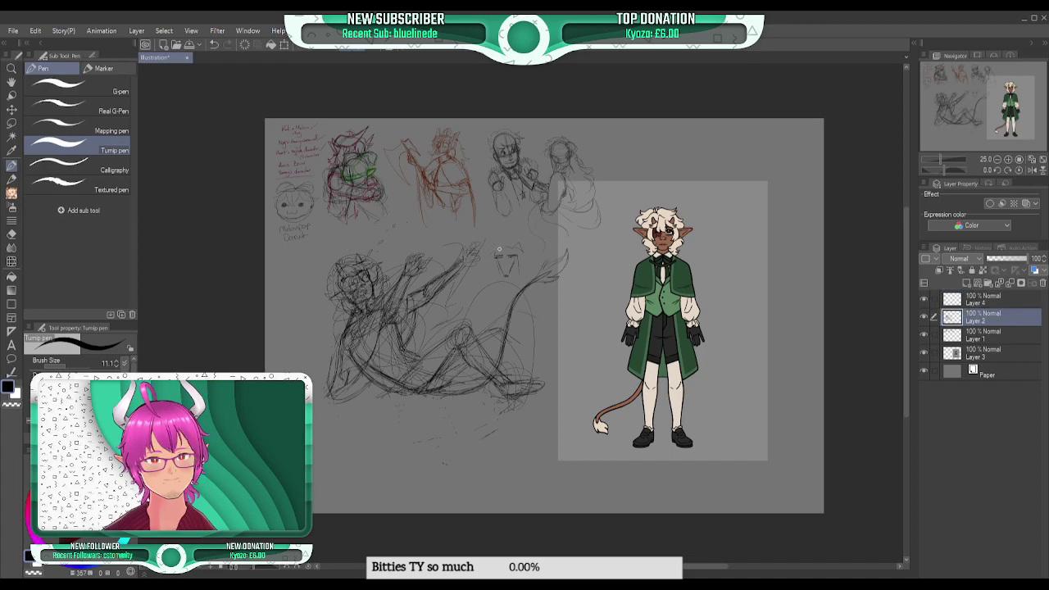
pyautogui.hotkey('ctrl', 'z')
pyautogui.hotkey('ctrl', 'z')
# - Delete Layer 3 with the green-cloaked reference image and switch to the Lasso selection tool
pyautogui.click(967, 354)
pyautogui.click(1040, 283)
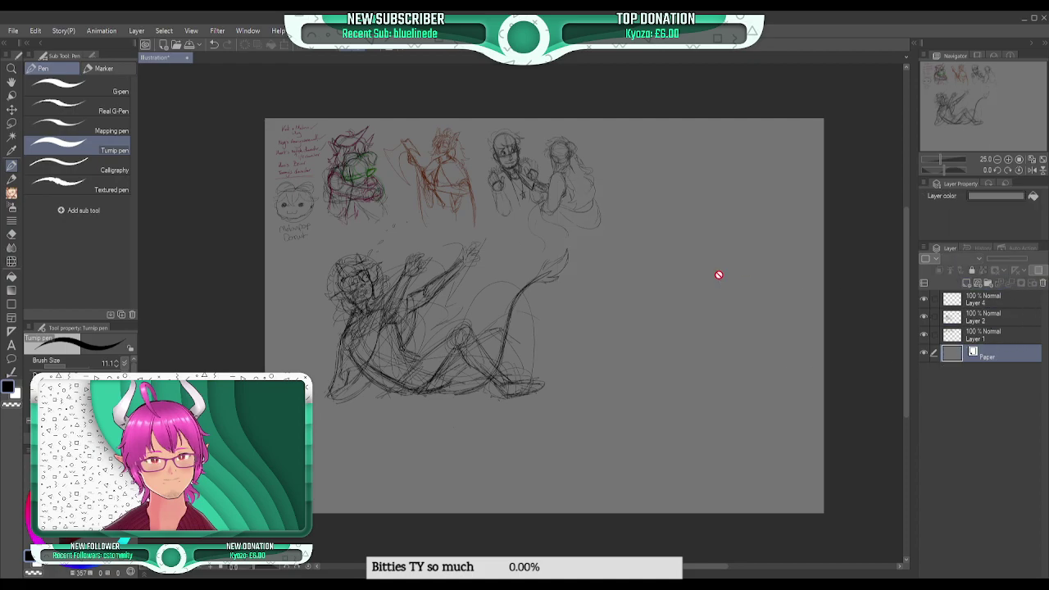
pyautogui.press('m')
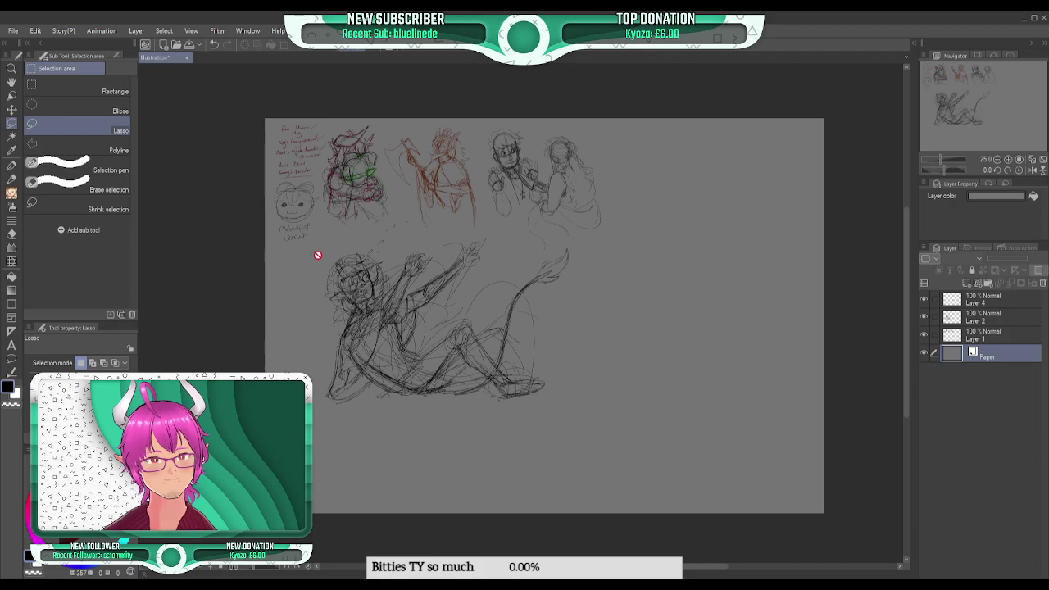
# - Scale down the reclining elf sketch on Layer 2 and place it at the end of the upper row of sketches
pyautogui.click(987, 334)
pyautogui.click(955, 320)
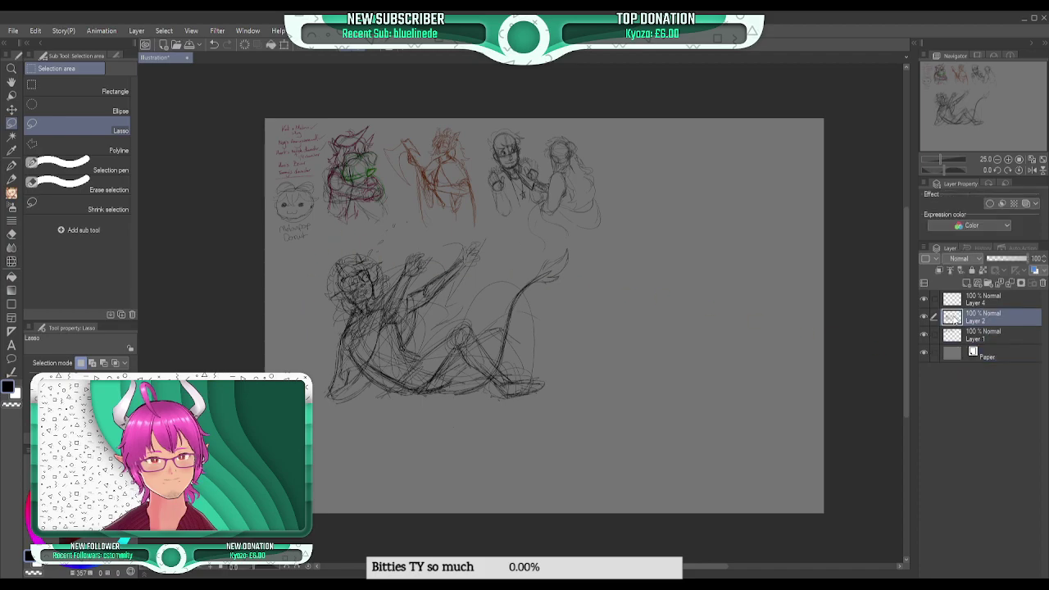
pyautogui.click(925, 316)
pyautogui.click(924, 316)
pyautogui.hotkey('ctrl', 't')
pyautogui.moveTo(565, 227); pyautogui.dragTo(475, 306)
pyautogui.moveTo(410, 412); pyautogui.dragTo(697, 226)
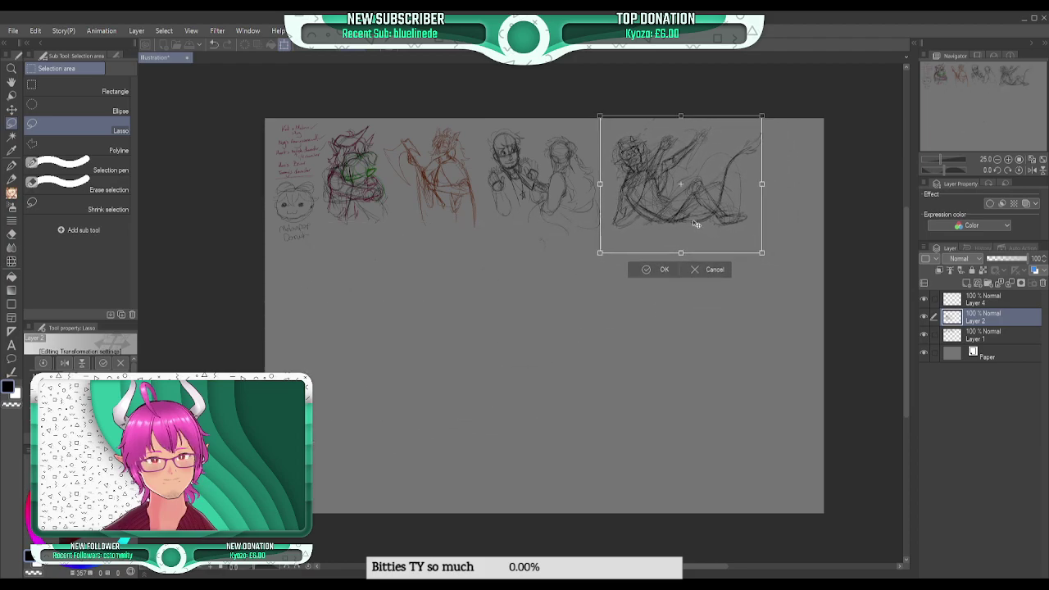
pyautogui.click(652, 272)
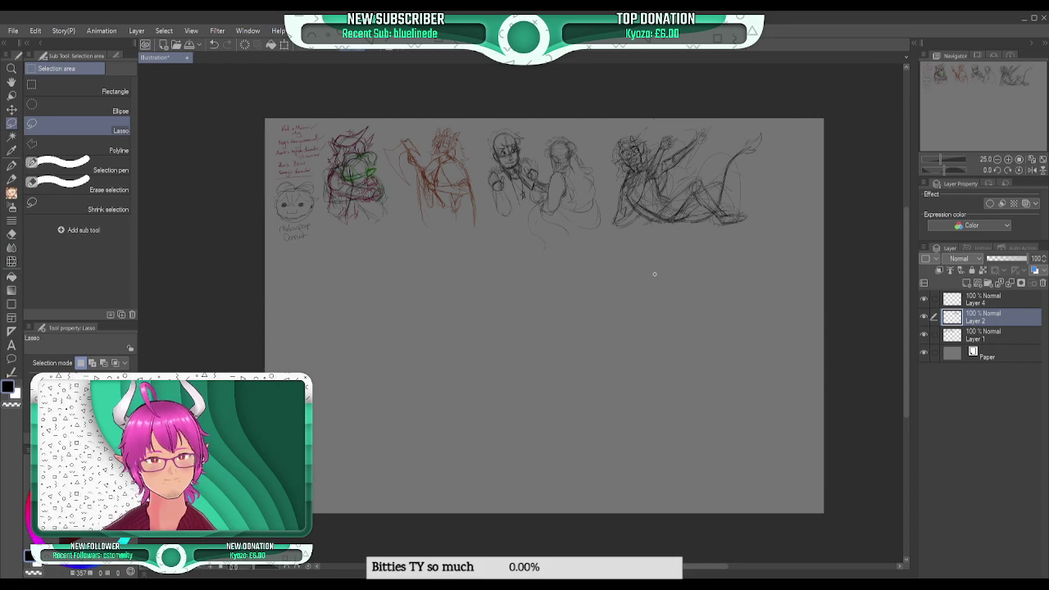
# - Set the drawing colour to dark red and paste the pixel-style masked character image, placing it below the row of sketches
pyautogui.click(75, 540)
pyautogui.click(955, 301)
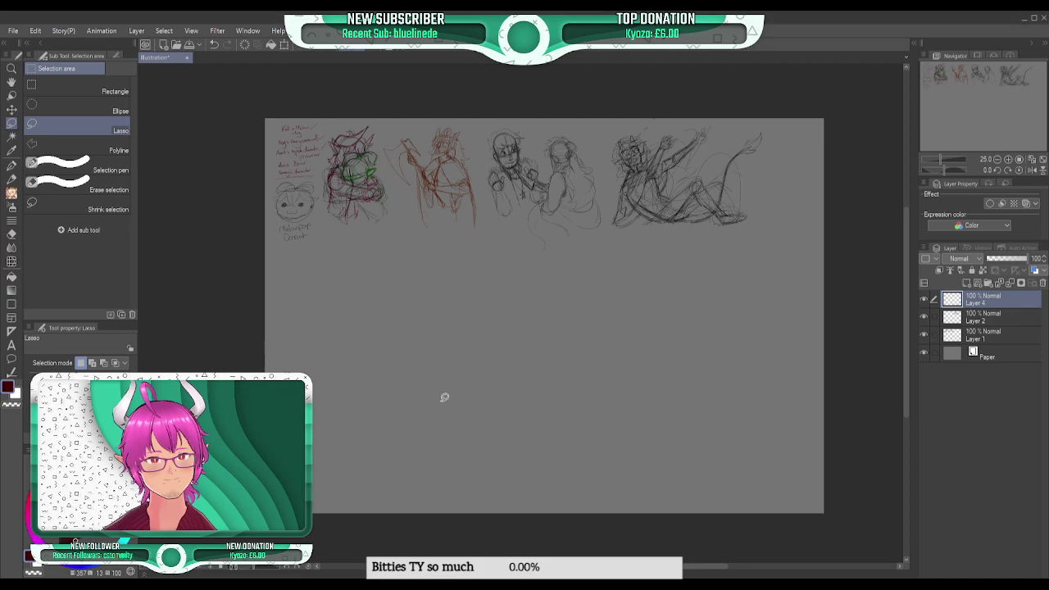
pyautogui.hotkey('ctrl', 'v')
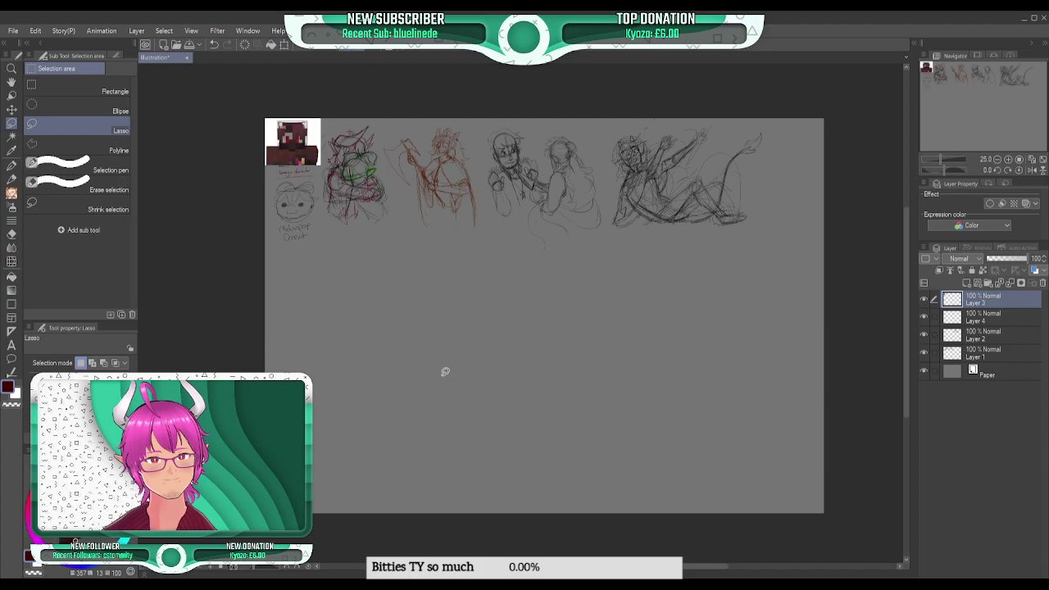
pyautogui.press('t')
pyautogui.press('k')
pyautogui.moveTo(293, 197); pyautogui.dragTo(345, 354)
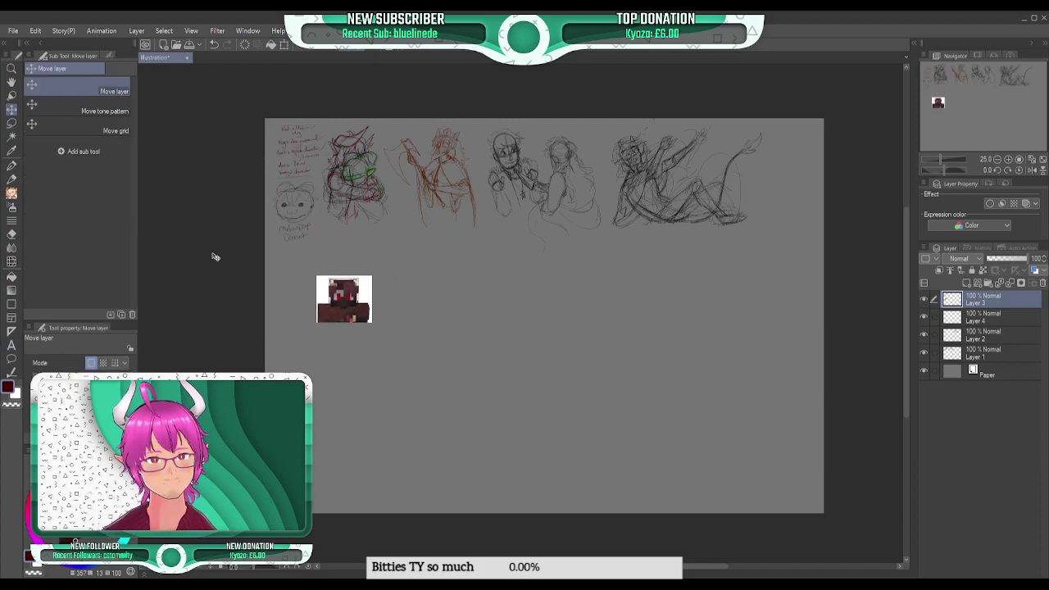
# - Enlarge the pasted pixel-style reference image
pyautogui.hotkey('ctrl', 't')
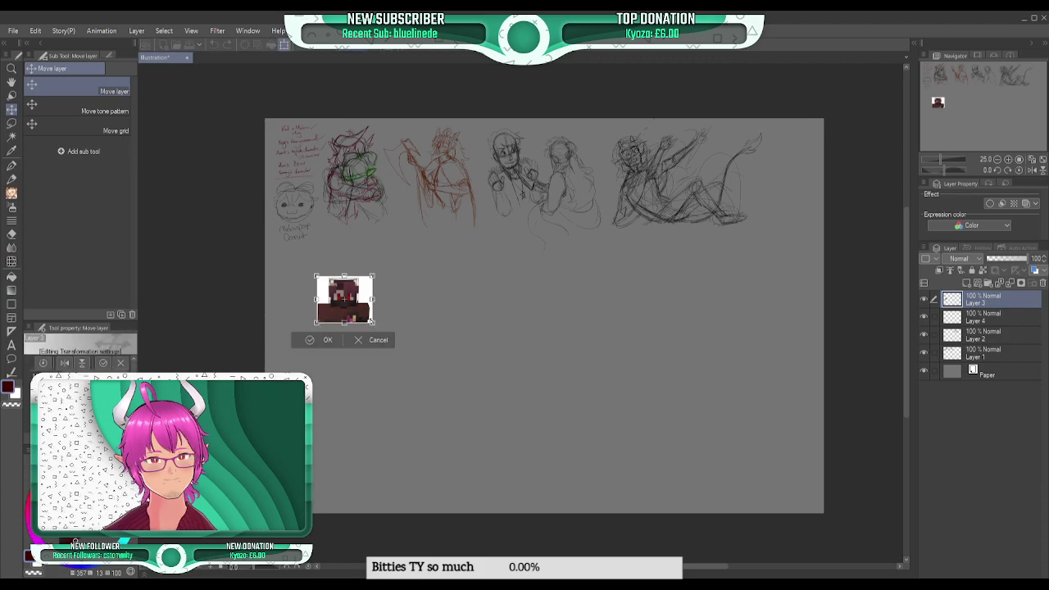
pyautogui.moveTo(377, 321); pyautogui.dragTo(402, 351)
pyautogui.press('Return')
# - Move Layer 3 with the reference image beneath Layer 1, directly above the paper layer
pyautogui.scroll(3, 464, 400)
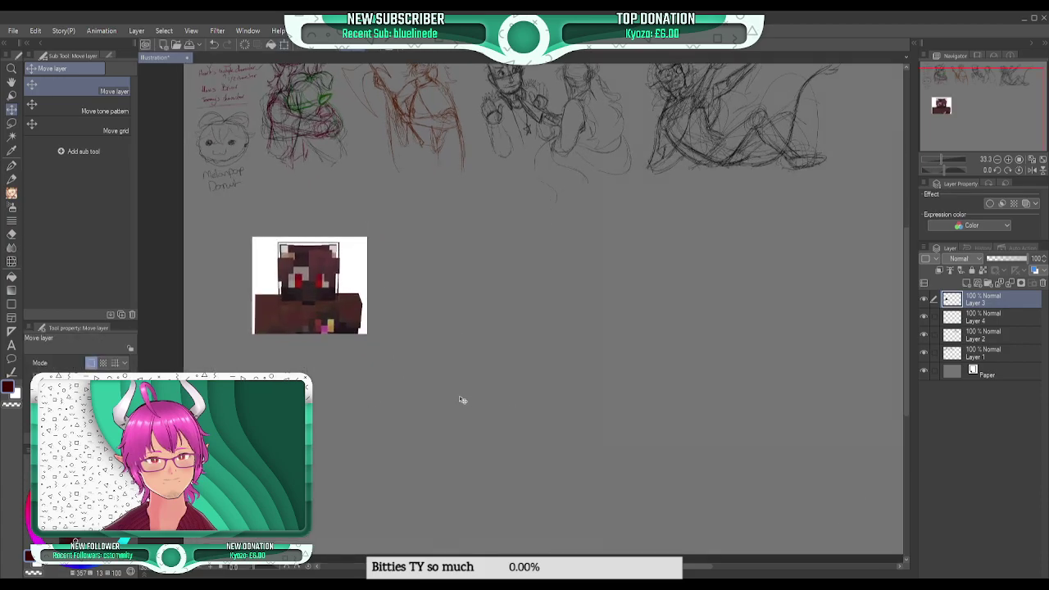
pyautogui.scroll(1, 210, 337)
pyautogui.scroll(-1, 705, 398)
pyautogui.scroll(1, 631, 350)
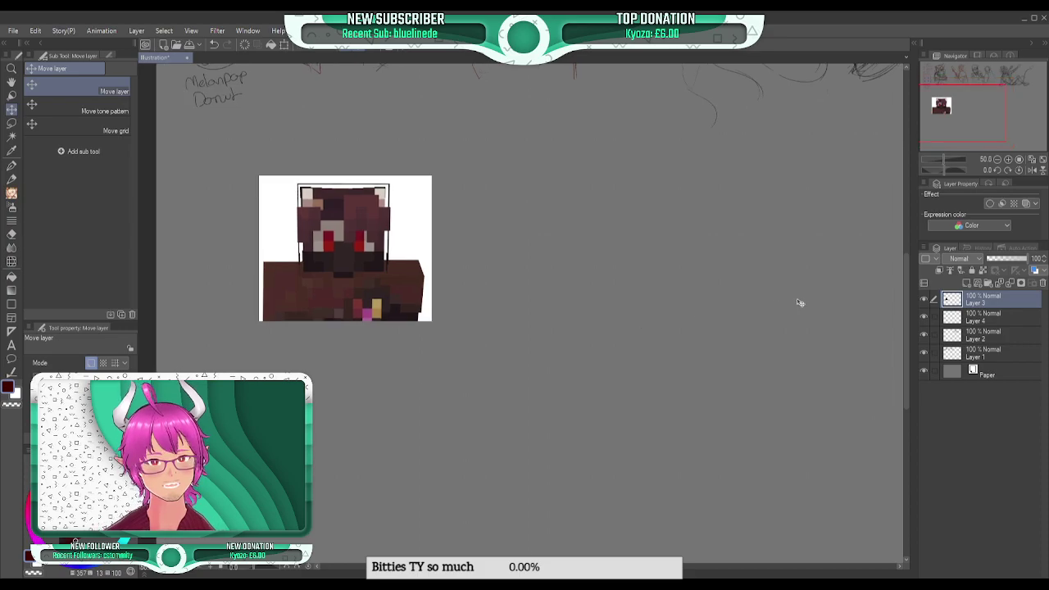
pyautogui.click(958, 318)
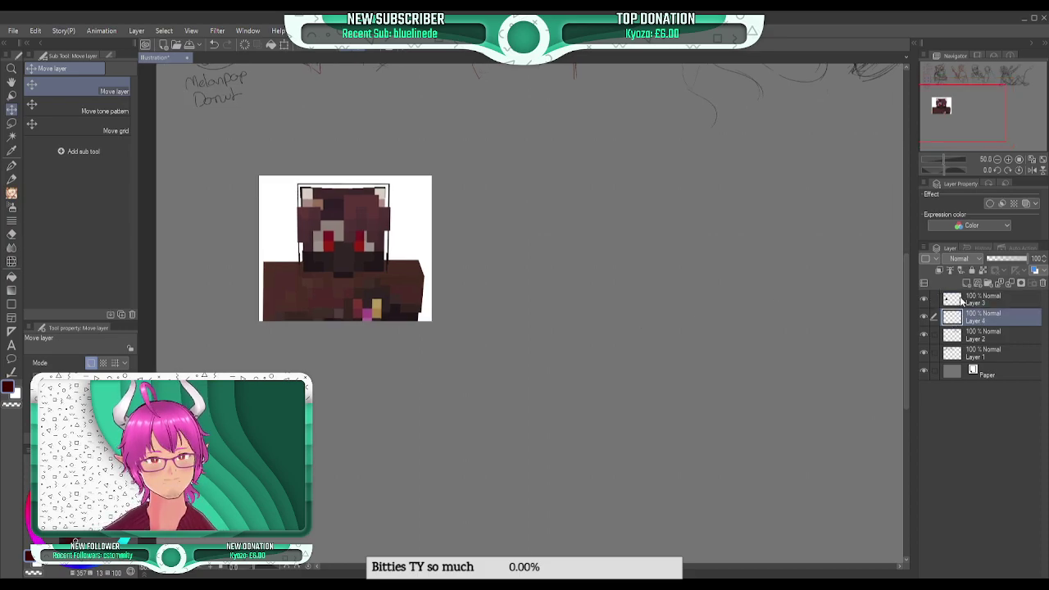
pyautogui.moveTo(970, 303); pyautogui.dragTo(973, 369)
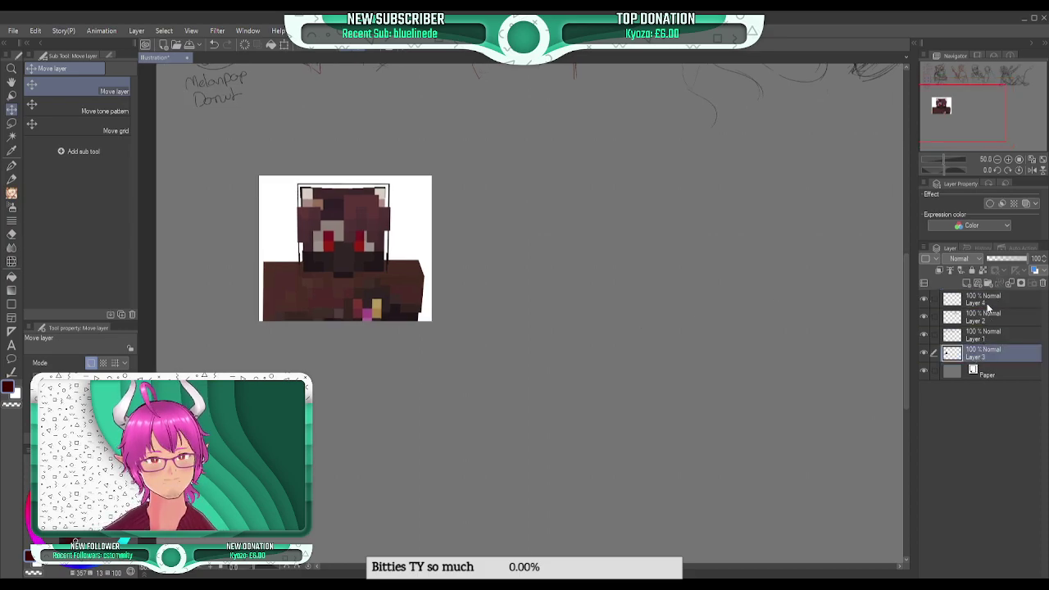
# - Merge Layer 2 down into Layer 1 and make Layer 4 the active drawing layer
pyautogui.click(989, 300)
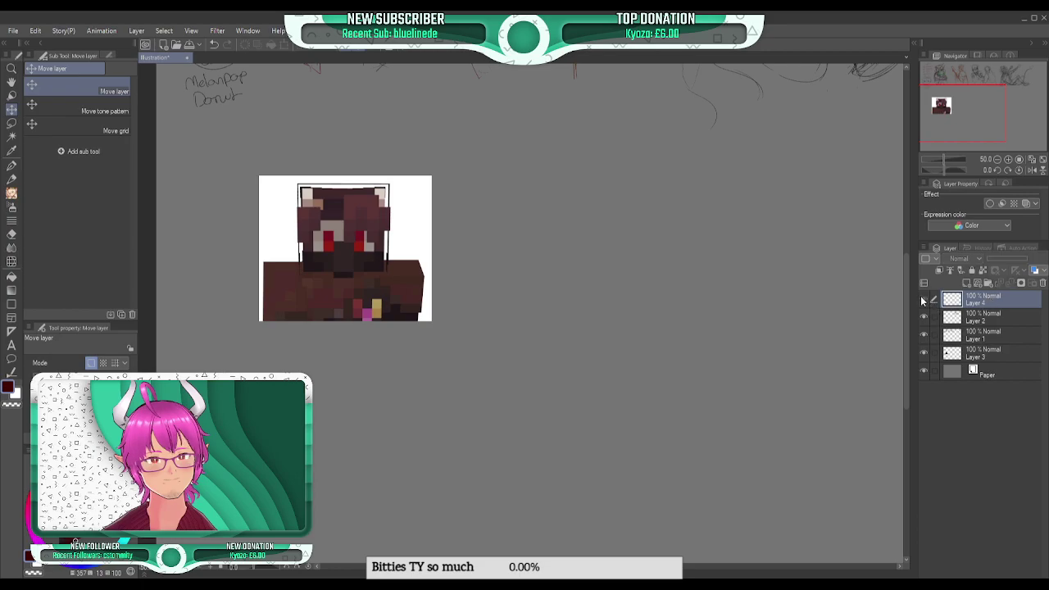
pyautogui.click(1009, 318)
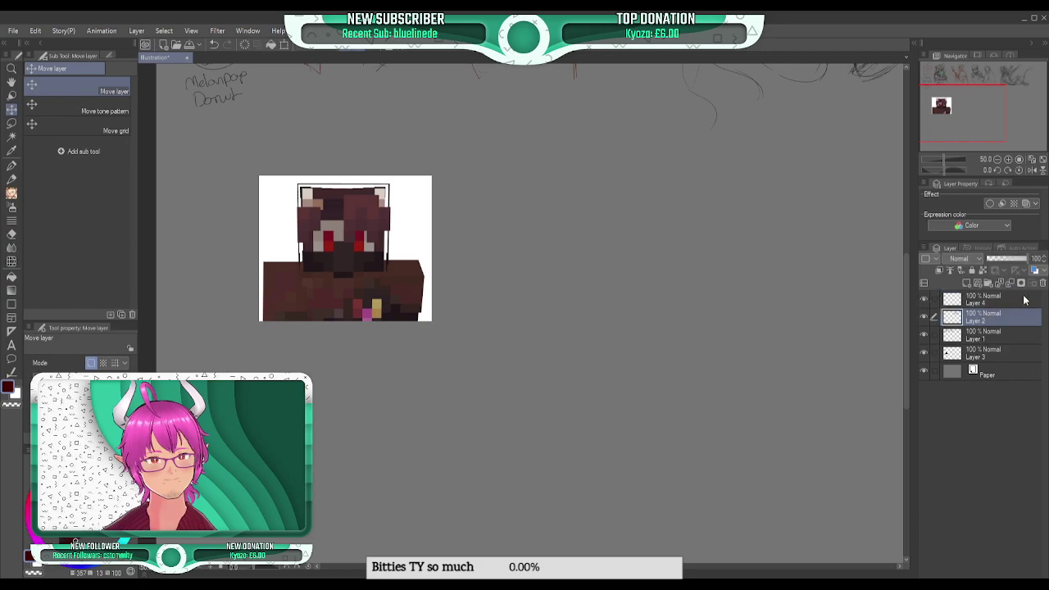
pyautogui.click(1011, 283)
pyautogui.click(957, 299)
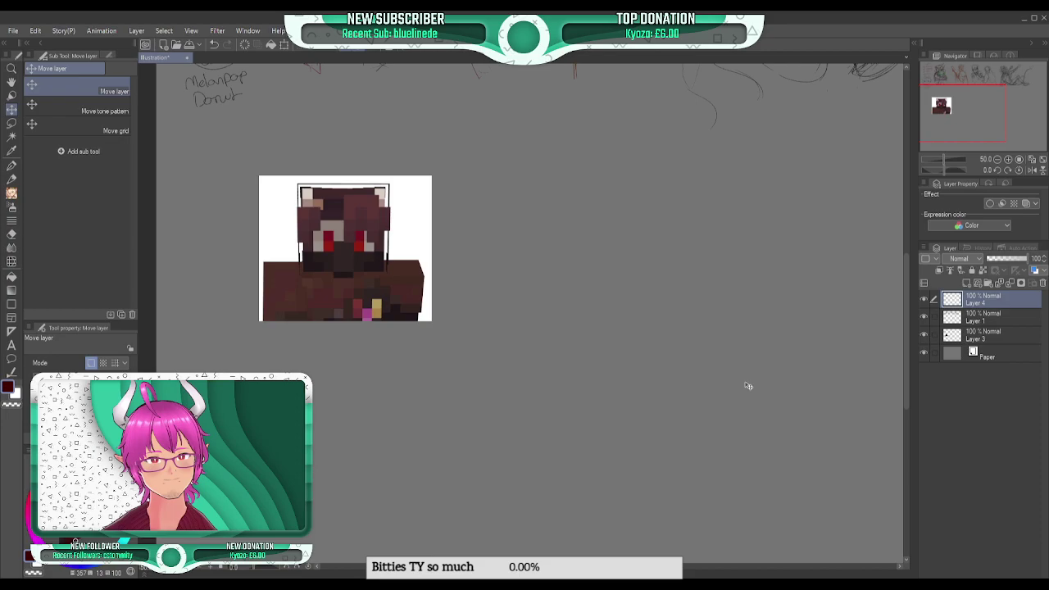
# - With the Pencil1 brush, sketch a circle and the long sides and jaw of a head beside the reference image
pyautogui.press('b')
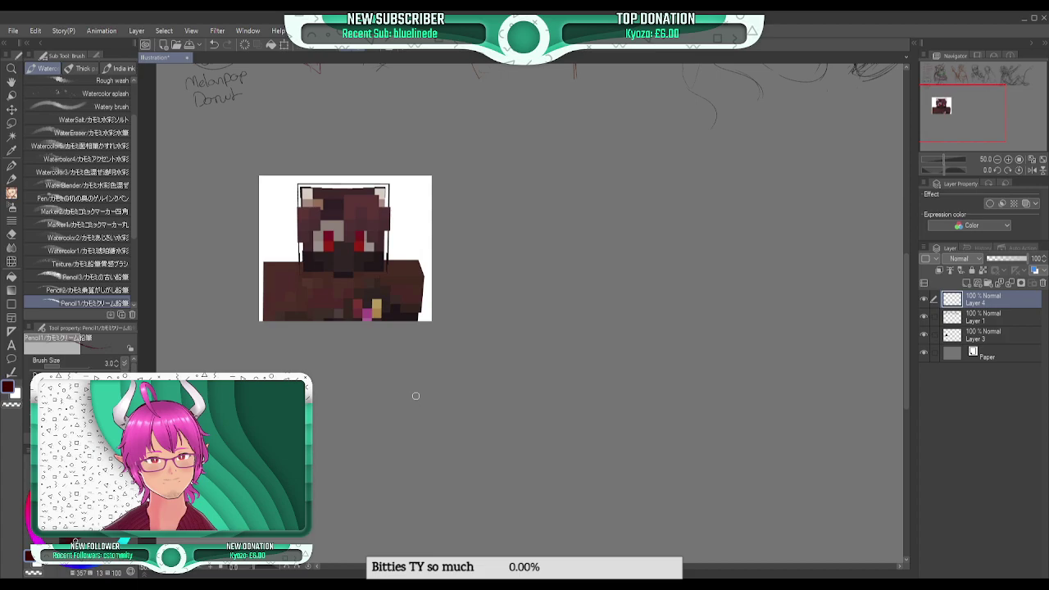
pyautogui.moveTo(443, 414)
pyautogui.mouseDown()
pyautogui.moveTo(474, 419)
pyautogui.moveTo(533, 488)
pyautogui.mouseUp()
pyautogui.hotkey('ctrl', 'z')
pyautogui.moveTo(956, 123); pyautogui.dragTo(961, 126)
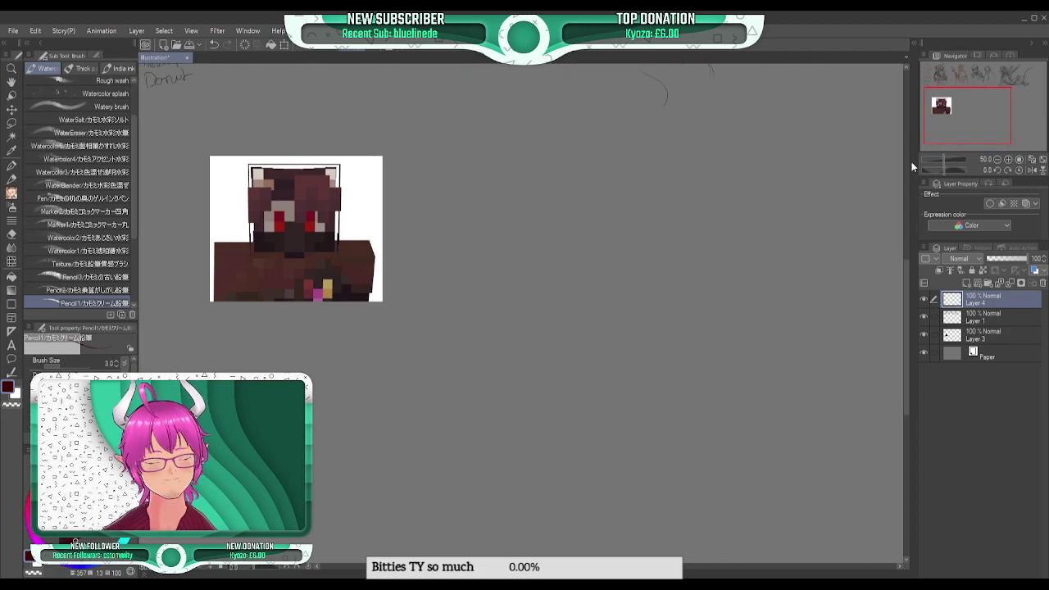
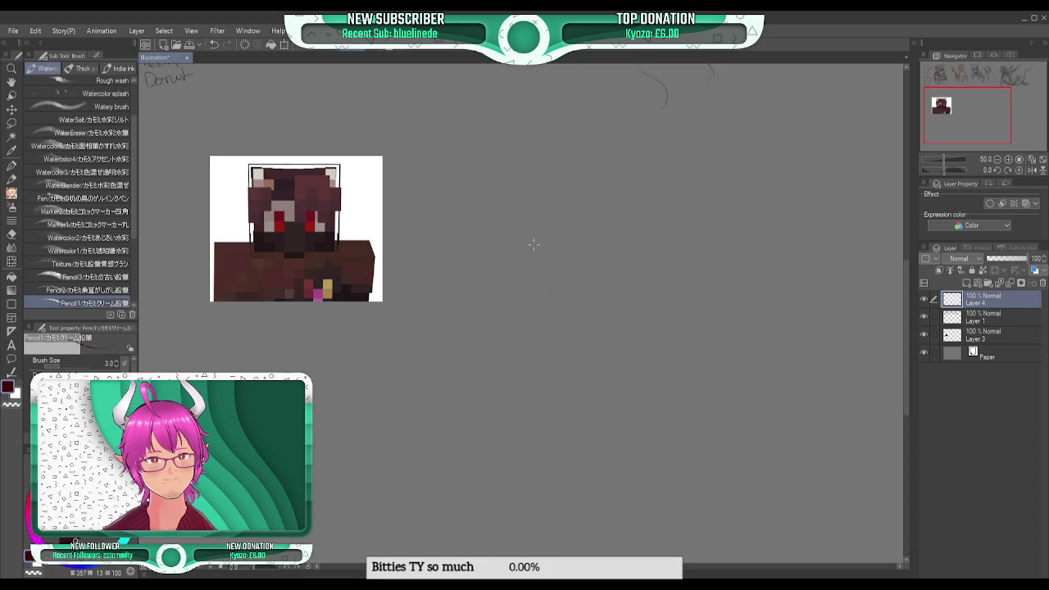
pyautogui.moveTo(568, 268)
pyautogui.mouseDown()
pyautogui.moveTo(550, 201)
pyautogui.moveTo(580, 259)
pyautogui.moveTo(535, 215)
pyautogui.moveTo(595, 234)
pyautogui.moveTo(528, 243)
pyautogui.moveTo(583, 206)
pyautogui.mouseUp()
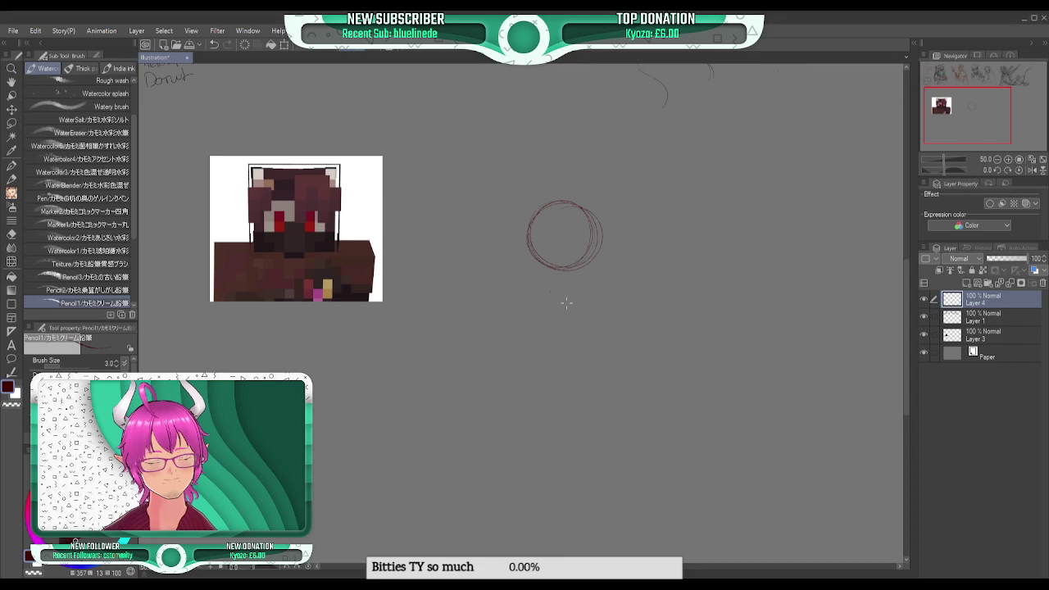
pyautogui.moveTo(526, 218); pyautogui.dragTo(532, 291)
pyautogui.moveTo(596, 195); pyautogui.dragTo(603, 285)
pyautogui.moveTo(598, 215)
pyautogui.mouseDown()
pyautogui.moveTo(567, 191)
pyautogui.moveTo(522, 220)
pyautogui.moveTo(541, 194)
pyautogui.moveTo(591, 206)
pyautogui.moveTo(606, 286)
pyautogui.mouseUp()
pyautogui.moveTo(524, 242)
pyautogui.mouseDown()
pyautogui.moveTo(527, 286)
pyautogui.moveTo(558, 315)
pyautogui.mouseUp()
pyautogui.moveTo(608, 269)
pyautogui.mouseDown()
pyautogui.moveTo(598, 299)
pyautogui.moveTo(569, 305)
pyautogui.mouseUp()
# - Sketch the hair outline over the skull, with a tuft on the crown and locks falling across the forehead
pyautogui.moveTo(588, 193)
pyautogui.mouseDown()
pyautogui.moveTo(559, 195)
pyautogui.moveTo(559, 220)
pyautogui.moveTo(594, 236)
pyautogui.moveTo(605, 225)
pyautogui.mouseUp()
pyautogui.moveTo(598, 205)
pyautogui.mouseDown()
pyautogui.moveTo(557, 199)
pyautogui.moveTo(574, 242)
pyautogui.moveTo(551, 190)
pyautogui.moveTo(536, 222)
pyautogui.moveTo(544, 210)
pyautogui.moveTo(530, 203)
pyautogui.moveTo(554, 212)
pyautogui.moveTo(530, 214)
pyautogui.moveTo(562, 233)
pyautogui.moveTo(554, 218)
pyautogui.moveTo(556, 235)
pyautogui.moveTo(565, 223)
pyautogui.moveTo(559, 254)
pyautogui.moveTo(581, 243)
pyautogui.moveTo(597, 211)
pyautogui.moveTo(599, 236)
pyautogui.moveTo(603, 205)
pyautogui.moveTo(564, 195)
pyautogui.moveTo(563, 171)
pyautogui.moveTo(605, 188)
pyautogui.moveTo(579, 192)
pyautogui.moveTo(606, 200)
pyautogui.mouseUp()
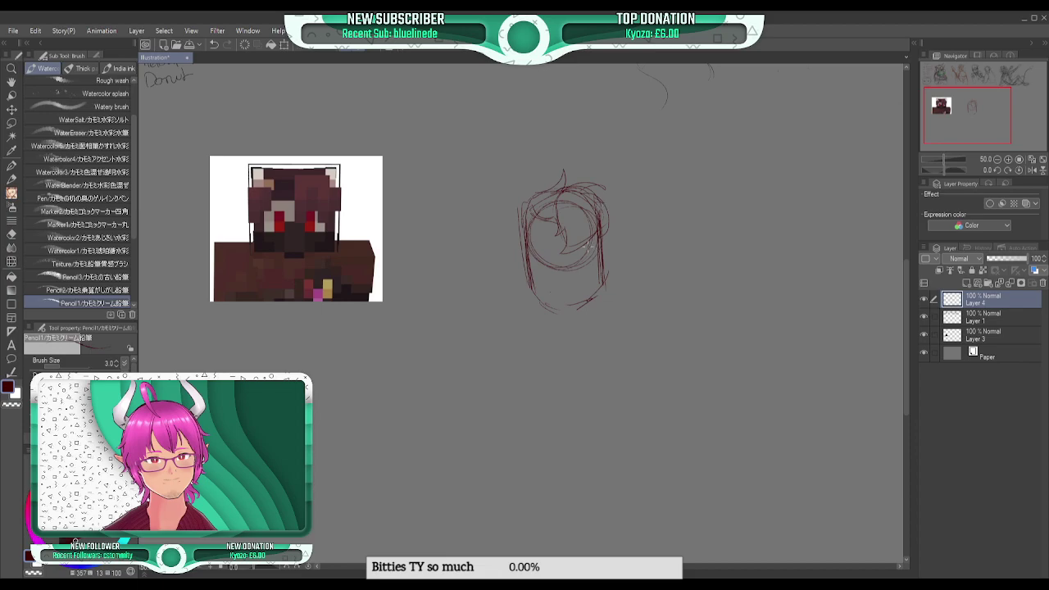
pyautogui.moveTo(518, 233); pyautogui.dragTo(525, 268)
pyautogui.moveTo(534, 215)
pyautogui.mouseDown()
pyautogui.moveTo(526, 176)
pyautogui.moveTo(522, 221)
pyautogui.mouseUp()
# - Draw horns on the reference image's head and matching upright horns on both sides of the sketched head
pyautogui.moveTo(262, 168); pyautogui.dragTo(256, 147)
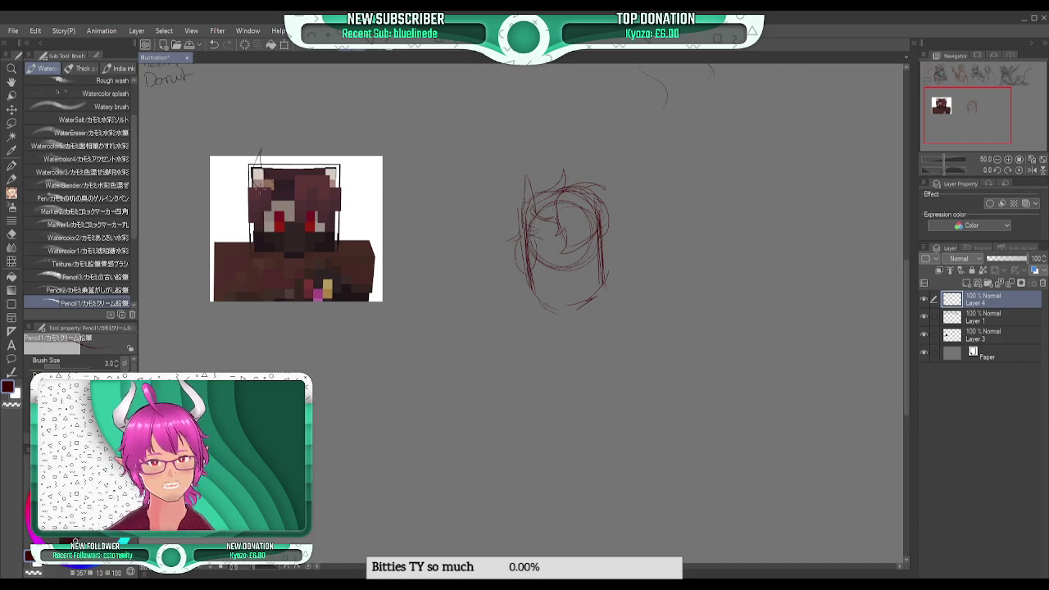
pyautogui.moveTo(537, 212); pyautogui.dragTo(525, 177)
pyautogui.moveTo(525, 177)
pyautogui.mouseDown()
pyautogui.moveTo(522, 222)
pyautogui.moveTo(522, 180)
pyautogui.moveTo(535, 218)
pyautogui.moveTo(524, 178)
pyautogui.moveTo(519, 218)
pyautogui.moveTo(525, 185)
pyautogui.mouseUp()
pyautogui.moveTo(594, 198)
pyautogui.mouseDown()
pyautogui.moveTo(601, 178)
pyautogui.moveTo(603, 215)
pyautogui.moveTo(598, 176)
pyautogui.moveTo(603, 223)
pyautogui.moveTo(606, 213)
pyautogui.mouseUp()
pyautogui.moveTo(590, 204); pyautogui.dragTo(591, 177)
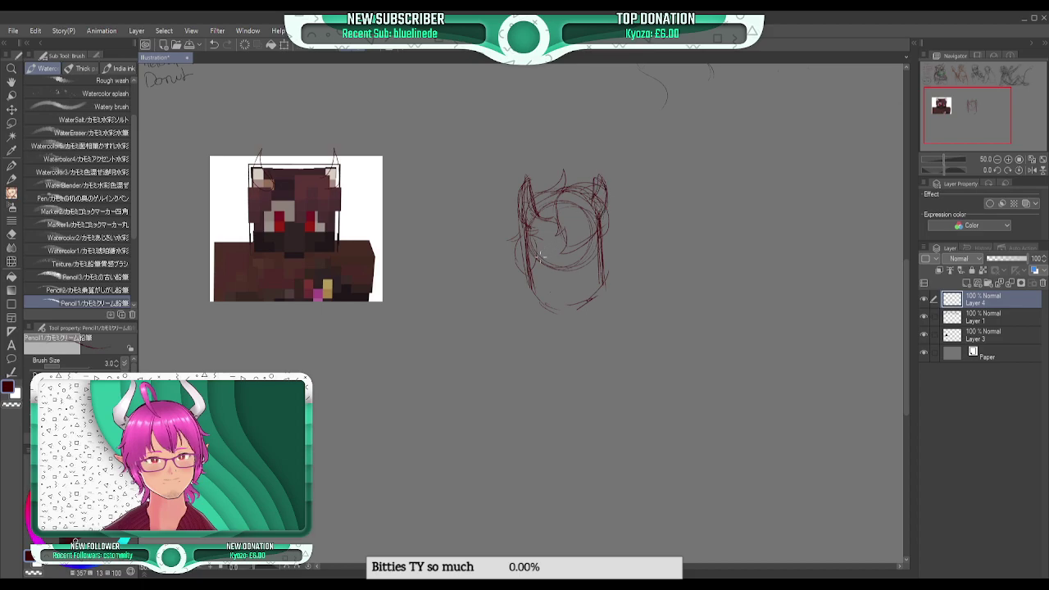
# - Sketch the face mask with hatching over the lower face and two large round eyes with pupils above it
pyautogui.moveTo(546, 275)
pyautogui.mouseDown()
pyautogui.moveTo(560, 265)
pyautogui.moveTo(602, 274)
pyautogui.mouseUp()
pyautogui.moveTo(560, 237); pyautogui.dragTo(541, 265)
pyautogui.moveTo(561, 246)
pyautogui.mouseDown()
pyautogui.moveTo(546, 265)
pyautogui.moveTo(554, 251)
pyautogui.moveTo(594, 264)
pyautogui.moveTo(537, 258)
pyautogui.moveTo(587, 264)
pyautogui.mouseUp()
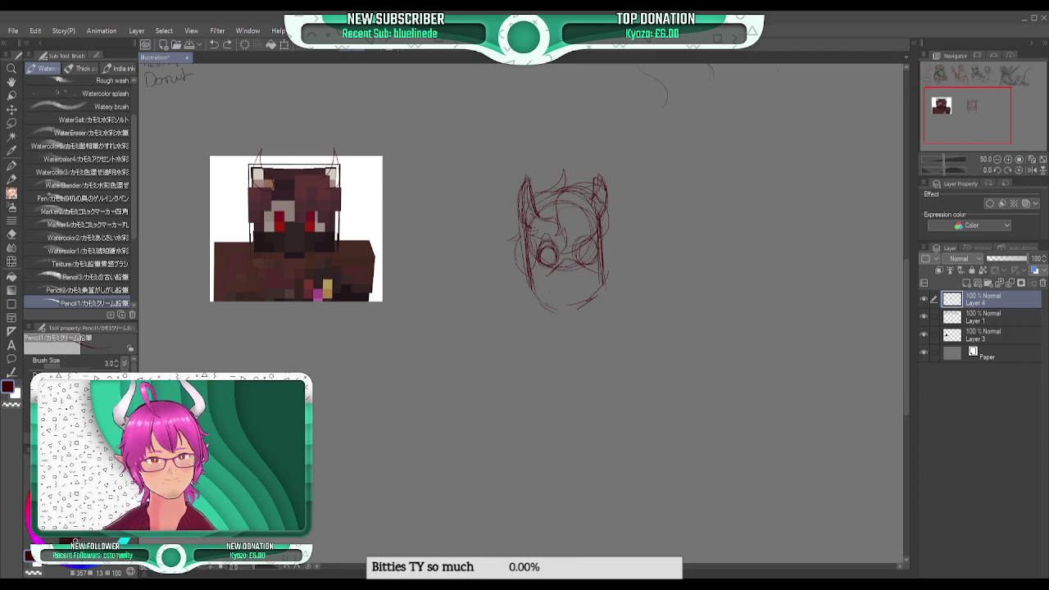
pyautogui.moveTo(540, 301)
pyautogui.mouseDown()
pyautogui.moveTo(587, 303)
pyautogui.moveTo(578, 301)
pyautogui.moveTo(593, 271)
pyautogui.moveTo(607, 272)
pyautogui.moveTo(585, 307)
pyautogui.moveTo(550, 310)
pyautogui.moveTo(596, 299)
pyautogui.moveTo(560, 289)
pyautogui.moveTo(552, 280)
pyautogui.moveTo(562, 276)
pyautogui.moveTo(562, 311)
pyautogui.mouseUp()
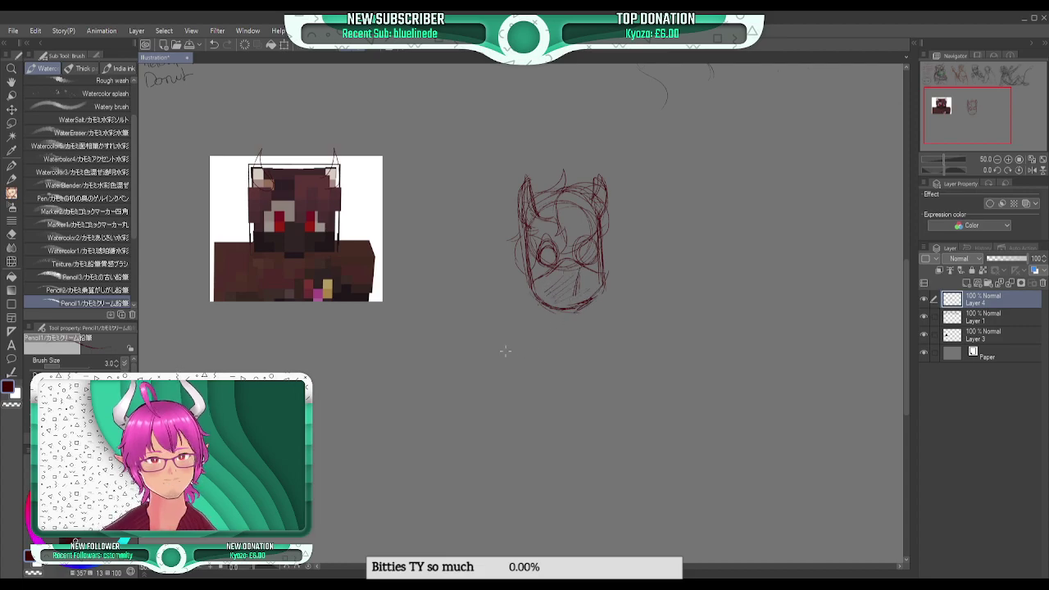
pyautogui.moveTo(547, 256); pyautogui.dragTo(559, 244)
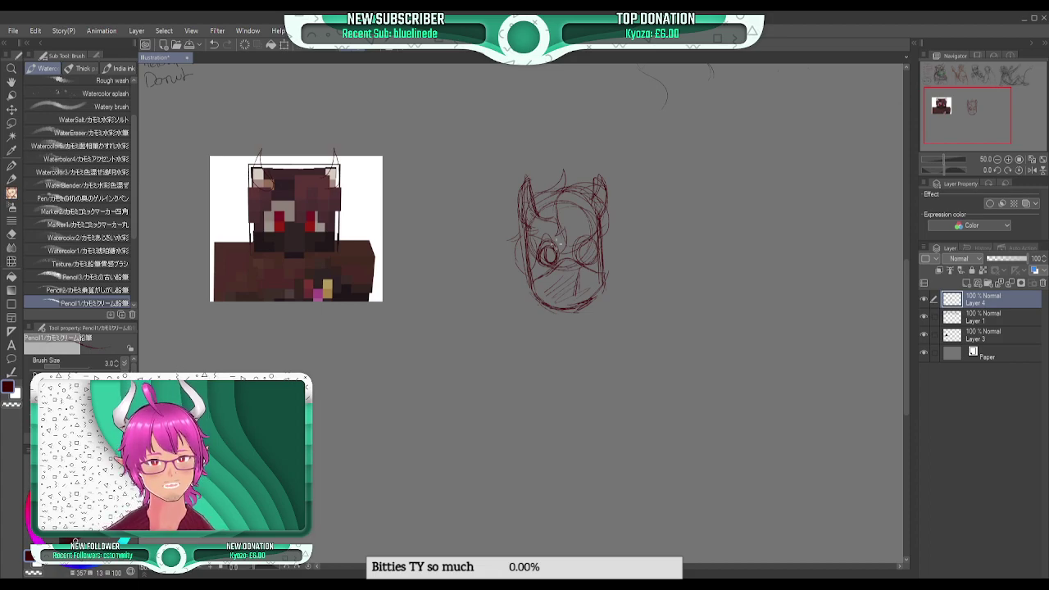
pyautogui.moveTo(588, 253)
pyautogui.mouseDown()
pyautogui.moveTo(598, 254)
pyautogui.moveTo(592, 246)
pyautogui.moveTo(597, 255)
pyautogui.moveTo(577, 255)
pyautogui.moveTo(588, 264)
pyautogui.mouseUp()
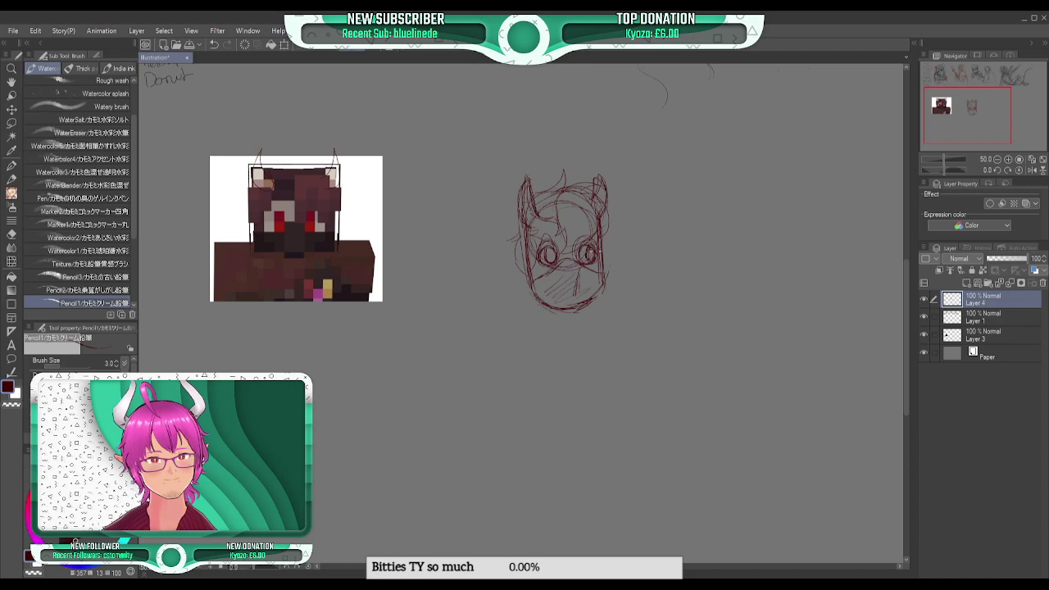
# - Add eyebrows, pointed ears and loose hair strands along the sides of the face
pyautogui.moveTo(575, 228)
pyautogui.mouseDown()
pyautogui.moveTo(586, 230)
pyautogui.moveTo(541, 233)
pyautogui.moveTo(591, 233)
pyautogui.moveTo(582, 269)
pyautogui.moveTo(553, 264)
pyautogui.moveTo(556, 249)
pyautogui.moveTo(552, 260)
pyautogui.moveTo(590, 256)
pyautogui.moveTo(508, 249)
pyautogui.moveTo(524, 268)
pyautogui.mouseUp()
pyautogui.moveTo(610, 237)
pyautogui.mouseDown()
pyautogui.moveTo(607, 262)
pyautogui.moveTo(605, 244)
pyautogui.moveTo(585, 300)
pyautogui.mouseUp()
pyautogui.moveTo(516, 257)
pyautogui.mouseDown()
pyautogui.moveTo(512, 285)
pyautogui.moveTo(537, 295)
pyautogui.moveTo(527, 233)
pyautogui.moveTo(534, 293)
pyautogui.mouseUp()
pyautogui.moveTo(603, 233)
pyautogui.mouseDown()
pyautogui.moveTo(618, 254)
pyautogui.moveTo(602, 293)
pyautogui.mouseUp()
pyautogui.moveTo(605, 252); pyautogui.dragTo(600, 272)
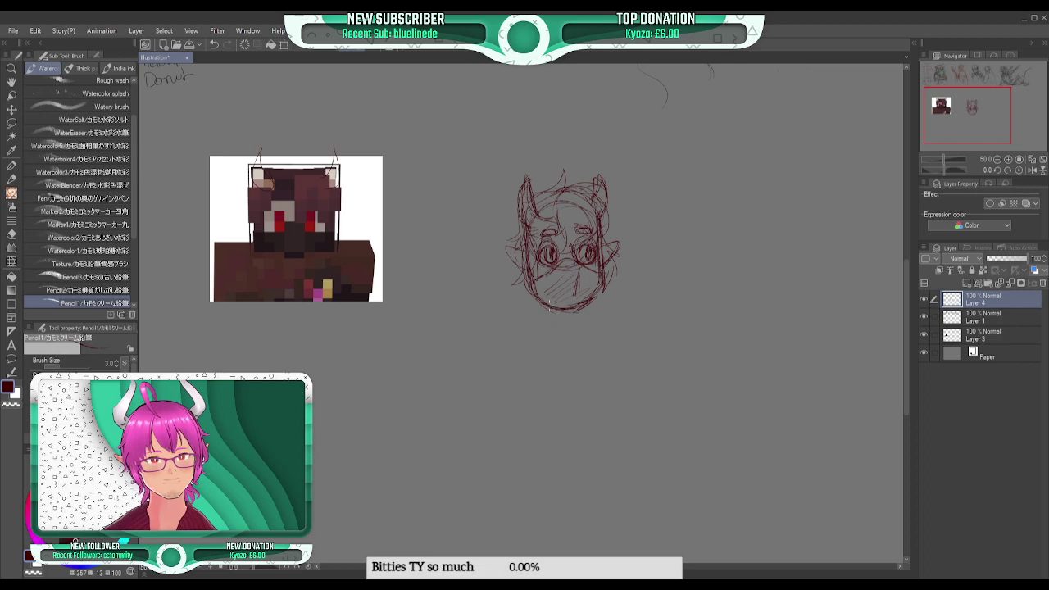
# - Sketch the neck, shoulders and draped upper body below the head, undoing the strokes that do not fit
pyautogui.moveTo(542, 302)
pyautogui.mouseDown()
pyautogui.moveTo(533, 323)
pyautogui.moveTo(565, 336)
pyautogui.mouseUp()
pyautogui.moveTo(565, 336)
pyautogui.mouseDown()
pyautogui.moveTo(593, 309)
pyautogui.moveTo(582, 326)
pyautogui.mouseUp()
pyautogui.moveTo(600, 300)
pyautogui.mouseDown()
pyautogui.moveTo(610, 323)
pyautogui.moveTo(574, 392)
pyautogui.moveTo(492, 407)
pyautogui.mouseUp()
pyautogui.moveTo(533, 303)
pyautogui.mouseDown()
pyautogui.moveTo(473, 332)
pyautogui.moveTo(522, 313)
pyautogui.moveTo(462, 358)
pyautogui.moveTo(471, 391)
pyautogui.moveTo(497, 425)
pyautogui.moveTo(513, 428)
pyautogui.moveTo(598, 371)
pyautogui.moveTo(603, 305)
pyautogui.moveTo(644, 324)
pyautogui.moveTo(676, 371)
pyautogui.mouseUp()
pyautogui.moveTo(622, 311)
pyautogui.mouseDown()
pyautogui.moveTo(634, 319)
pyautogui.moveTo(635, 286)
pyautogui.moveTo(655, 284)
pyautogui.mouseUp()
pyautogui.hotkey('ctrl', 'z')
pyautogui.hotkey('ctrl', 'z')
pyautogui.hotkey('ctrl', 'z')
pyautogui.hotkey('ctrl', 'z')
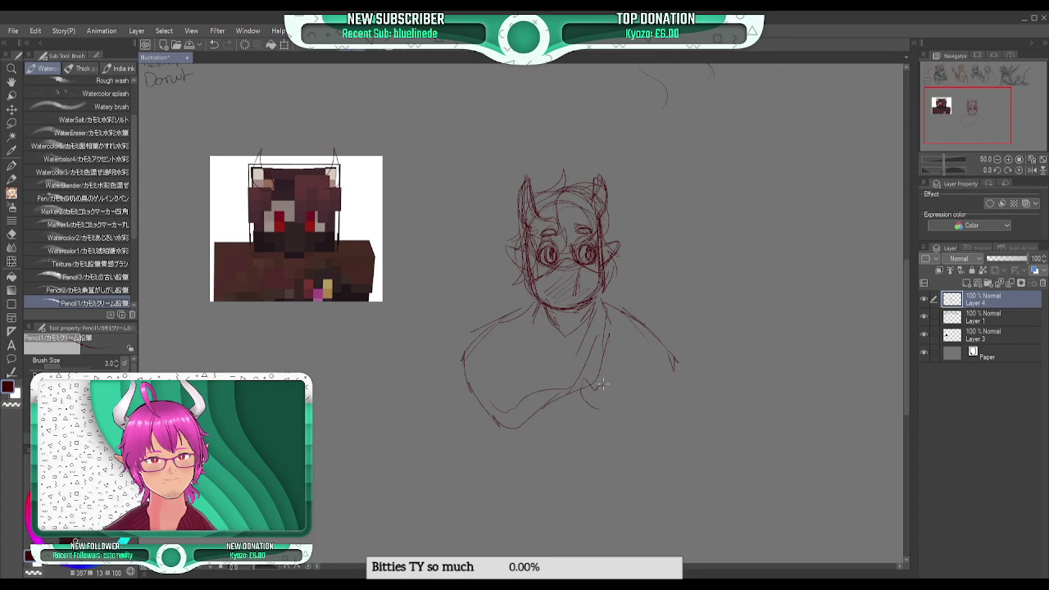
# - Sketch a hand raised to the upper chest with its forearm, and add the neckline under the chin
pyautogui.moveTo(615, 377)
pyautogui.mouseDown()
pyautogui.moveTo(599, 406)
pyautogui.moveTo(609, 377)
pyautogui.moveTo(589, 382)
pyautogui.moveTo(589, 411)
pyautogui.moveTo(603, 409)
pyautogui.moveTo(603, 392)
pyautogui.moveTo(599, 414)
pyautogui.moveTo(595, 387)
pyautogui.moveTo(583, 382)
pyautogui.moveTo(595, 395)
pyautogui.moveTo(594, 378)
pyautogui.moveTo(615, 378)
pyautogui.moveTo(614, 404)
pyautogui.moveTo(606, 394)
pyautogui.moveTo(601, 375)
pyautogui.moveTo(620, 392)
pyautogui.moveTo(592, 412)
pyautogui.moveTo(585, 381)
pyautogui.moveTo(616, 377)
pyautogui.moveTo(606, 413)
pyautogui.mouseUp()
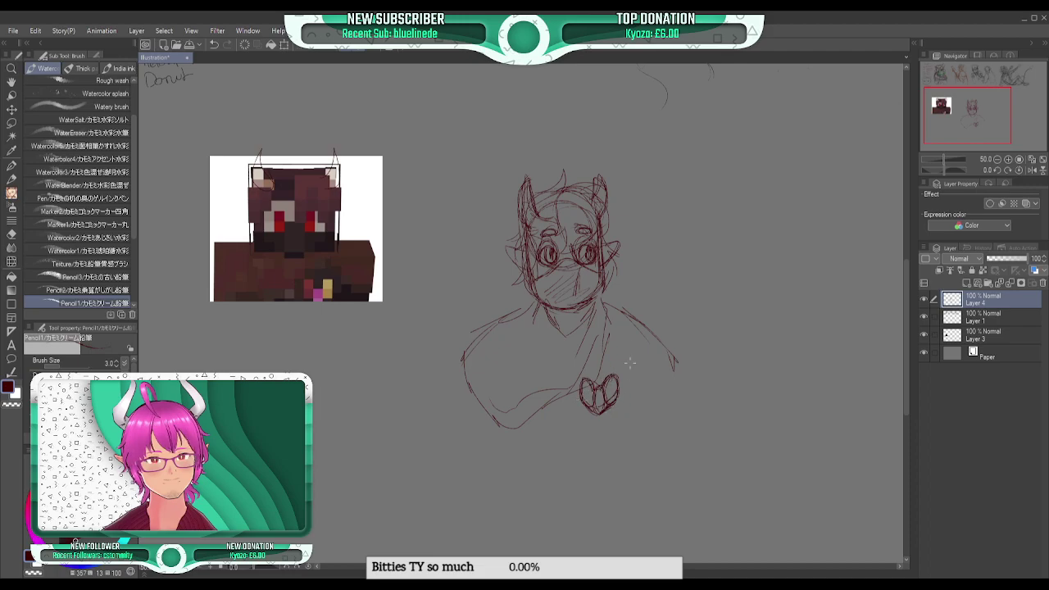
pyautogui.moveTo(644, 336); pyautogui.dragTo(667, 380)
pyautogui.moveTo(618, 347)
pyautogui.mouseDown()
pyautogui.moveTo(676, 393)
pyautogui.moveTo(650, 387)
pyautogui.moveTo(615, 343)
pyautogui.moveTo(593, 369)
pyautogui.mouseUp()
pyautogui.moveTo(608, 324)
pyautogui.mouseDown()
pyautogui.moveTo(601, 340)
pyautogui.moveTo(624, 346)
pyautogui.mouseUp()
pyautogui.moveTo(619, 341); pyautogui.dragTo(598, 349)
pyautogui.moveTo(610, 329)
pyautogui.mouseDown()
pyautogui.moveTo(620, 336)
pyautogui.moveTo(596, 352)
pyautogui.moveTo(603, 334)
pyautogui.moveTo(585, 371)
pyautogui.moveTo(612, 373)
pyautogui.moveTo(600, 390)
pyautogui.moveTo(615, 415)
pyautogui.mouseUp()
pyautogui.moveTo(588, 348)
pyautogui.mouseDown()
pyautogui.moveTo(614, 328)
pyautogui.moveTo(631, 341)
pyautogui.moveTo(602, 367)
pyautogui.moveTo(631, 337)
pyautogui.moveTo(603, 362)
pyautogui.moveTo(608, 345)
pyautogui.moveTo(617, 356)
pyautogui.moveTo(615, 335)
pyautogui.moveTo(629, 355)
pyautogui.moveTo(611, 366)
pyautogui.moveTo(621, 331)
pyautogui.moveTo(608, 362)
pyautogui.moveTo(619, 362)
pyautogui.moveTo(605, 331)
pyautogui.moveTo(588, 339)
pyautogui.moveTo(593, 306)
pyautogui.moveTo(604, 305)
pyautogui.moveTo(562, 334)
pyautogui.mouseUp()
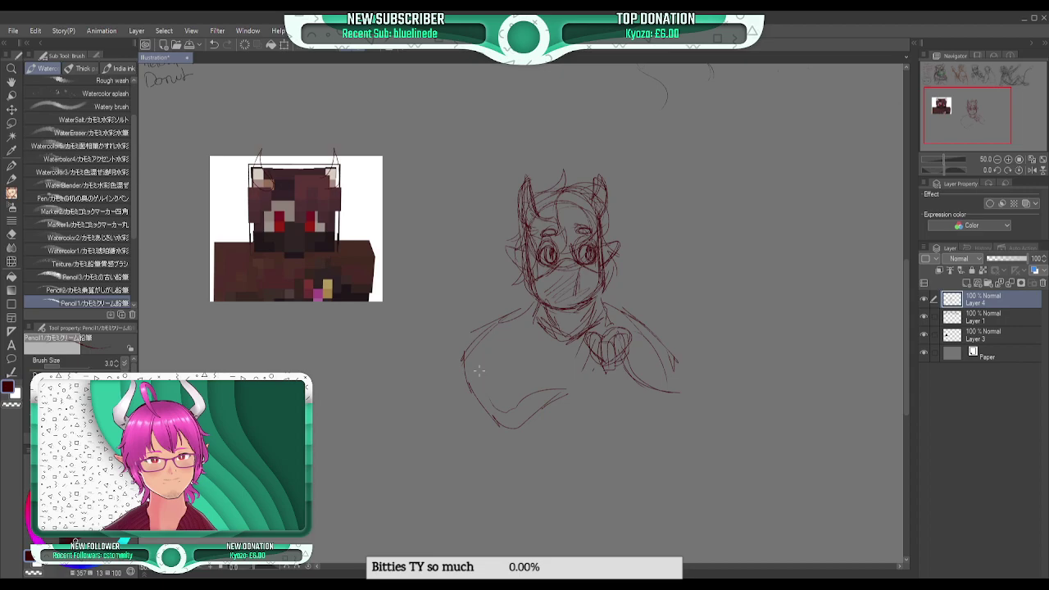
# - Draw the wide outer contours and folds of the loose garment around the torso and both arms
pyautogui.moveTo(517, 325)
pyautogui.mouseDown()
pyautogui.moveTo(548, 336)
pyautogui.moveTo(523, 312)
pyautogui.moveTo(518, 325)
pyautogui.moveTo(551, 357)
pyautogui.moveTo(594, 374)
pyautogui.moveTo(532, 446)
pyautogui.mouseUp()
pyautogui.moveTo(594, 374)
pyautogui.mouseDown()
pyautogui.moveTo(516, 441)
pyautogui.moveTo(487, 430)
pyautogui.mouseUp()
pyautogui.moveTo(465, 351)
pyautogui.mouseDown()
pyautogui.moveTo(444, 406)
pyautogui.moveTo(507, 450)
pyautogui.moveTo(592, 398)
pyautogui.moveTo(644, 426)
pyautogui.mouseUp()
pyautogui.moveTo(646, 398)
pyautogui.mouseDown()
pyautogui.moveTo(669, 442)
pyautogui.moveTo(675, 361)
pyautogui.mouseUp()
pyautogui.moveTo(655, 326)
pyautogui.mouseDown()
pyautogui.moveTo(694, 423)
pyautogui.moveTo(658, 409)
pyautogui.mouseUp()
# - Add hair tufts beside the jaw, shade the collar around the neck and darken the upper edge of the mask
pyautogui.moveTo(523, 282); pyautogui.dragTo(513, 297)
pyautogui.moveTo(508, 298)
pyautogui.mouseDown()
pyautogui.moveTo(533, 315)
pyautogui.moveTo(520, 316)
pyautogui.mouseUp()
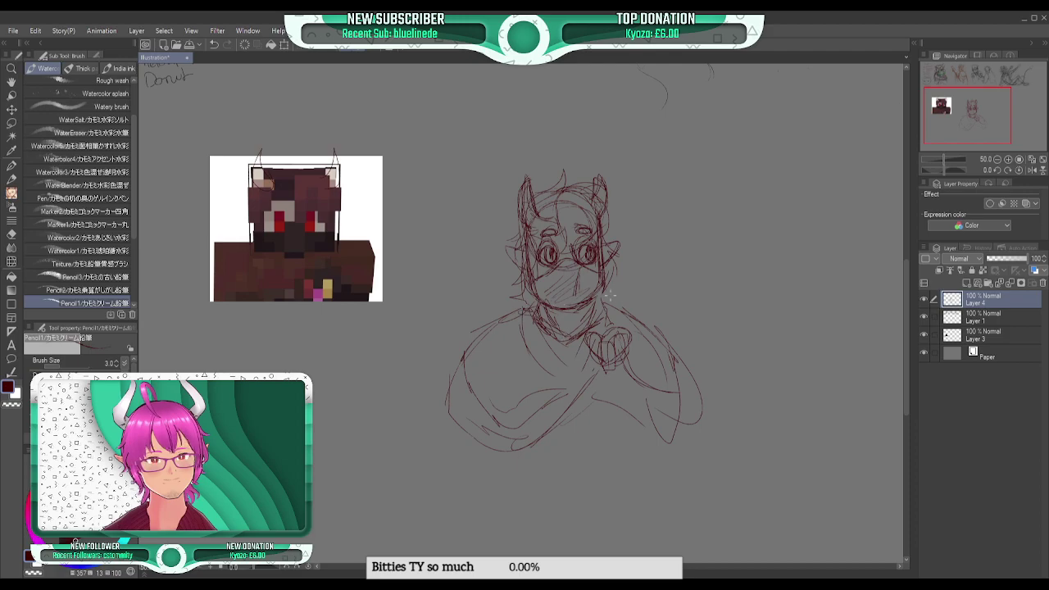
pyautogui.moveTo(599, 289)
pyautogui.mouseDown()
pyautogui.moveTo(590, 308)
pyautogui.moveTo(593, 298)
pyautogui.moveTo(537, 305)
pyautogui.moveTo(547, 323)
pyautogui.mouseUp()
pyautogui.moveTo(554, 322)
pyautogui.mouseDown()
pyautogui.moveTo(589, 331)
pyautogui.moveTo(557, 329)
pyautogui.moveTo(575, 331)
pyautogui.mouseUp()
pyautogui.moveTo(538, 300); pyautogui.dragTo(547, 321)
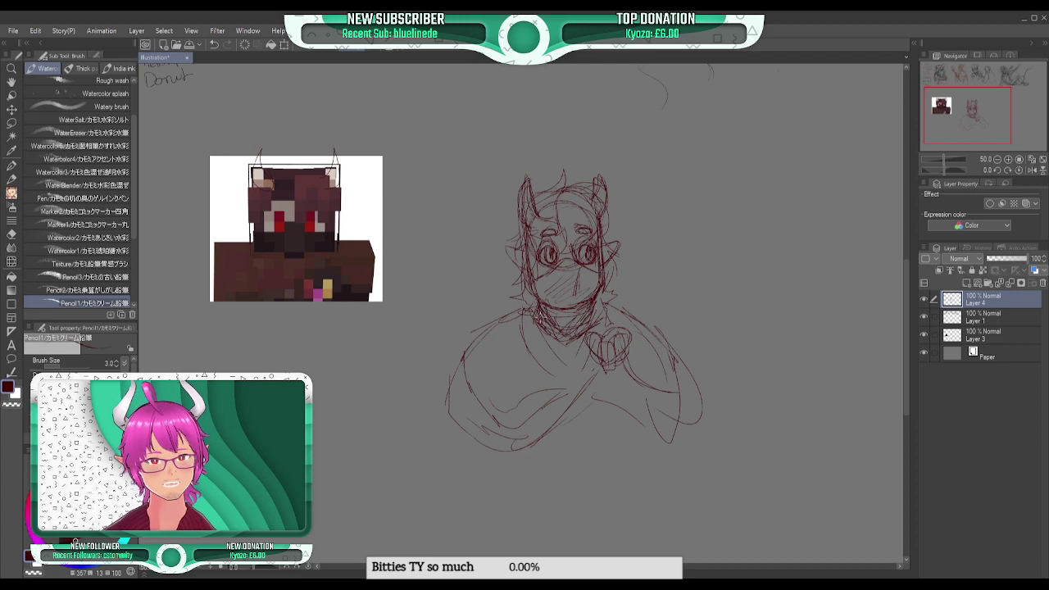
pyautogui.moveTo(542, 277)
pyautogui.mouseDown()
pyautogui.moveTo(532, 285)
pyautogui.moveTo(565, 261)
pyautogui.mouseUp()
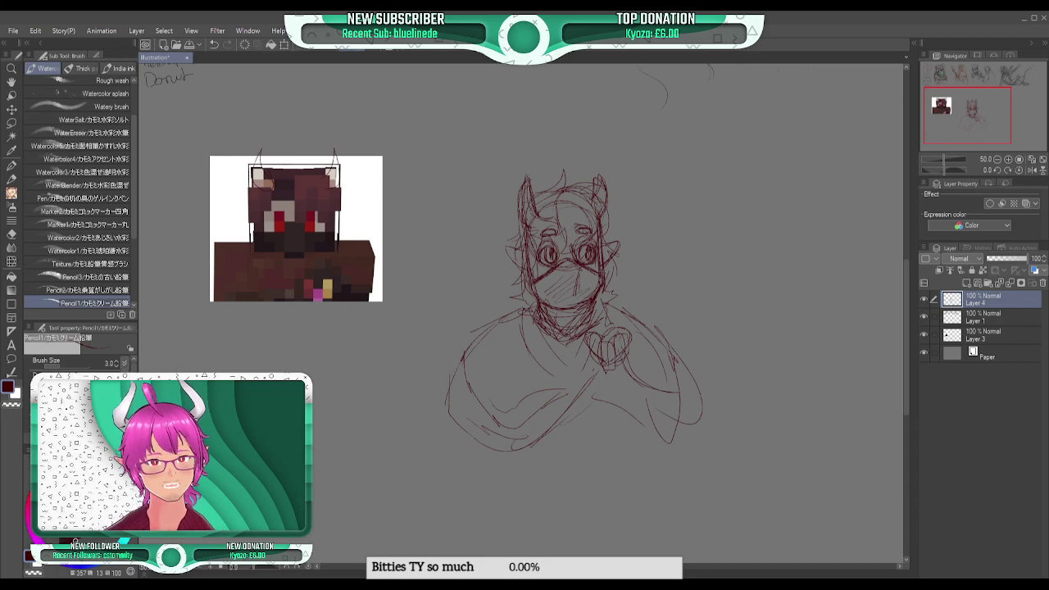
pyautogui.scroll(-4, 447, 354)
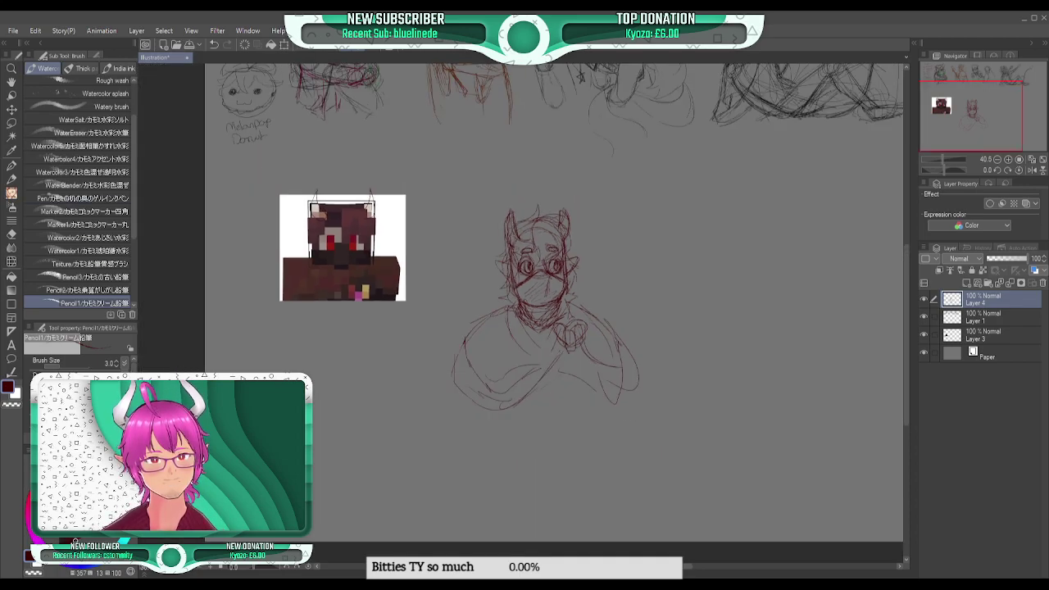
pyautogui.scroll(2, 563, 315)
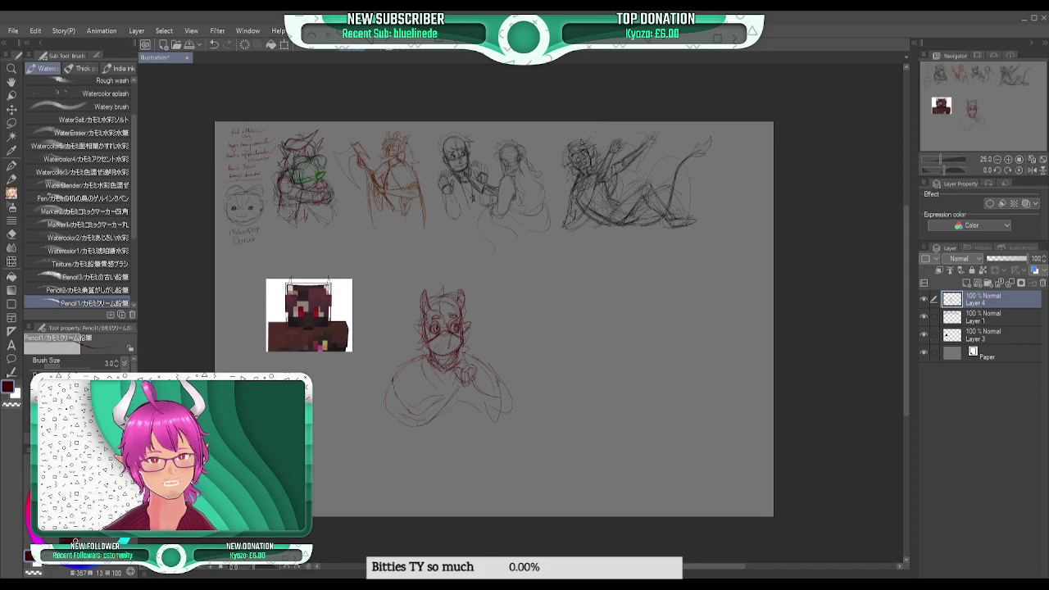